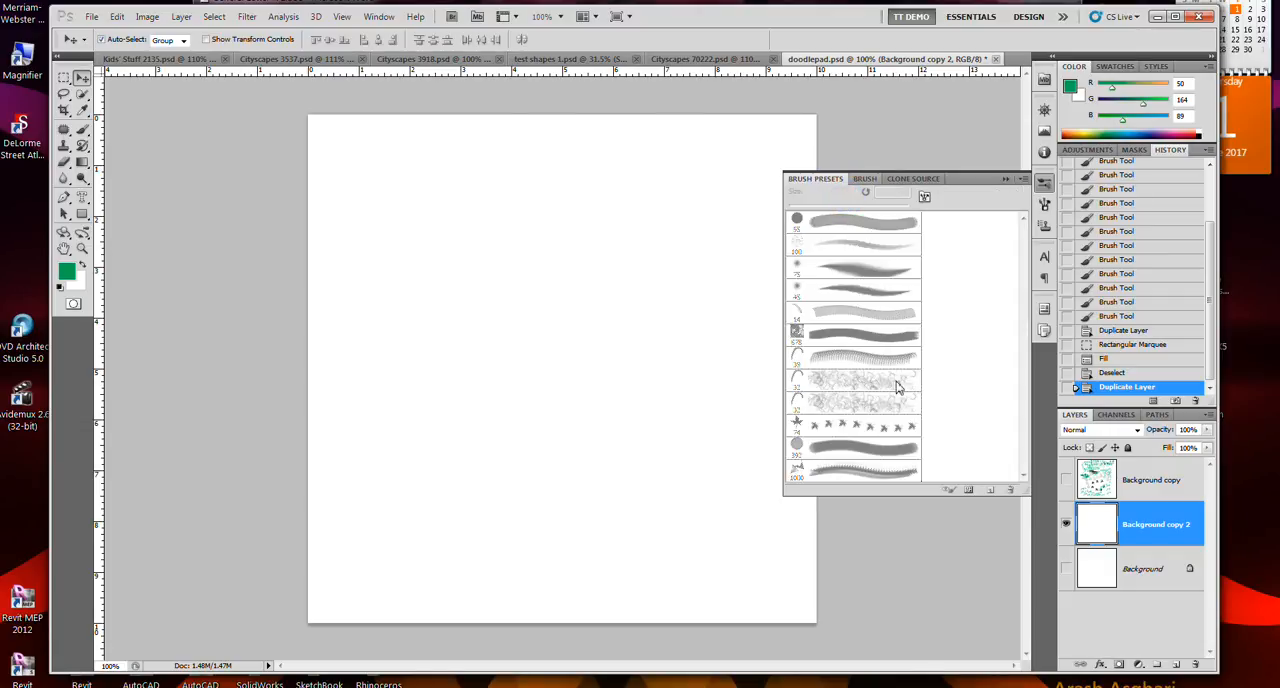
# - Choose the Brush tool with the 1000 px triangle-shaped preset and set its tip spacing to 146%
pyautogui.click(82, 129)
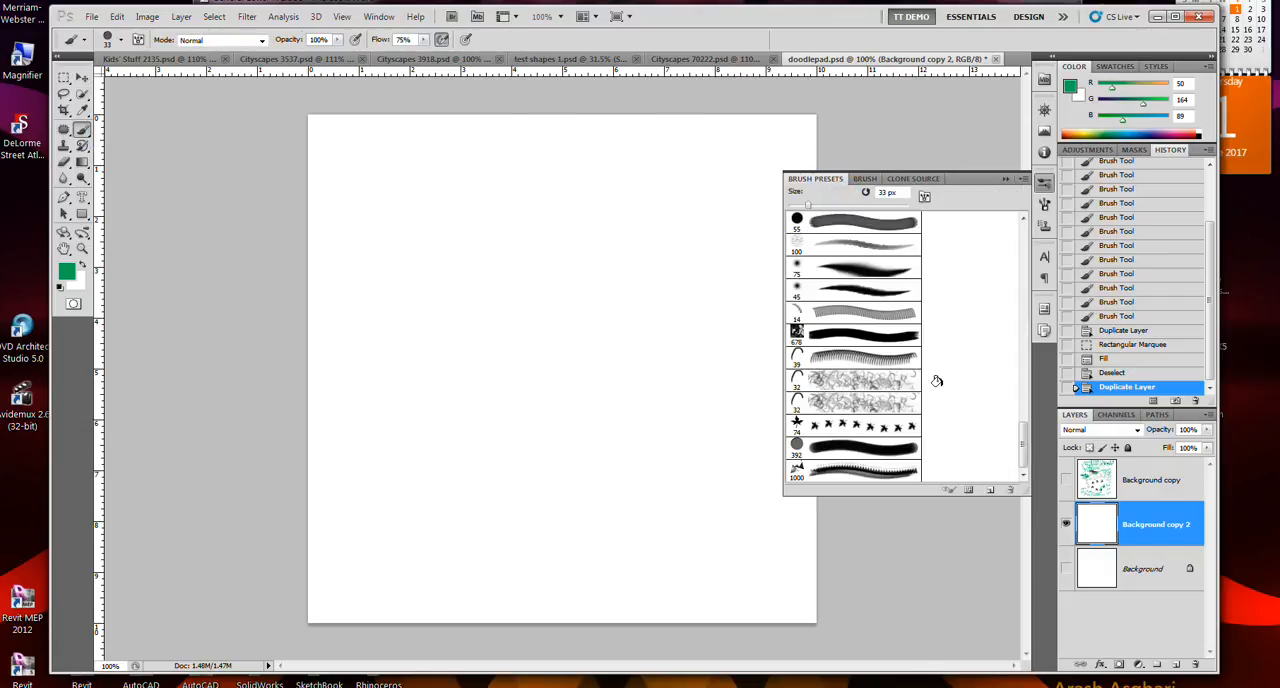
pyautogui.click(874, 472)
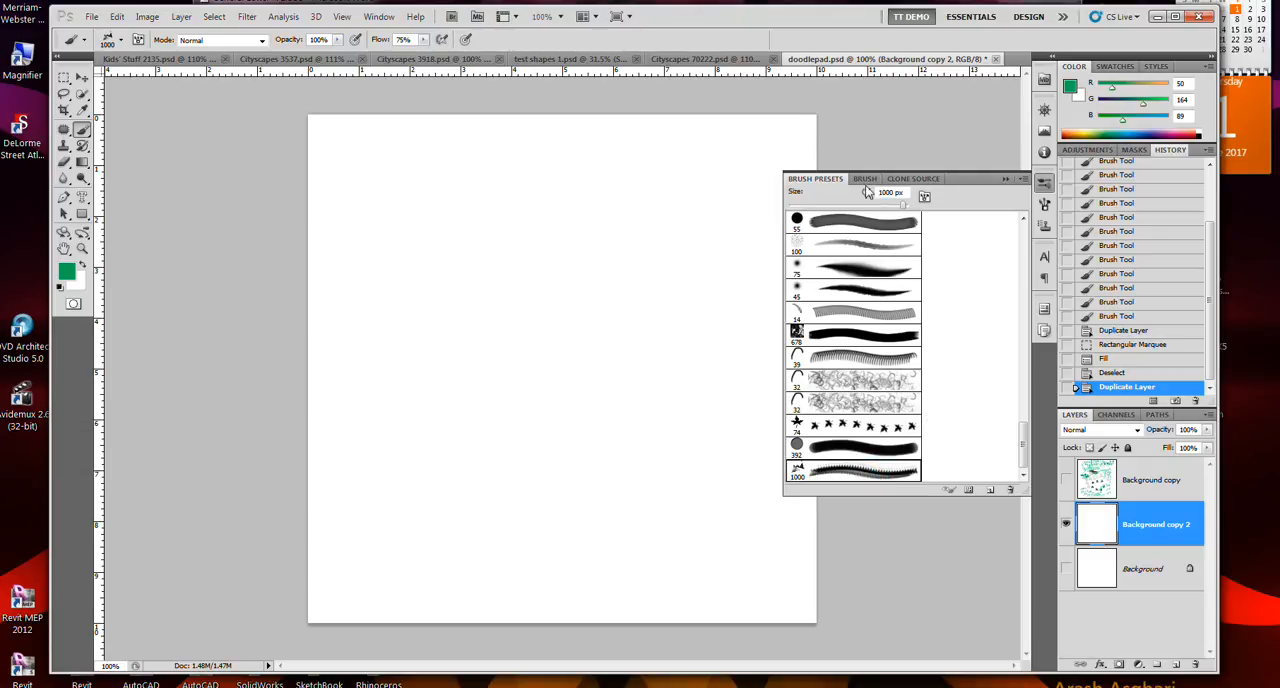
pyautogui.click(865, 179)
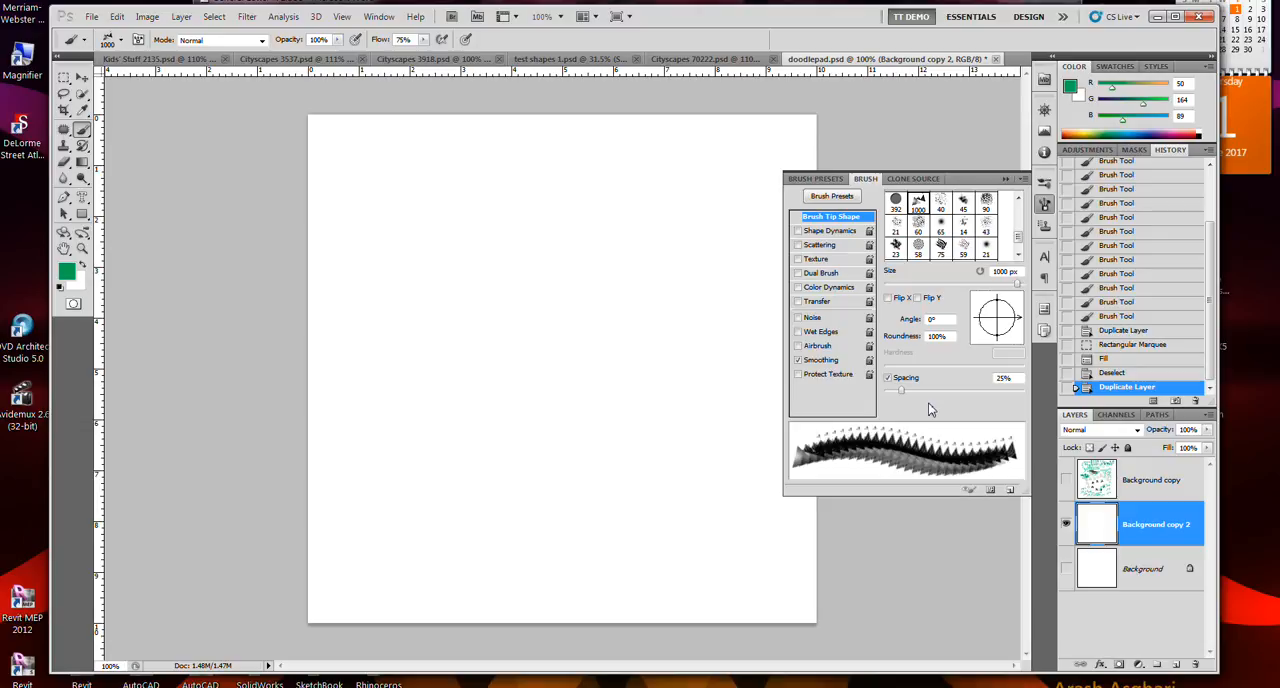
pyautogui.click(927, 390)
pyautogui.moveTo(927, 390); pyautogui.dragTo(972, 397)
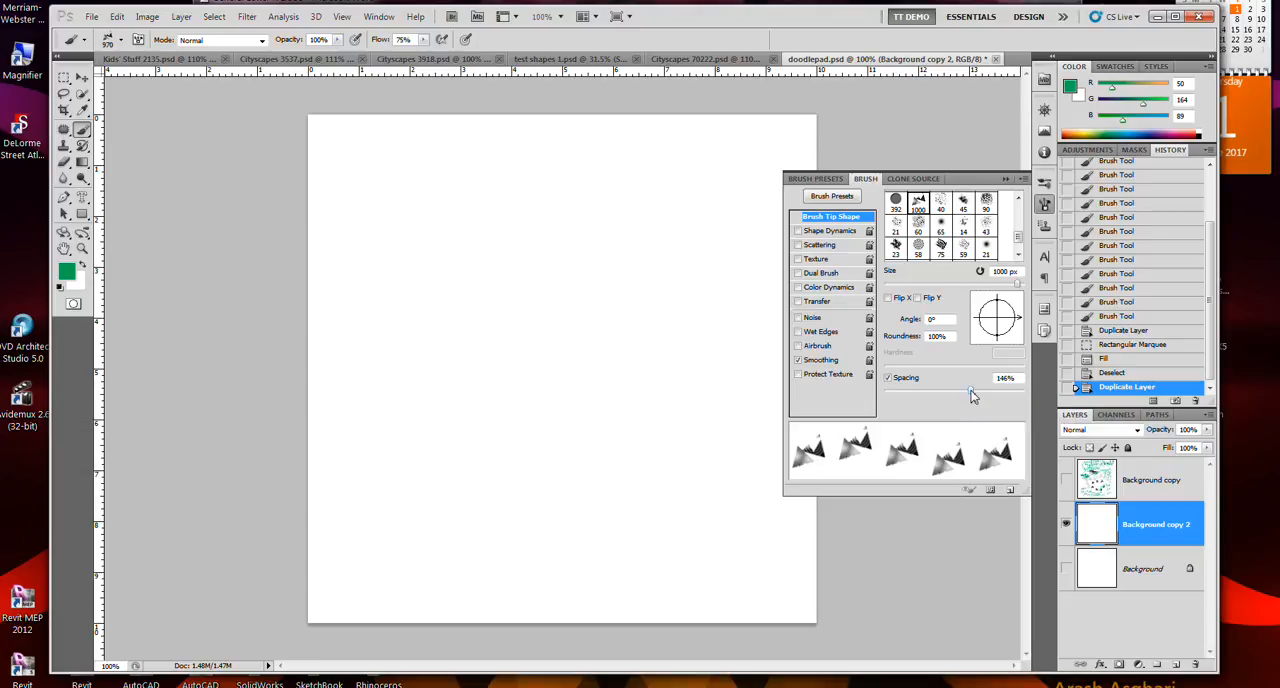
# - Enable Shape Dynamics for the brush and reduce the tip size to 97 px
pyautogui.click(815, 236)
pyautogui.click(815, 218)
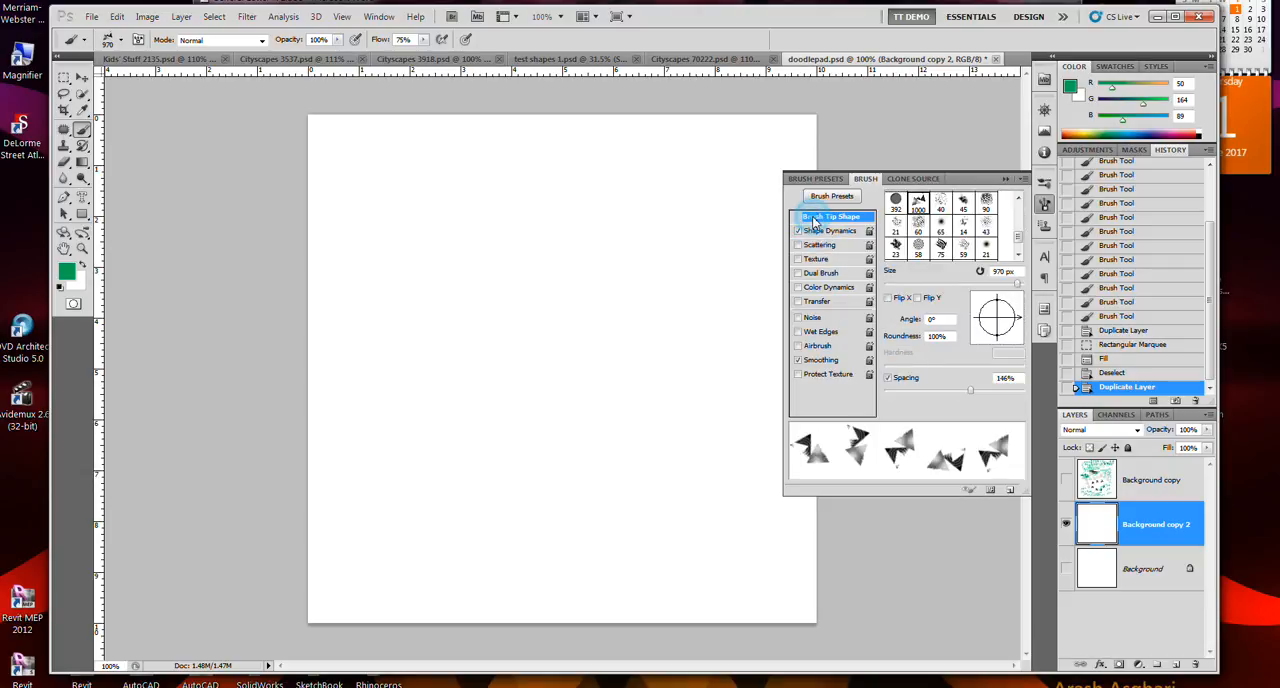
pyautogui.click(952, 289)
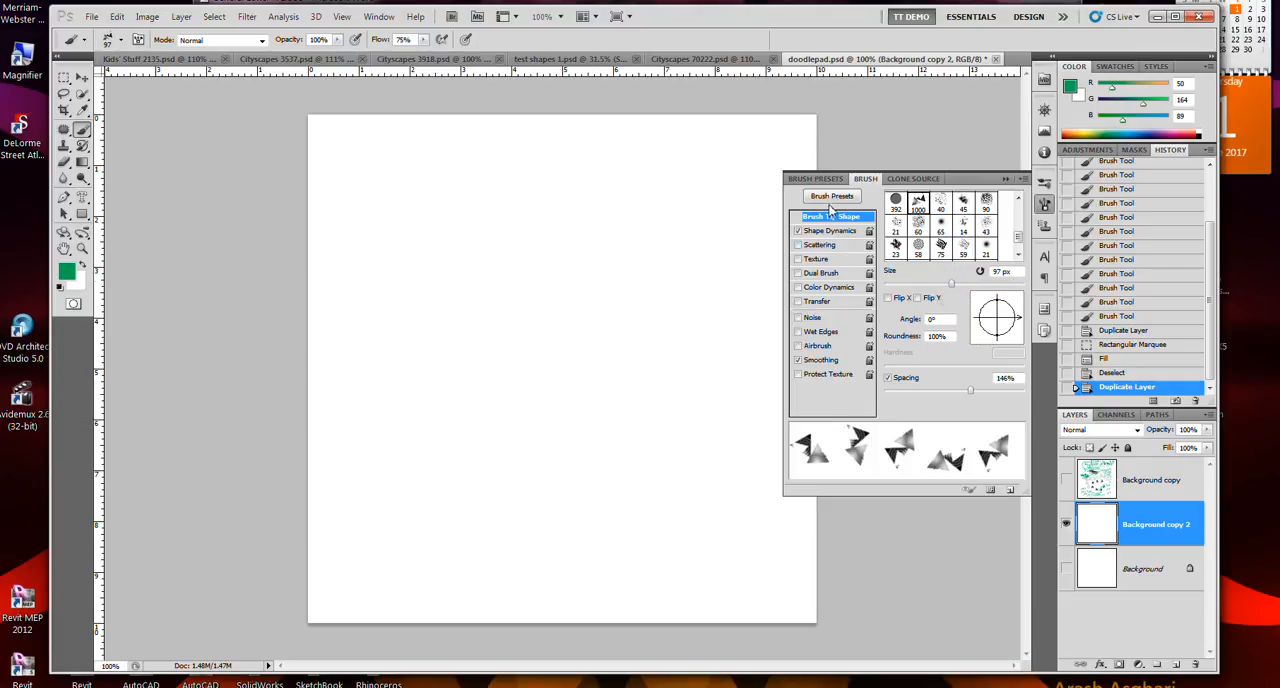
# - Set the Shape Dynamics size jitter to 30%, switching Shape Dynamics off and back on to compare the stroke preview
pyautogui.click(826, 234)
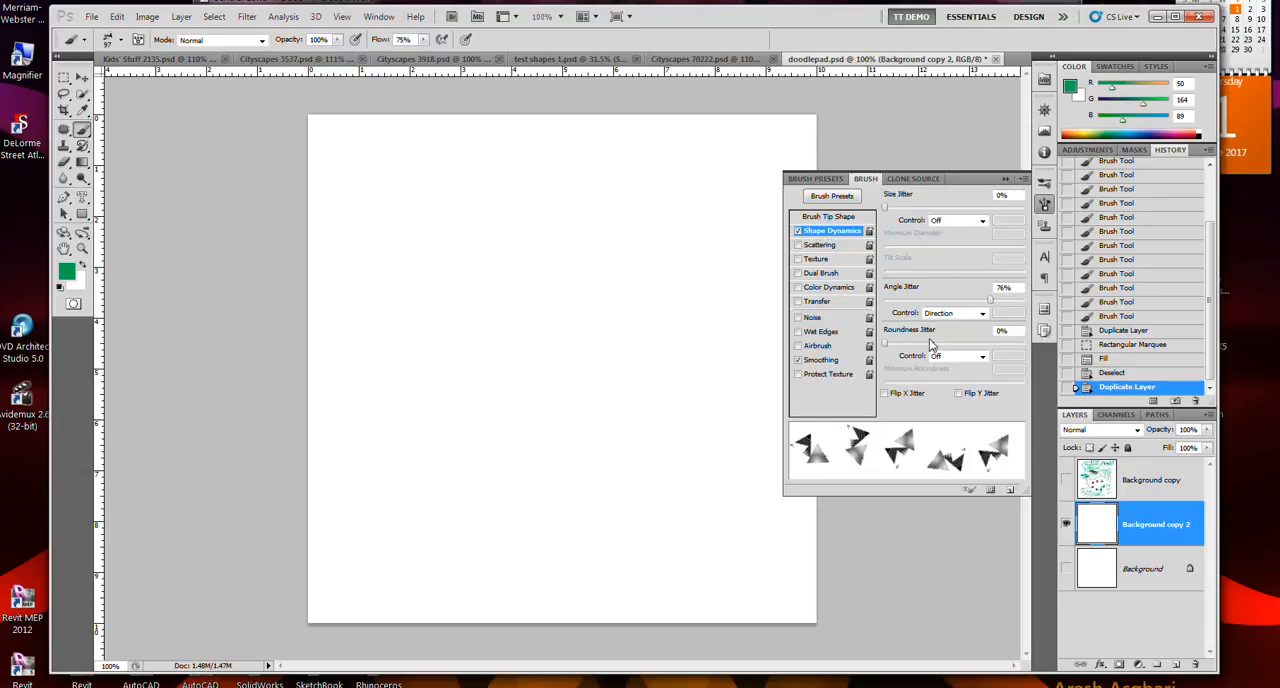
pyautogui.moveTo(918, 208); pyautogui.dragTo(926, 208)
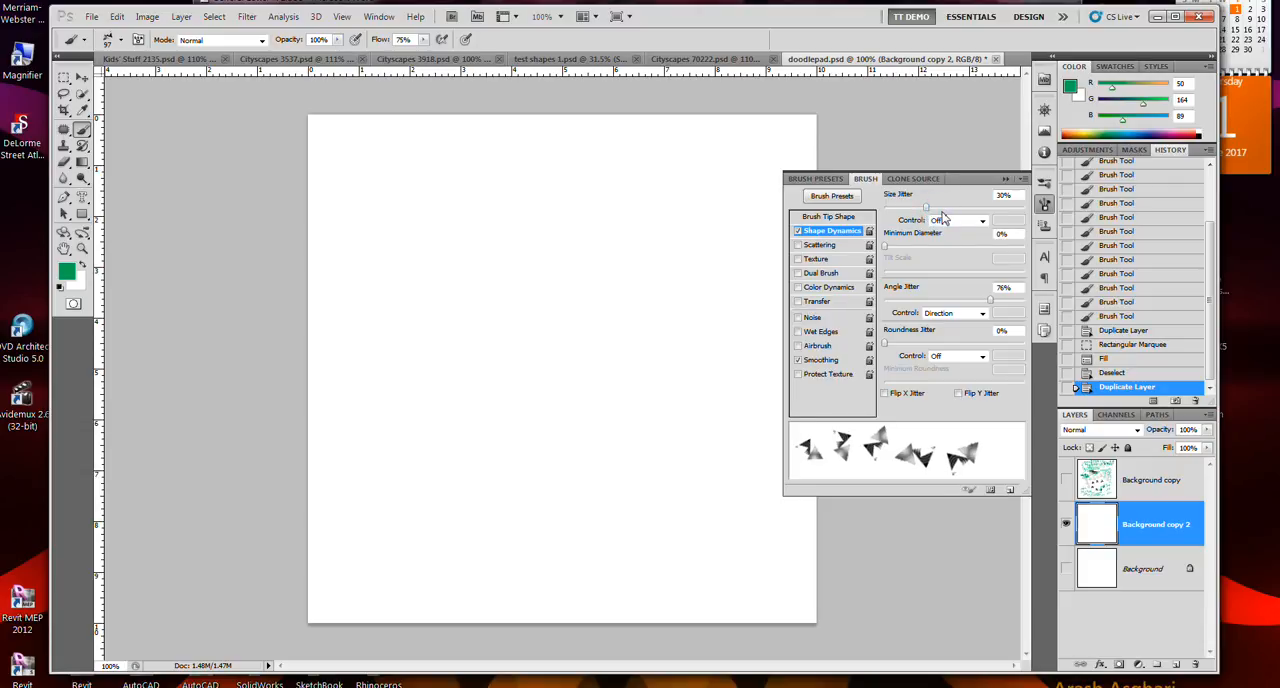
pyautogui.click(798, 233)
pyautogui.click(798, 233)
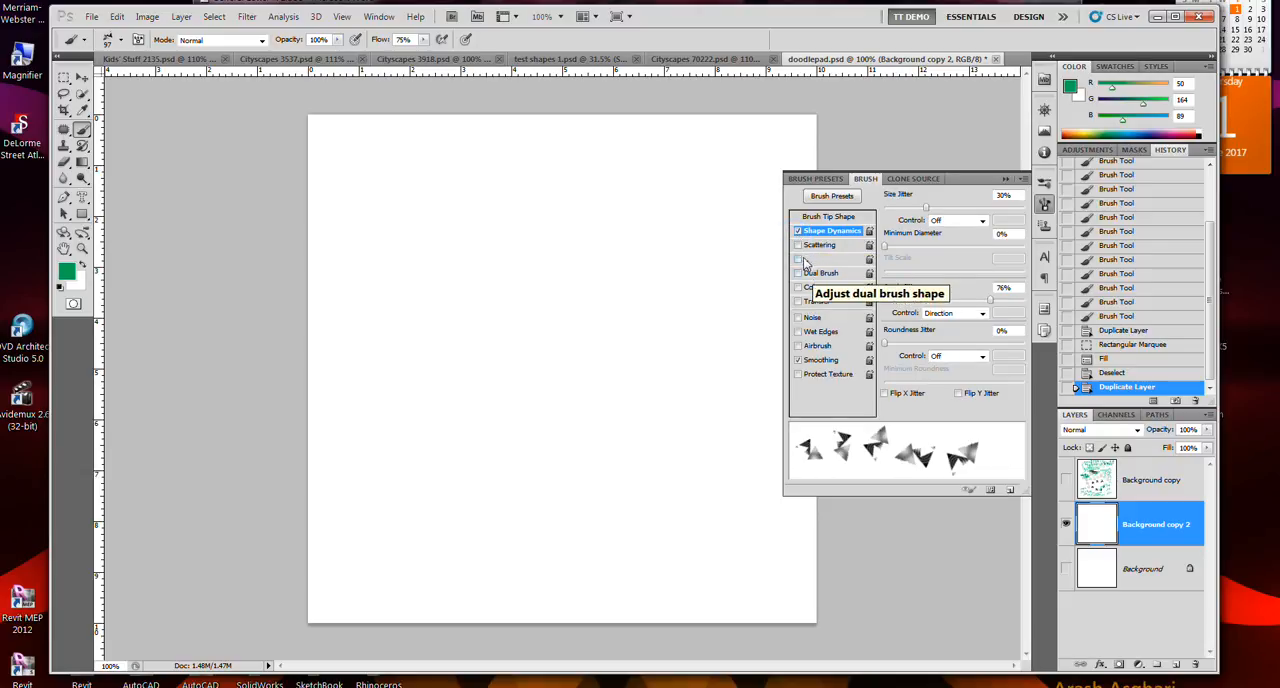
# - Enable Scattering and raise the Shape Dynamics size jitter to 95%
pyautogui.click(798, 245)
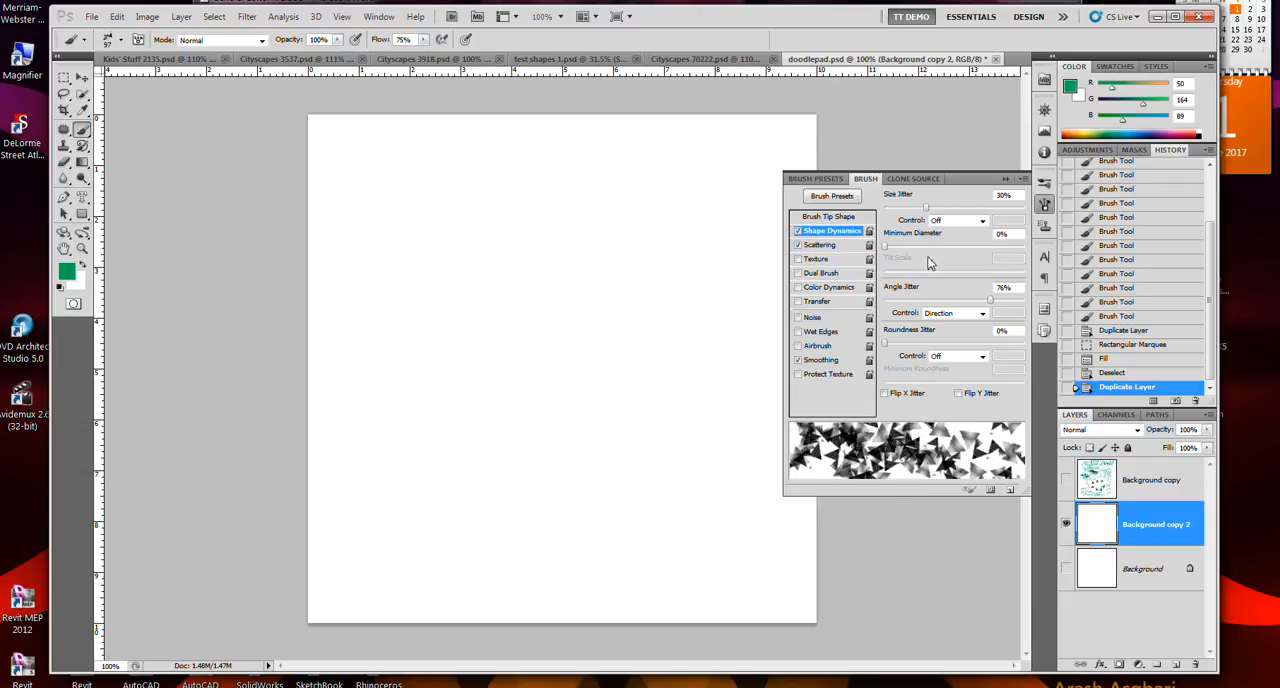
pyautogui.click(914, 208)
pyautogui.click(903, 209)
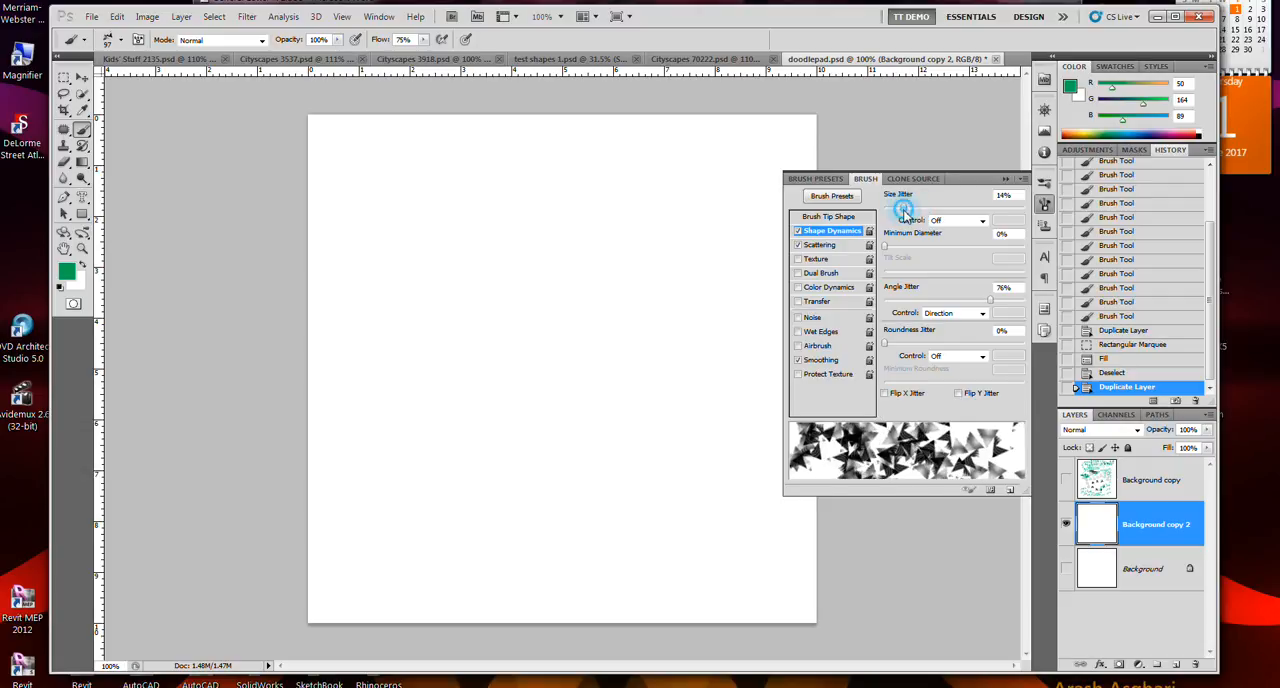
pyautogui.moveTo(903, 211)
pyautogui.mouseDown()
pyautogui.moveTo(1038, 220)
pyautogui.moveTo(1018, 214)
pyautogui.mouseUp()
# - Paint test strokes with Shape Dynamics on, off and on again, undoing each stroke
pyautogui.moveTo(623, 306)
pyautogui.mouseDown()
pyautogui.moveTo(552, 278)
pyautogui.moveTo(409, 263)
pyautogui.moveTo(645, 328)
pyautogui.mouseUp()
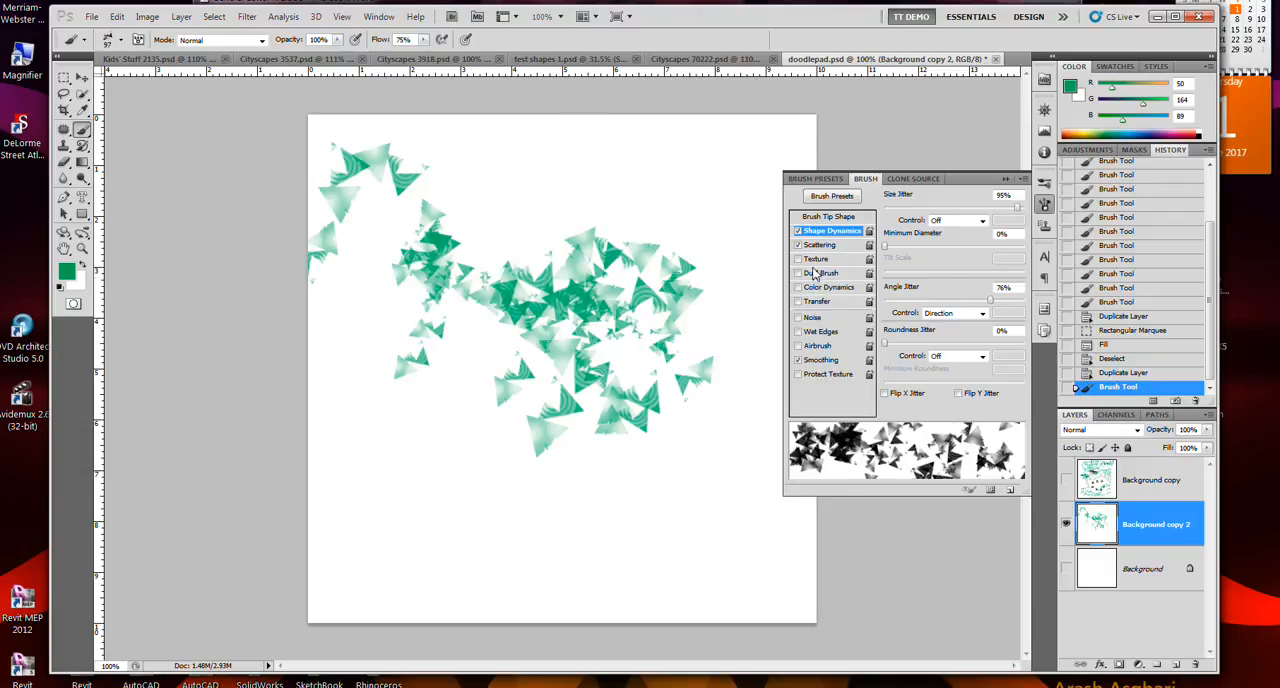
pyautogui.hotkey('ctrl', 'z')
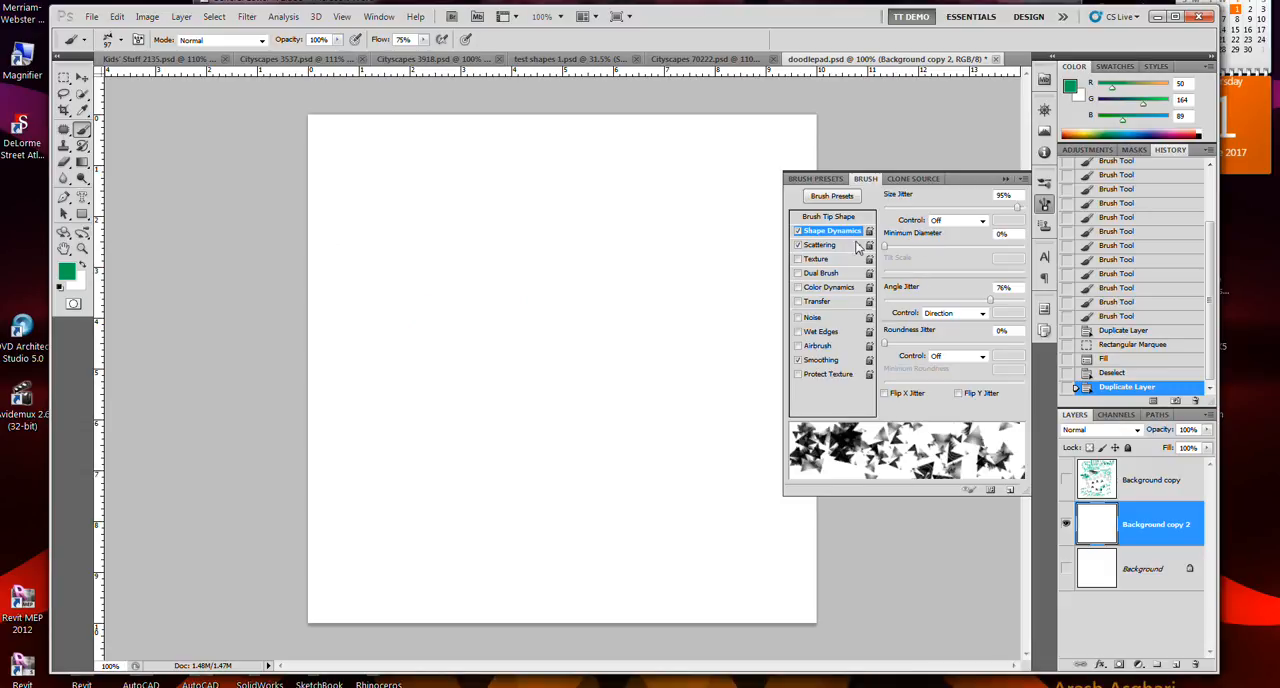
pyautogui.click(798, 231)
pyautogui.moveTo(680, 281); pyautogui.dragTo(487, 249)
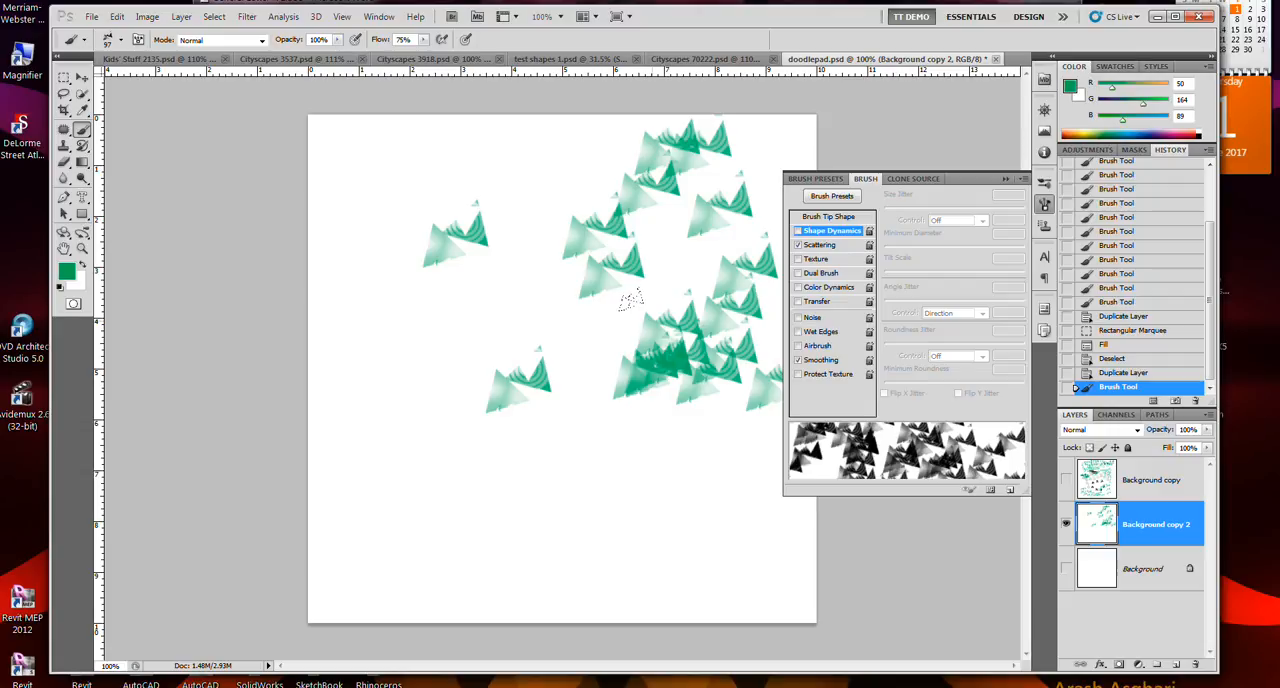
pyautogui.hotkey('ctrl', 'z')
pyautogui.click(798, 231)
pyautogui.moveTo(694, 257)
pyautogui.mouseDown()
pyautogui.moveTo(586, 270)
pyautogui.moveTo(514, 329)
pyautogui.mouseUp()
pyautogui.hotkey('ctrl', 'z')
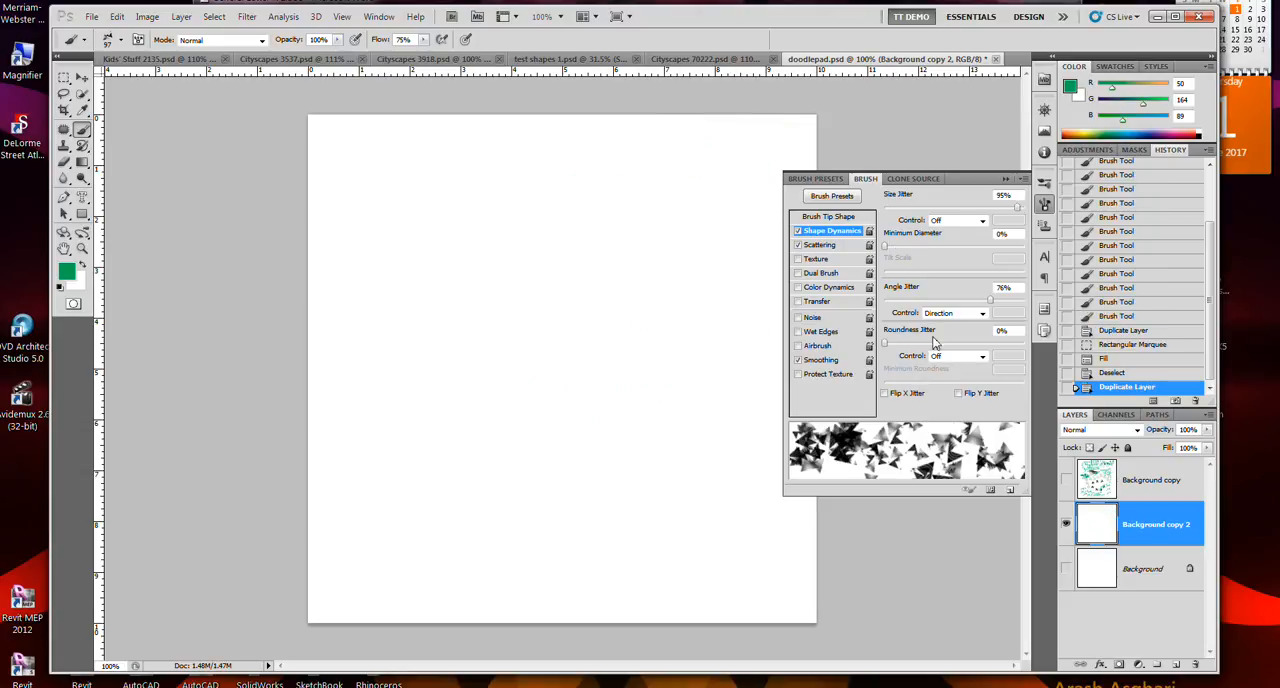
# - Enable Texture with Scattering and Shape Dynamics turned off, and paint a test stroke across the canvas
pyautogui.click(798, 260)
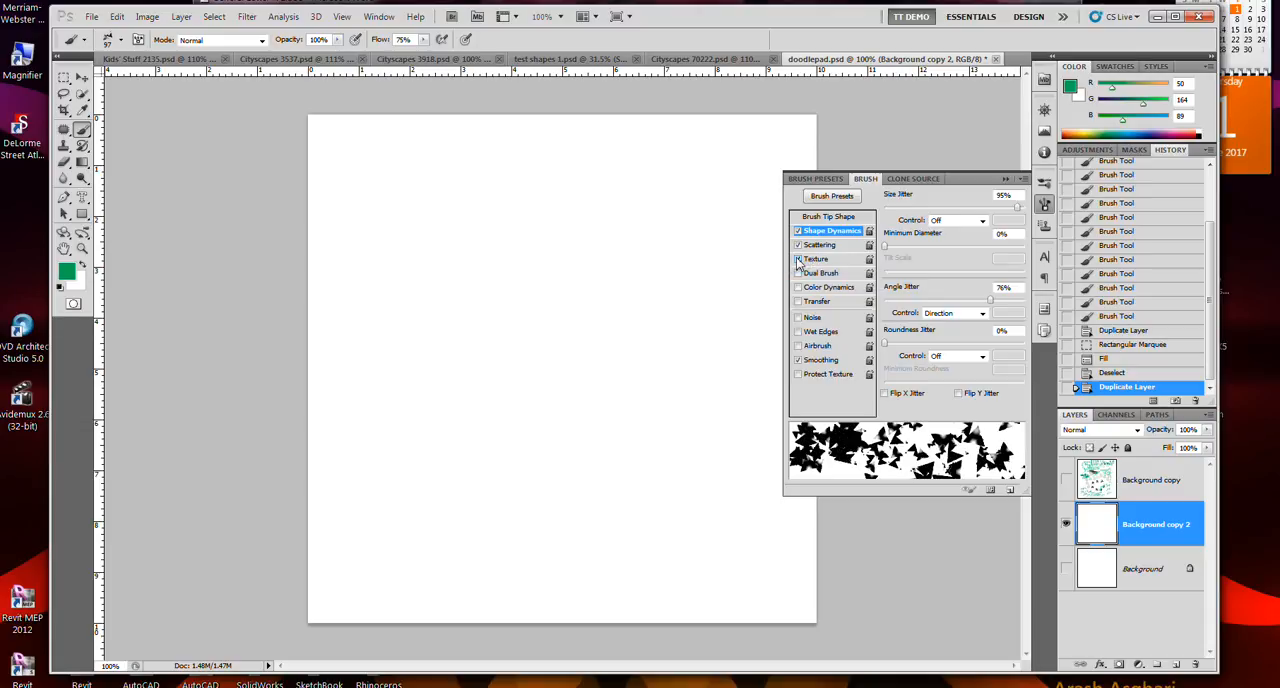
pyautogui.click(798, 245)
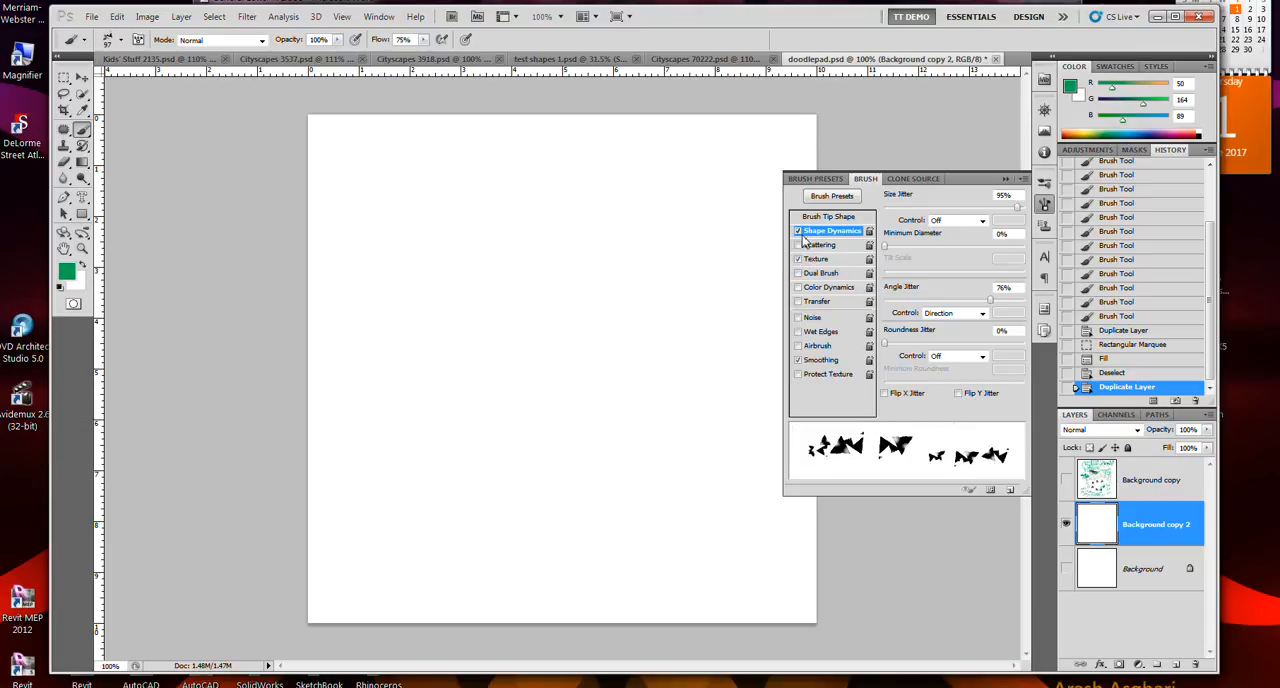
pyautogui.click(798, 231)
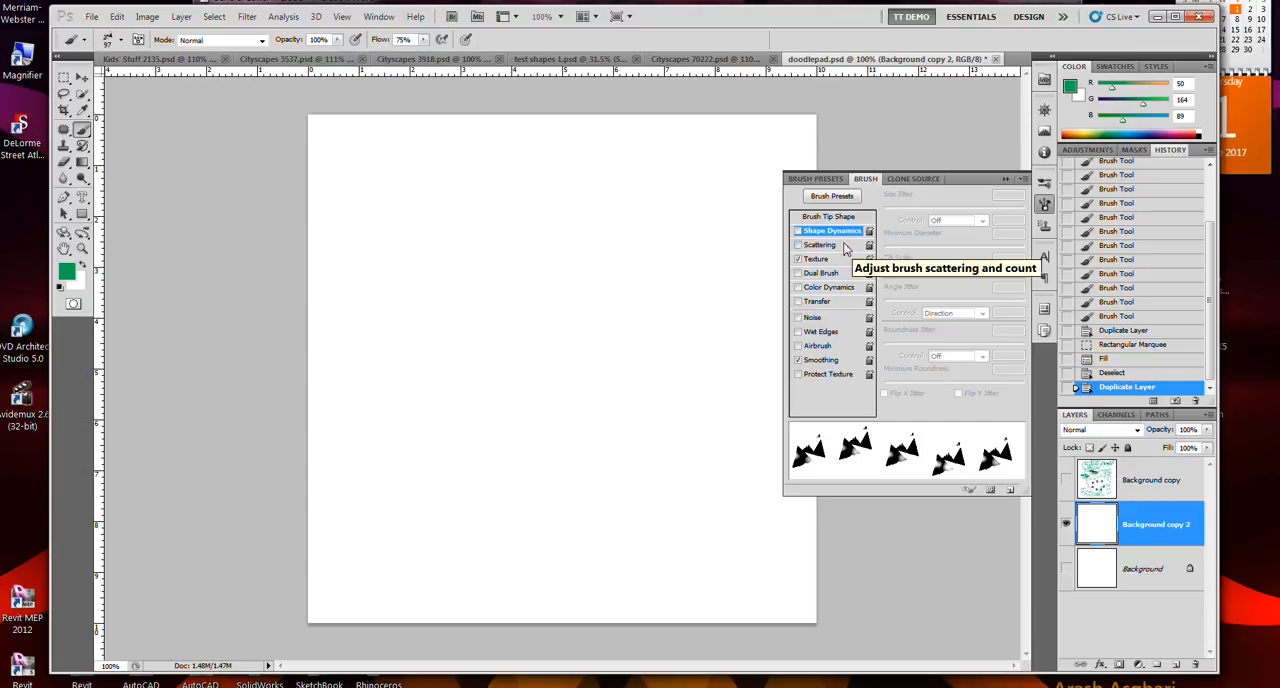
pyautogui.click(816, 259)
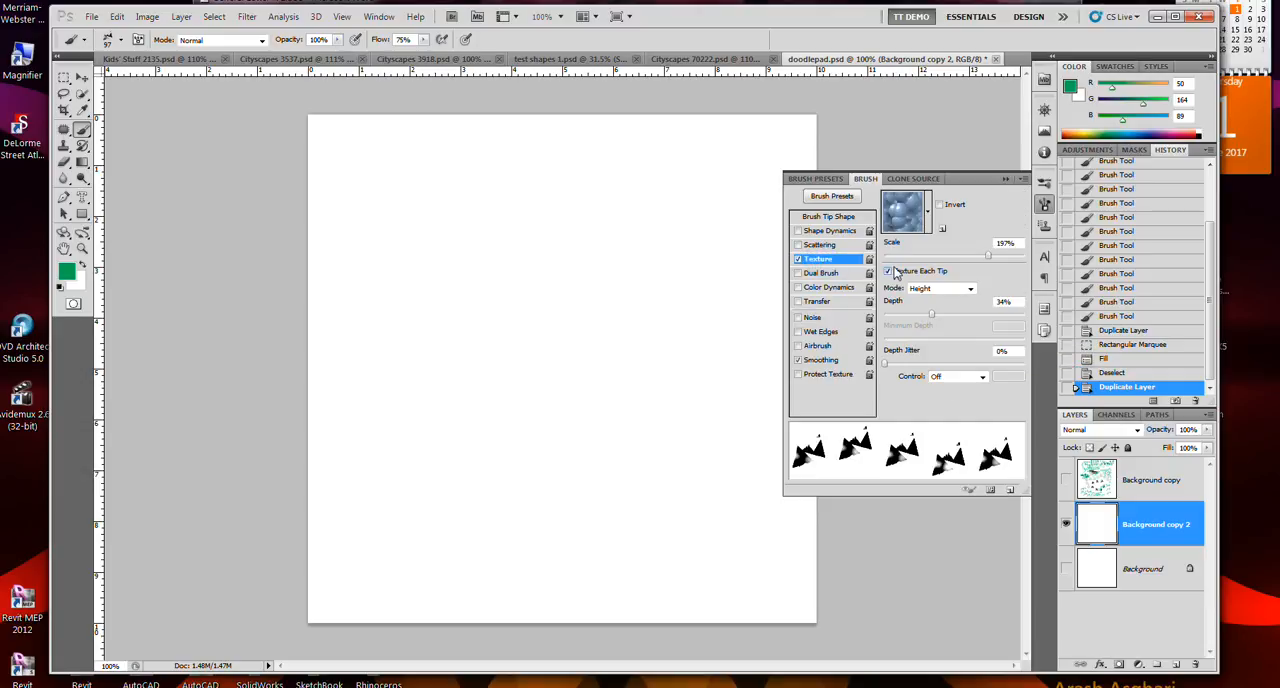
pyautogui.moveTo(660, 255)
pyautogui.mouseDown()
pyautogui.moveTo(590, 293)
pyautogui.moveTo(543, 356)
pyautogui.moveTo(455, 282)
pyautogui.mouseUp()
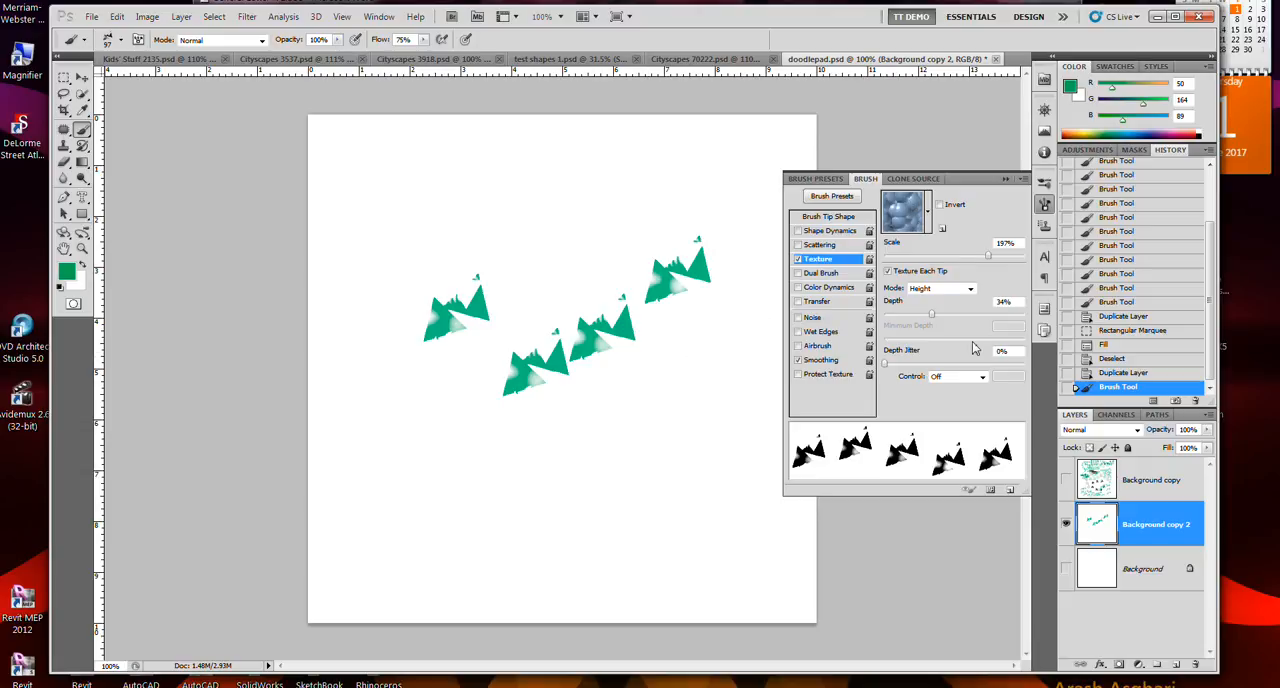
# - Change the brush texture to a black-and-white grainy pattern and paint another test stroke below the first
pyautogui.click(927, 211)
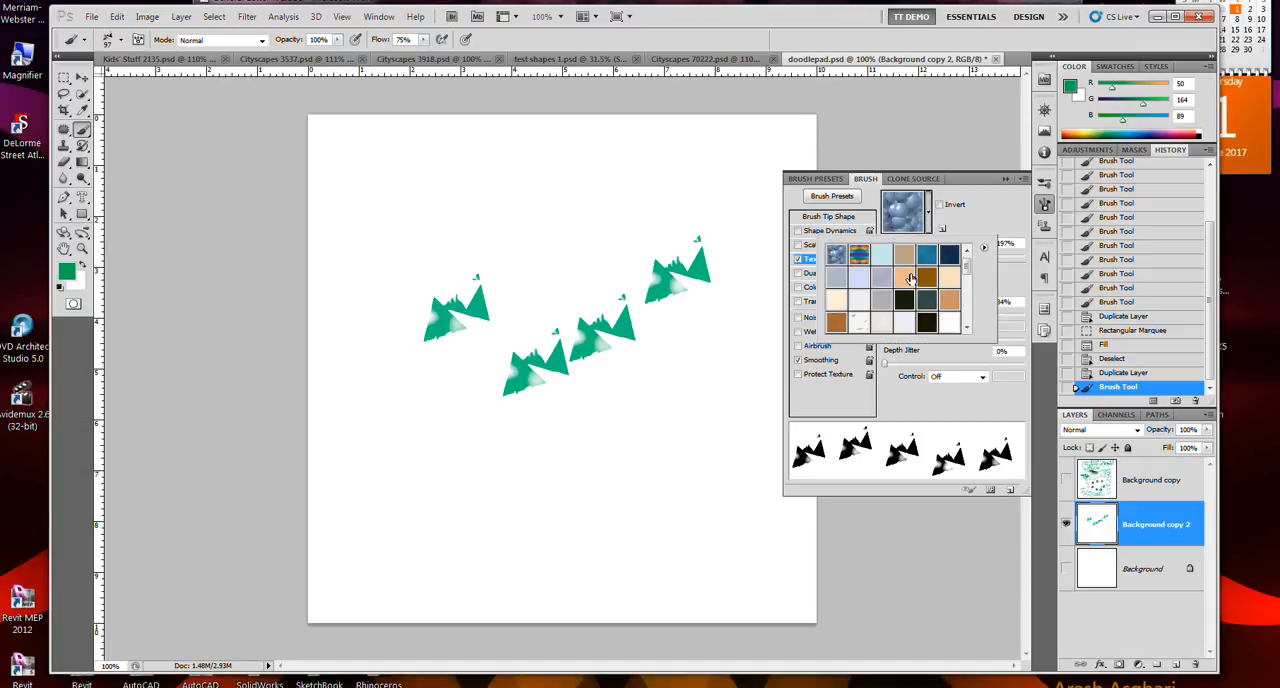
pyautogui.click(859, 254)
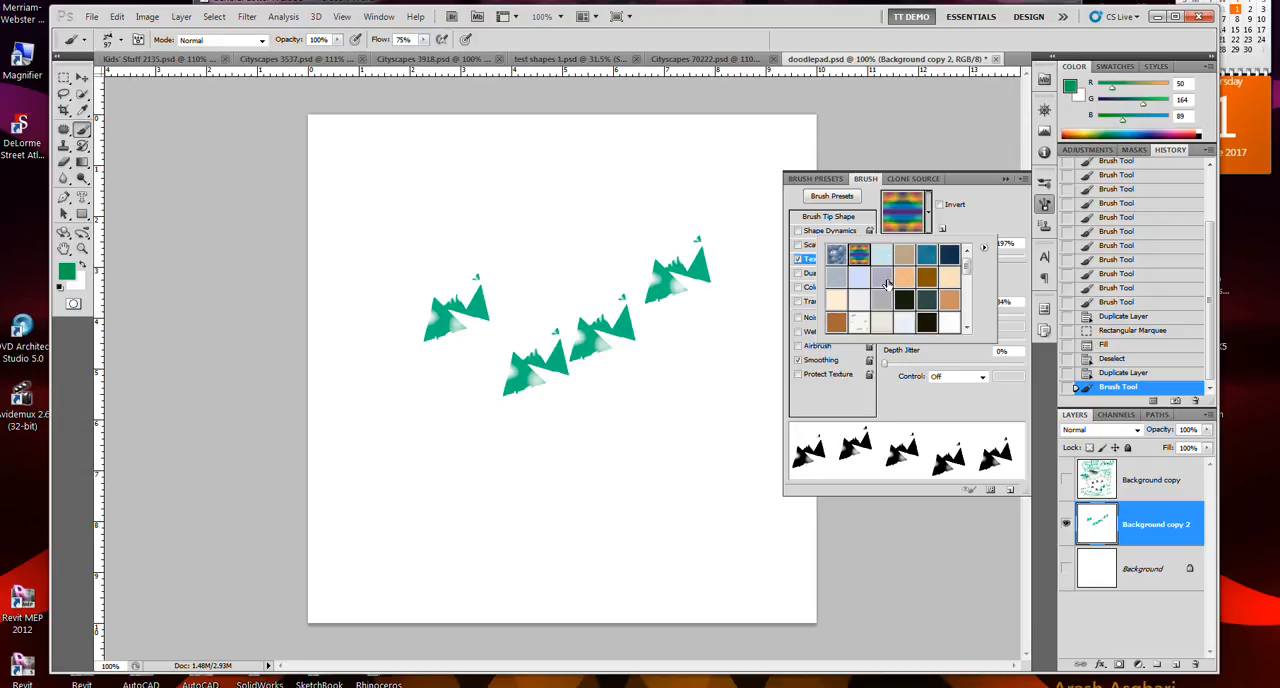
pyautogui.click(860, 325)
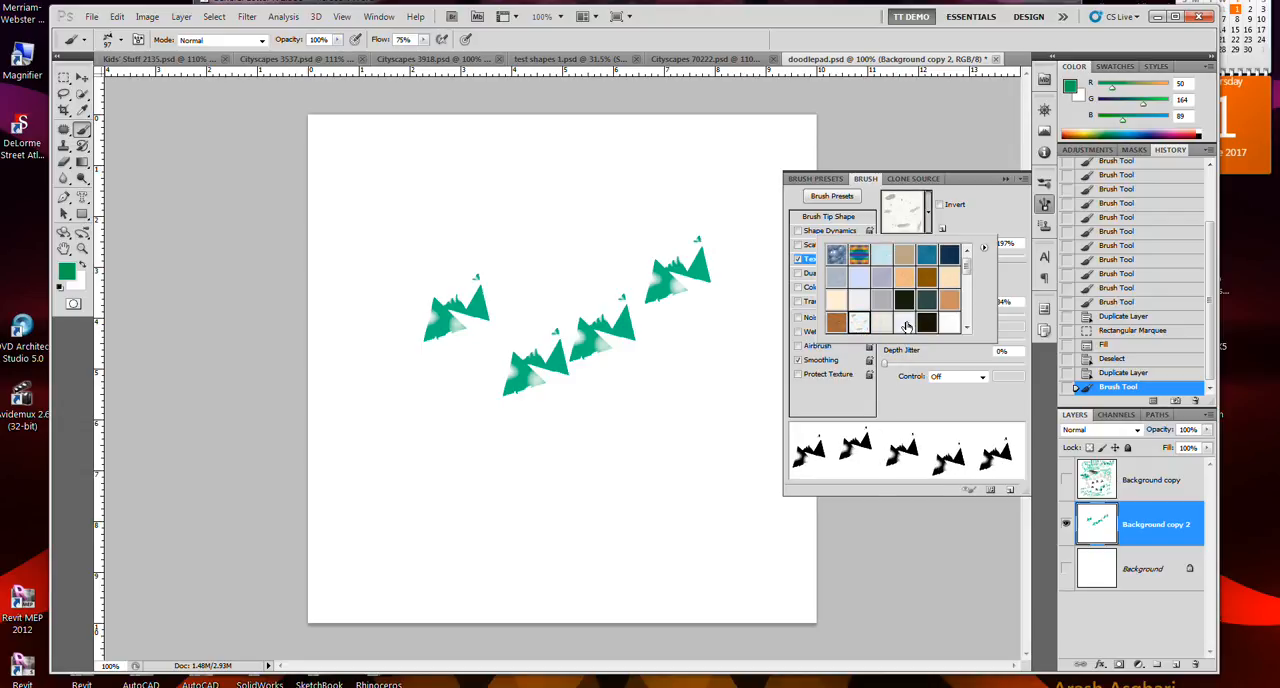
pyautogui.scroll(-4, 932, 322)
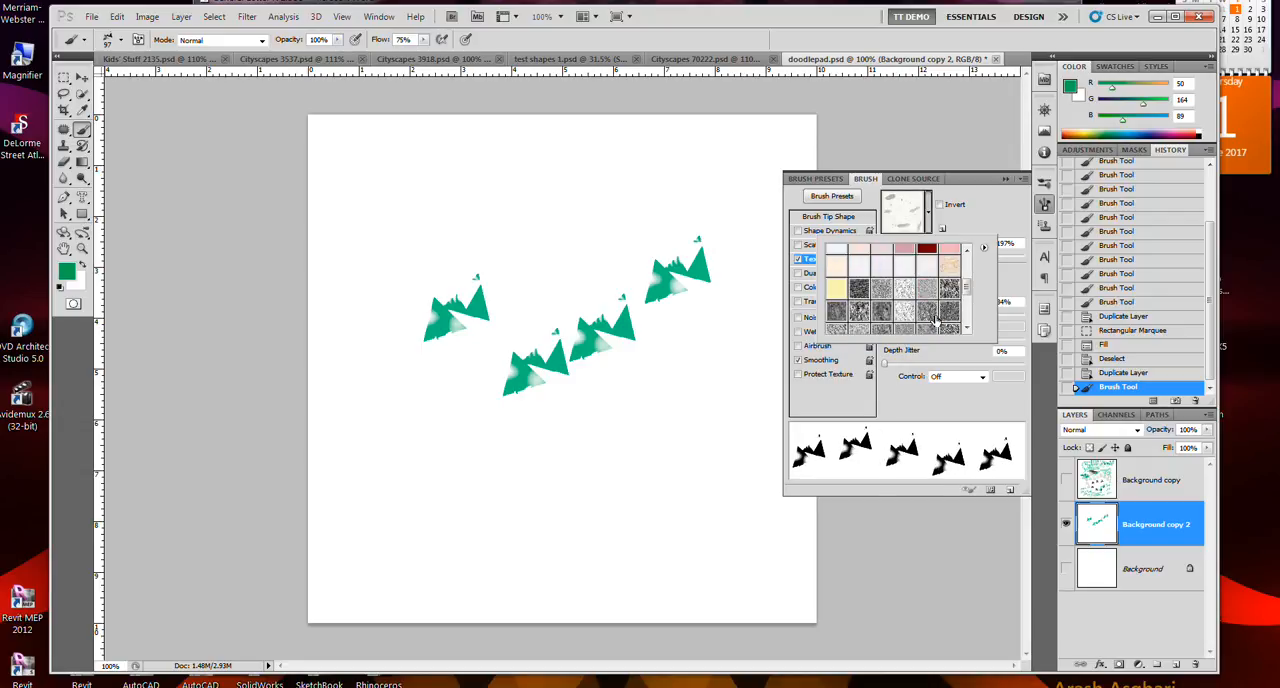
pyautogui.click(935, 313)
pyautogui.click(950, 312)
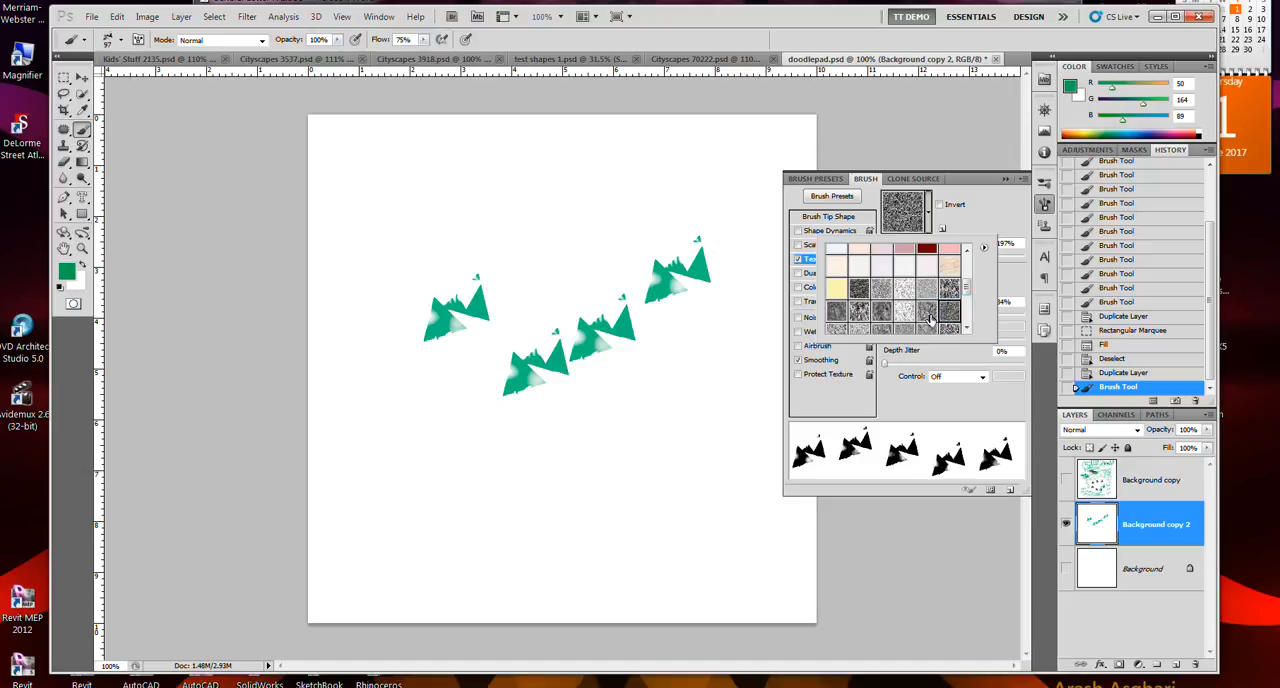
pyautogui.click(859, 311)
pyautogui.moveTo(742, 444)
pyautogui.mouseDown()
pyautogui.moveTo(601, 394)
pyautogui.moveTo(501, 397)
pyautogui.moveTo(458, 424)
pyautogui.moveTo(458, 457)
pyautogui.moveTo(536, 492)
pyautogui.moveTo(590, 489)
pyautogui.mouseUp()
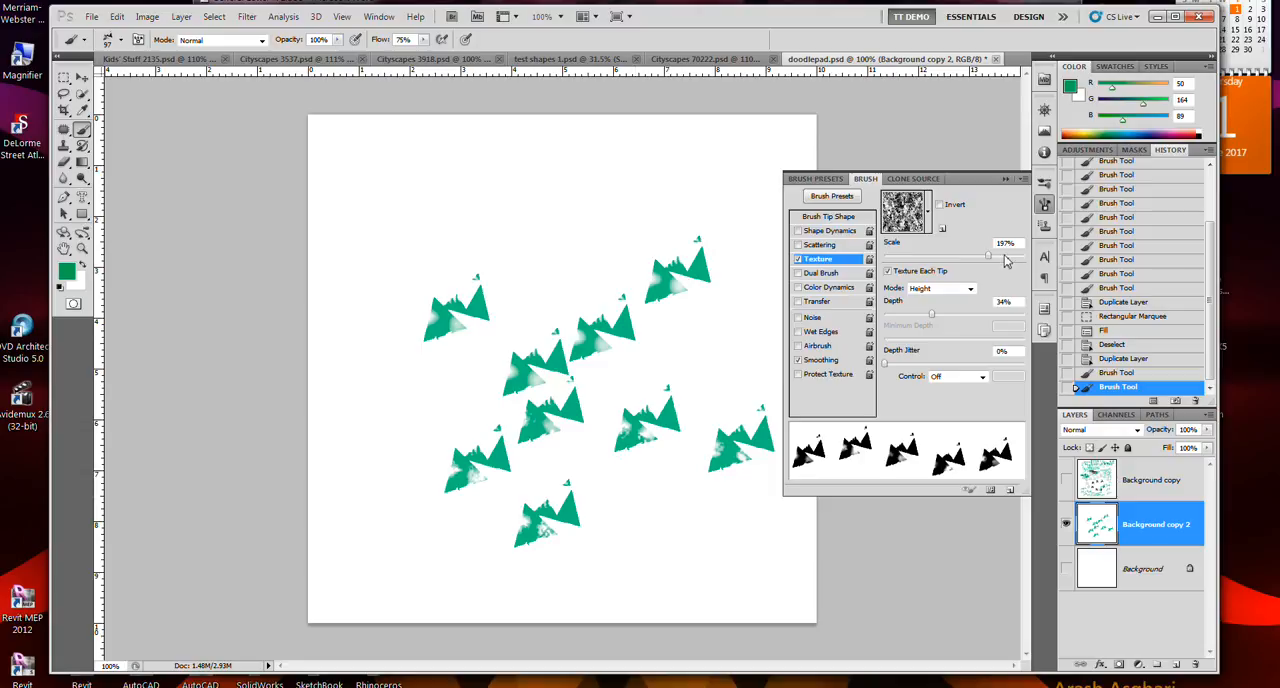
# - Set the texture scale to 1%, the depth to 13% and the depth jitter to 40%
pyautogui.click(921, 256)
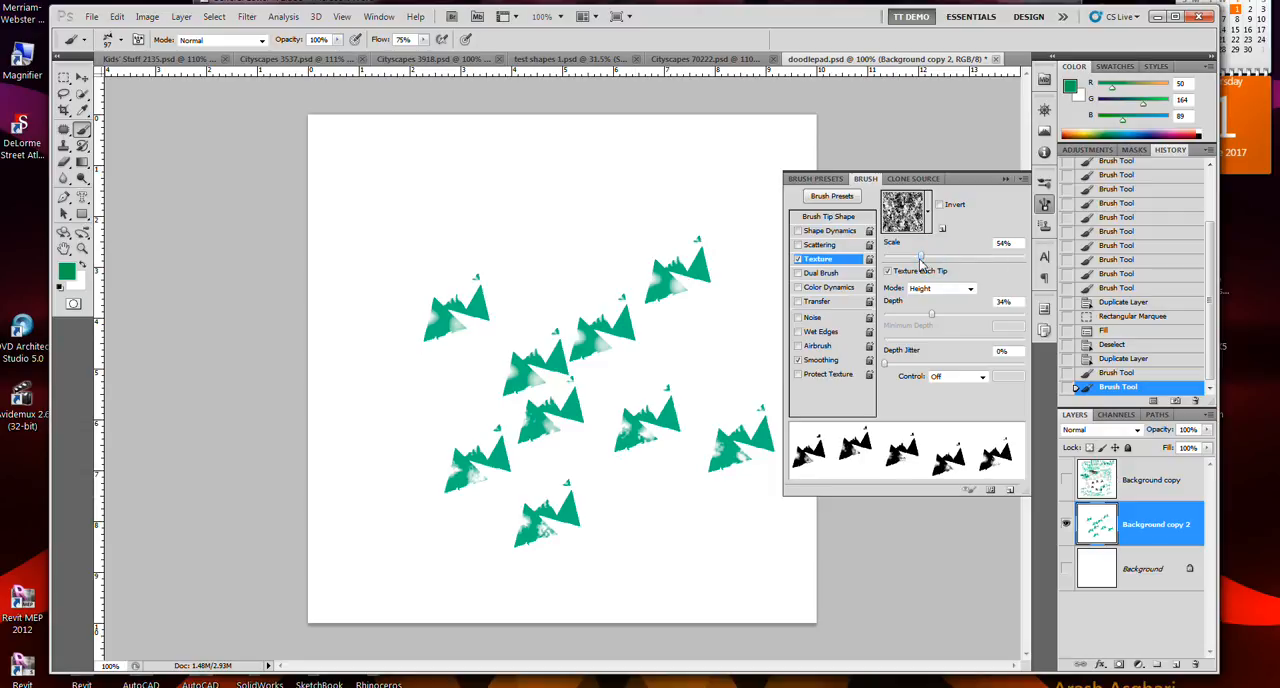
pyautogui.click(886, 257)
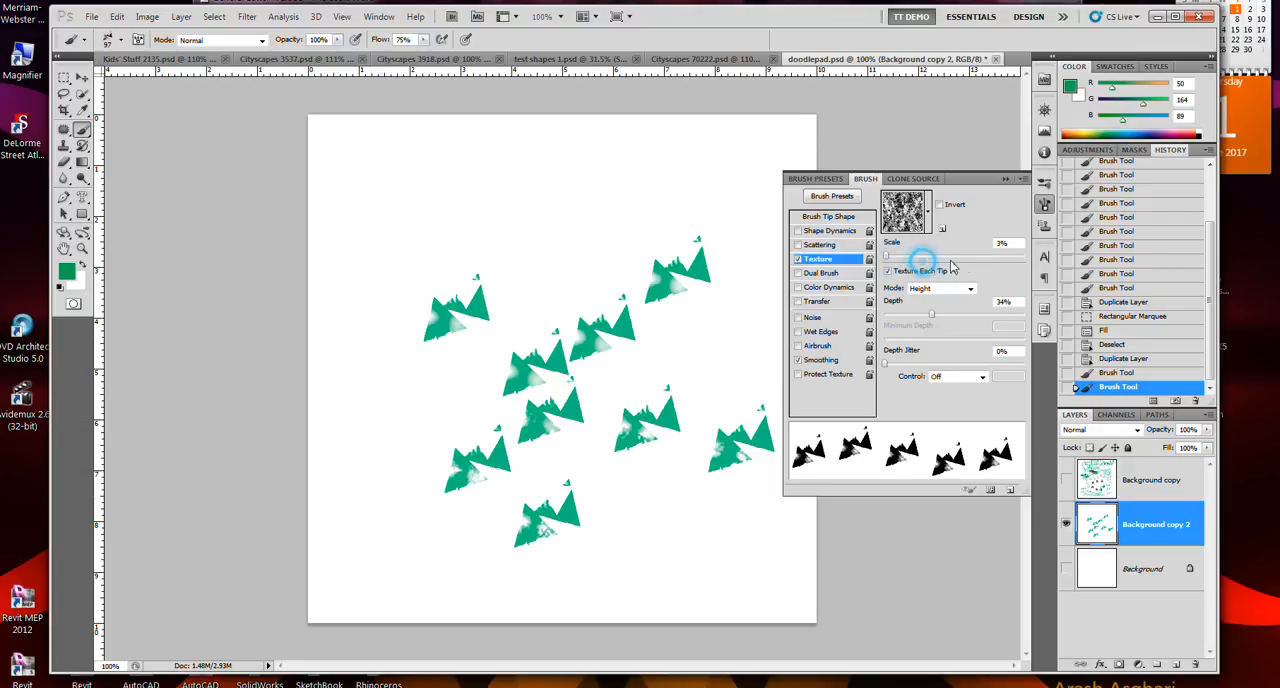
pyautogui.click(907, 258)
pyautogui.moveTo(907, 257); pyautogui.dragTo(884, 258)
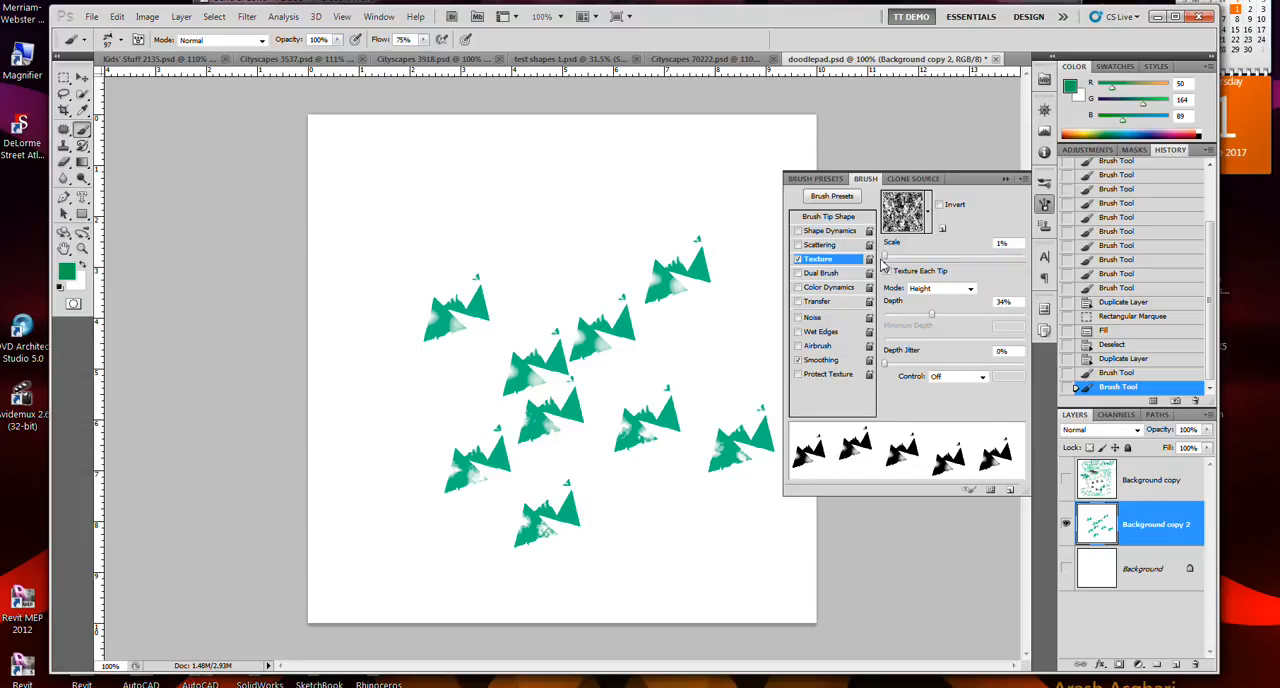
pyautogui.click(960, 316)
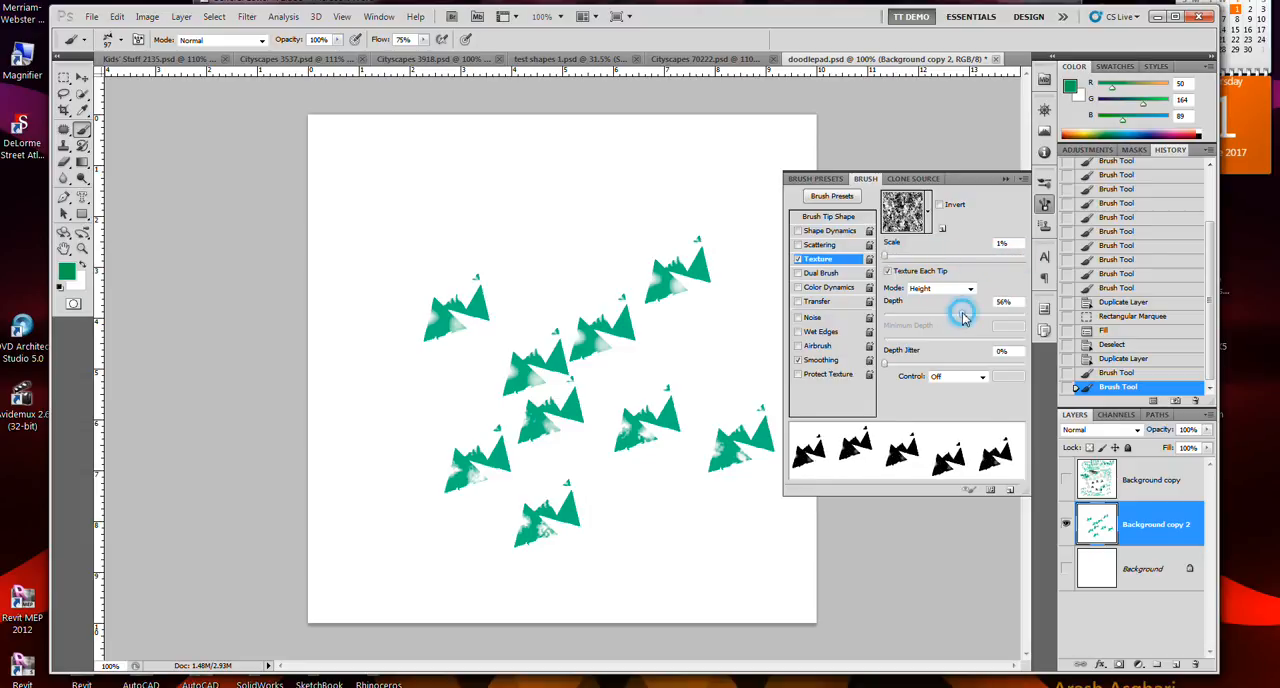
pyautogui.click(908, 318)
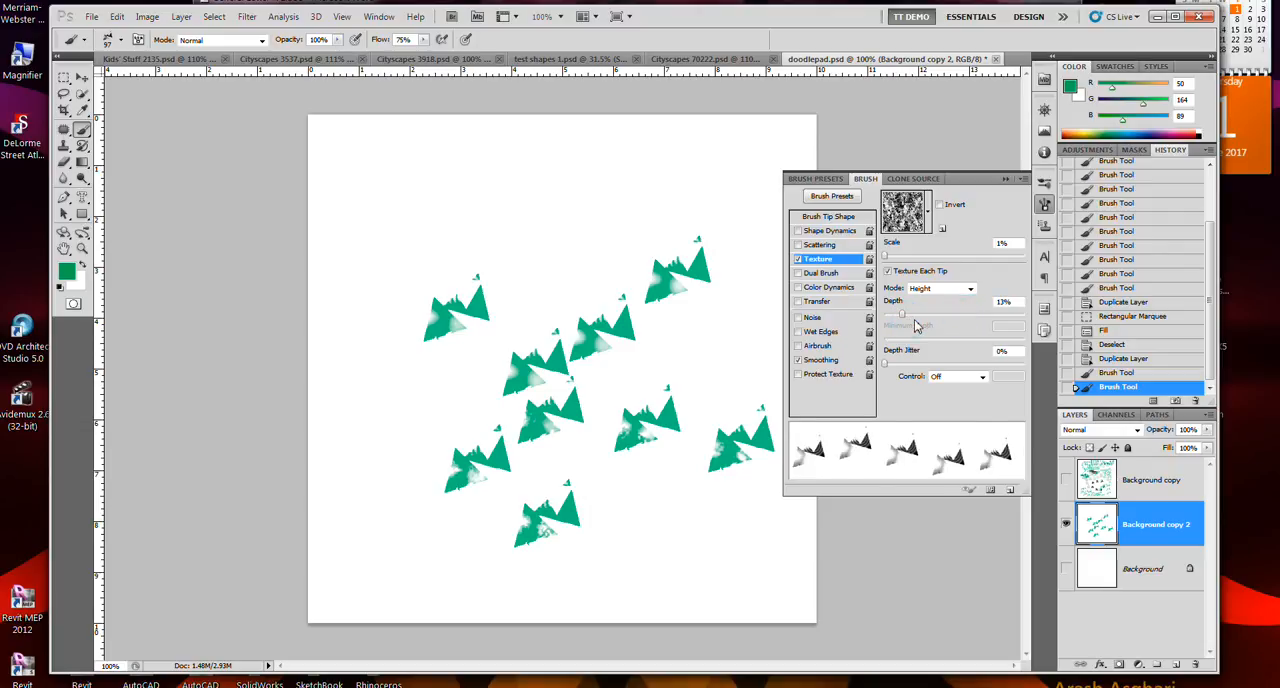
pyautogui.click(910, 366)
pyautogui.click(940, 365)
# - Paint a test stroke with the adjusted texture settings, and undo the test strokes on the canvas
pyautogui.moveTo(745, 312)
pyautogui.mouseDown()
pyautogui.moveTo(569, 226)
pyautogui.moveTo(505, 216)
pyautogui.moveTo(426, 221)
pyautogui.moveTo(405, 279)
pyautogui.moveTo(659, 371)
pyautogui.moveTo(788, 400)
pyautogui.mouseUp()
pyautogui.hotkey('ctrl', 'z')
pyautogui.hotkey('ctrl', 'z')
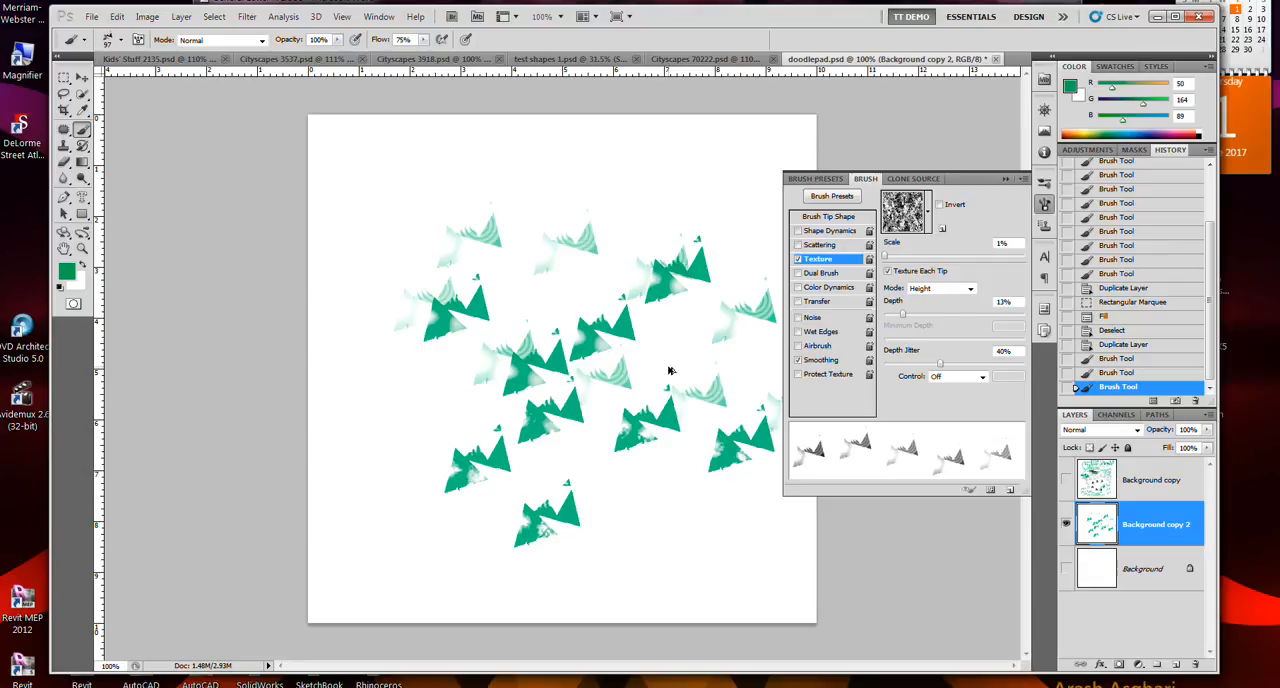
pyautogui.hotkey('ctrl', 'alt', 'z')
pyautogui.hotkey('ctrl', 'alt', 'z')
pyautogui.hotkey('ctrl', 'alt', 'z')
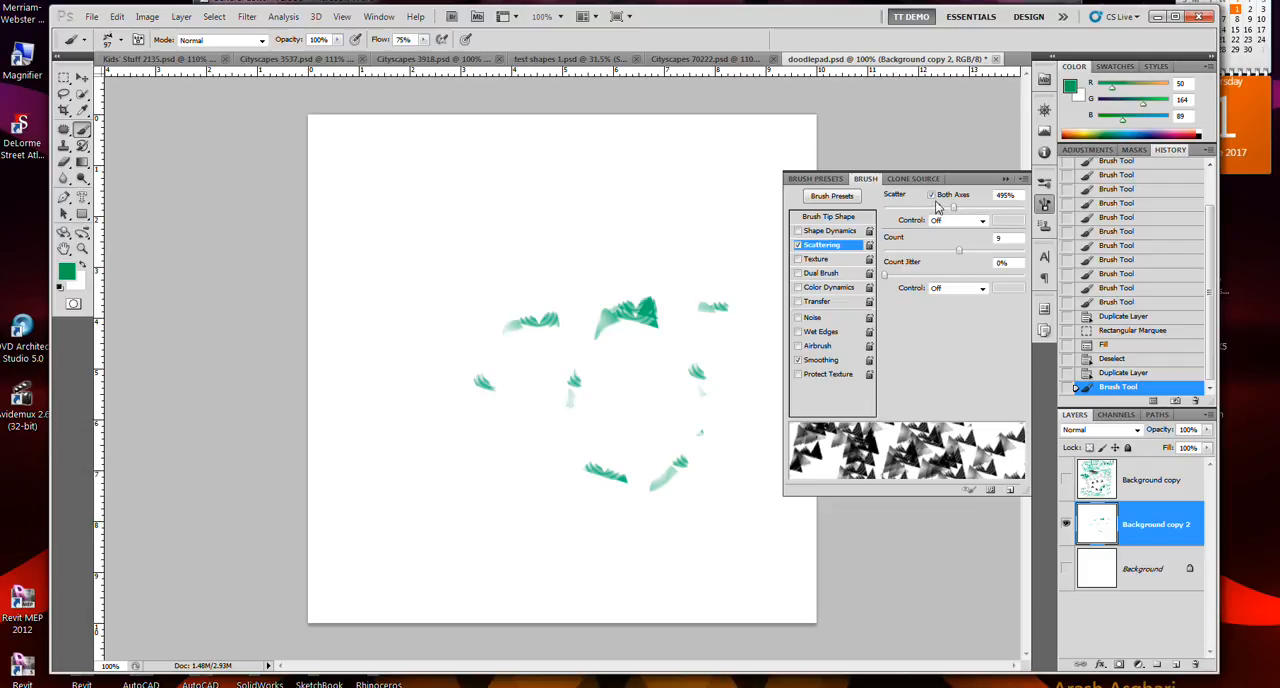
# - Turn off Both Axes for the brush scattering and paint a test stroke across the canvas
pyautogui.click(932, 196)
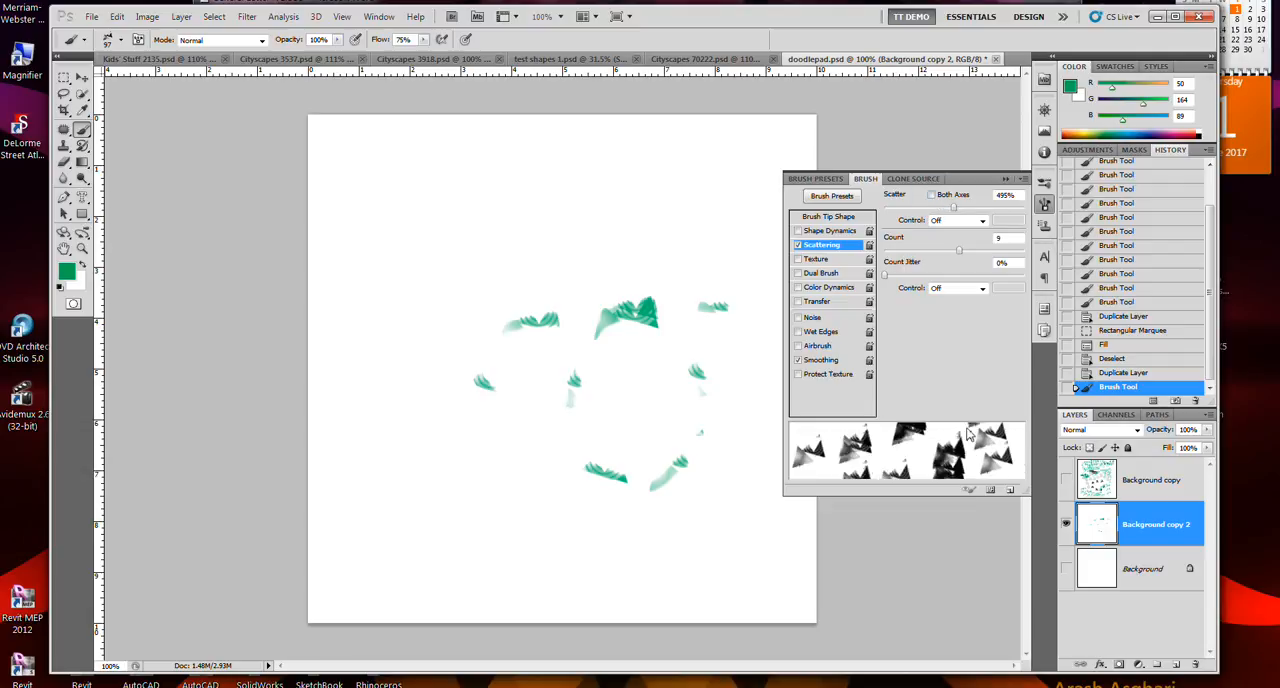
pyautogui.moveTo(695, 328)
pyautogui.mouseDown()
pyautogui.moveTo(514, 263)
pyautogui.moveTo(440, 255)
pyautogui.mouseUp()
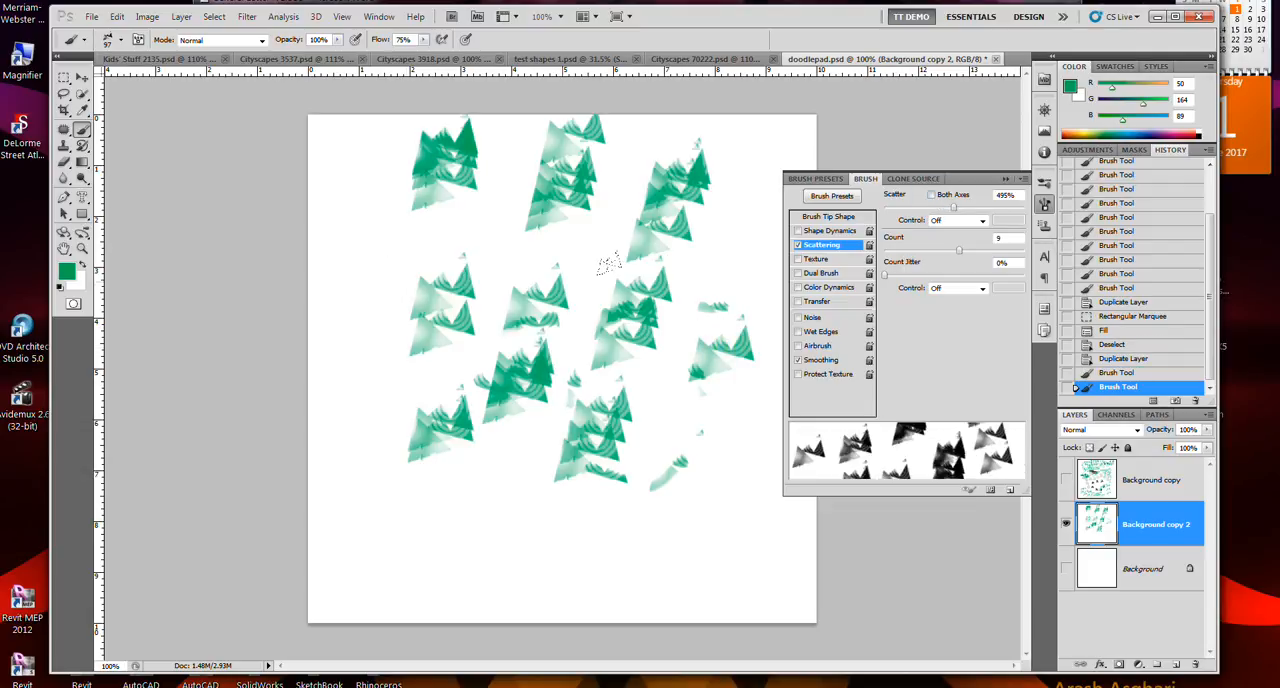
# - Turn on Both Axes for the brush scattering and paint a test stroke across the middle of the canvas
pyautogui.click(932, 195)
pyautogui.moveTo(699, 297)
pyautogui.mouseDown()
pyautogui.moveTo(600, 300)
pyautogui.moveTo(524, 322)
pyautogui.mouseUp()
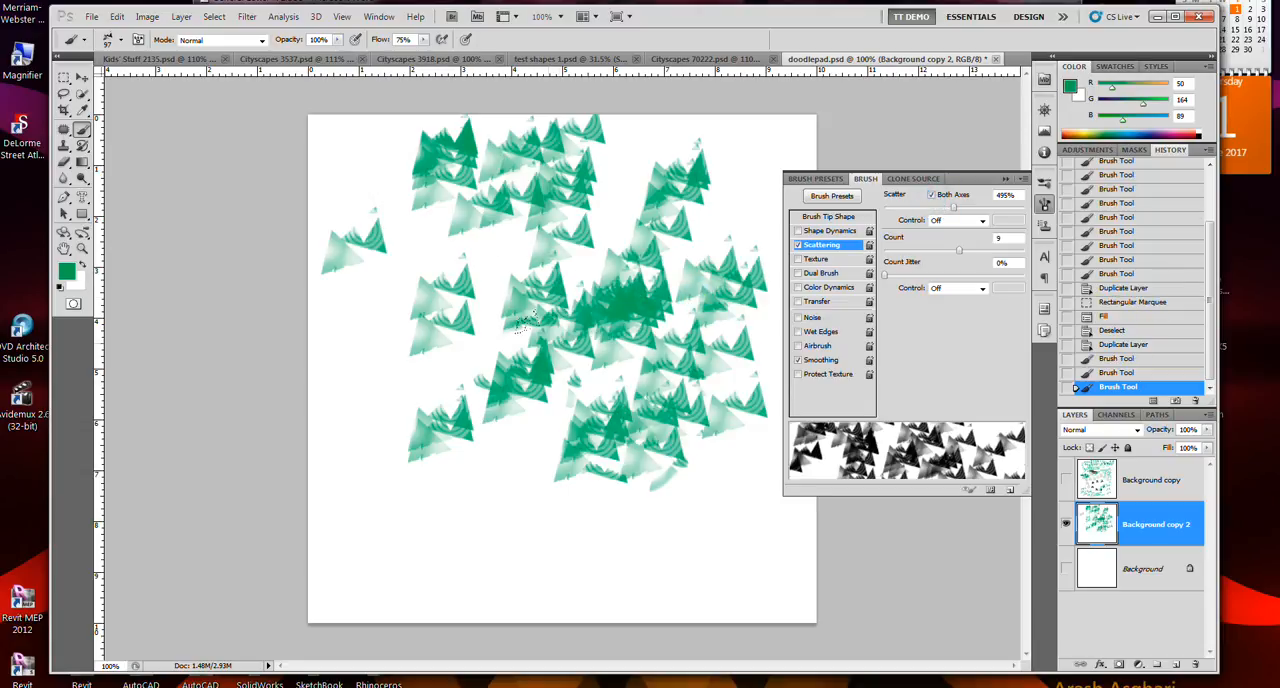
# - Undo all the test strokes until the canvas is blank
pyautogui.hotkey('ctrl', 'z')
pyautogui.hotkey('ctrl', 'z')
pyautogui.hotkey('ctrl', 'alt', 'z')
pyautogui.hotkey('ctrl', 'alt', 'z')
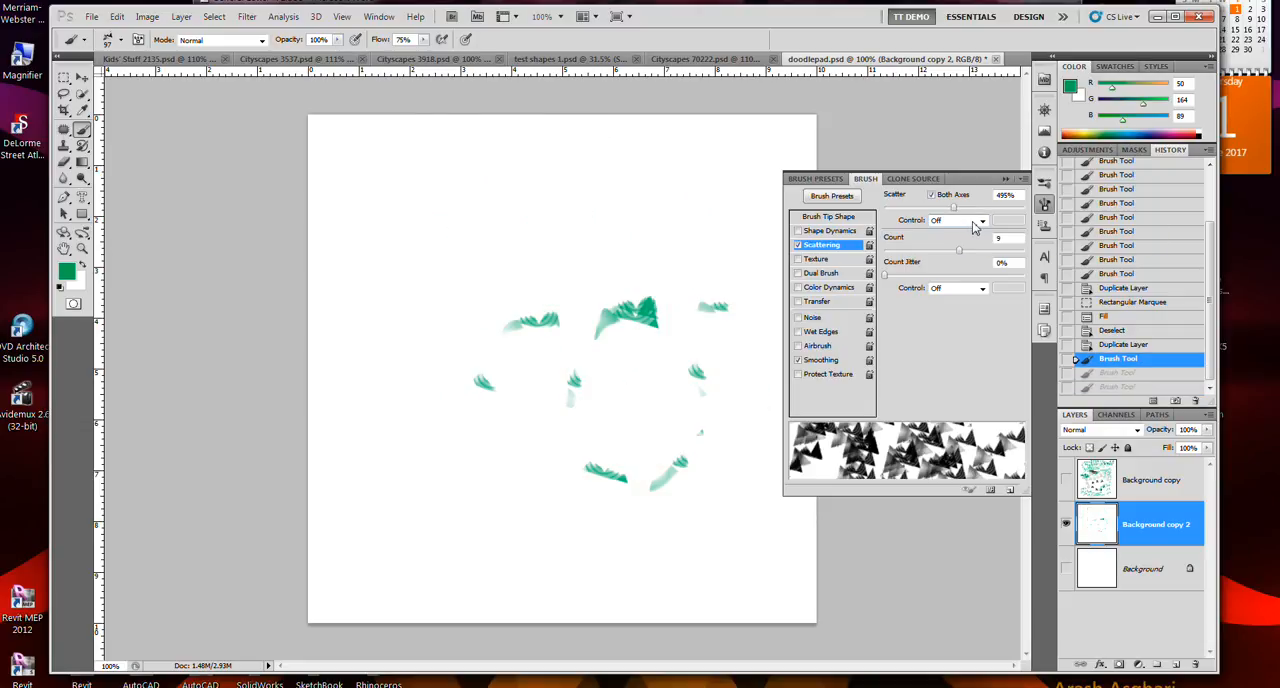
pyautogui.hotkey('ctrl', 'alt', 'z')
# - Set the scattering count to 3, then paint a test stroke and undo it
pyautogui.click(998, 239)
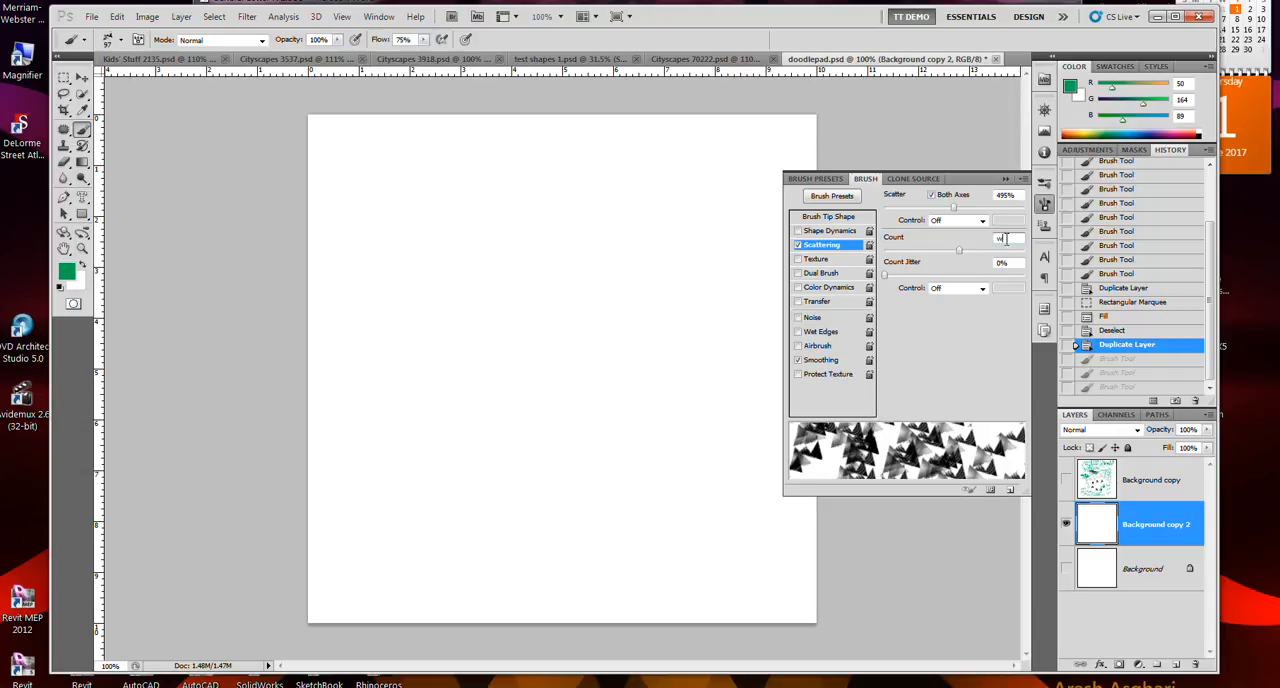
pyautogui.click(998, 239)
pyautogui.write('3')
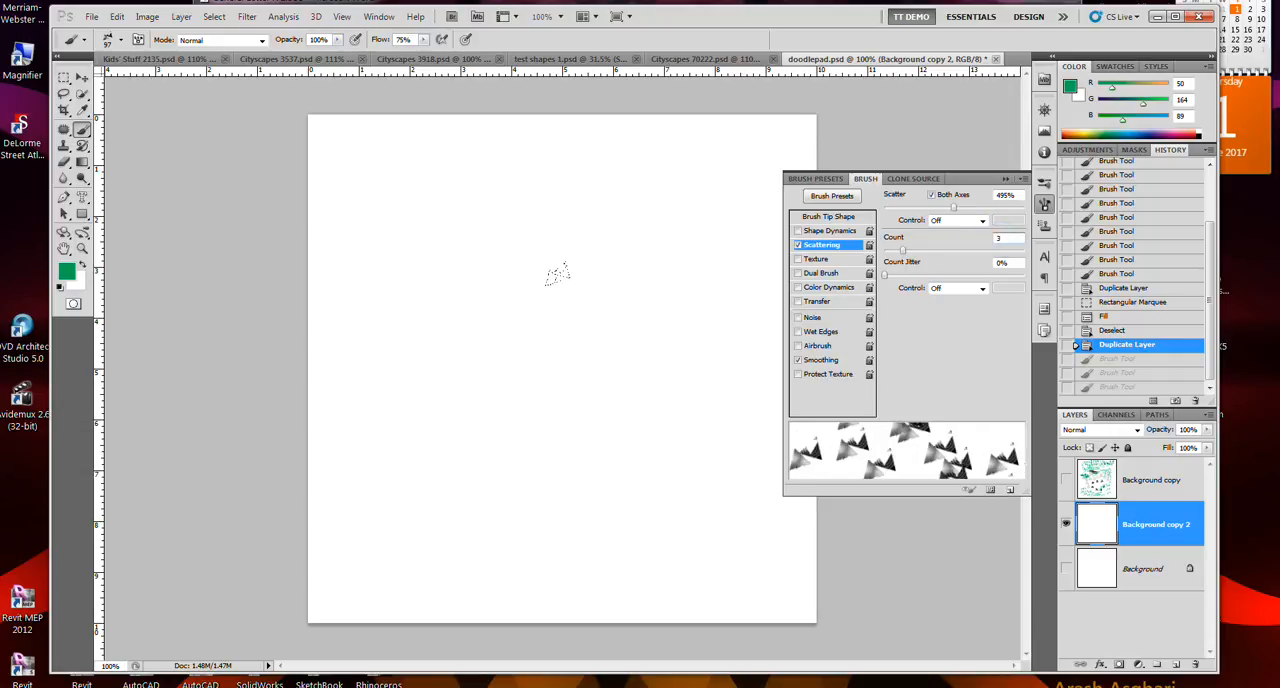
pyautogui.moveTo(578, 295); pyautogui.dragTo(400, 229)
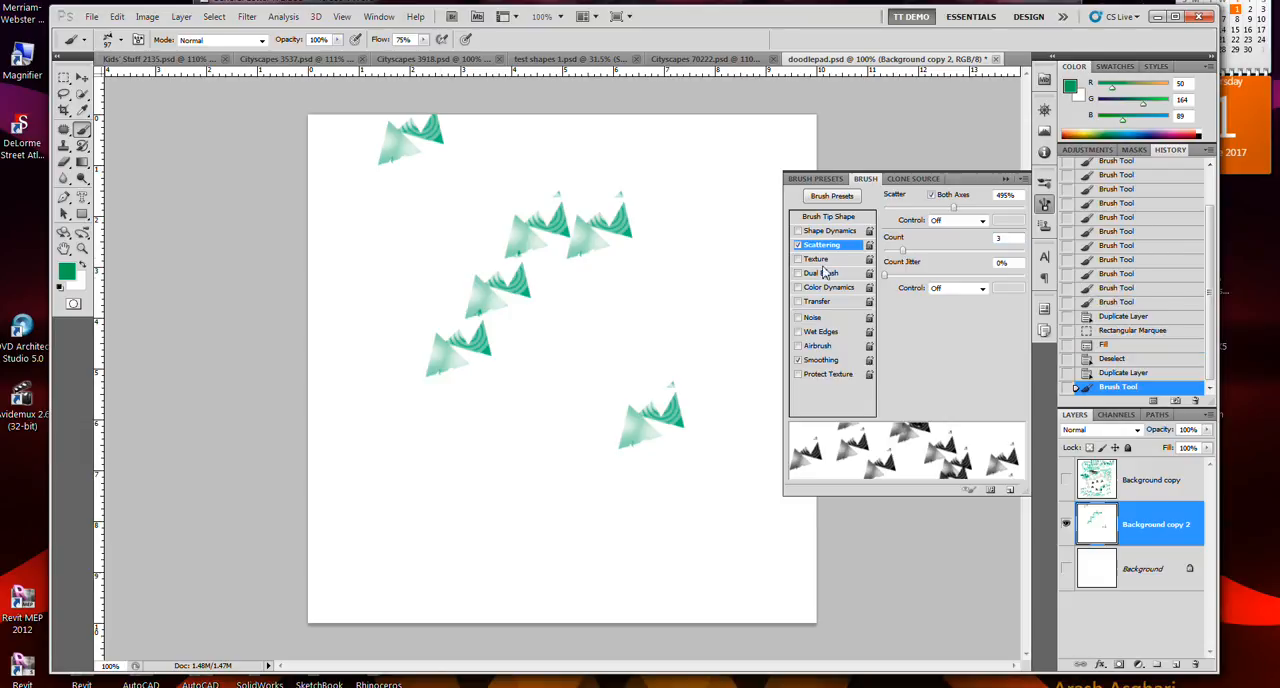
pyautogui.hotkey('ctrl', 'z')
# - Set the scatter control to Pen Pressure, then paint a test stroke and undo it
pyautogui.click(958, 220)
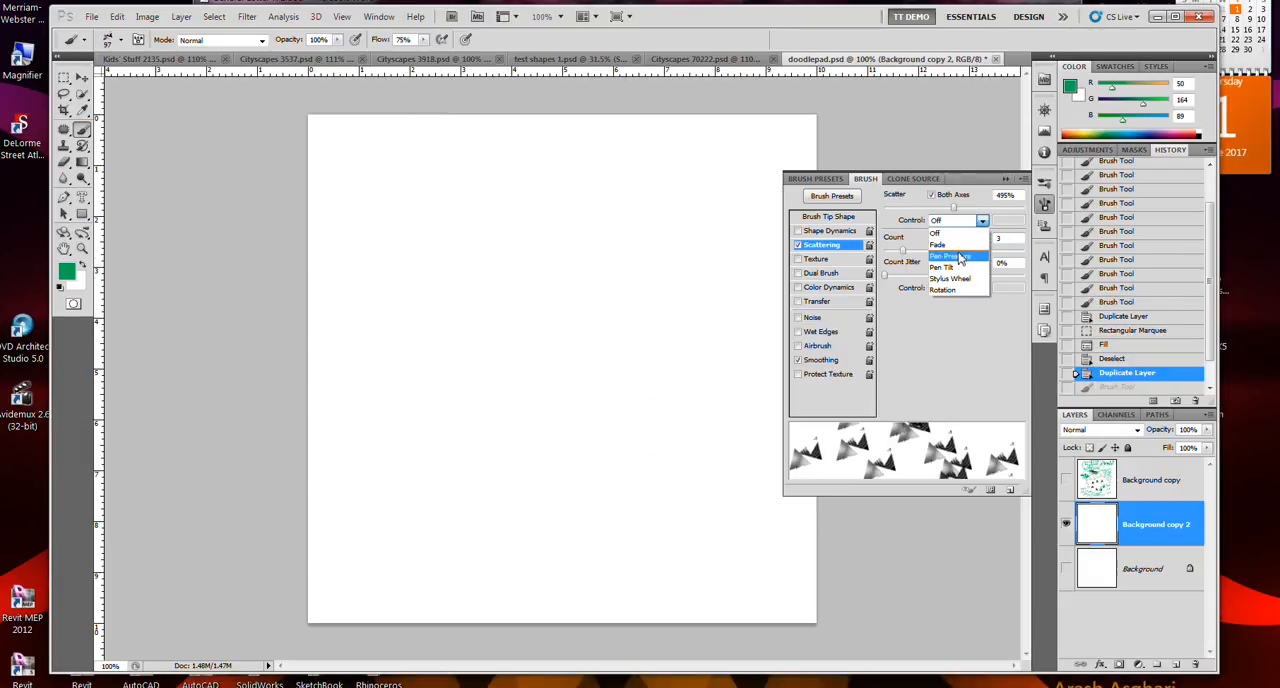
pyautogui.click(958, 256)
pyautogui.moveTo(645, 307)
pyautogui.mouseDown()
pyautogui.moveTo(691, 337)
pyautogui.moveTo(457, 277)
pyautogui.moveTo(468, 282)
pyautogui.mouseUp()
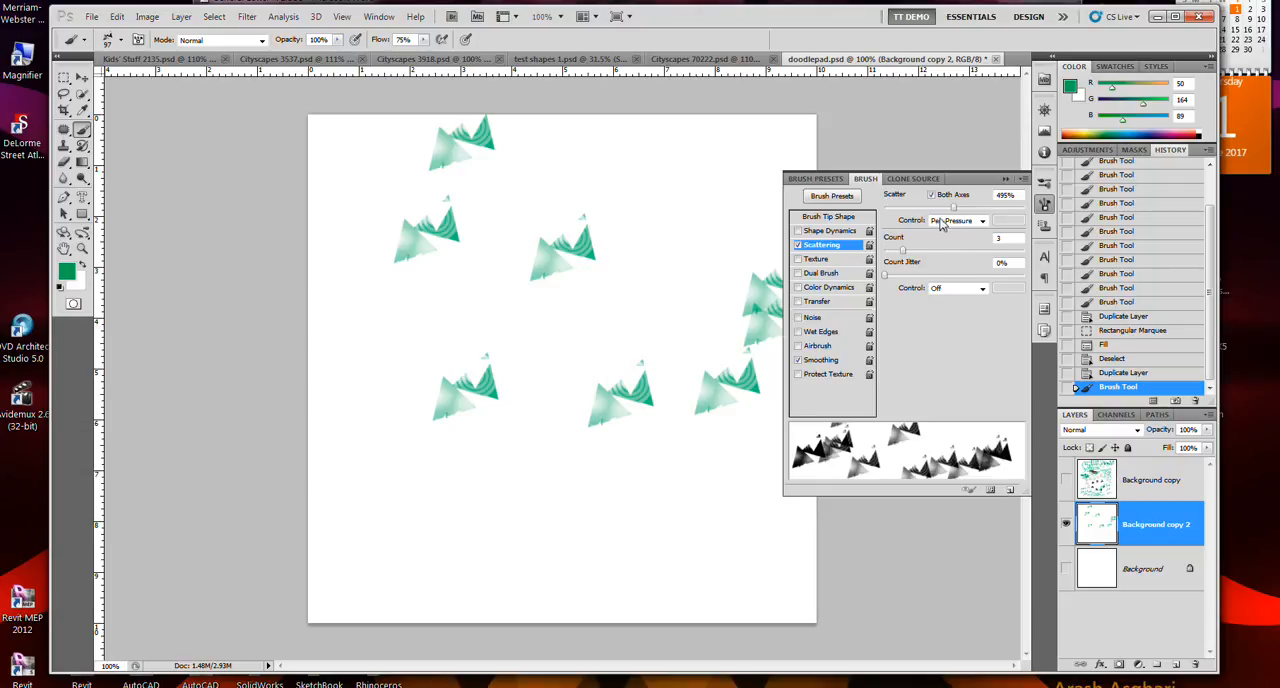
pyautogui.hotkey('ctrl', 'z')
# - Try different scatter amounts and settle on 222%
pyautogui.moveTo(970, 212)
pyautogui.mouseDown()
pyautogui.moveTo(980, 205)
pyautogui.moveTo(900, 205)
pyautogui.moveTo(916, 208)
pyautogui.mouseUp()
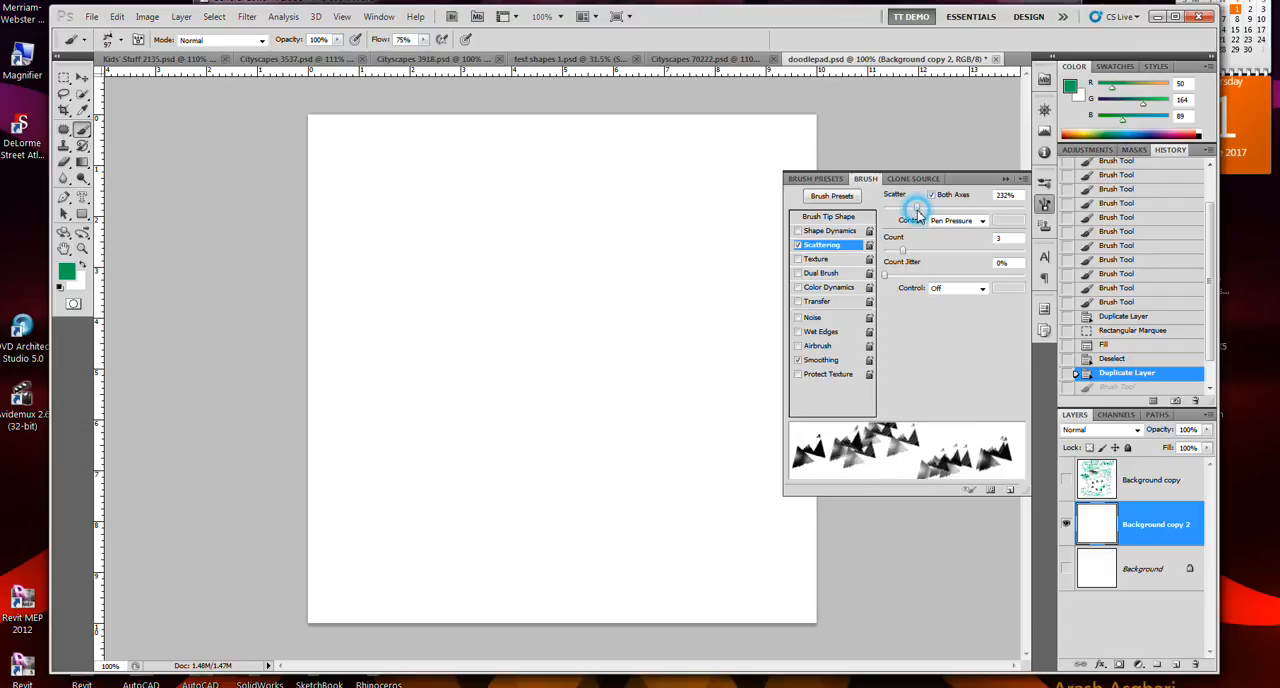
pyautogui.click(1010, 208)
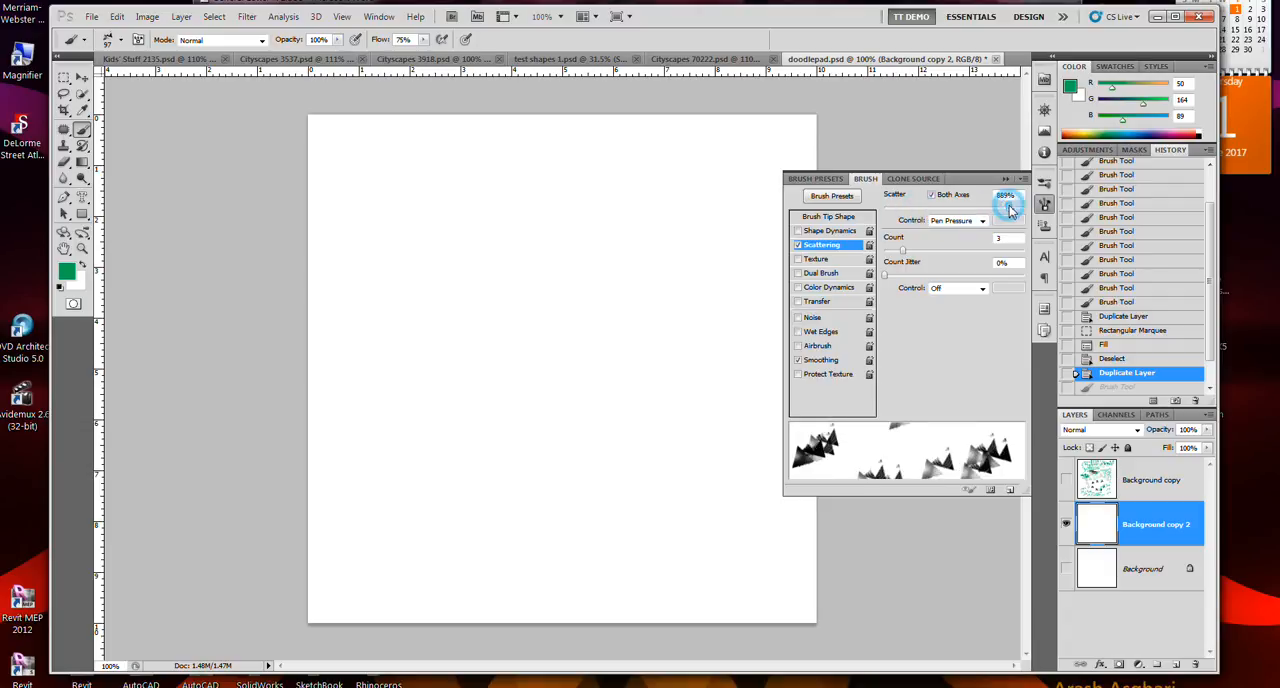
pyautogui.click(948, 207)
pyautogui.click(915, 208)
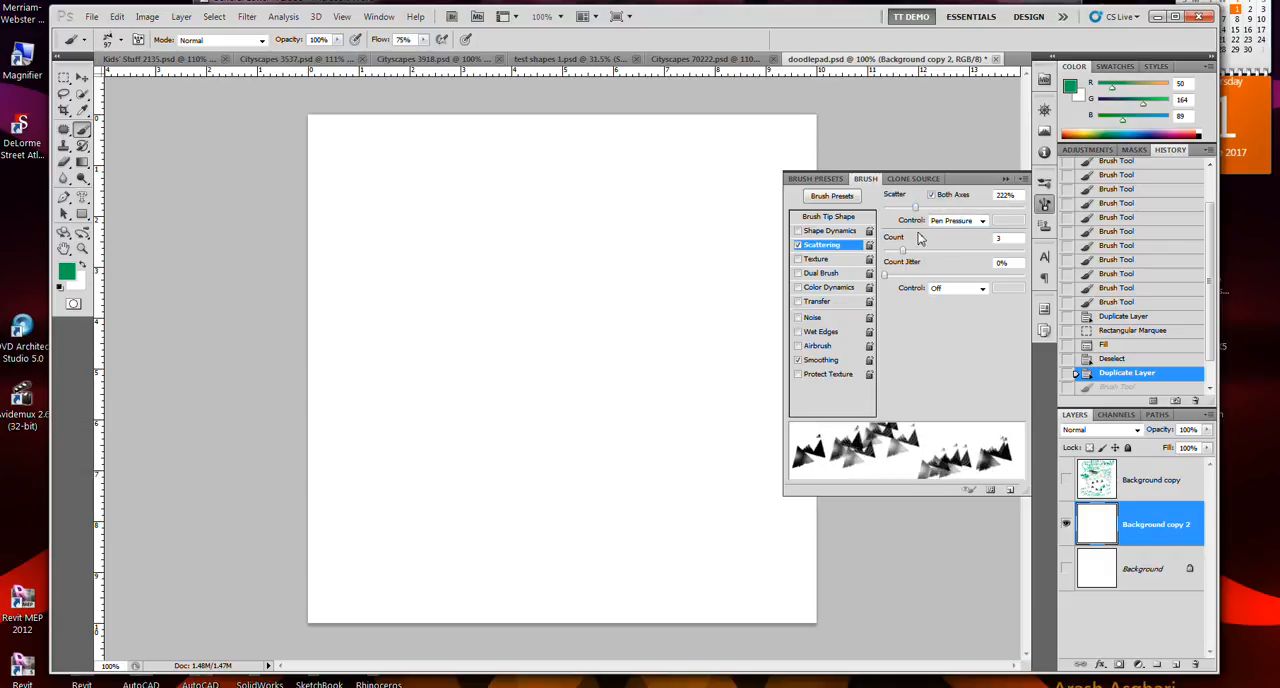
# - Set the count jitter control to Fade and paint test strokes over the canvas
pyautogui.click(954, 290)
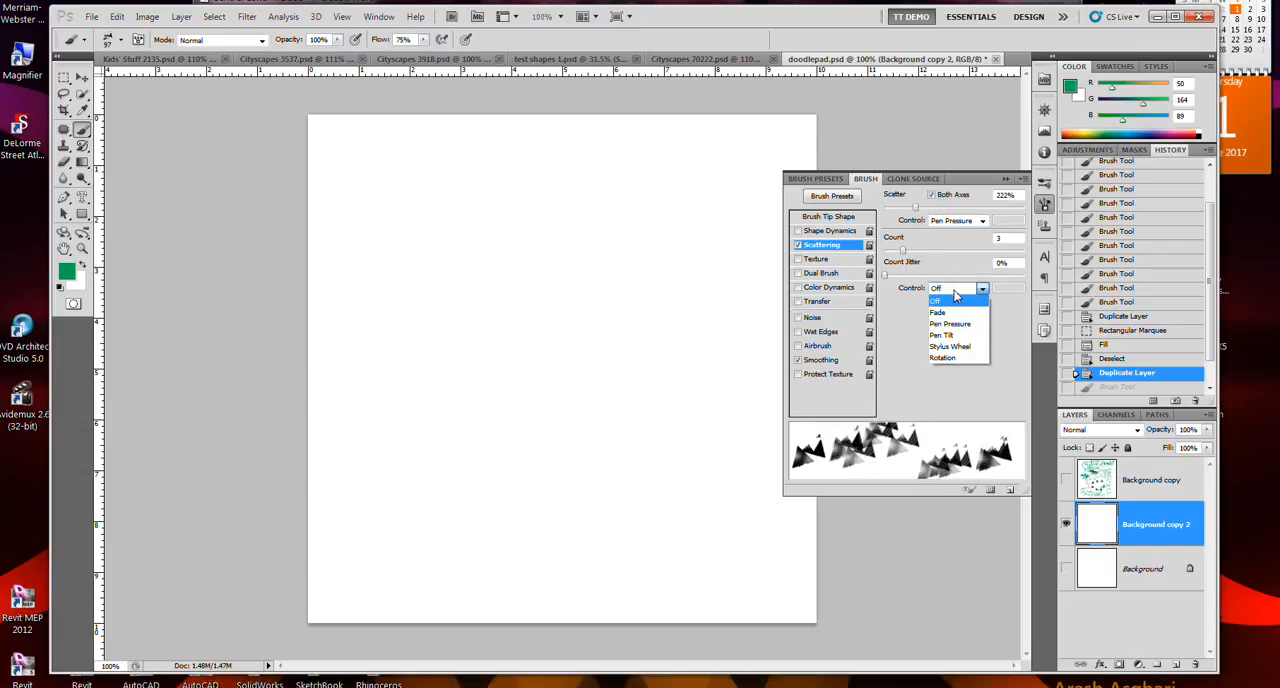
pyautogui.click(955, 316)
pyautogui.moveTo(723, 257)
pyautogui.mouseDown()
pyautogui.moveTo(542, 347)
pyautogui.moveTo(441, 373)
pyautogui.moveTo(523, 227)
pyautogui.moveTo(654, 168)
pyautogui.moveTo(569, 160)
pyautogui.moveTo(495, 190)
pyautogui.moveTo(429, 255)
pyautogui.moveTo(424, 330)
pyautogui.moveTo(512, 343)
pyautogui.moveTo(594, 308)
pyautogui.moveTo(655, 266)
pyautogui.moveTo(692, 214)
pyautogui.moveTo(452, 490)
pyautogui.moveTo(497, 452)
pyautogui.moveTo(595, 415)
pyautogui.moveTo(650, 375)
pyautogui.moveTo(512, 333)
pyautogui.moveTo(507, 291)
pyautogui.mouseUp()
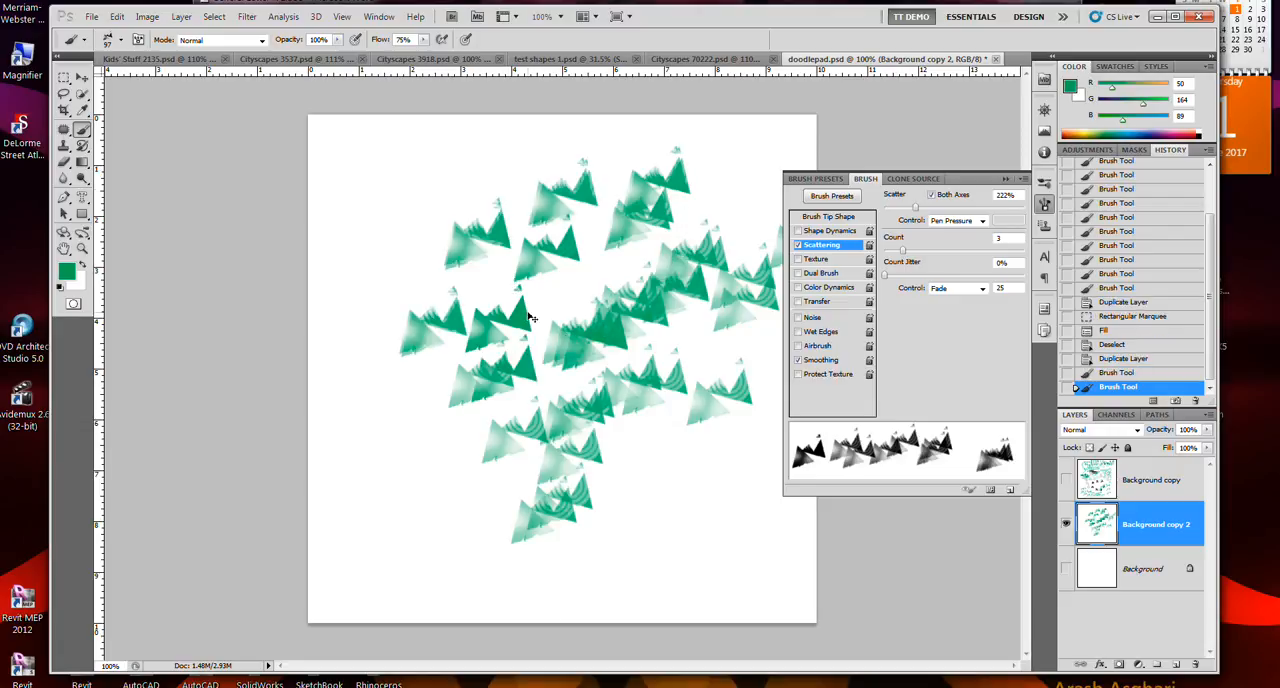
# - Undo the test strokes and step forward in the history to restore the duplicated blank layer
pyautogui.hotkey('ctrl', 'alt', 'z')
pyautogui.hotkey('ctrl', 'alt', 'z')
pyautogui.hotkey('ctrl', 'alt', 'z')
pyautogui.hotkey('ctrl', 'alt', 'z')
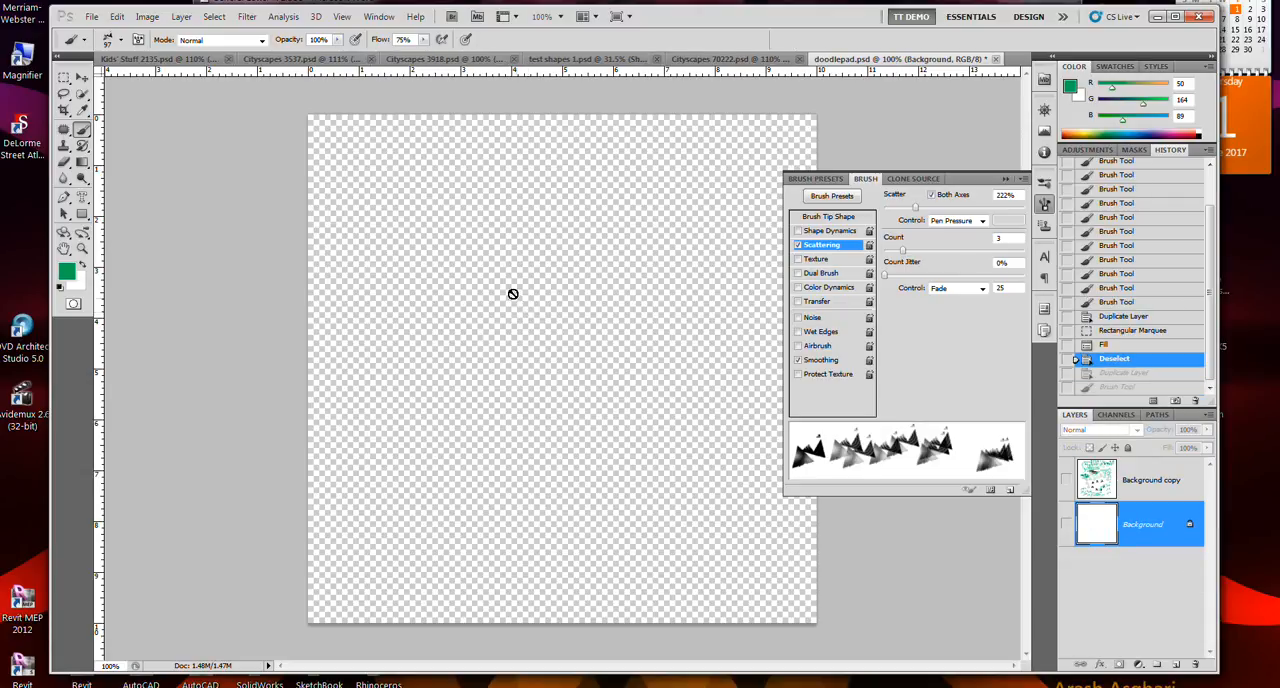
pyautogui.click(119, 17)
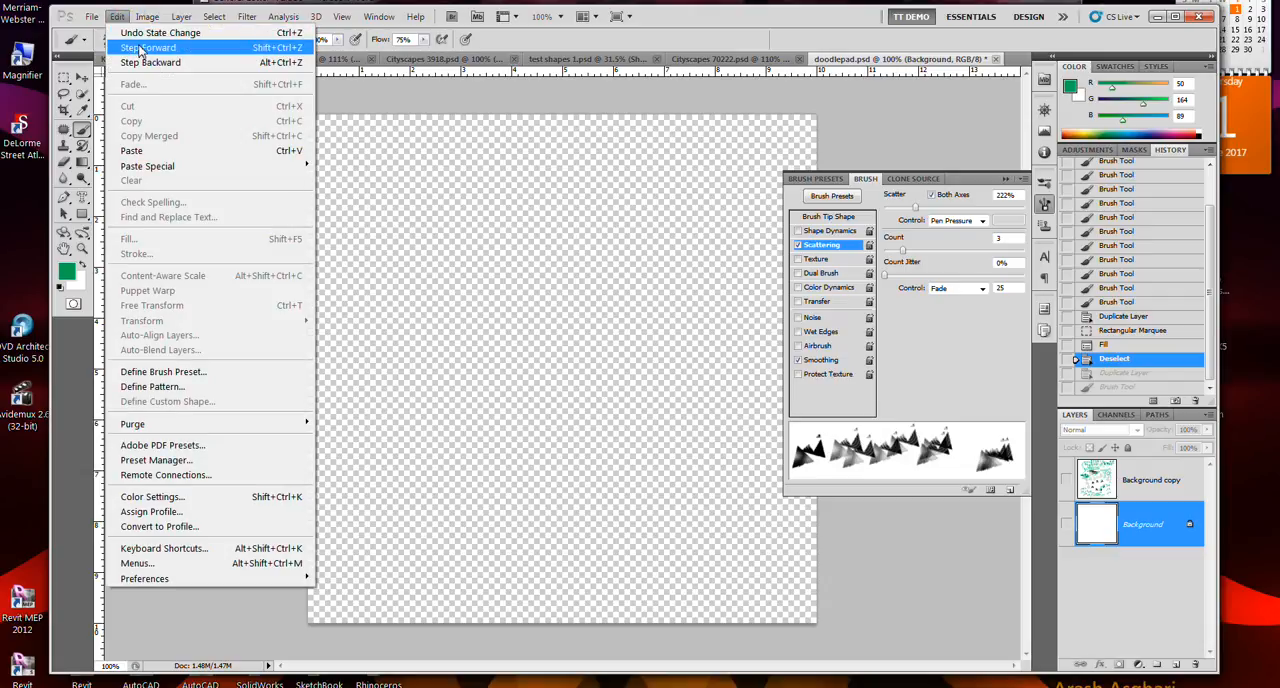
pyautogui.click(140, 48)
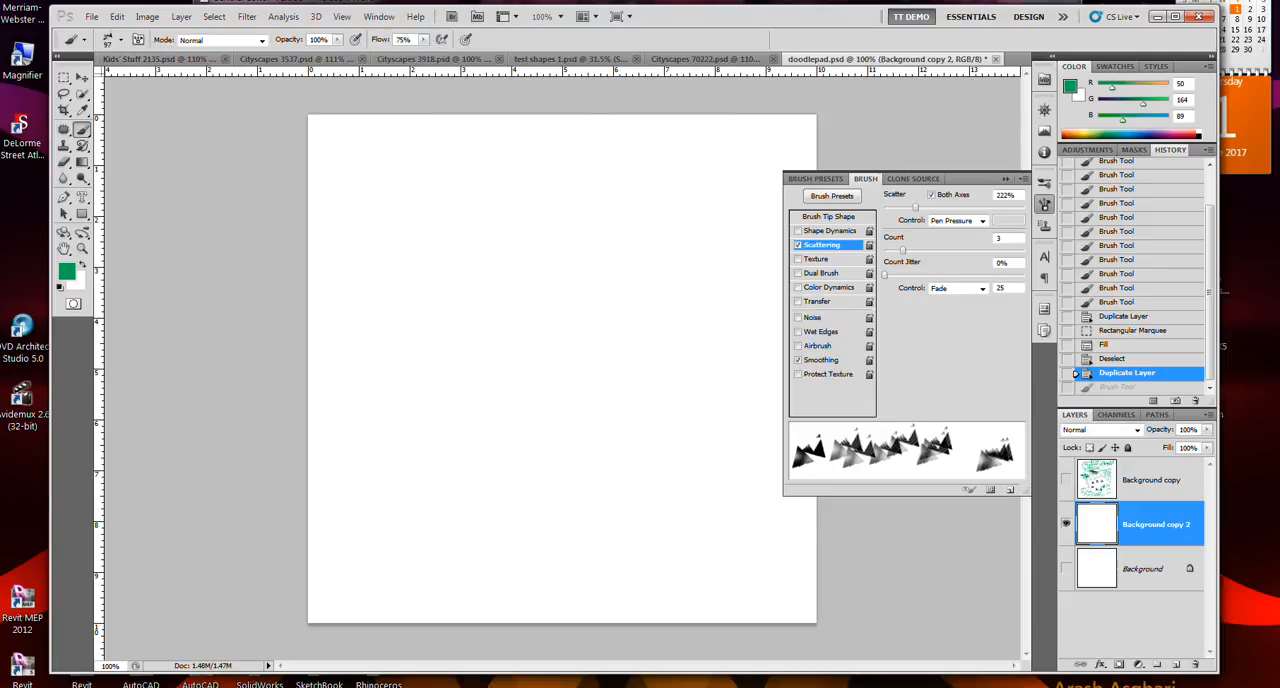
# - Turn on Shape Dynamics and Texture in addition to Scattering, and paint a test stroke across the upper half of the canvas
pyautogui.click(798, 231)
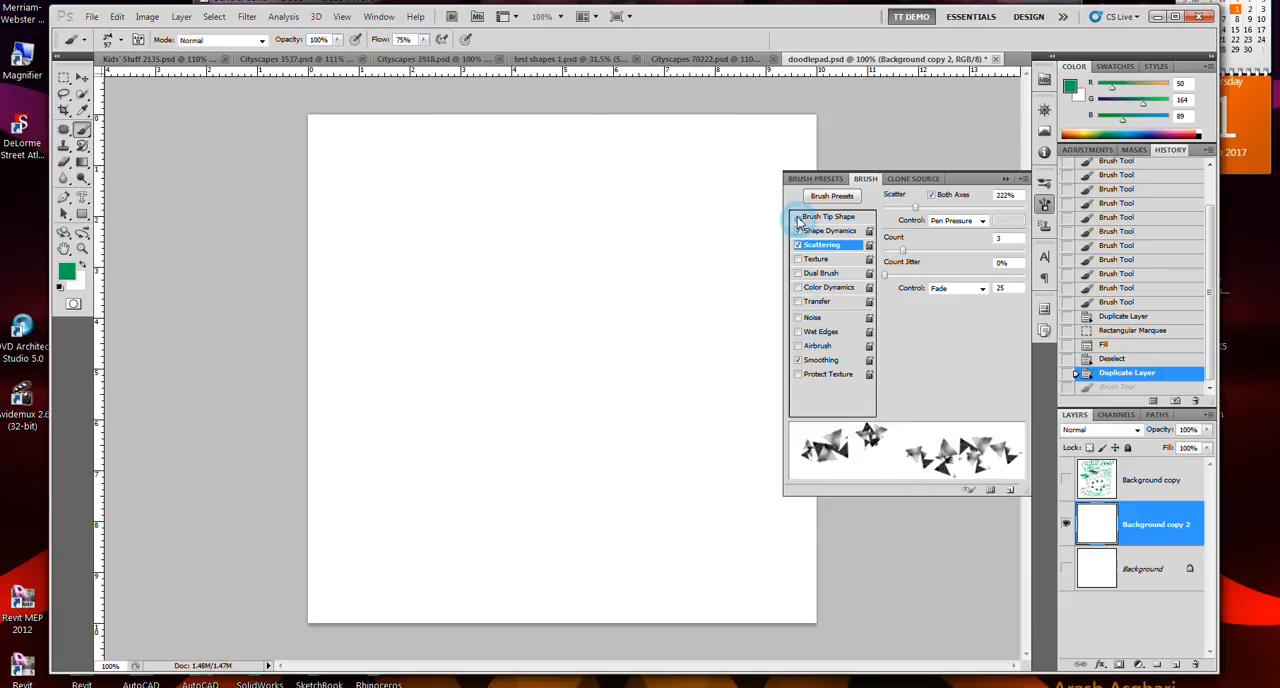
pyautogui.click(816, 217)
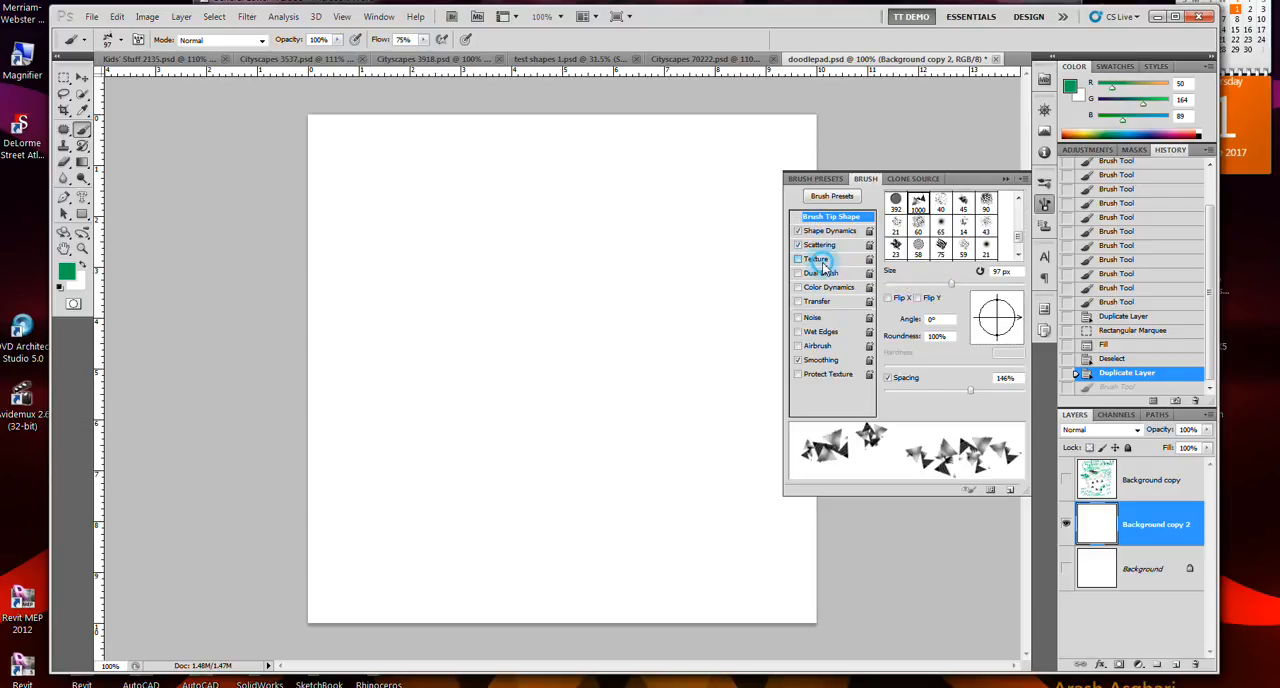
pyautogui.click(820, 260)
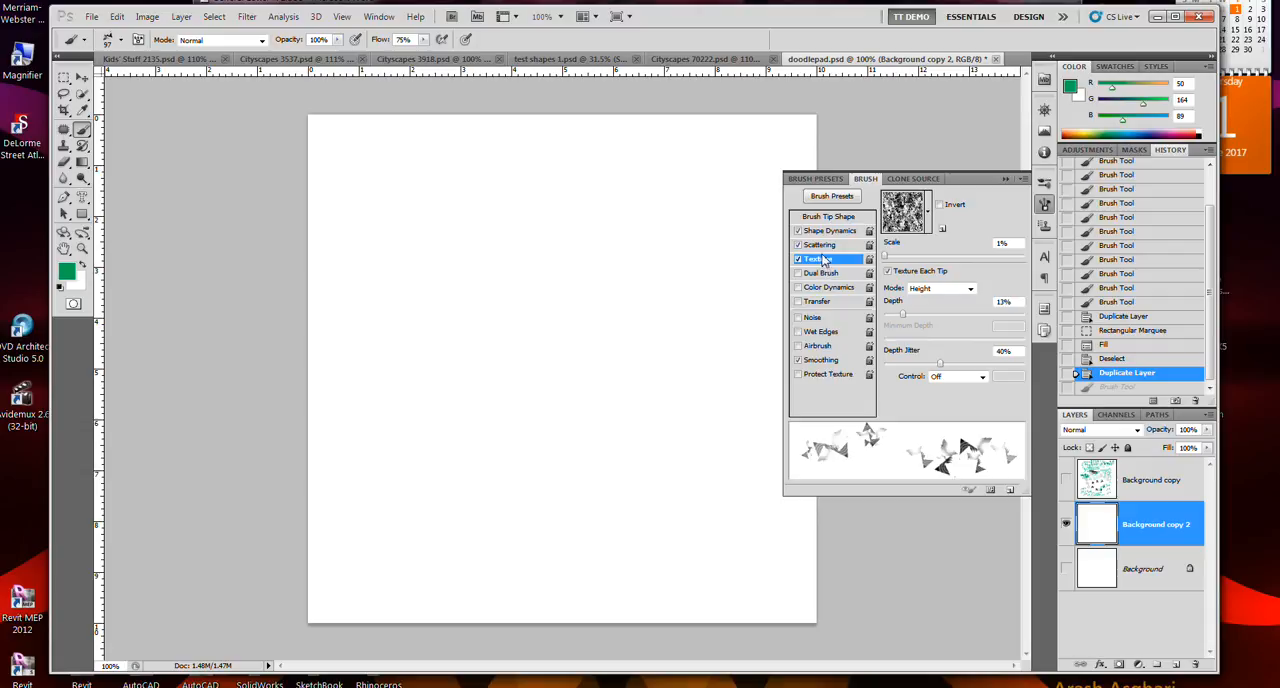
pyautogui.moveTo(686, 206)
pyautogui.mouseDown()
pyautogui.moveTo(510, 314)
pyautogui.moveTo(454, 236)
pyautogui.moveTo(437, 185)
pyautogui.moveTo(527, 310)
pyautogui.moveTo(590, 355)
pyautogui.moveTo(500, 361)
pyautogui.moveTo(390, 335)
pyautogui.mouseUp()
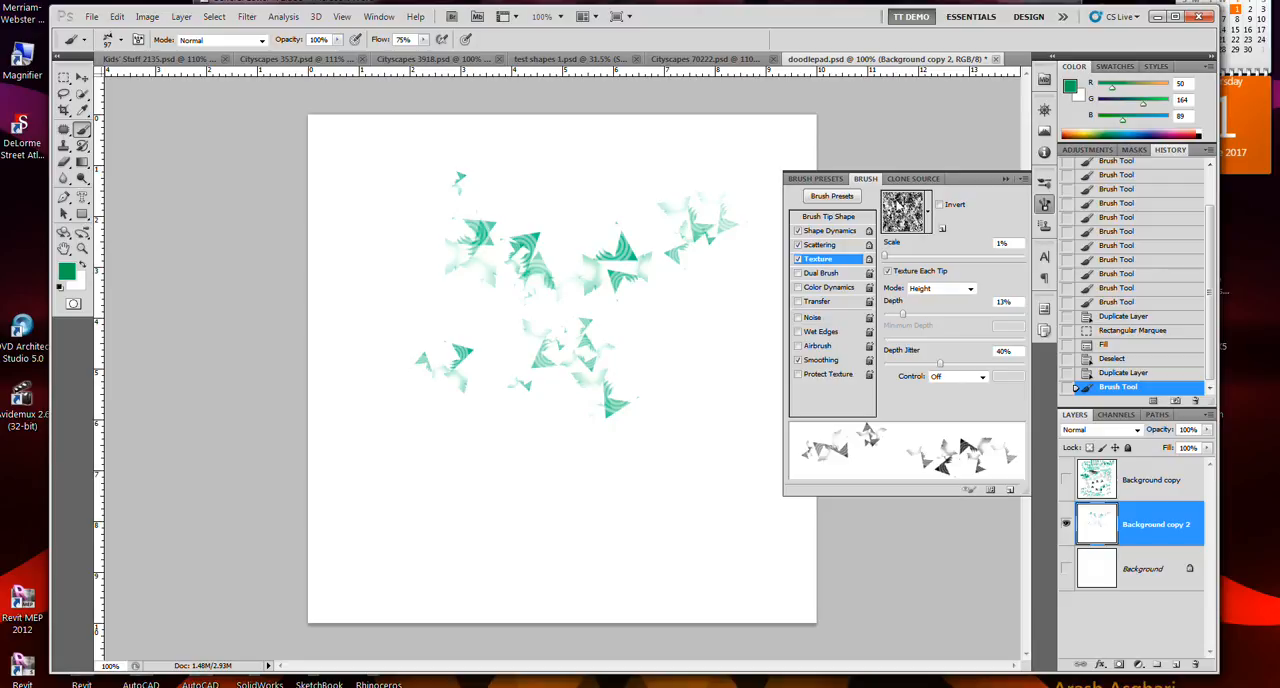
# - Open the brush presets and paint scattered soft round dots over the triangle strokes
pyautogui.click(832, 197)
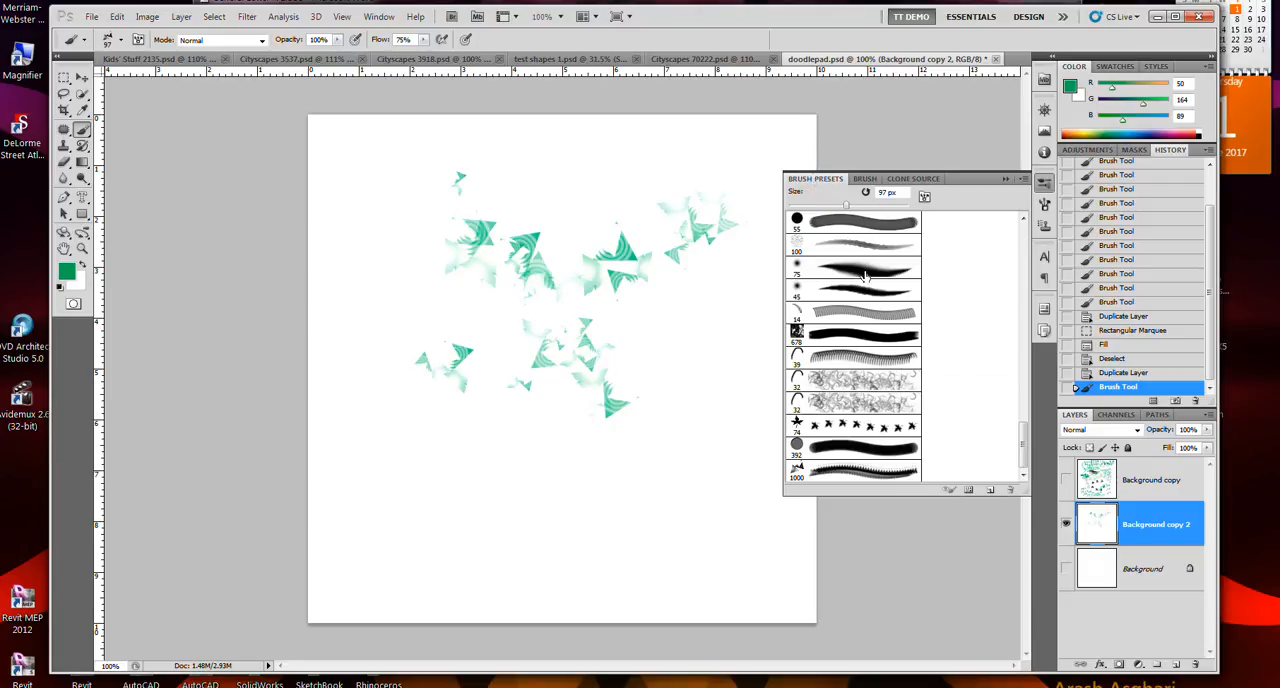
pyautogui.moveTo(728, 466)
pyautogui.mouseDown()
pyautogui.moveTo(509, 360)
pyautogui.moveTo(457, 394)
pyautogui.moveTo(590, 470)
pyautogui.mouseUp()
pyautogui.moveTo(676, 326)
pyautogui.mouseDown()
pyautogui.moveTo(684, 213)
pyautogui.moveTo(518, 277)
pyautogui.moveTo(680, 342)
pyautogui.mouseUp()
pyautogui.click(842, 317)
pyautogui.click(729, 350)
# - Choose the second 32 px curved-line brush preset and paint strokes across the lower part of the canvas
pyautogui.click(850, 402)
pyautogui.moveTo(650, 447); pyautogui.dragTo(475, 498)
pyautogui.moveTo(438, 460)
pyautogui.mouseDown()
pyautogui.moveTo(581, 530)
pyautogui.moveTo(648, 511)
pyautogui.moveTo(633, 538)
pyautogui.moveTo(422, 467)
pyautogui.moveTo(479, 533)
pyautogui.moveTo(603, 517)
pyautogui.mouseUp()
pyautogui.moveTo(733, 472)
pyautogui.mouseDown()
pyautogui.moveTo(657, 540)
pyautogui.moveTo(570, 530)
pyautogui.moveTo(535, 489)
pyautogui.moveTo(516, 427)
pyautogui.moveTo(476, 432)
pyautogui.moveTo(452, 490)
pyautogui.moveTo(638, 572)
pyautogui.moveTo(699, 468)
pyautogui.moveTo(631, 396)
pyautogui.moveTo(510, 418)
pyautogui.mouseUp()
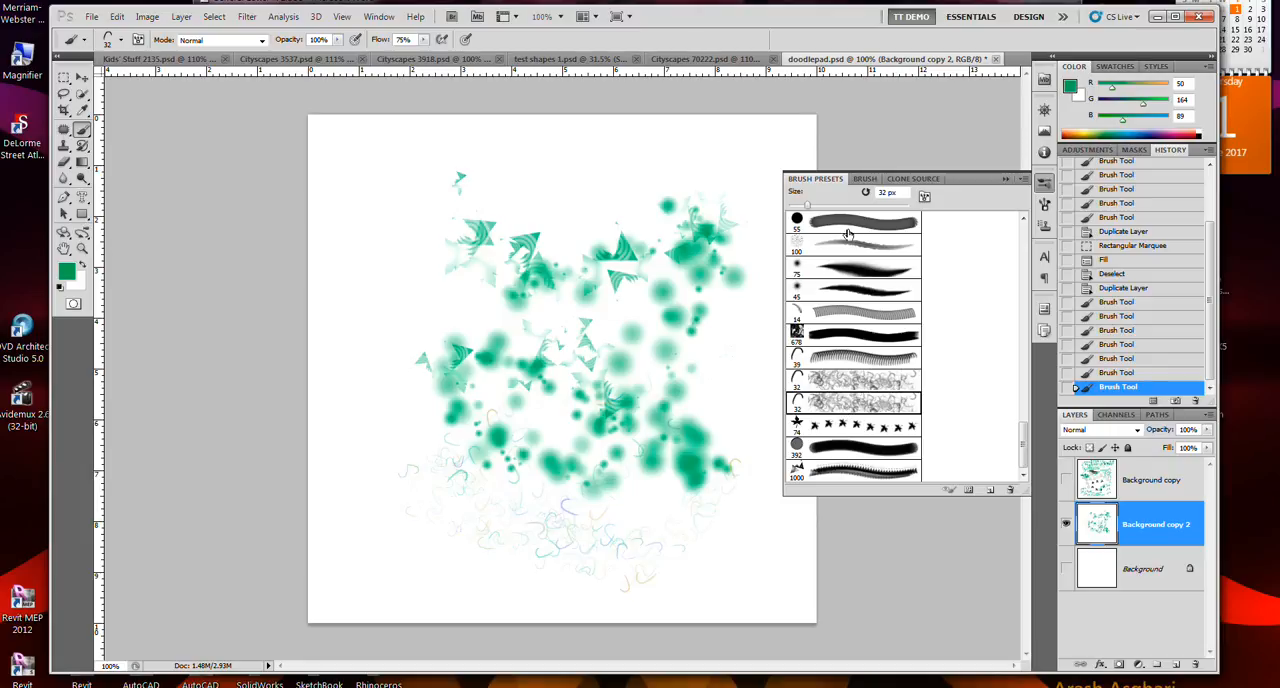
# - Check the preset's brush settings, then choose the first 32 px curved-line preset and paint over the lower canvas
pyautogui.click(863, 180)
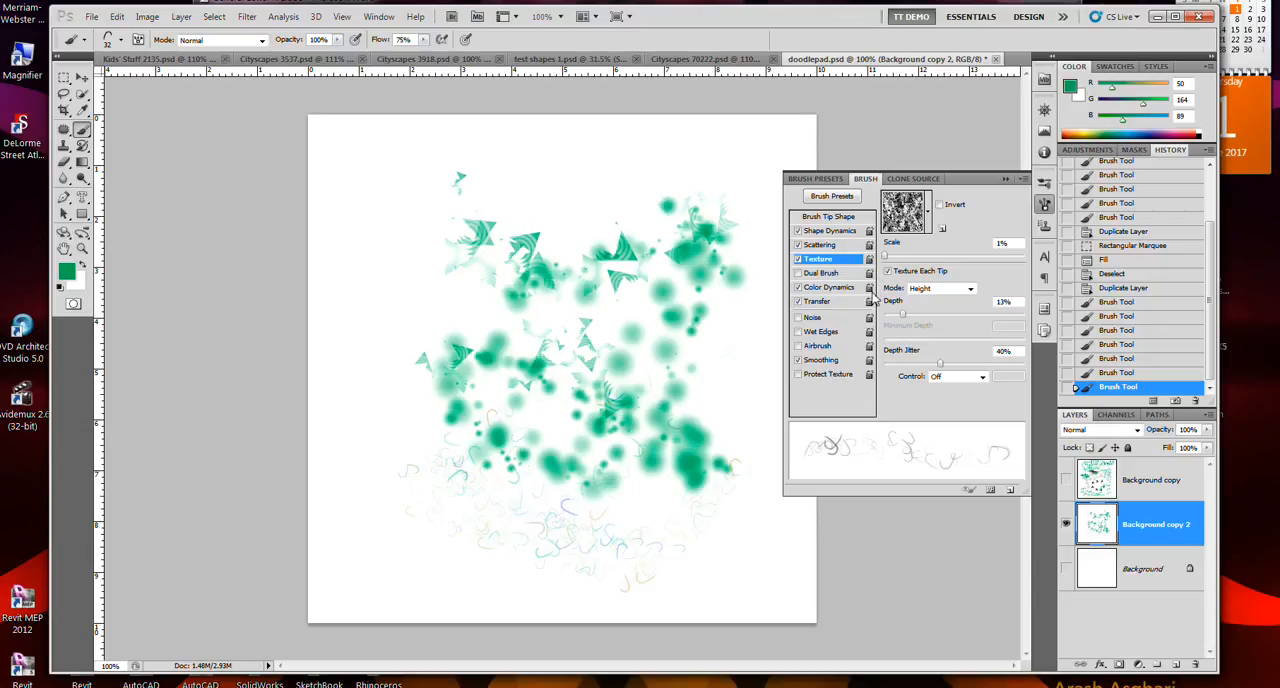
pyautogui.click(814, 179)
pyautogui.click(868, 382)
pyautogui.moveTo(671, 571)
pyautogui.mouseDown()
pyautogui.moveTo(581, 521)
pyautogui.moveTo(511, 527)
pyautogui.moveTo(700, 540)
pyautogui.mouseUp()
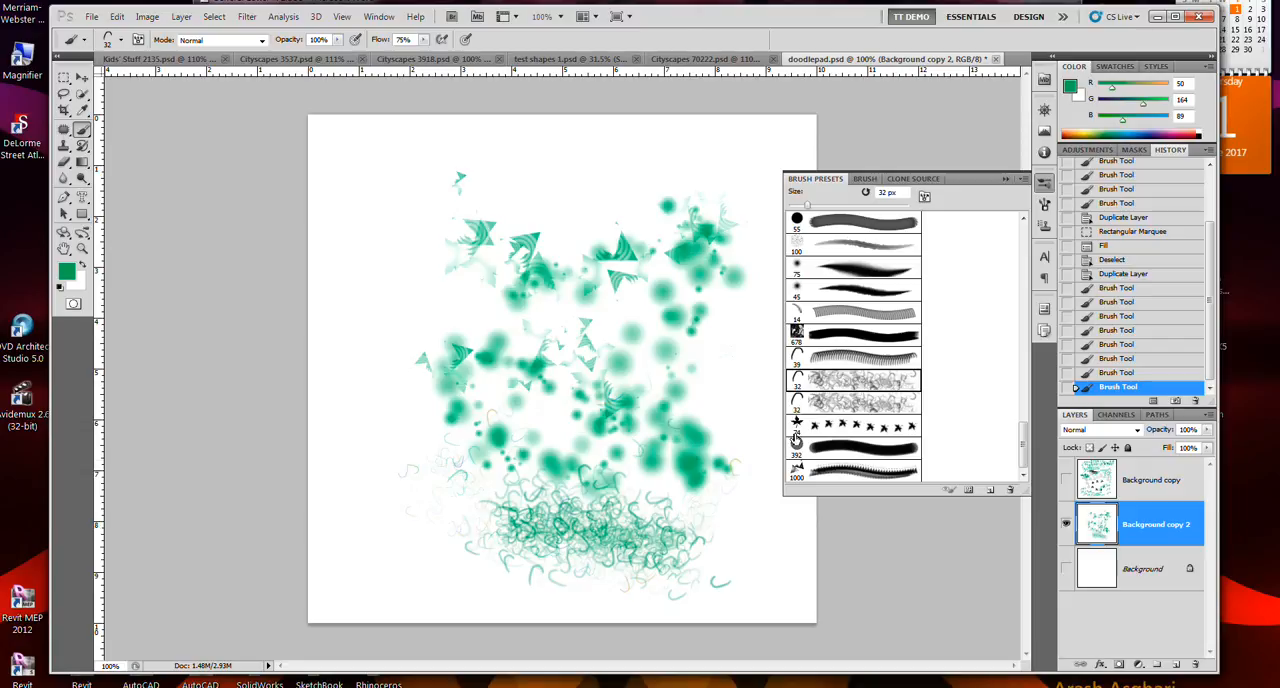
# - Paint more multicoloured curved lines with the second 32 px preset, and a trail of leaves with the 74 px leaf preset
pyautogui.click(840, 402)
pyautogui.moveTo(757, 460)
pyautogui.mouseDown()
pyautogui.moveTo(692, 542)
pyautogui.moveTo(620, 512)
pyautogui.moveTo(599, 464)
pyautogui.moveTo(655, 400)
pyautogui.moveTo(652, 362)
pyautogui.moveTo(580, 384)
pyautogui.moveTo(588, 522)
pyautogui.moveTo(620, 537)
pyautogui.moveTo(734, 492)
pyautogui.moveTo(644, 542)
pyautogui.moveTo(633, 524)
pyautogui.moveTo(593, 548)
pyautogui.moveTo(519, 543)
pyautogui.moveTo(449, 500)
pyautogui.mouseUp()
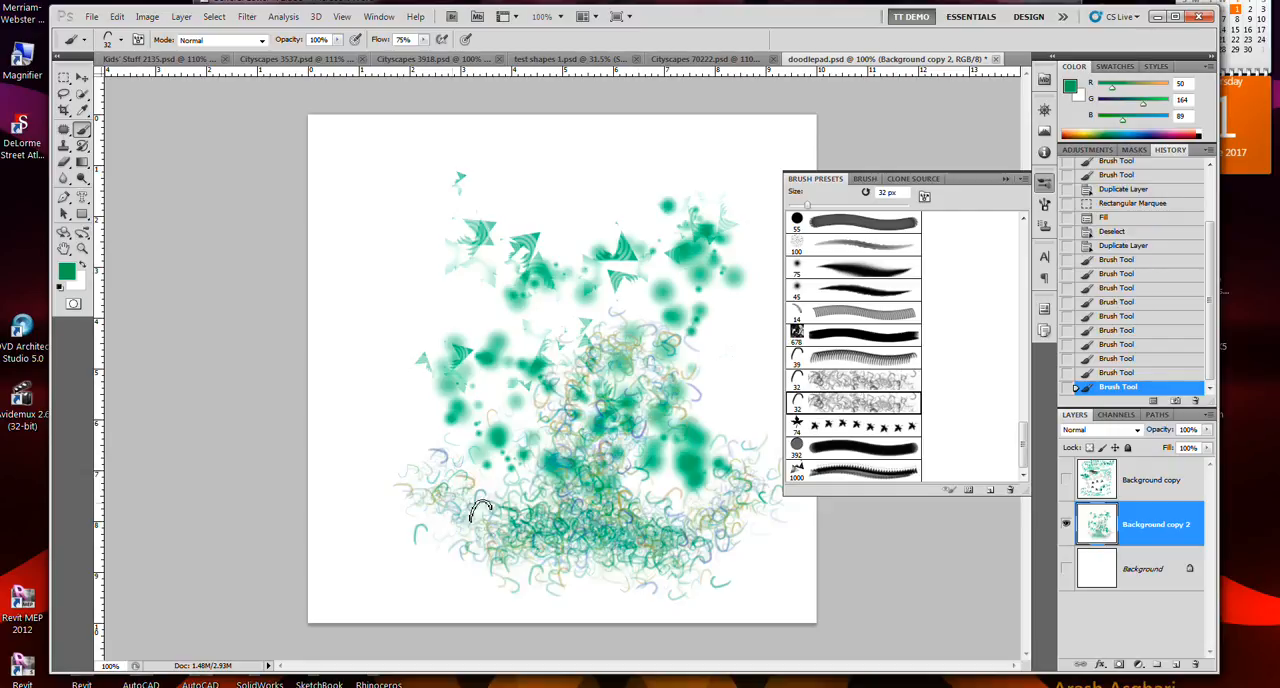
pyautogui.click(838, 427)
pyautogui.moveTo(742, 424)
pyautogui.mouseDown()
pyautogui.moveTo(700, 385)
pyautogui.moveTo(575, 330)
pyautogui.moveTo(432, 392)
pyautogui.moveTo(447, 438)
pyautogui.mouseUp()
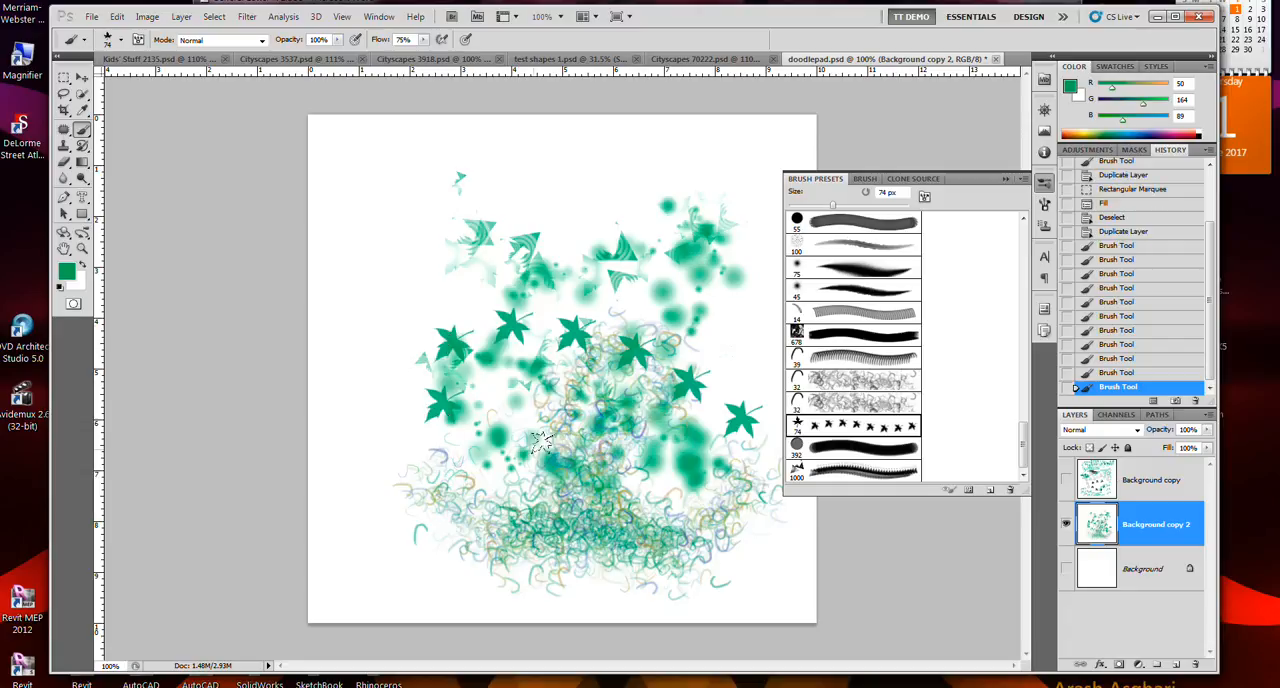
pyautogui.click(842, 476)
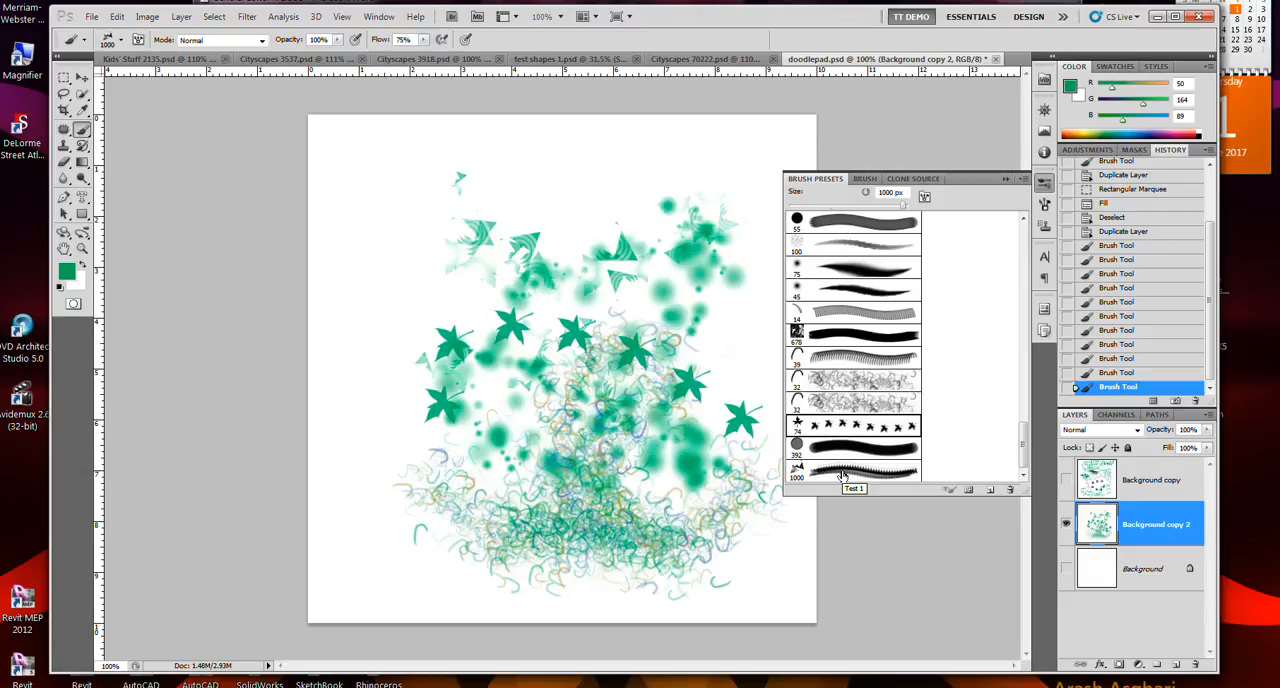
# - Switch to Cityscapes 3918.psd, choose the second 32 px curved-line preset and try to paint on the image
pyautogui.click(438, 60)
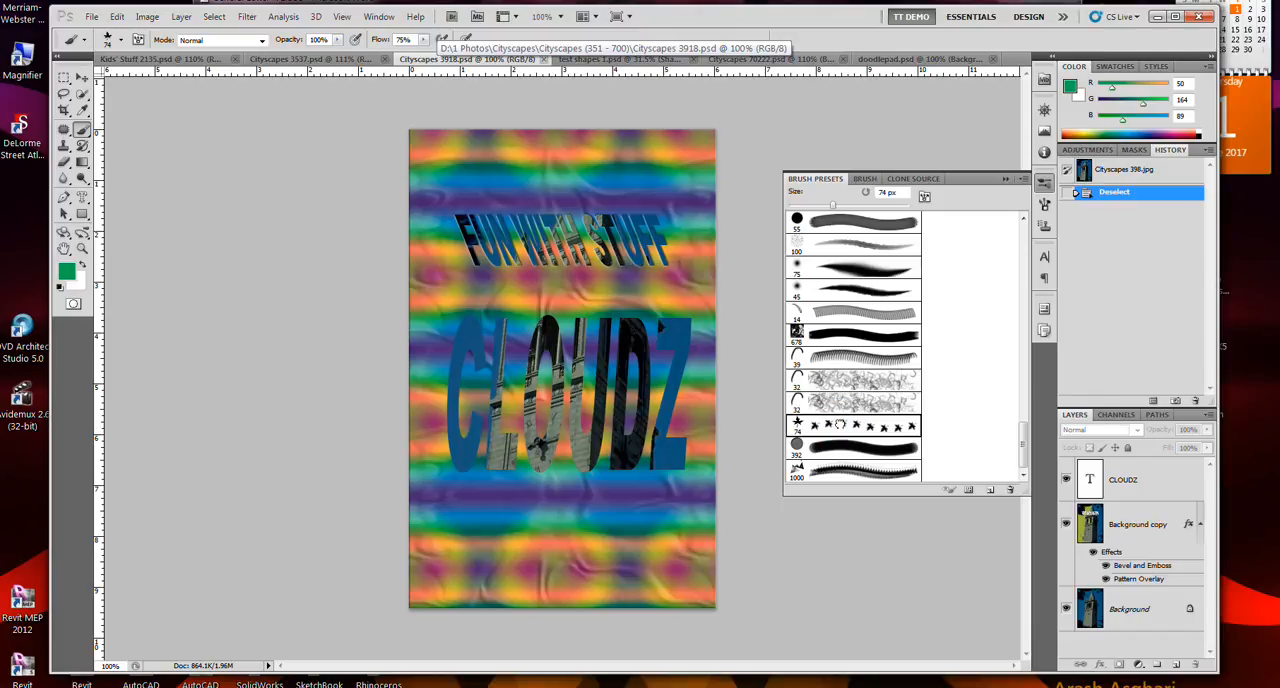
pyautogui.click(848, 405)
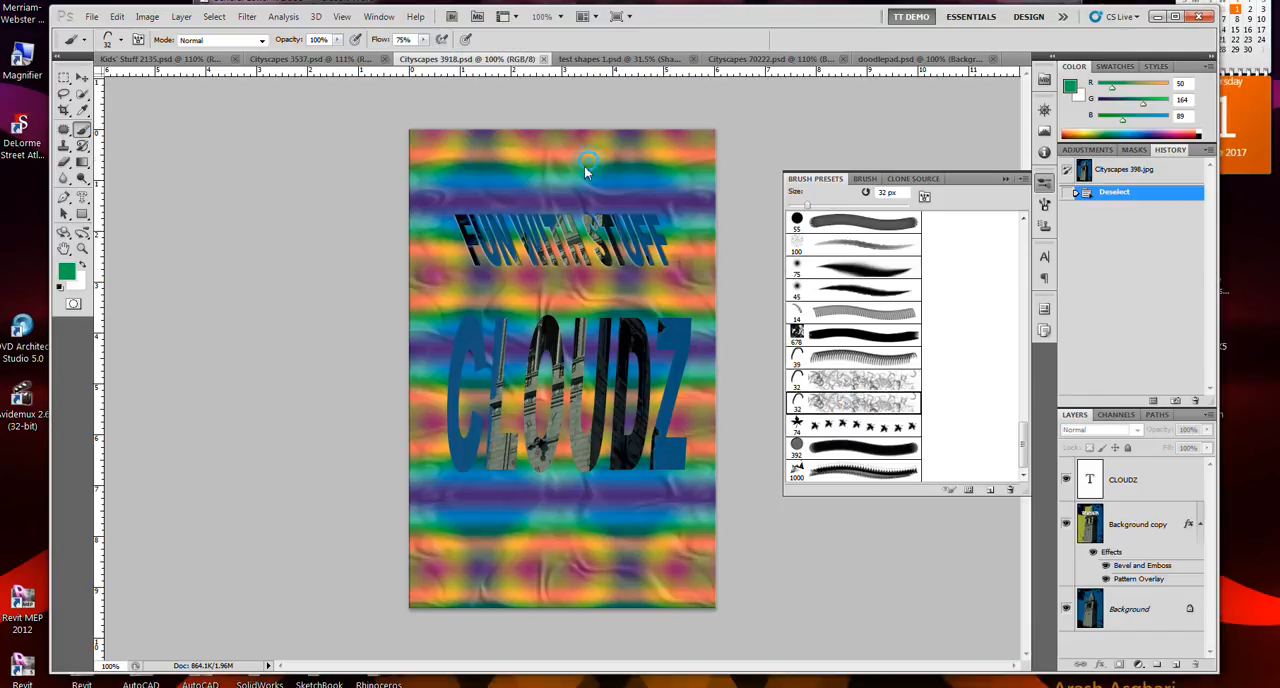
pyautogui.click(567, 203)
pyautogui.click(669, 344)
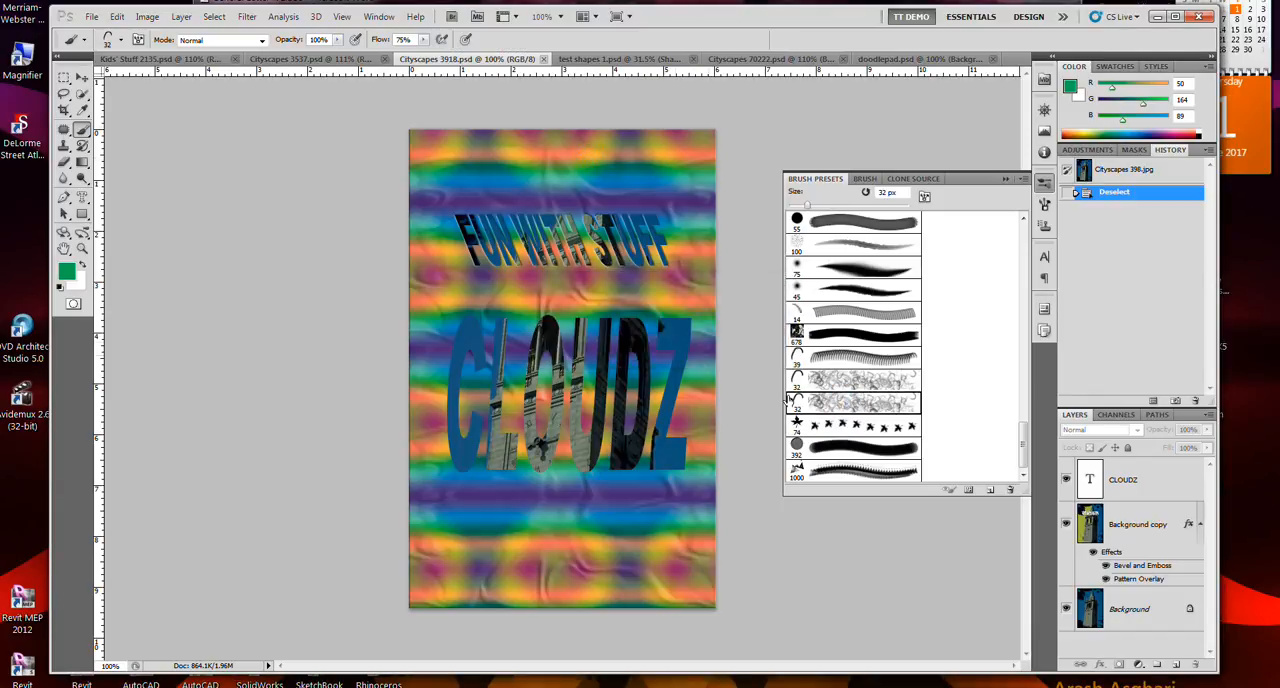
# - Select the Background copy layer and paint a brush stroke between the two lines of text
pyautogui.click(1130, 518)
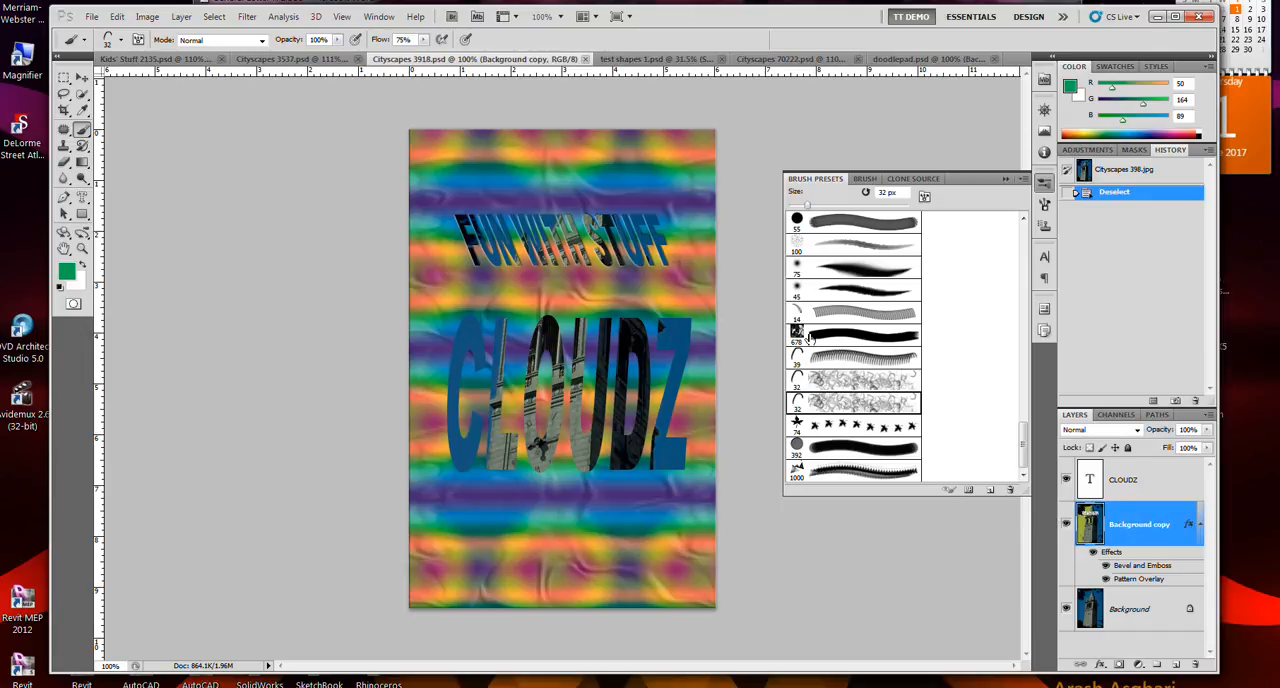
pyautogui.scroll(5, 1181, 480)
pyautogui.scroll(-4, 1181, 480)
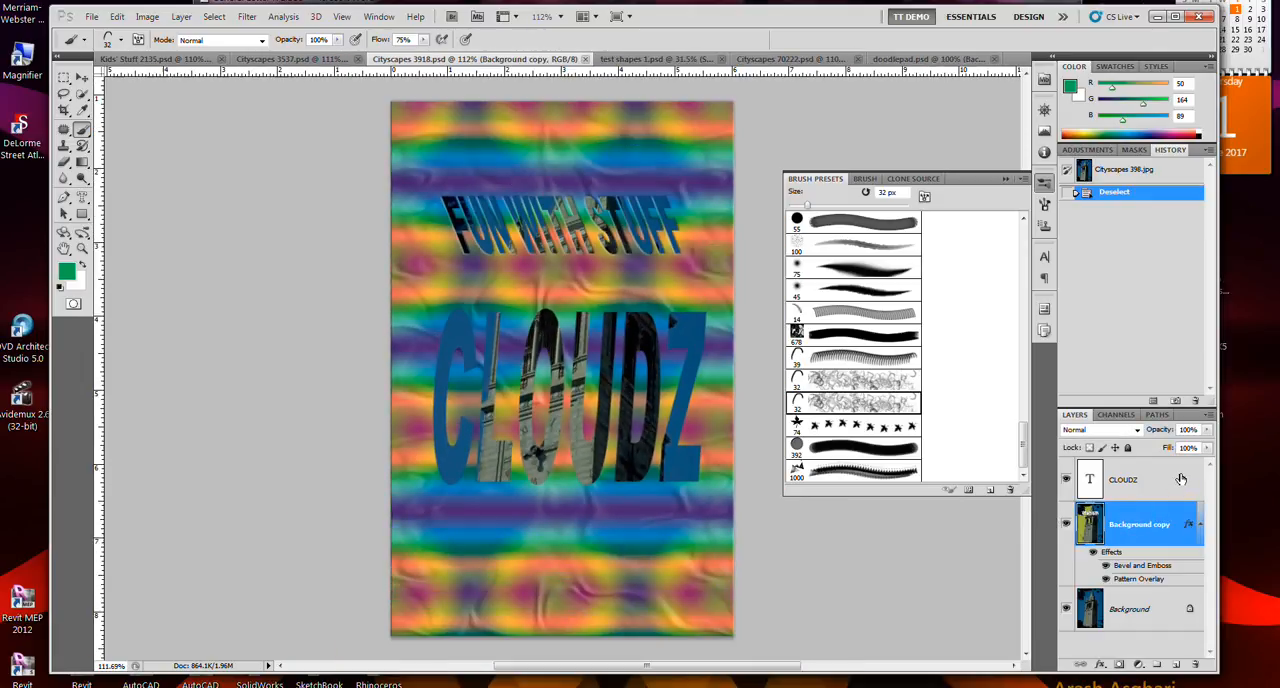
pyautogui.moveTo(657, 295)
pyautogui.mouseDown()
pyautogui.moveTo(555, 290)
pyautogui.moveTo(613, 252)
pyautogui.moveTo(581, 289)
pyautogui.mouseUp()
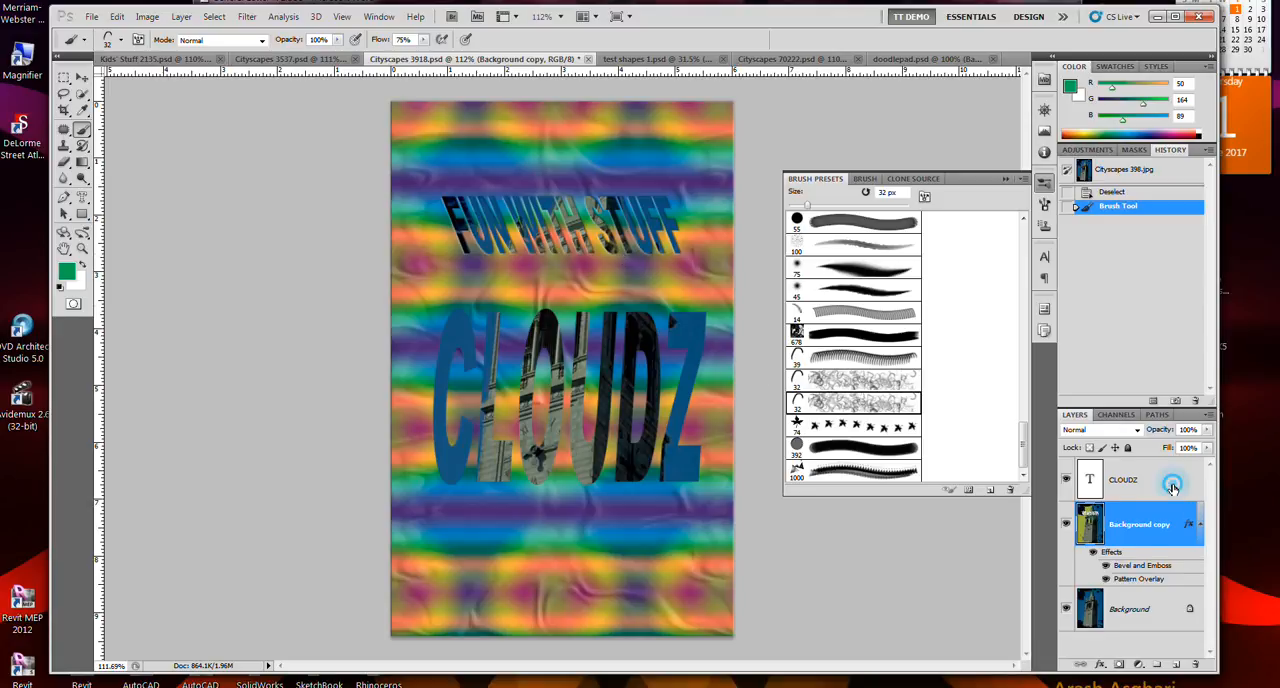
# - Try to paint on the CLOUDZ type layer, and decline rasterizing the type
pyautogui.click(1168, 484)
pyautogui.click(658, 281)
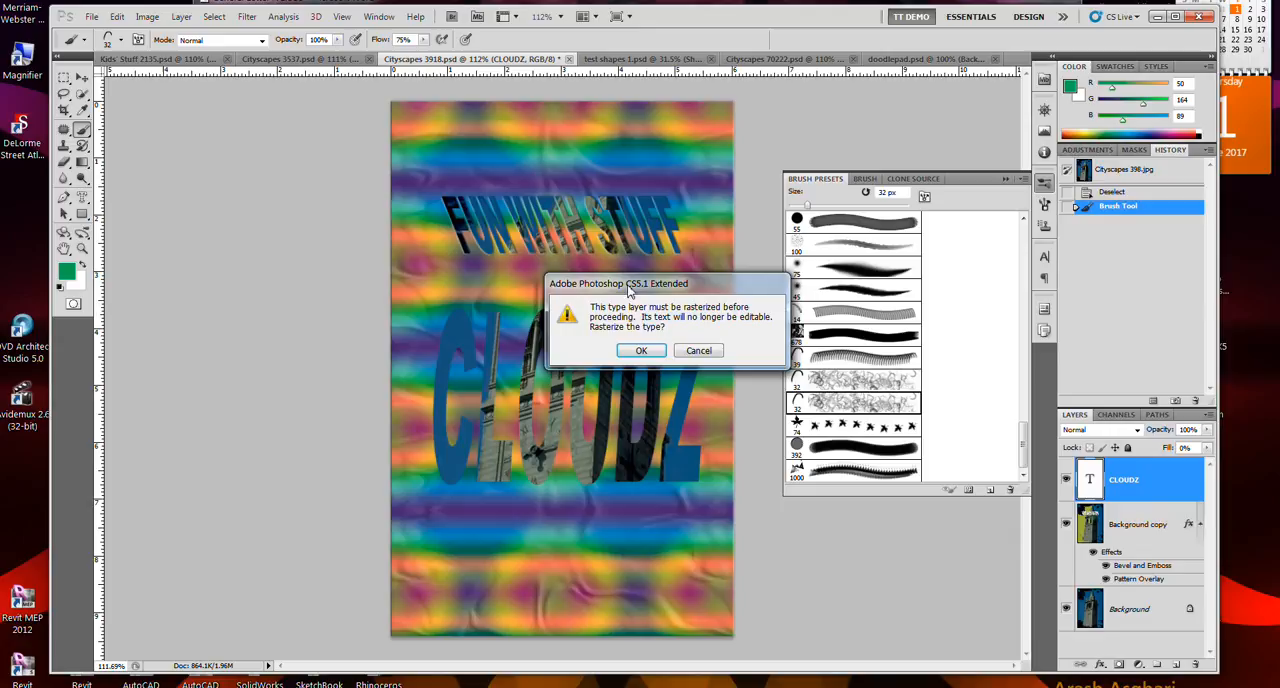
pyautogui.click(697, 355)
pyautogui.click(690, 351)
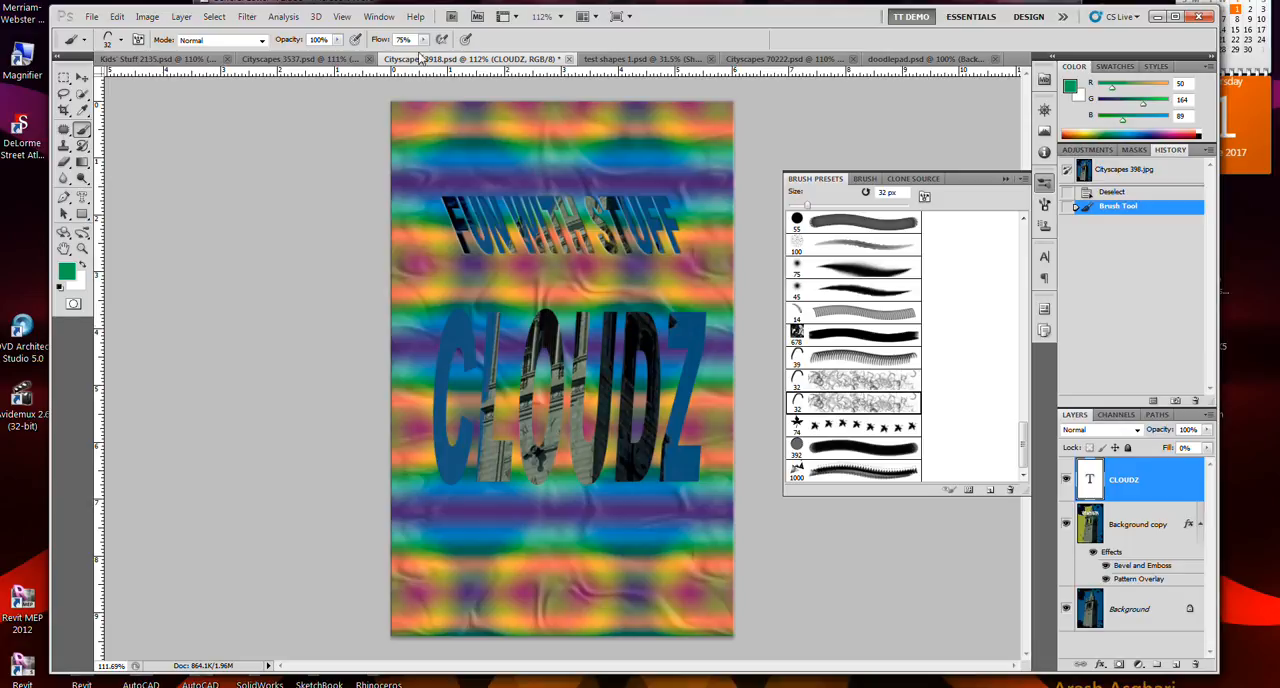
# - Switch to Cityscapes 3537.psd and try to paint on the image with both layers selected
pyautogui.click(344, 58)
pyautogui.click(581, 316)
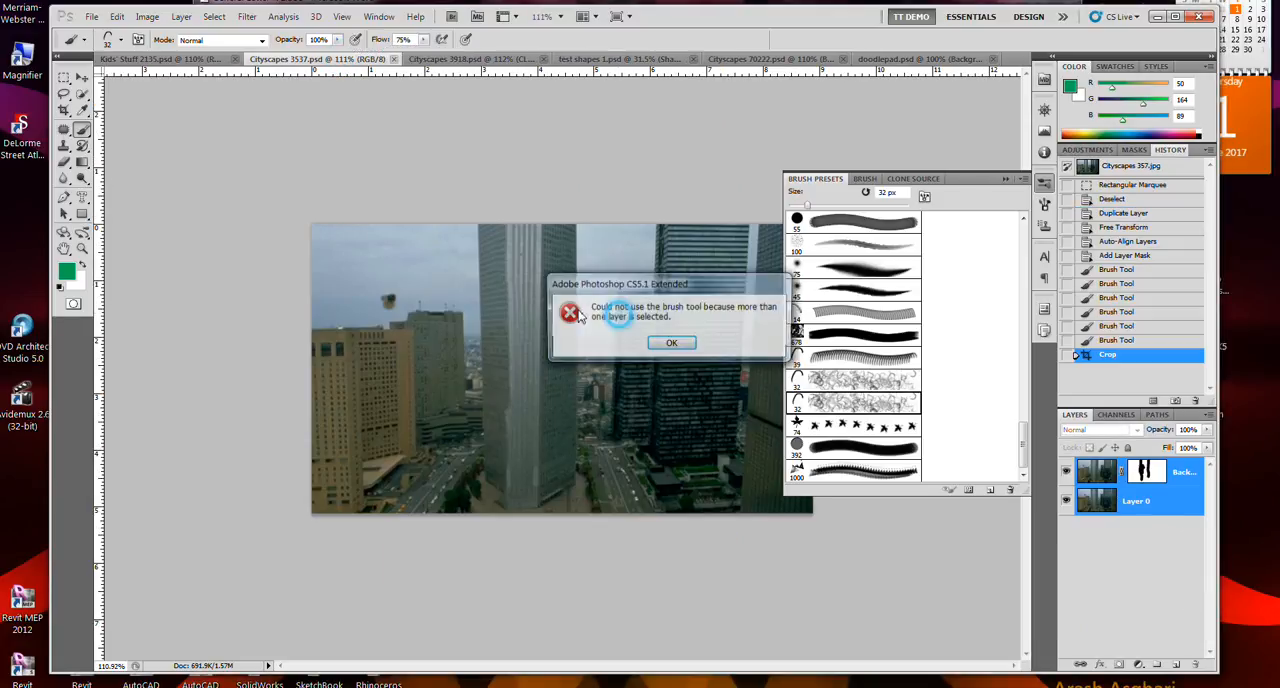
pyautogui.click(662, 343)
# - Select only the Background copy layer's image, paint coloured curved lines across the buildings, and undo the stroke
pyautogui.click(1160, 503)
pyautogui.click(1081, 474)
pyautogui.moveTo(606, 366)
pyautogui.mouseDown()
pyautogui.moveTo(440, 318)
pyautogui.moveTo(420, 285)
pyautogui.mouseUp()
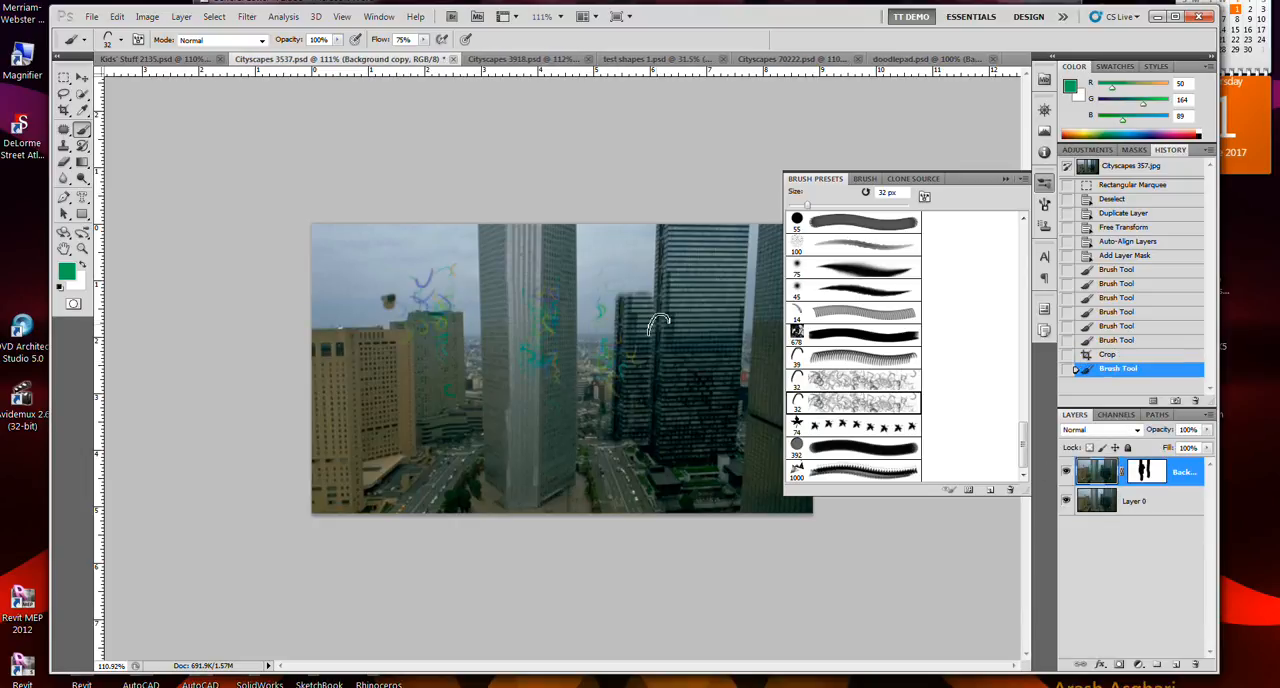
pyautogui.hotkey('ctrl', 'z')
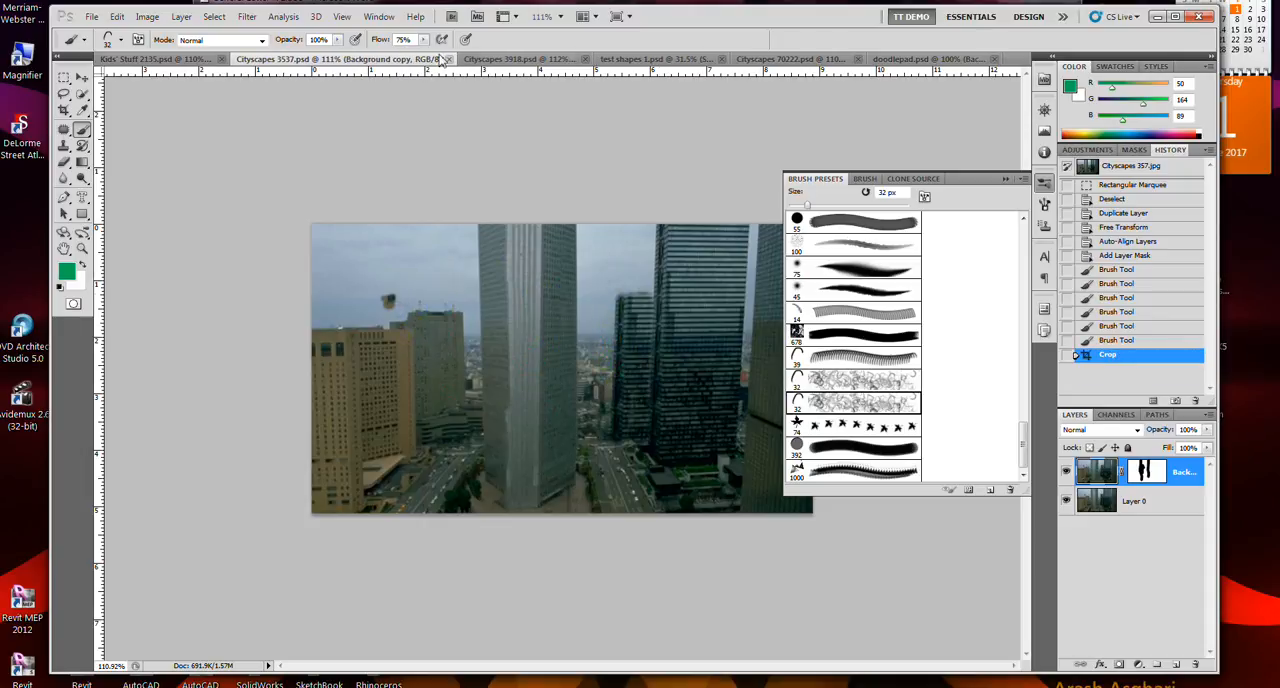
# - Return to Cityscapes 3918.psd and undo the brush stroke on the Background copy layer
pyautogui.click(480, 58)
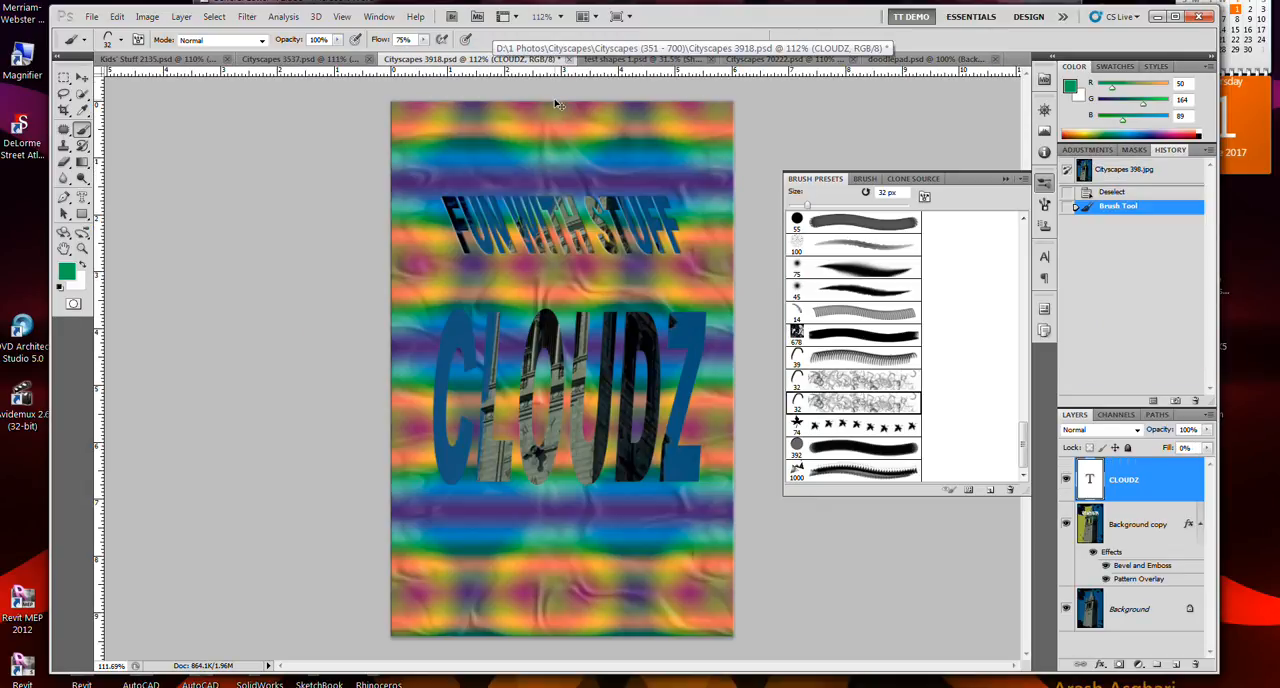
pyautogui.hotkey('ctrl', 'z')
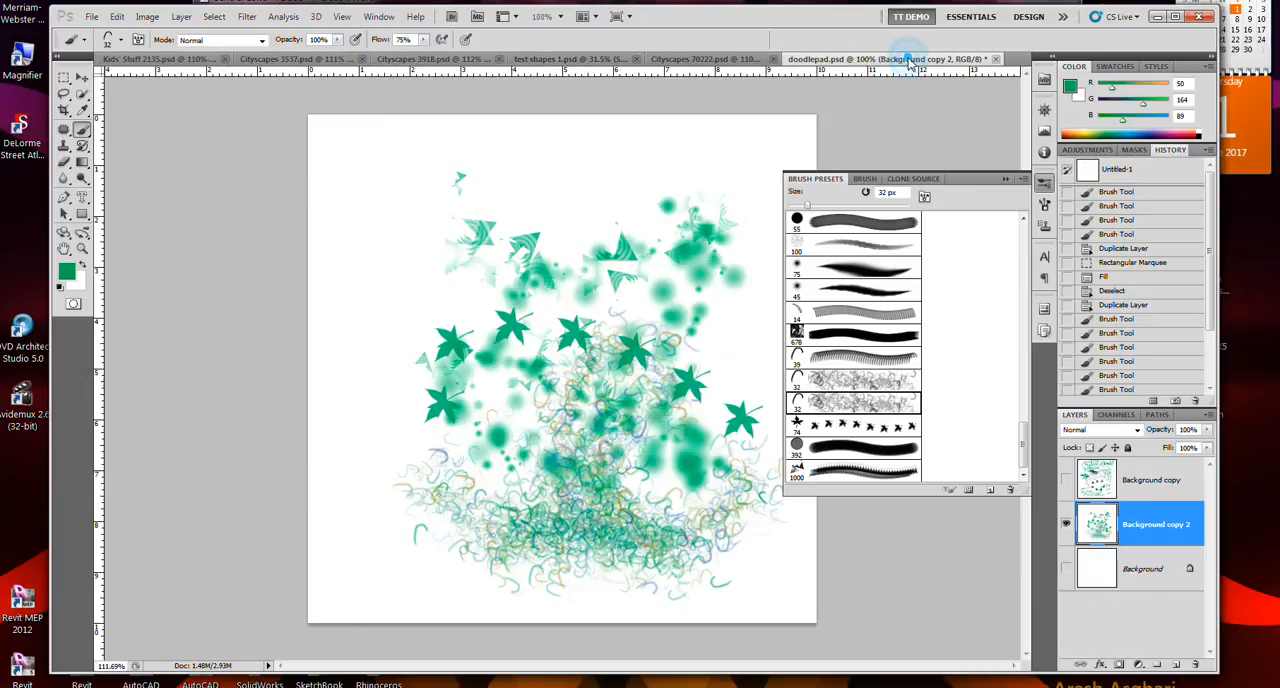
# - Switch to doodlepad.psd and revert its history to the second Duplicate Layer state, removing the strokes from Background copy 2
pyautogui.click(910, 59)
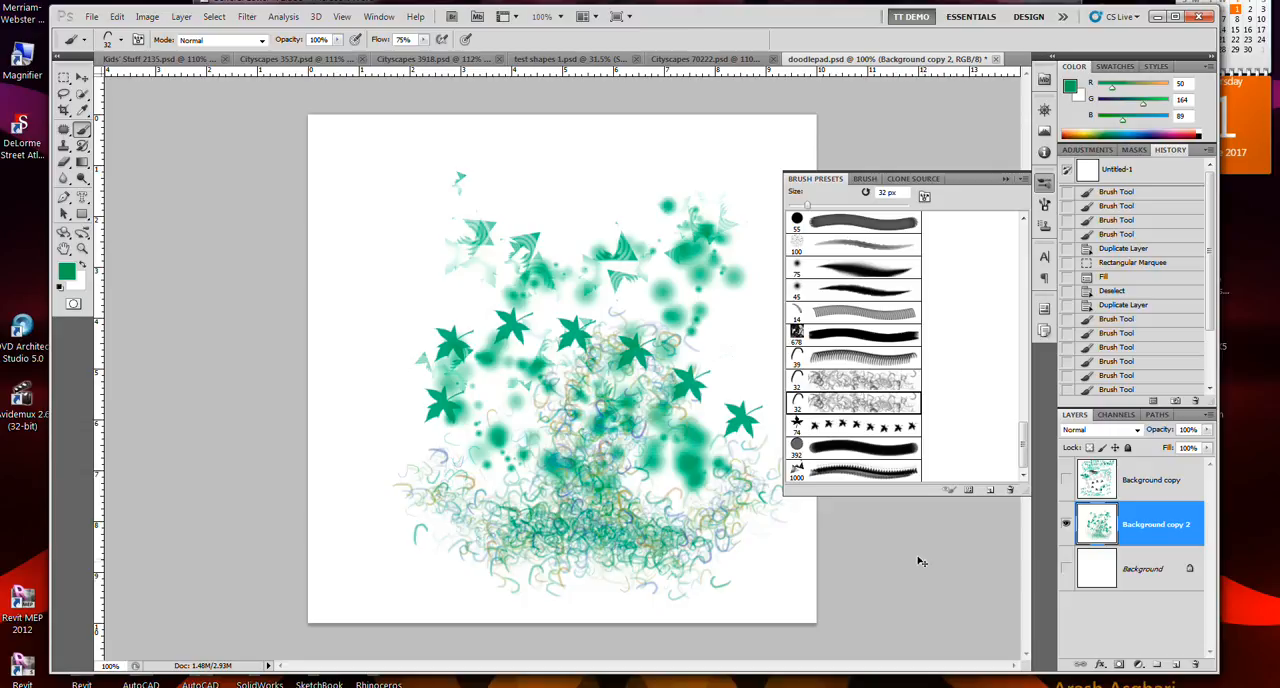
pyautogui.hotkey('ctrl', 'alt', 'z')
pyautogui.hotkey('ctrl', 'alt', 'z')
pyautogui.hotkey('ctrl', 'alt', 'z')
pyautogui.hotkey('ctrl', 'alt', 'z')
pyautogui.hotkey('ctrl', 'alt', 'z')
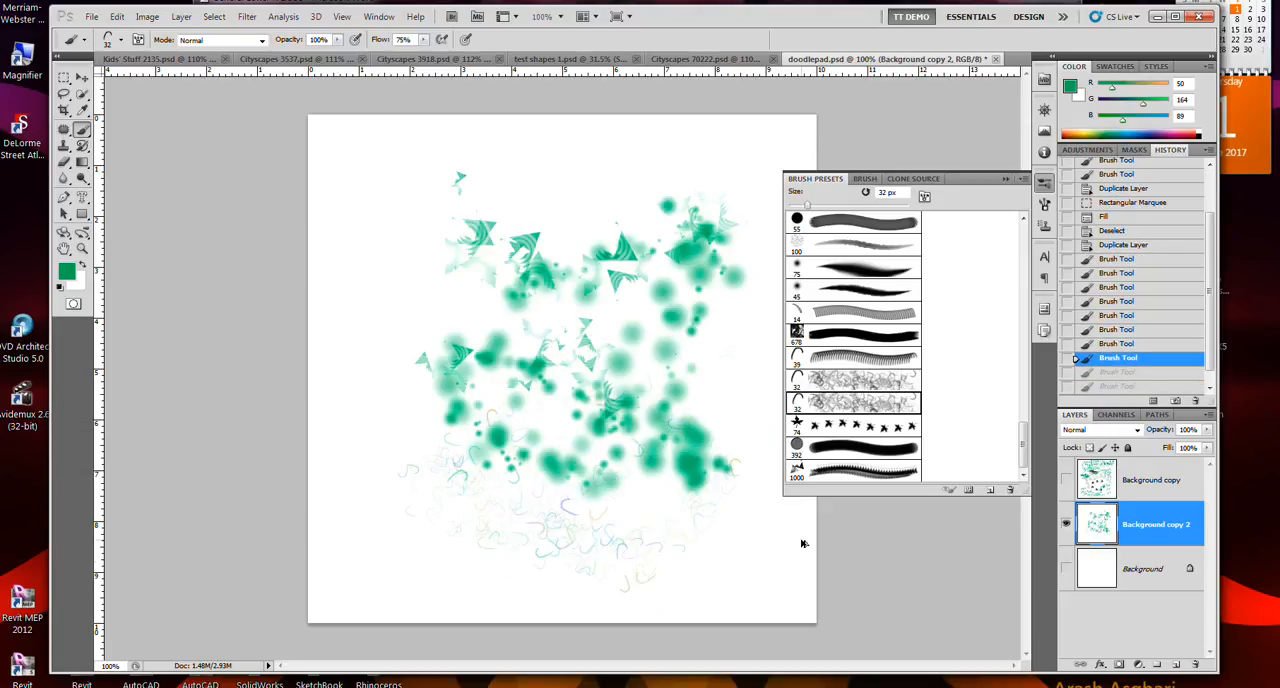
pyautogui.hotkey('ctrl', 'alt', 'z')
pyautogui.hotkey('ctrl', 'alt', 'z')
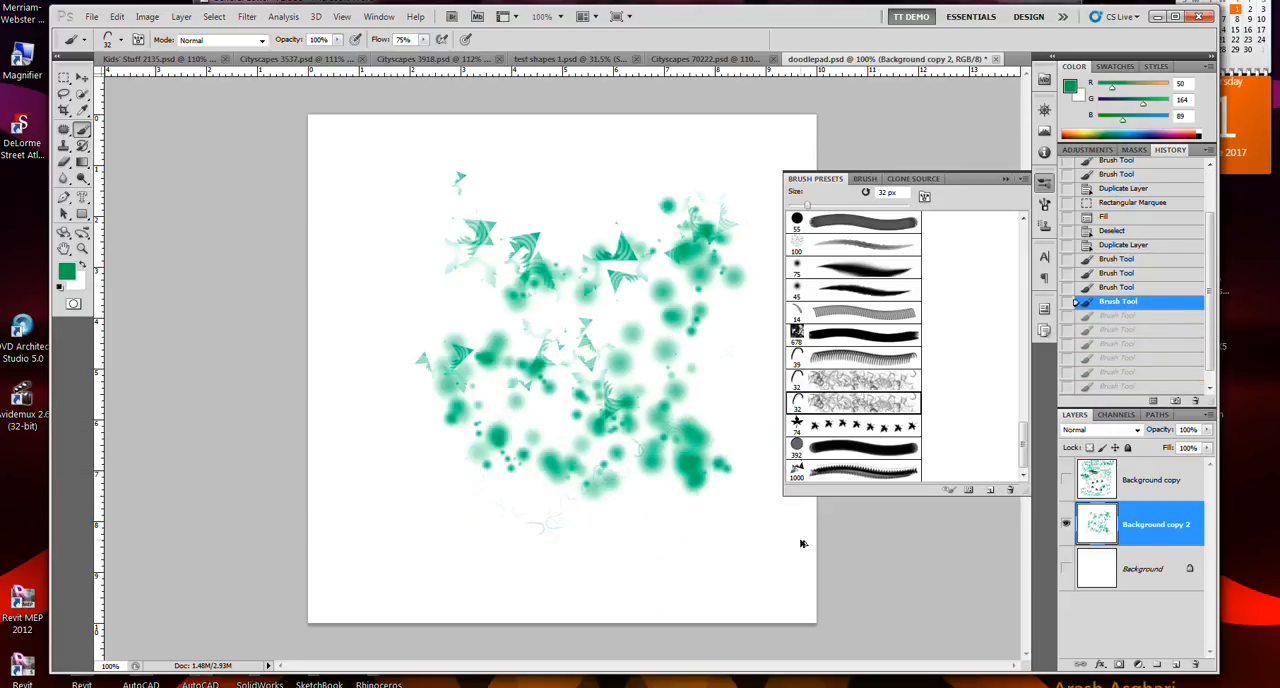
pyautogui.hotkey('ctrl', 'alt', 'z')
pyautogui.hotkey('ctrl', 'alt', 'z')
pyautogui.hotkey('ctrl', 'alt', 'z')
pyautogui.hotkey('ctrl', 'alt', 'z')
pyautogui.hotkey('ctrl', 'alt', 'z')
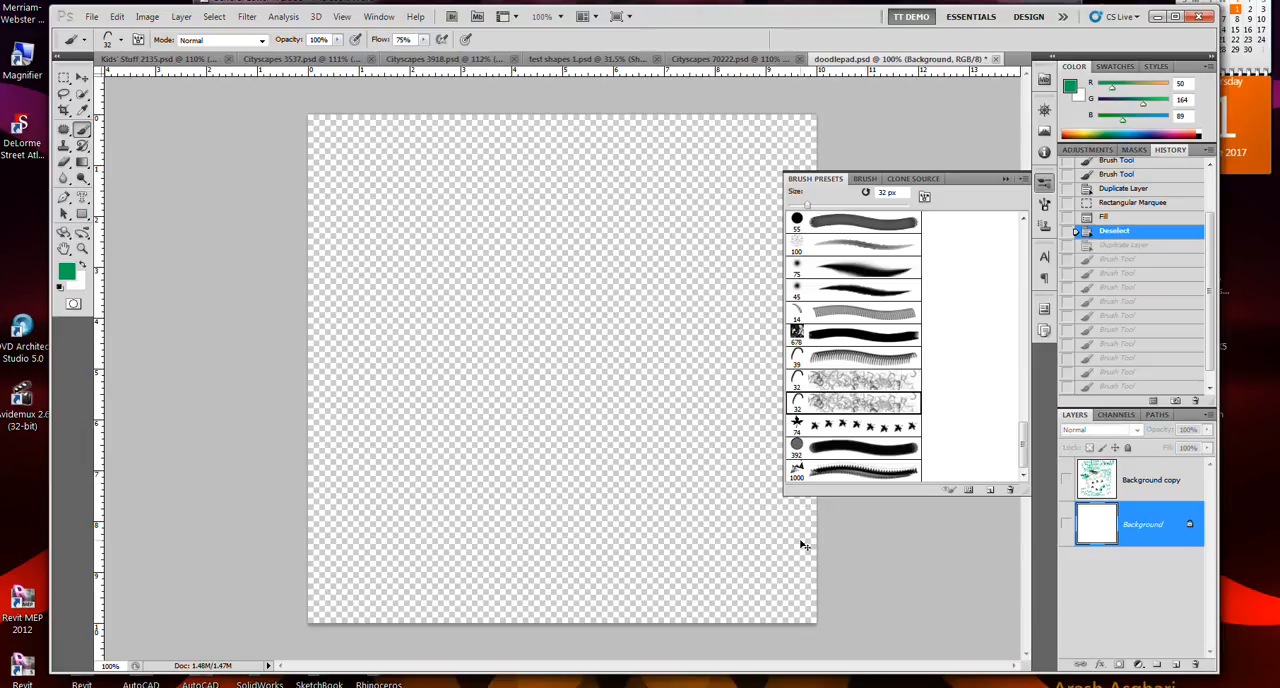
pyautogui.click(1110, 247)
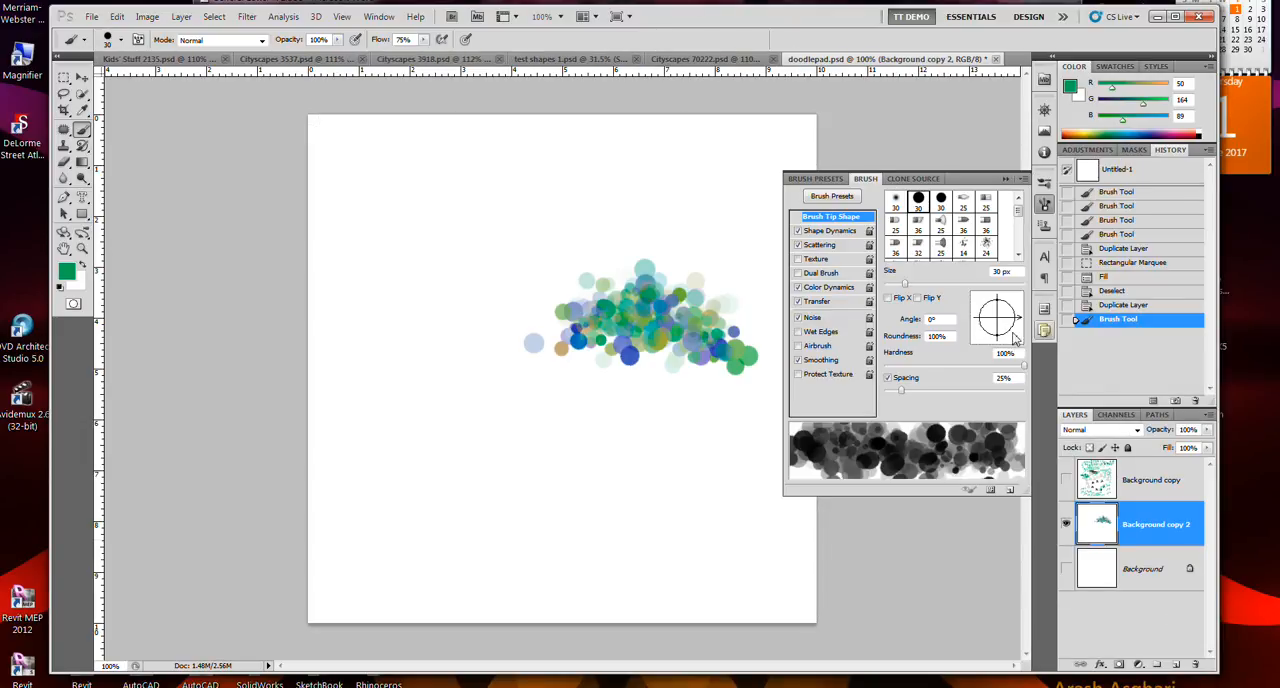
# - Undo the trial stroke and paint a larger C-shaped trail of scattered multicoloured dots with the 30 px hard round tip
pyautogui.hotkey('ctrl', 'z')
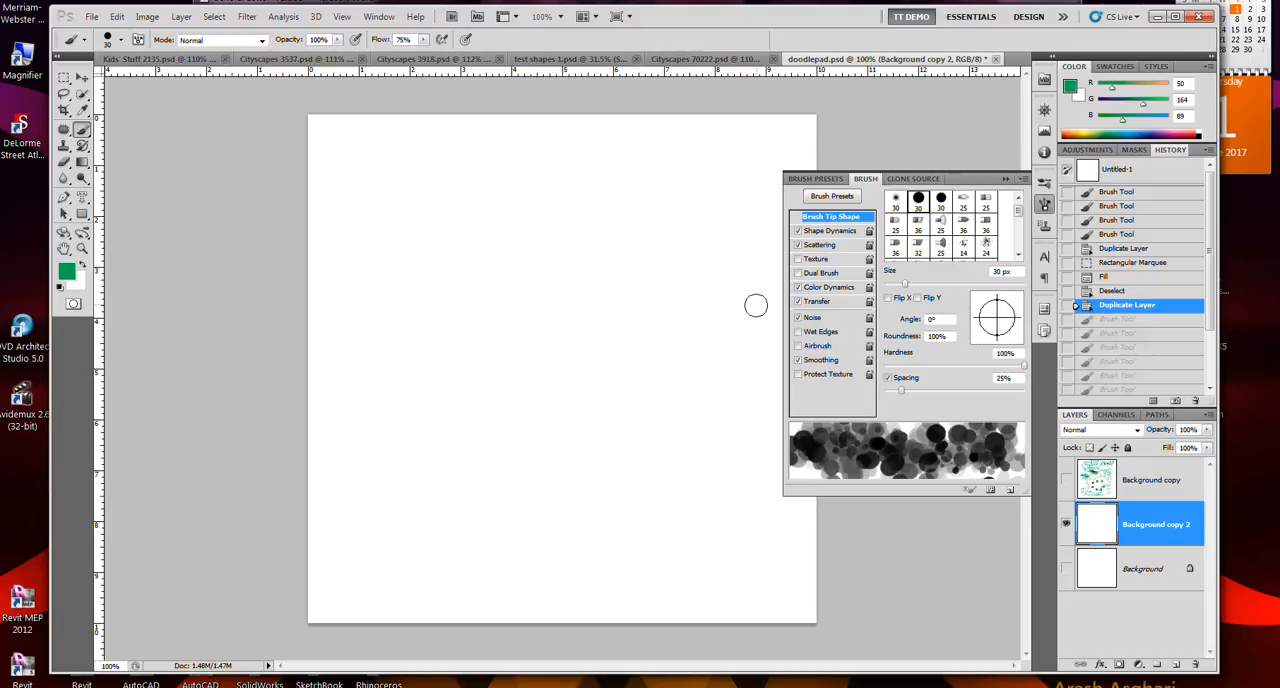
pyautogui.moveTo(725, 318)
pyautogui.mouseDown()
pyautogui.moveTo(623, 334)
pyautogui.moveTo(584, 358)
pyautogui.moveTo(501, 350)
pyautogui.moveTo(457, 305)
pyautogui.moveTo(472, 266)
pyautogui.moveTo(513, 251)
pyautogui.moveTo(575, 265)
pyautogui.mouseUp()
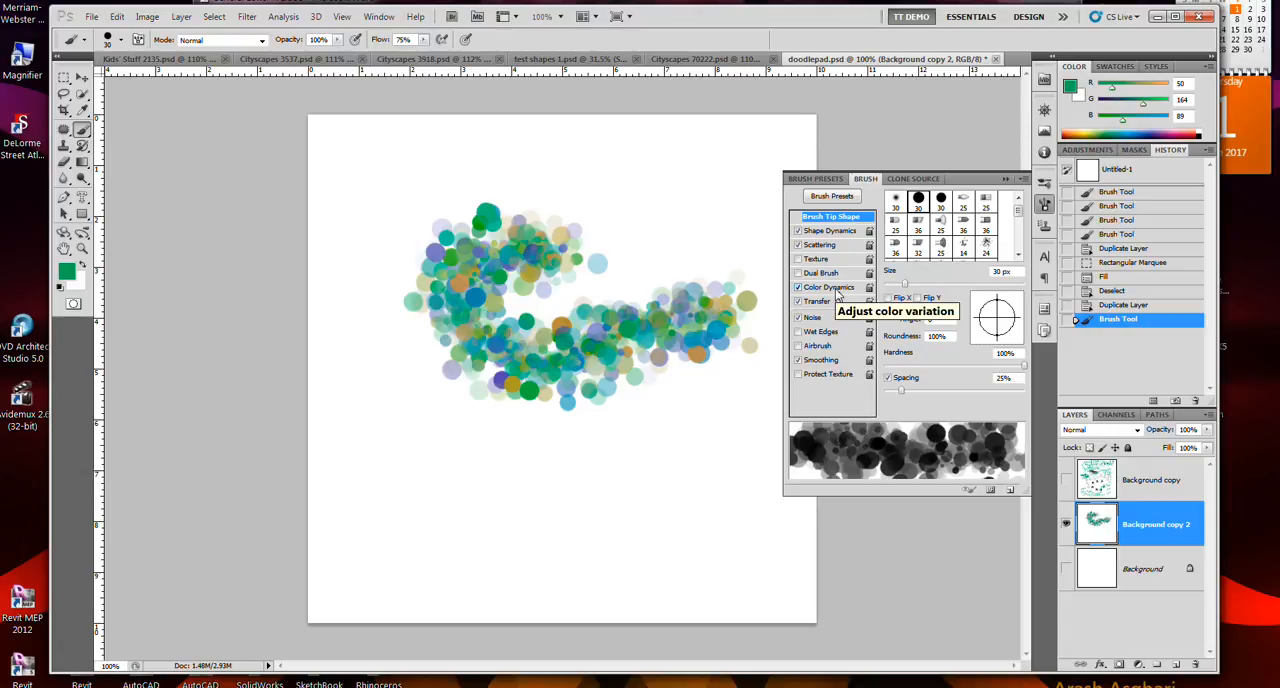
# - Paint a soft green arc below the dots with the 75 px soft brush preset
pyautogui.click(815, 180)
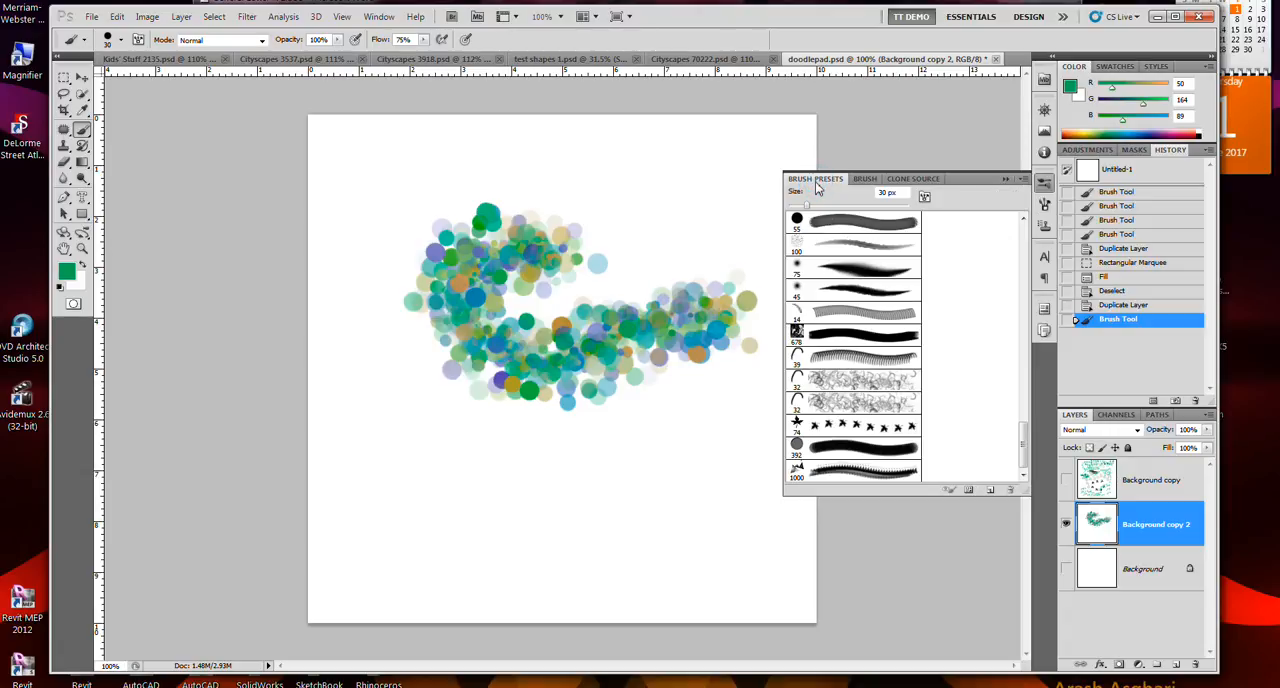
pyautogui.click(851, 270)
pyautogui.moveTo(685, 455)
pyautogui.mouseDown()
pyautogui.moveTo(574, 411)
pyautogui.moveTo(514, 431)
pyautogui.moveTo(482, 497)
pyautogui.mouseUp()
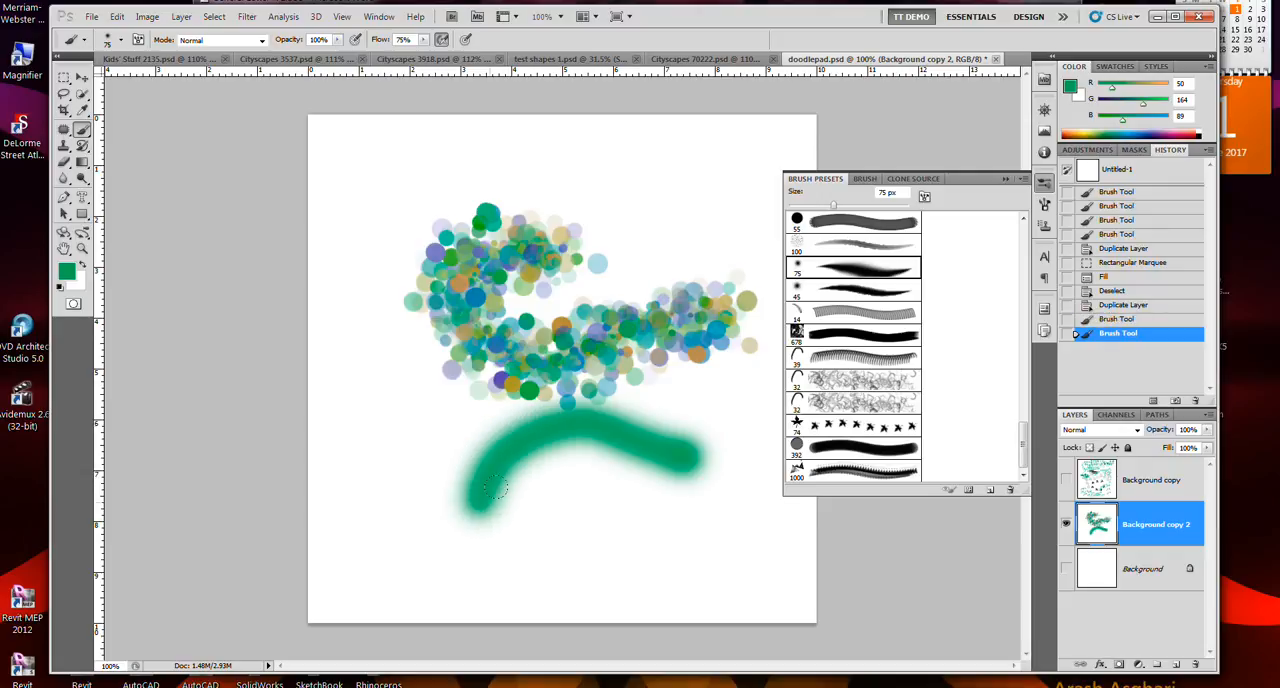
# - Paint a plain green stroke with the 30 px hard round tip, then undo both that stroke and the soft arc
pyautogui.click(865, 179)
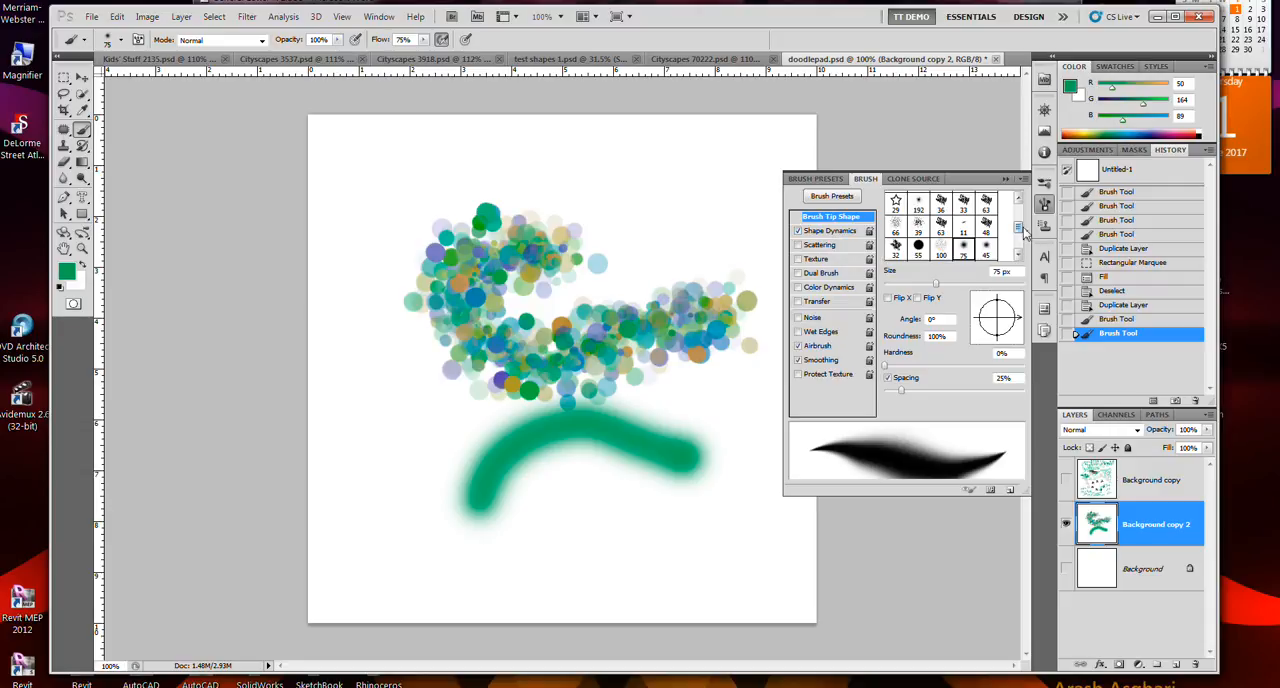
pyautogui.moveTo(1019, 229); pyautogui.dragTo(1019, 210)
pyautogui.click(917, 200)
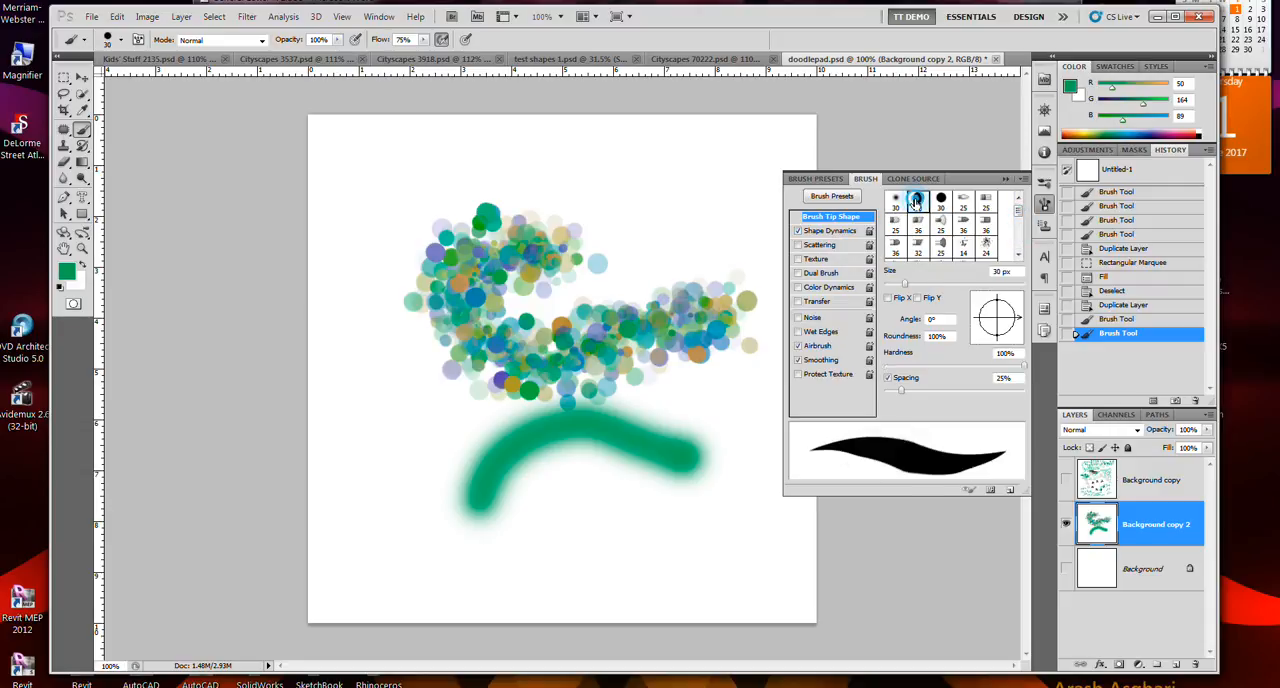
pyautogui.moveTo(748, 422)
pyautogui.mouseDown()
pyautogui.moveTo(672, 382)
pyautogui.moveTo(617, 432)
pyautogui.mouseUp()
pyautogui.hotkey('ctrl', 'z')
pyautogui.hotkey('ctrl', 'z')
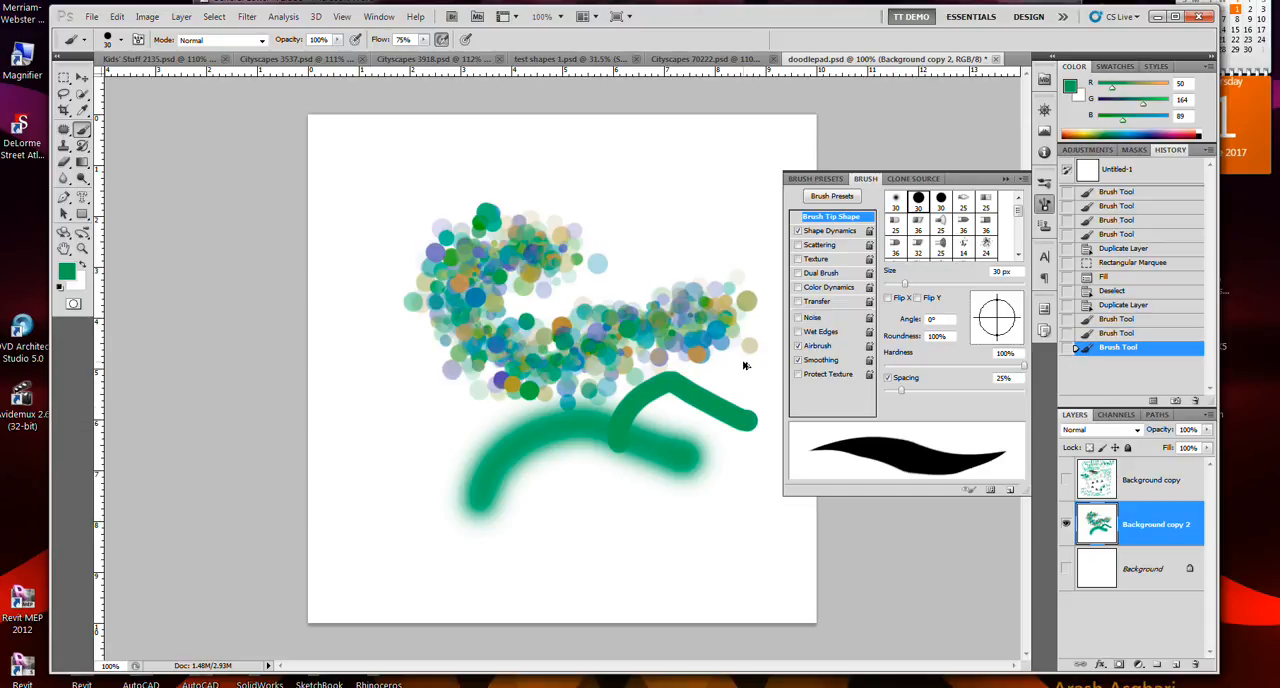
pyautogui.hotkey('ctrl', 'alt', 'z')
pyautogui.hotkey('ctrl', 'alt', 'z')
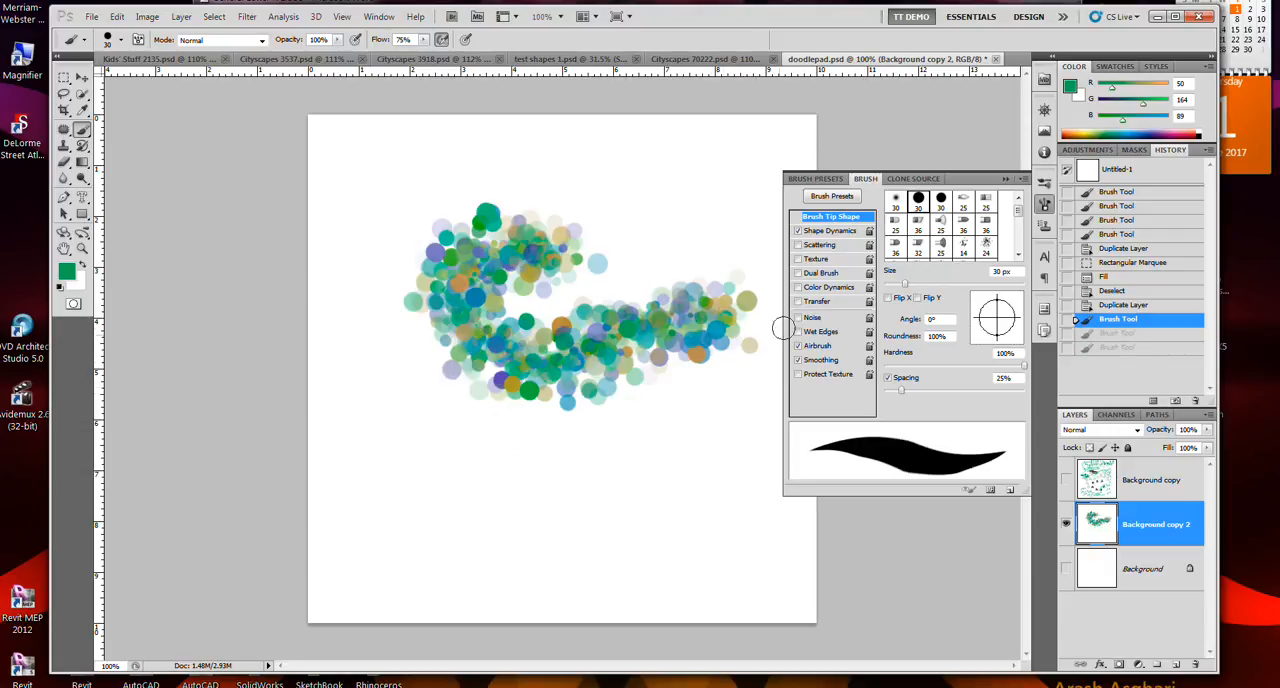
# - Paint a broad green stroke with the 36 px Round Angle bristle tip and Noise turned on, then undo it
pyautogui.click(893, 206)
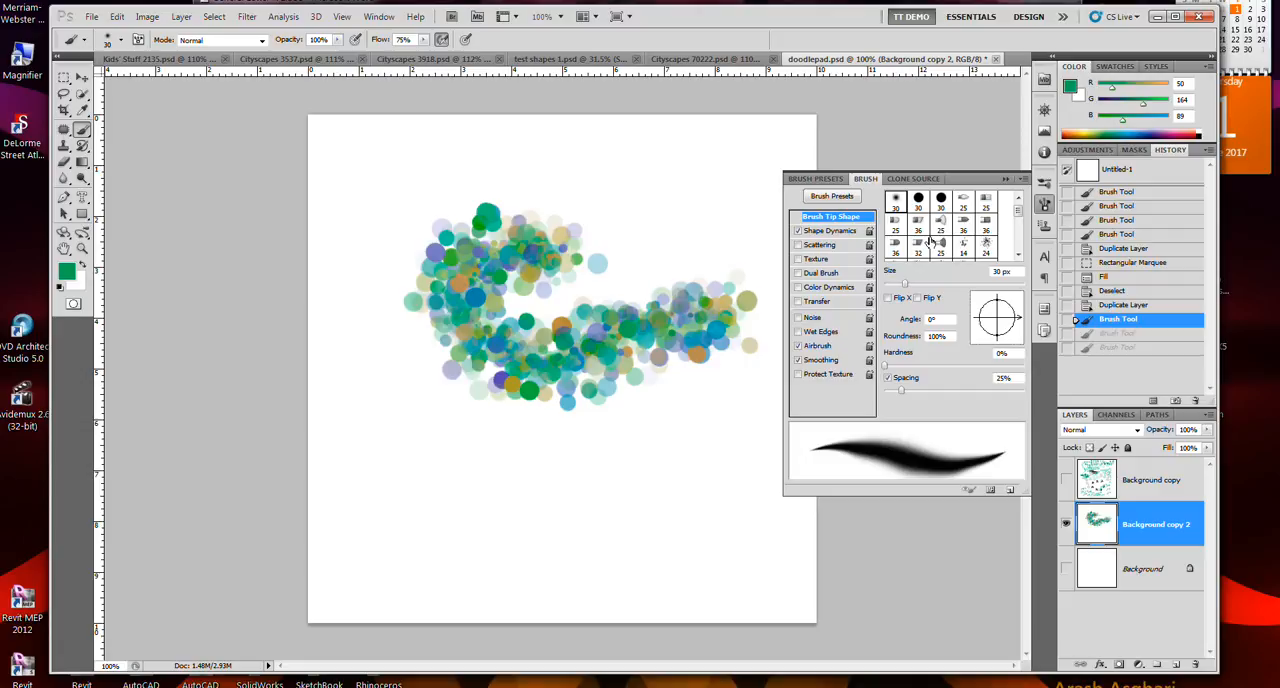
pyautogui.click(919, 230)
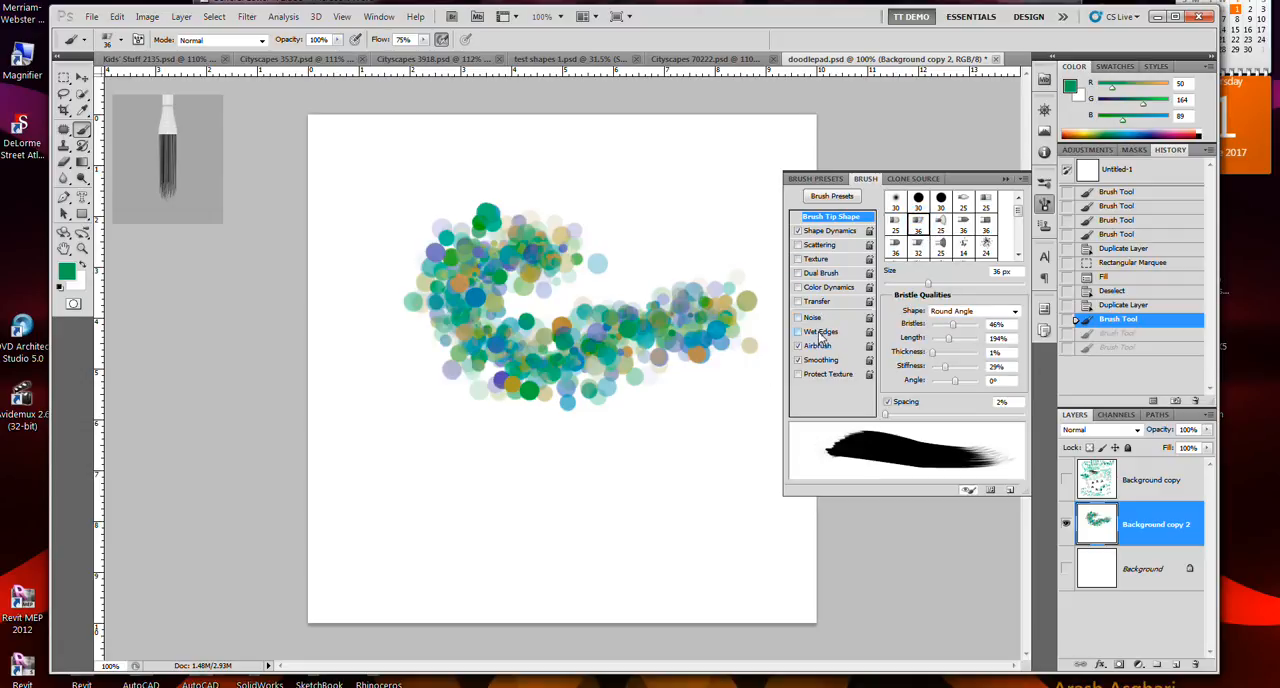
pyautogui.click(815, 320)
pyautogui.moveTo(752, 390)
pyautogui.mouseDown()
pyautogui.moveTo(592, 462)
pyautogui.moveTo(517, 460)
pyautogui.moveTo(425, 419)
pyautogui.moveTo(420, 451)
pyautogui.moveTo(494, 496)
pyautogui.moveTo(631, 520)
pyautogui.mouseUp()
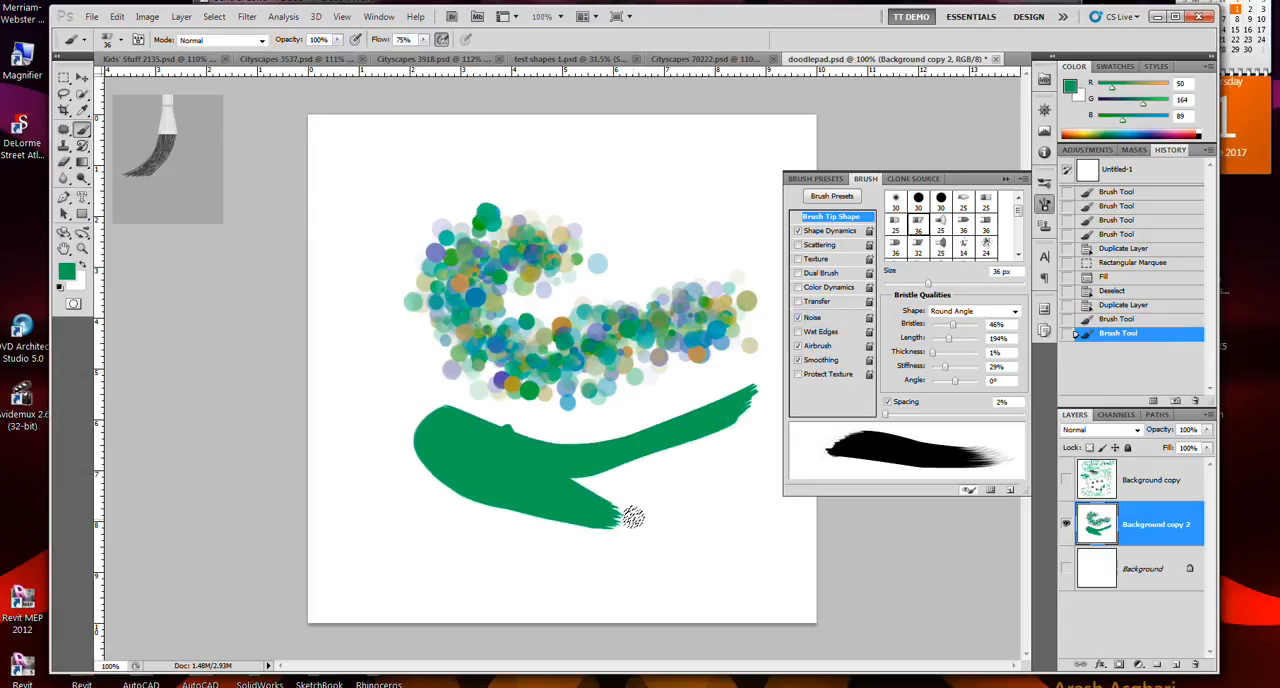
pyautogui.hotkey('ctrl', 'alt', 'z')
pyautogui.hotkey('ctrl', 'alt', 'z')
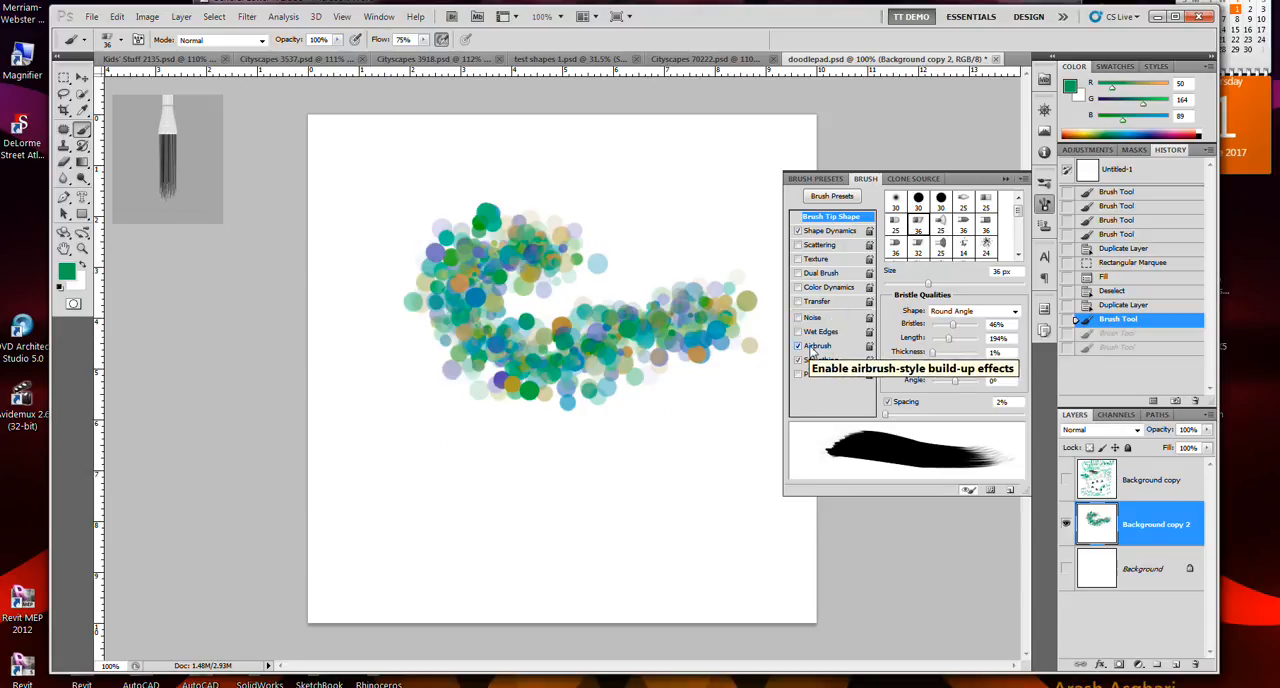
# - Turn off the Airbrush option for the 36 px Round Angle bristle tip
pyautogui.click(816, 346)
pyautogui.click(816, 346)
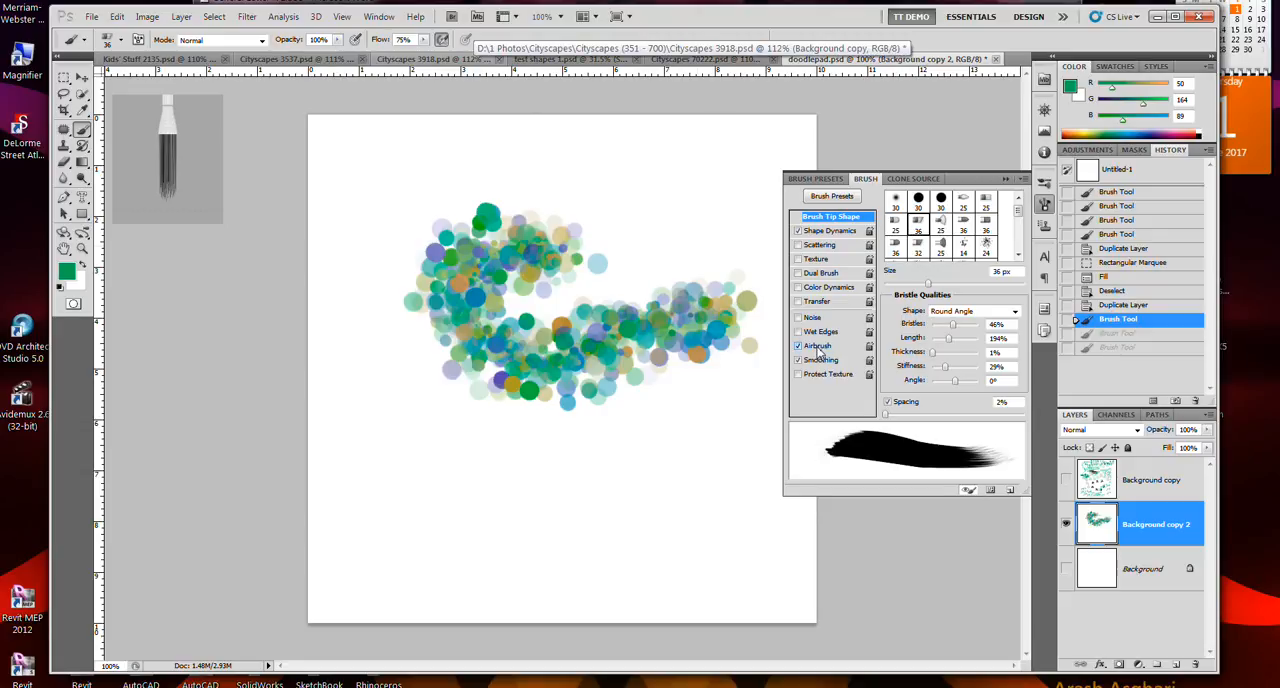
pyautogui.click(825, 347)
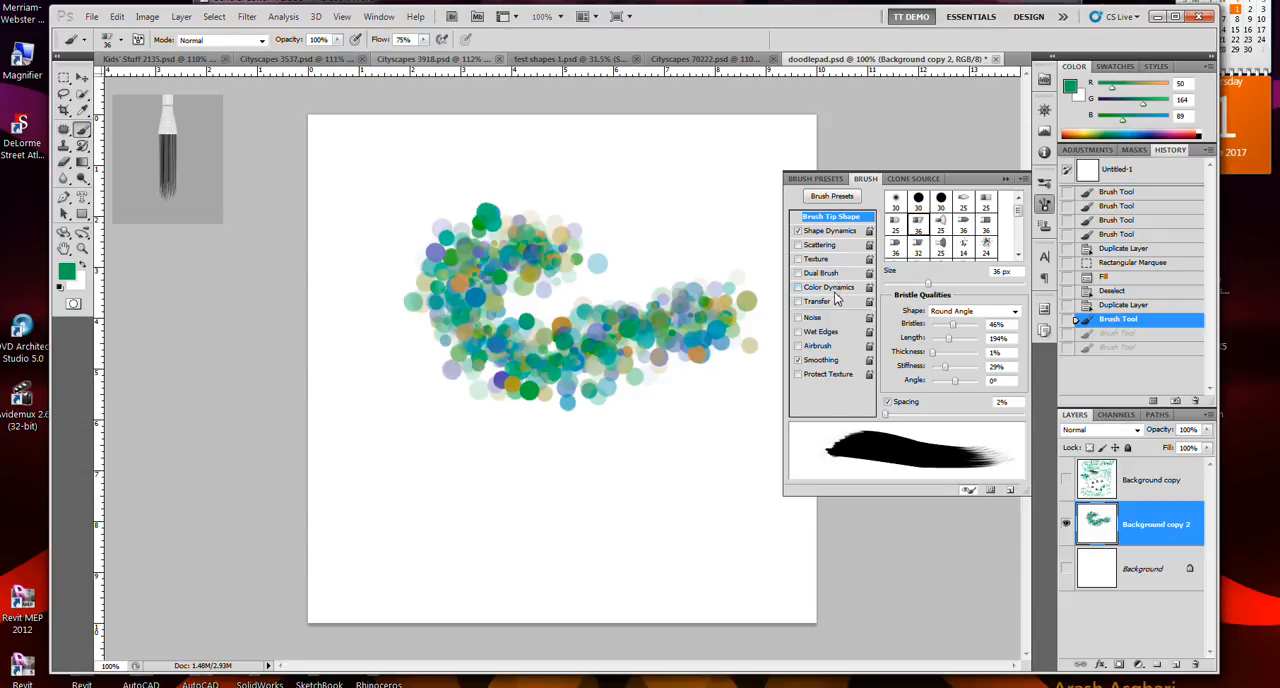
# - Choose the 36 px Flat Point bristle tip, turn on Color Dynamics, and paint two striped strokes below the dots
pyautogui.click(962, 224)
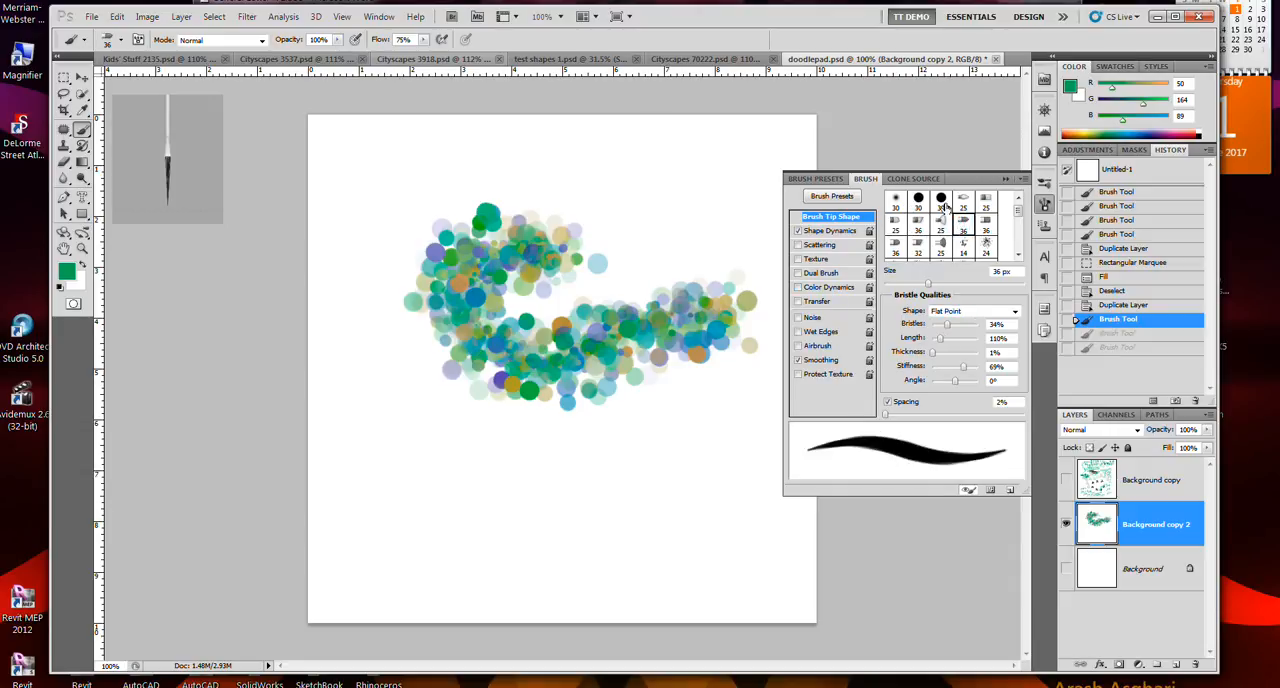
pyautogui.click(827, 288)
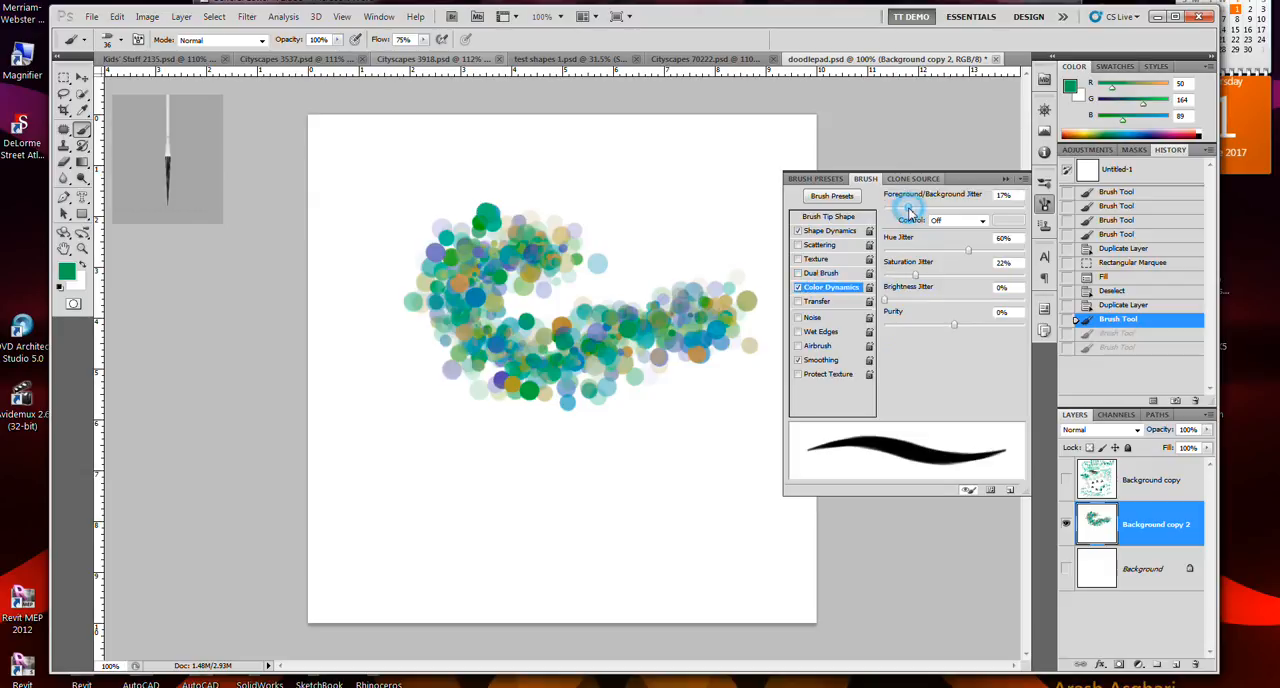
pyautogui.moveTo(748, 443)
pyautogui.mouseDown()
pyautogui.moveTo(535, 462)
pyautogui.moveTo(468, 438)
pyautogui.moveTo(657, 421)
pyautogui.mouseUp()
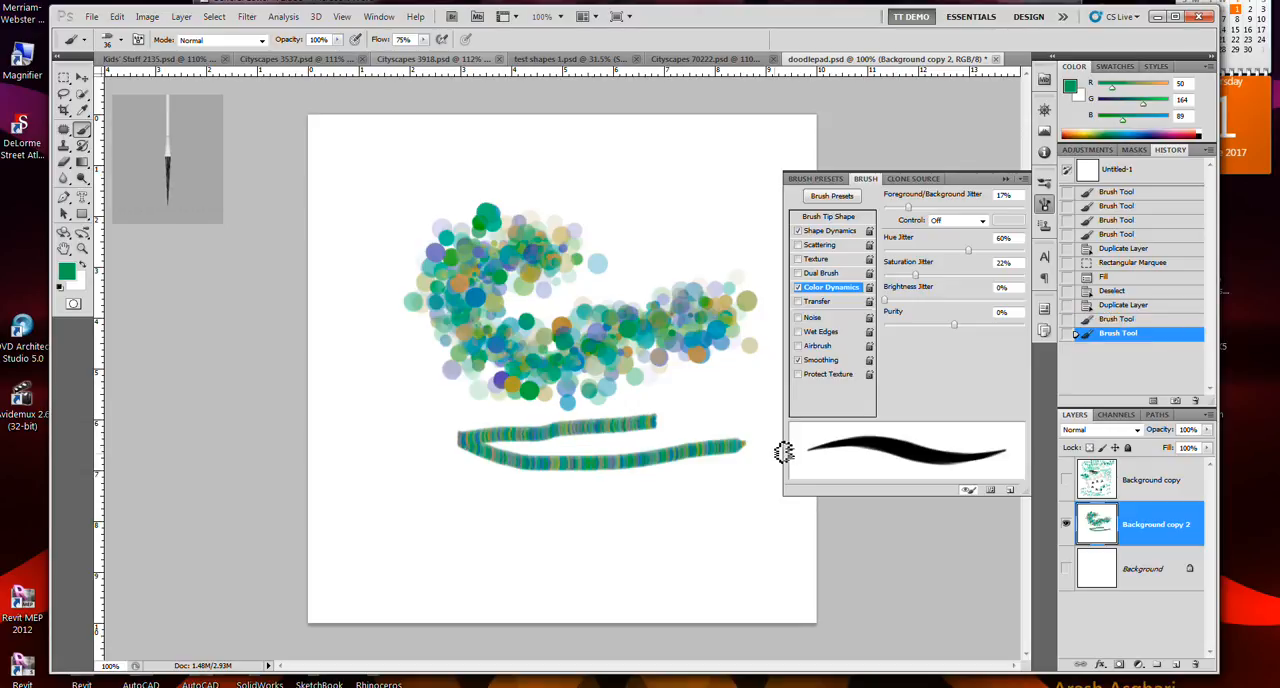
pyautogui.moveTo(745, 470); pyautogui.dragTo(522, 484)
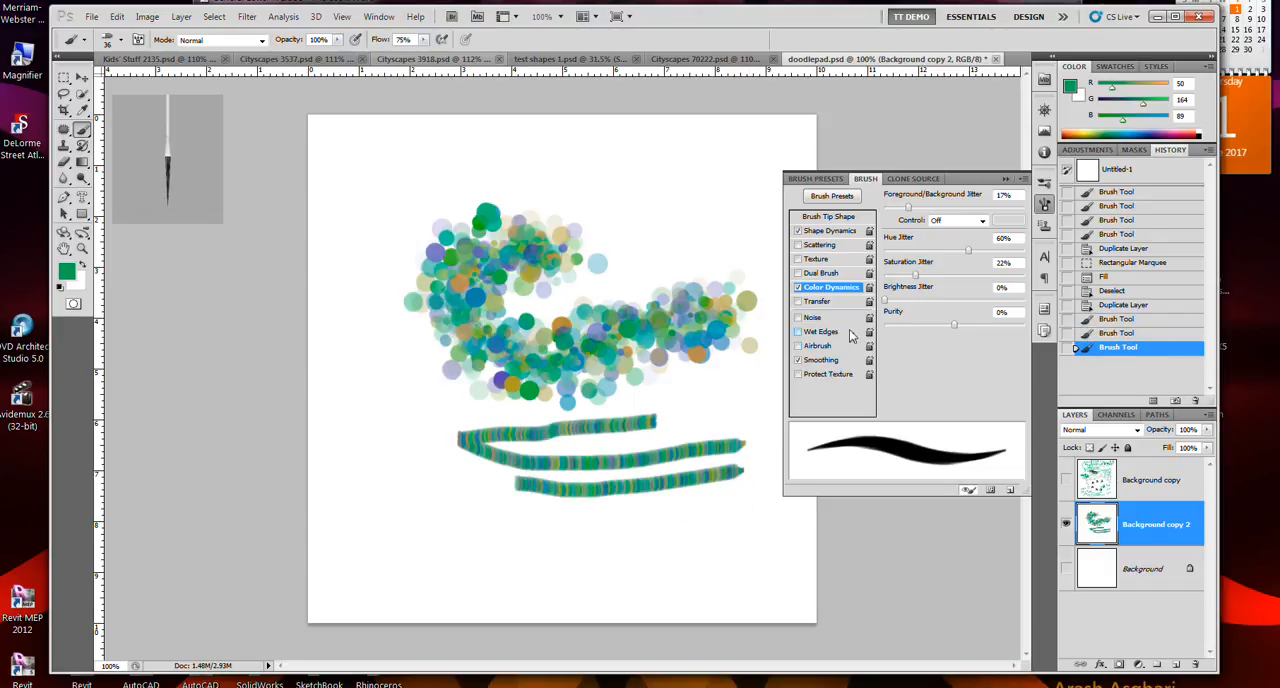
# - Set Hue Jitter to 34% and Foreground/Background Jitter to 5%, and paint a zigzag stroke below the striped ones
pyautogui.click(933, 251)
pyautogui.click(890, 207)
pyautogui.moveTo(692, 542)
pyautogui.mouseDown()
pyautogui.moveTo(479, 529)
pyautogui.moveTo(468, 508)
pyautogui.moveTo(681, 505)
pyautogui.moveTo(718, 479)
pyautogui.moveTo(741, 405)
pyautogui.mouseUp()
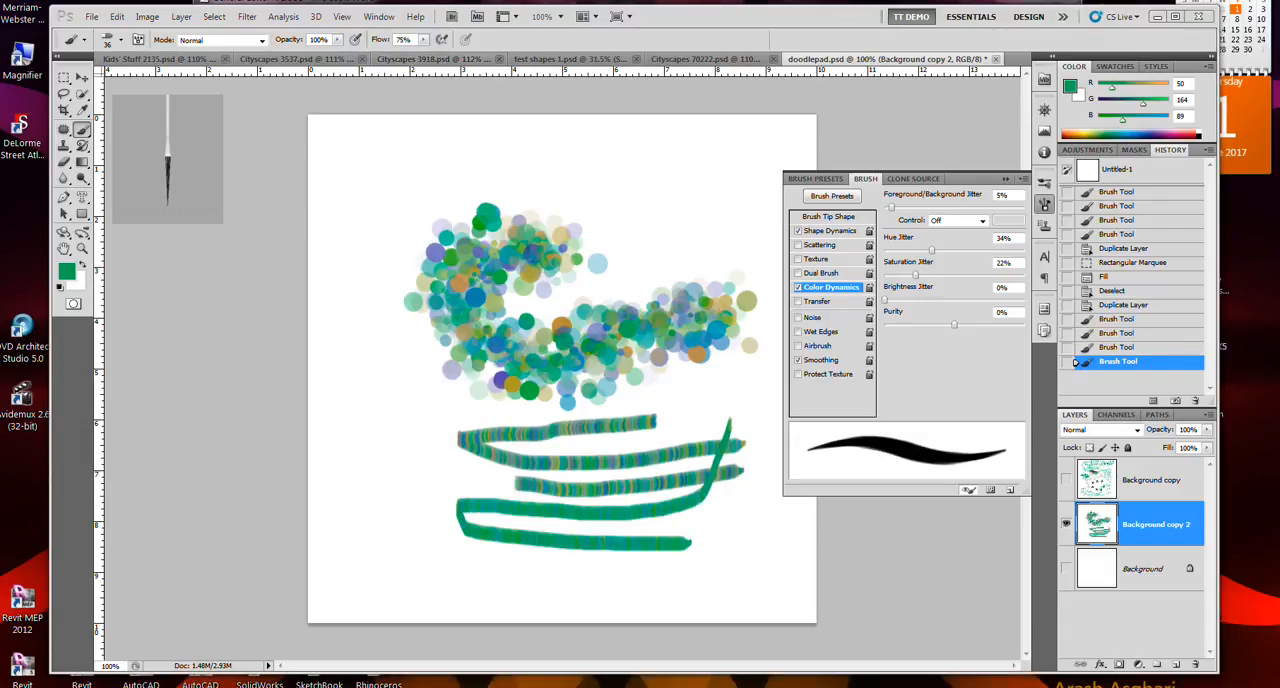
# - Revert the history to the dotted trail and paint a looping stroke in the pale green (205, 210, 165) sampled from it
pyautogui.click(1118, 320)
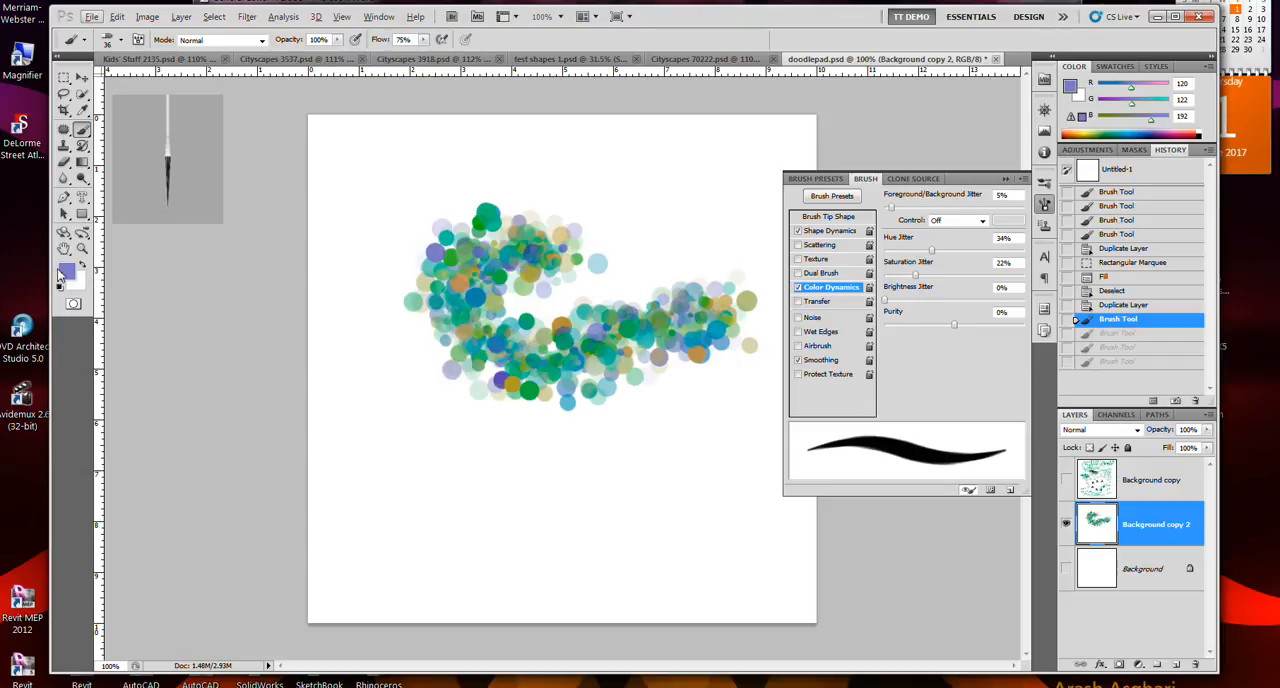
pyautogui.keyDown('alt'); pyautogui.click(424, 281); pyautogui.keyUp('alt')
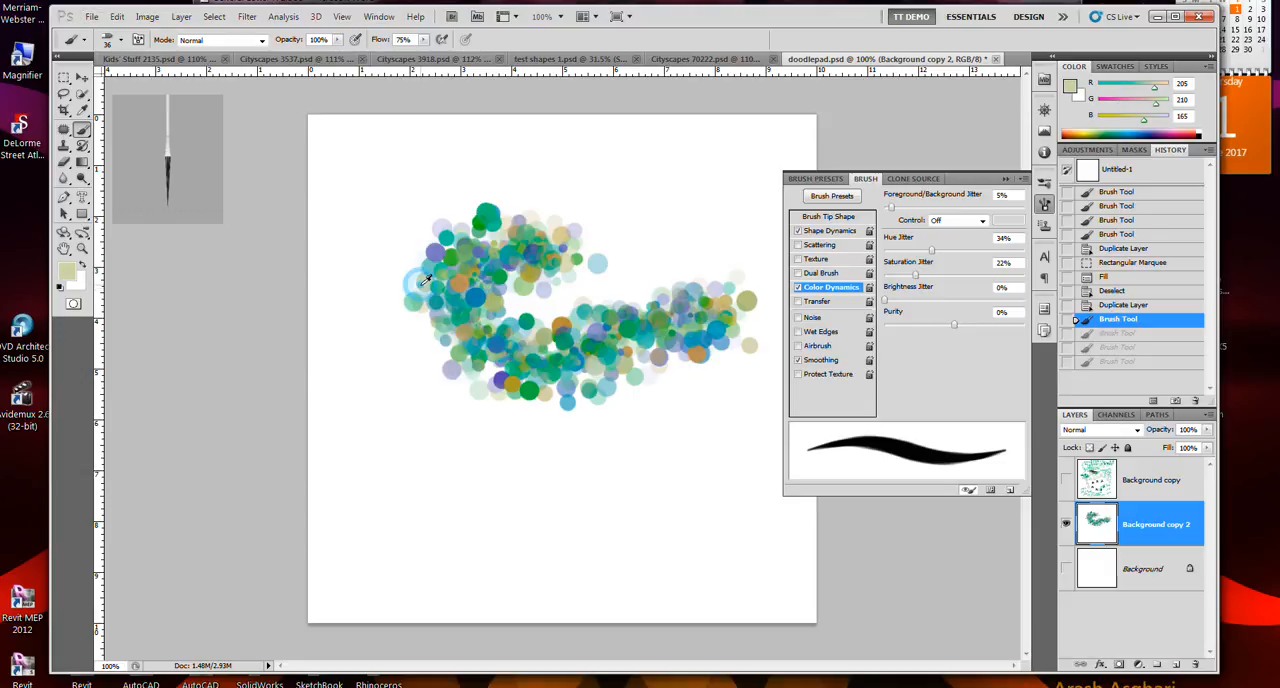
pyautogui.moveTo(412, 390)
pyautogui.mouseDown()
pyautogui.moveTo(464, 438)
pyautogui.moveTo(540, 468)
pyautogui.moveTo(602, 458)
pyautogui.moveTo(440, 432)
pyautogui.mouseUp()
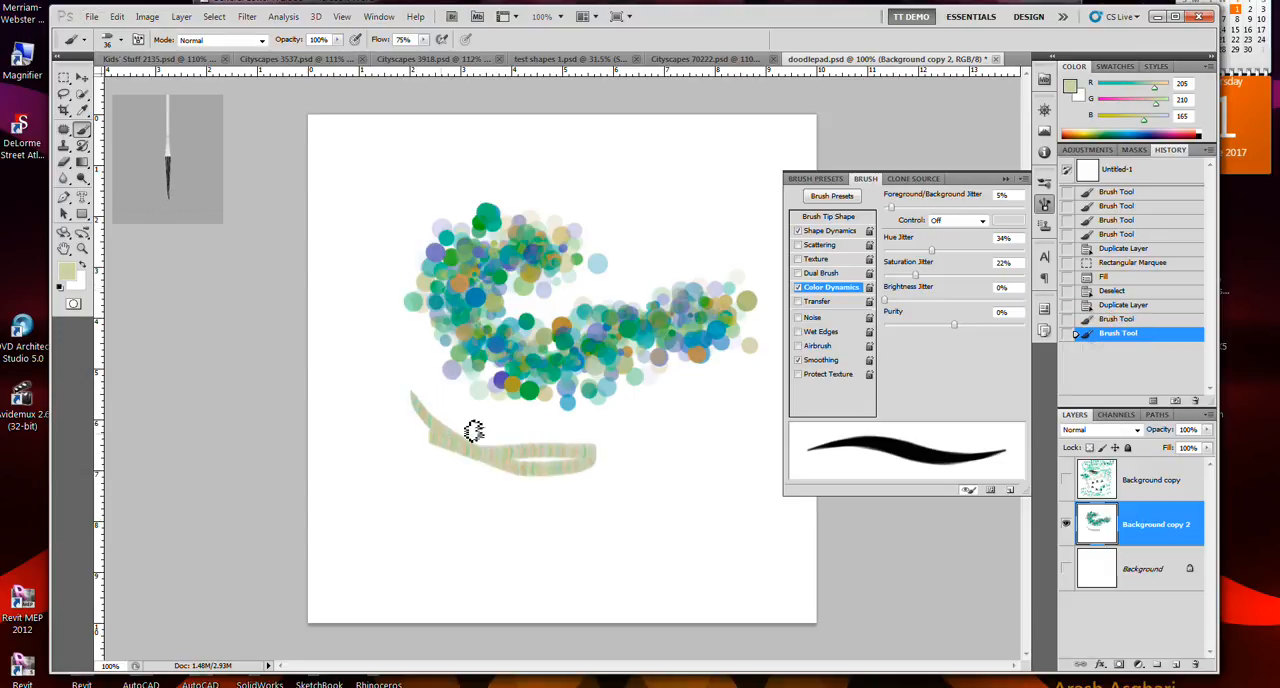
# - Turn off Color Dynamics and paint two solid strokes, one pale green and one in purple (85, 74, 174) sampled from the dots
pyautogui.click(797, 287)
pyautogui.moveTo(644, 432)
pyautogui.mouseDown()
pyautogui.moveTo(695, 442)
pyautogui.moveTo(707, 417)
pyautogui.moveTo(639, 437)
pyautogui.moveTo(654, 475)
pyautogui.moveTo(703, 478)
pyautogui.moveTo(707, 466)
pyautogui.moveTo(648, 466)
pyautogui.moveTo(574, 500)
pyautogui.mouseUp()
pyautogui.keyDown('alt'); pyautogui.click(502, 377); pyautogui.keyUp('alt')
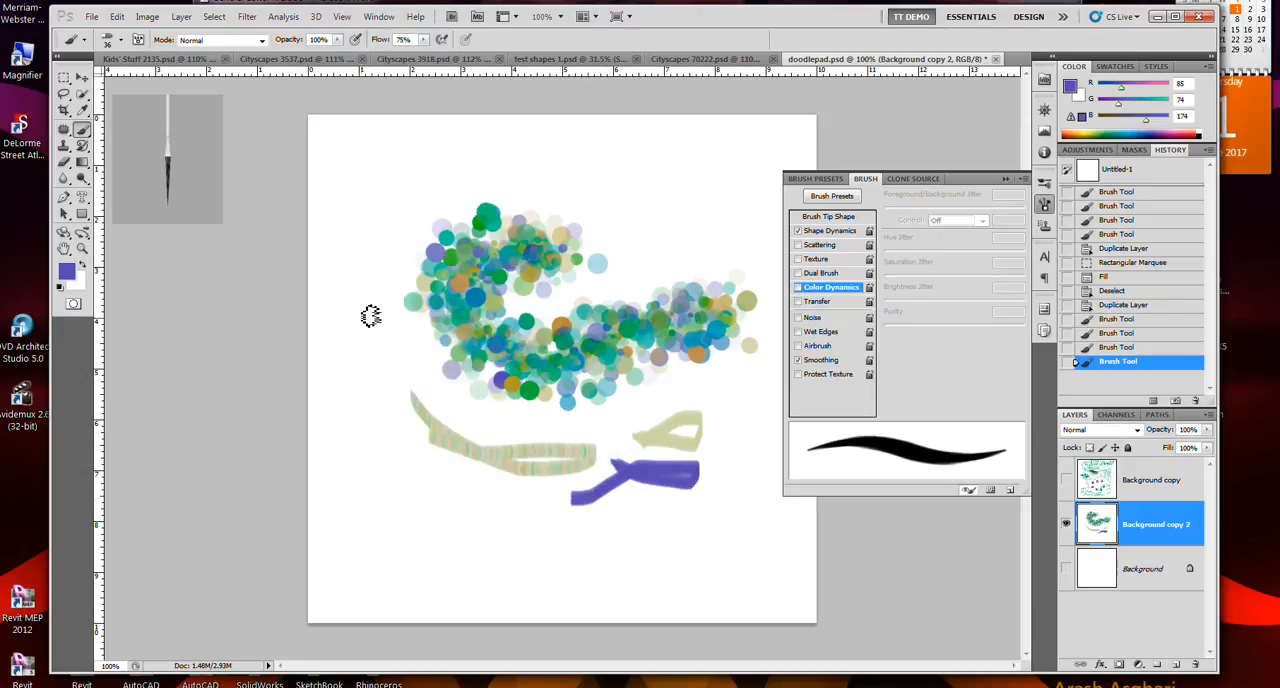
# - Switch from the Brush Tool to the Rectangle Tool
pyautogui.moveTo(209, 210)
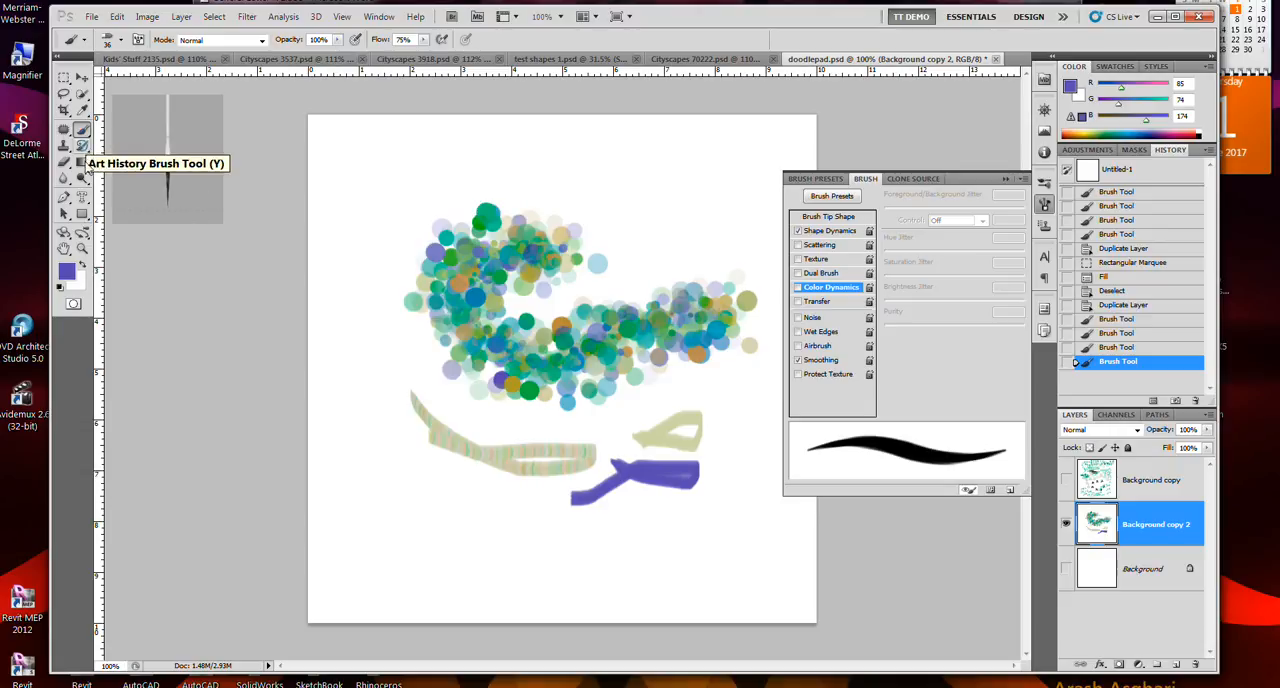
pyautogui.click(86, 218)
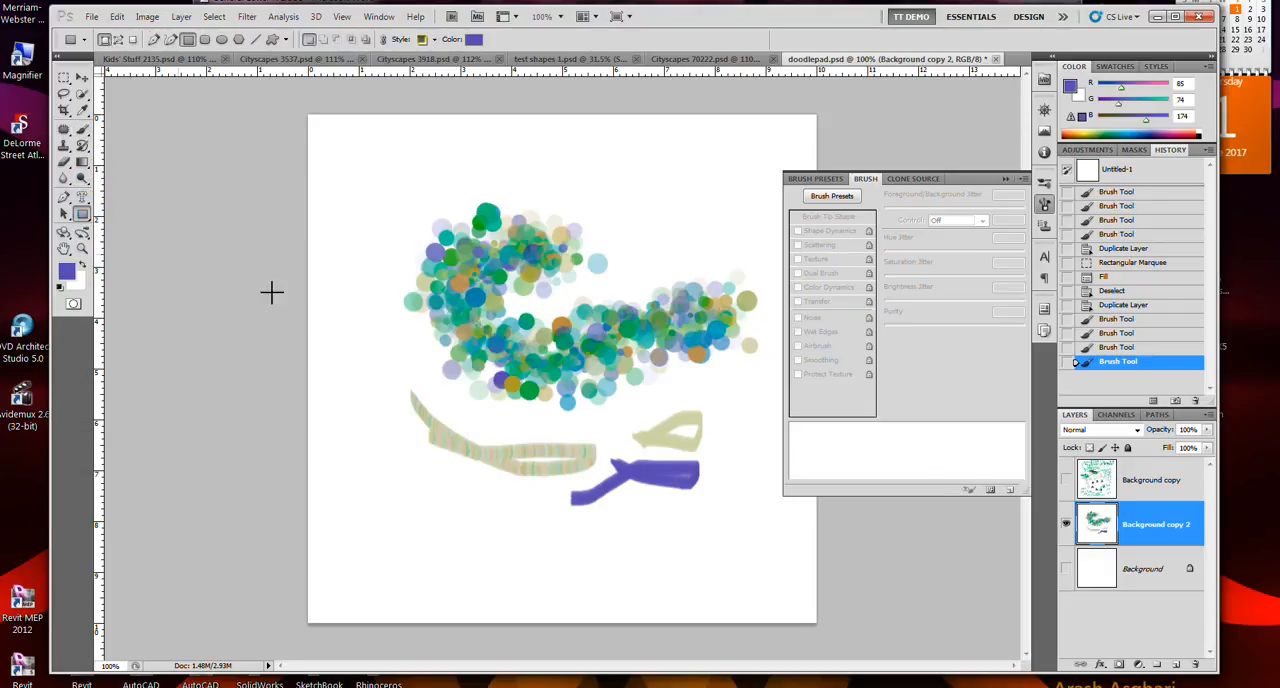
# - Sample yellow (235, 235, 135) and draw a rectangle in the canvas's upper-left area and a small circle below the striped stroke
pyautogui.click(1090, 131)
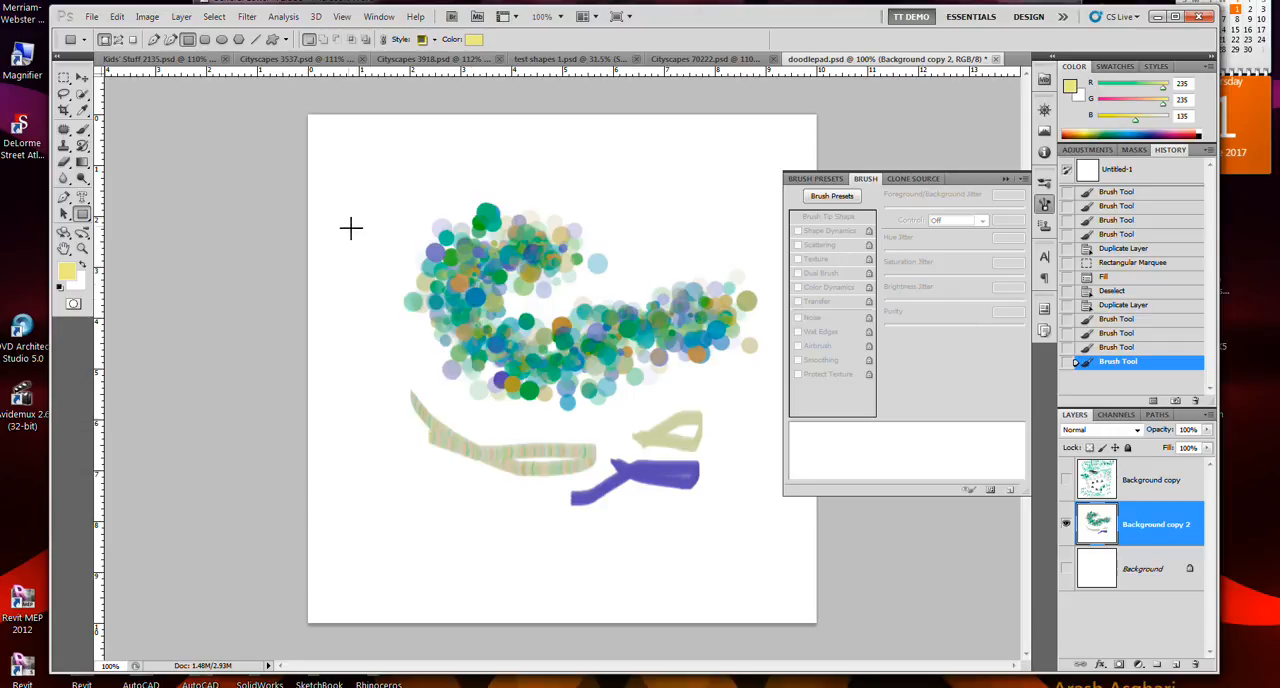
pyautogui.moveTo(343, 153); pyautogui.dragTo(419, 238)
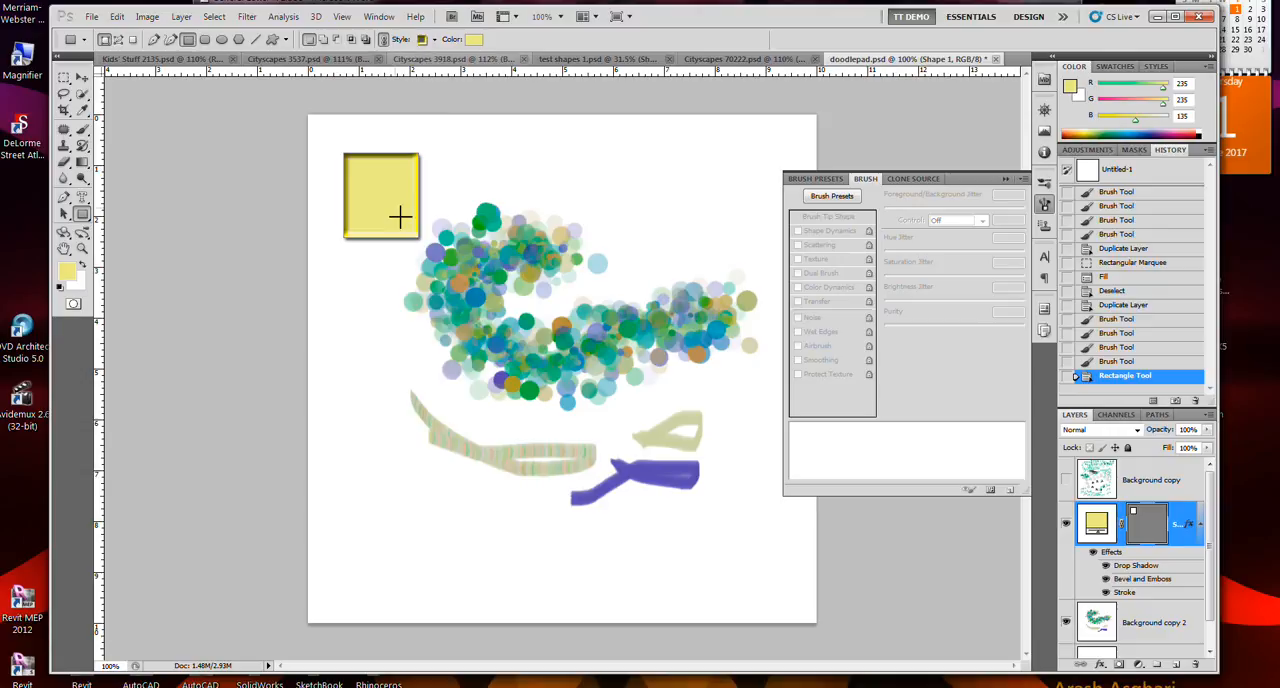
pyautogui.click(82, 216)
pyautogui.click(130, 239)
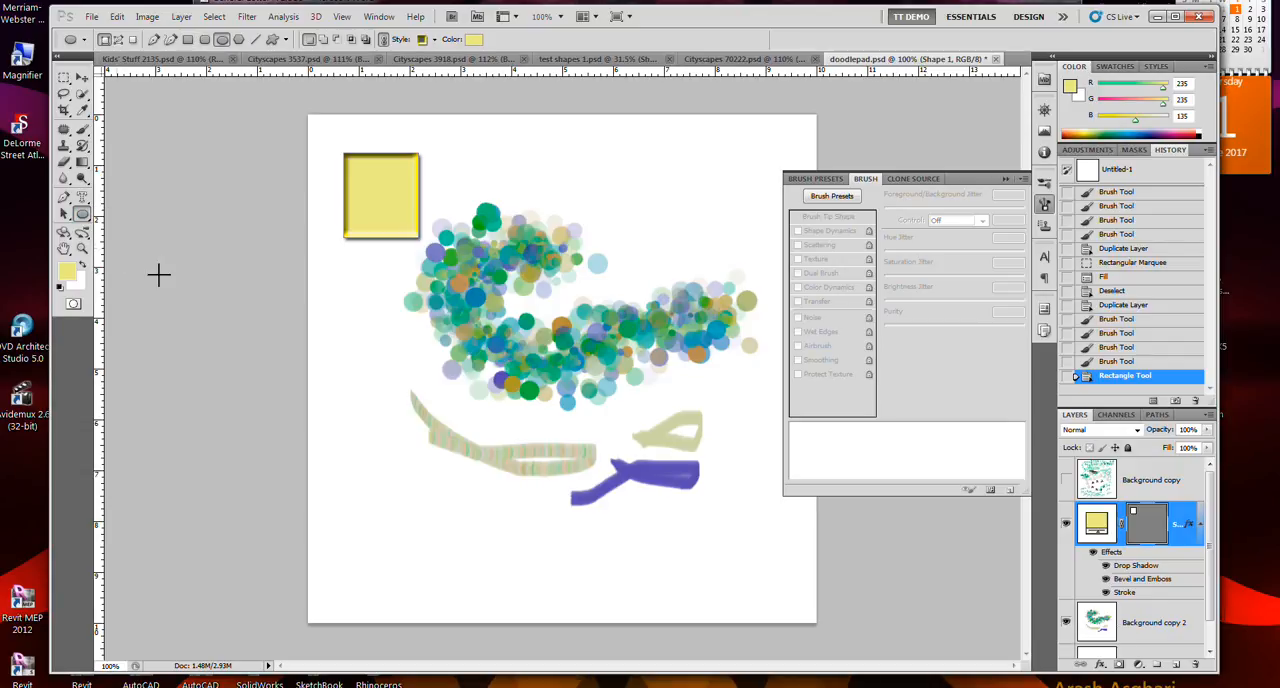
pyautogui.moveTo(388, 481); pyautogui.dragTo(419, 511)
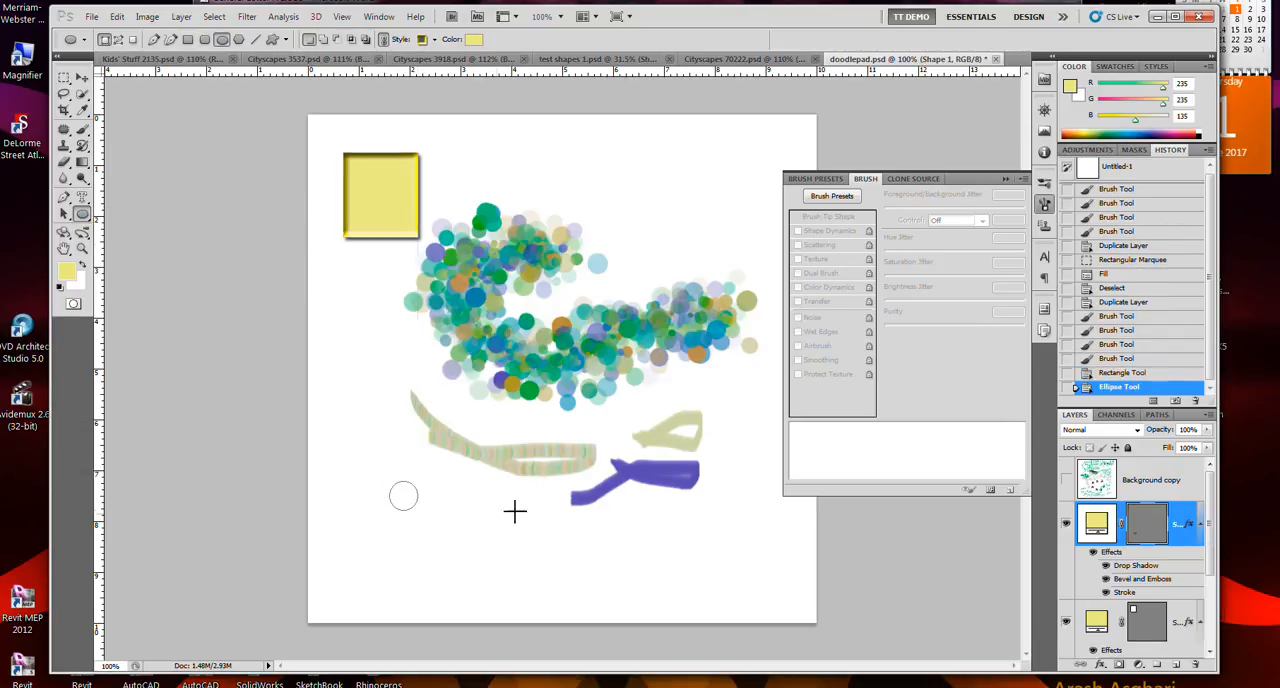
# - Sample crimson (138, 35, 93), draw a larger circle beside the small one and recolour its fill to pink (eb87db)
pyautogui.click(1178, 130)
pyautogui.moveTo(453, 489); pyautogui.dragTo(540, 555)
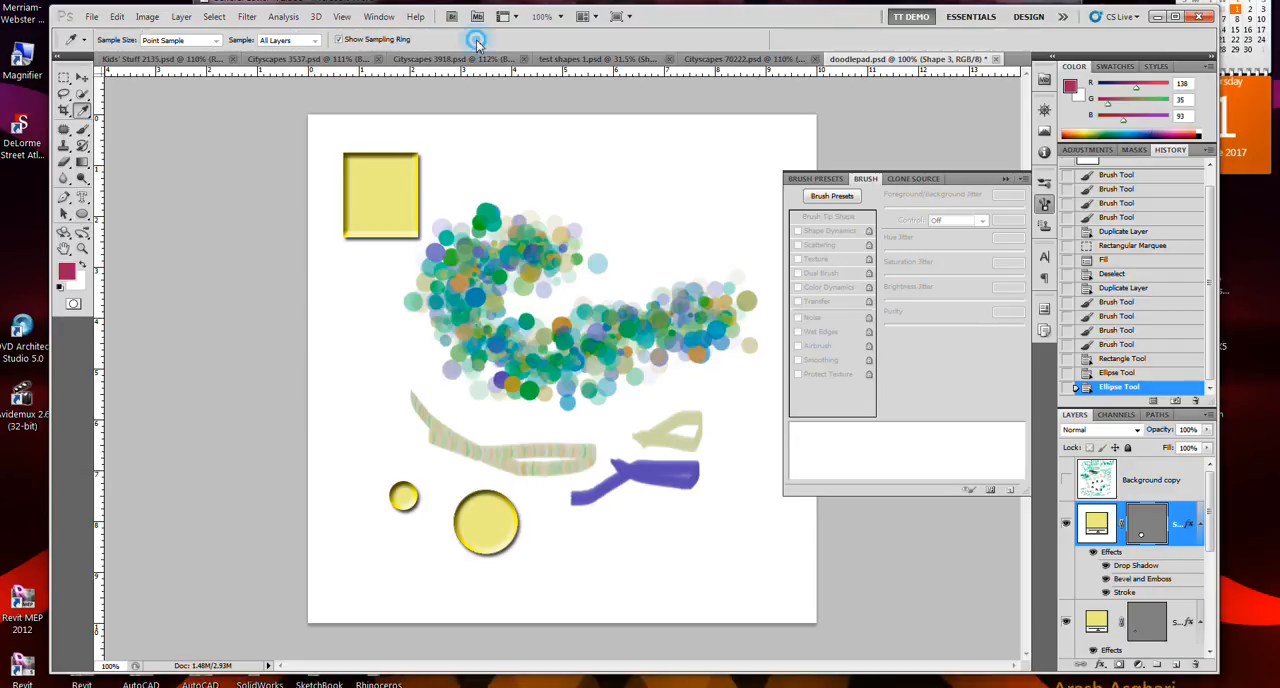
pyautogui.click(474, 39)
pyautogui.click(624, 192)
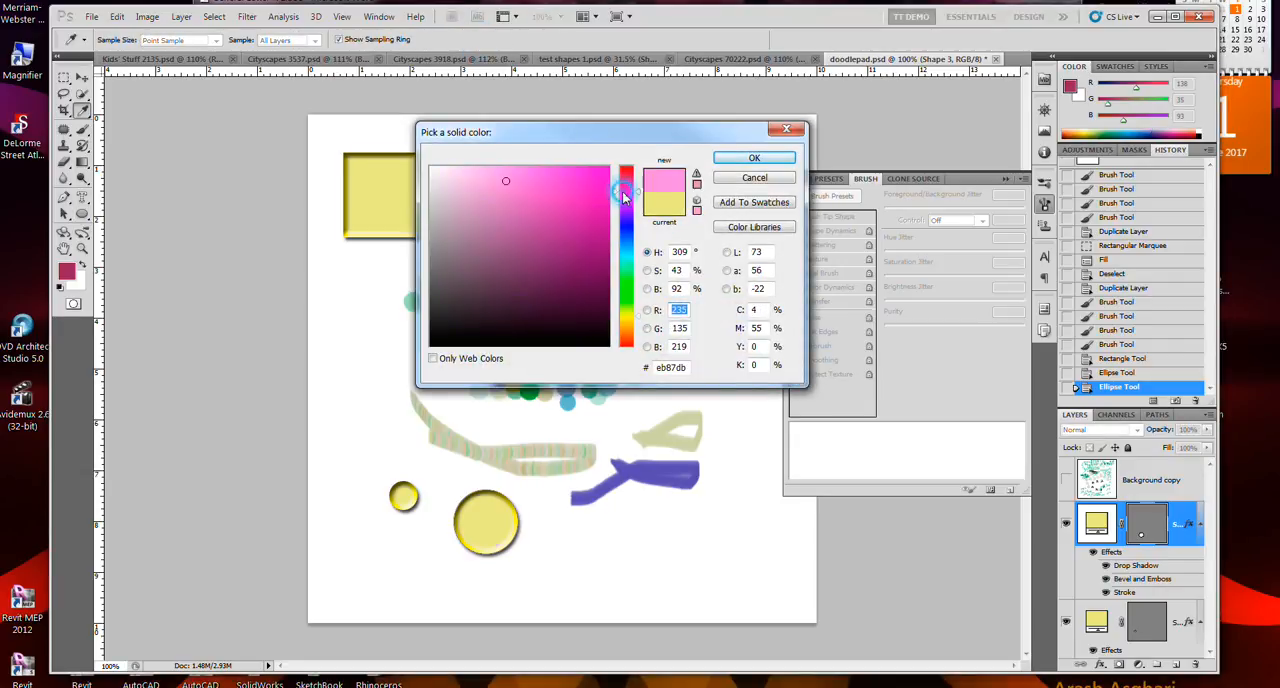
pyautogui.click(748, 159)
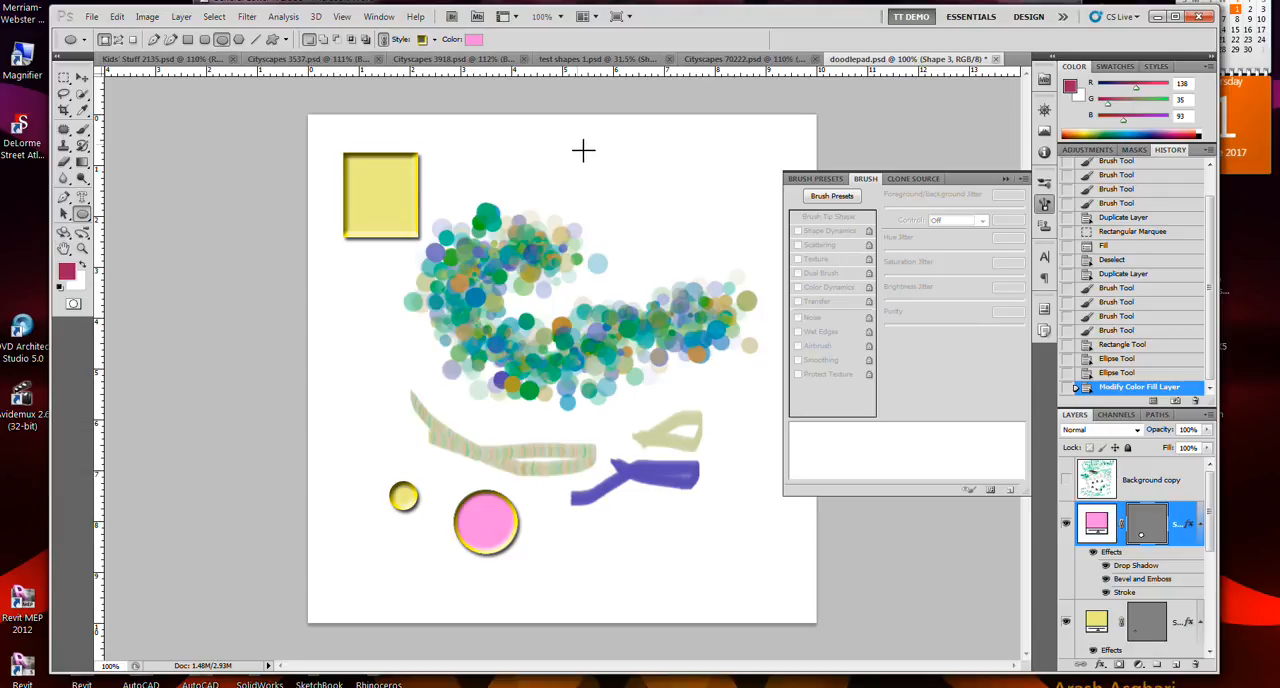
# - Draw a wide ellipse in the canvas's upper-right area and change its fill to a saturated blue
pyautogui.moveTo(583, 150); pyautogui.dragTo(713, 213)
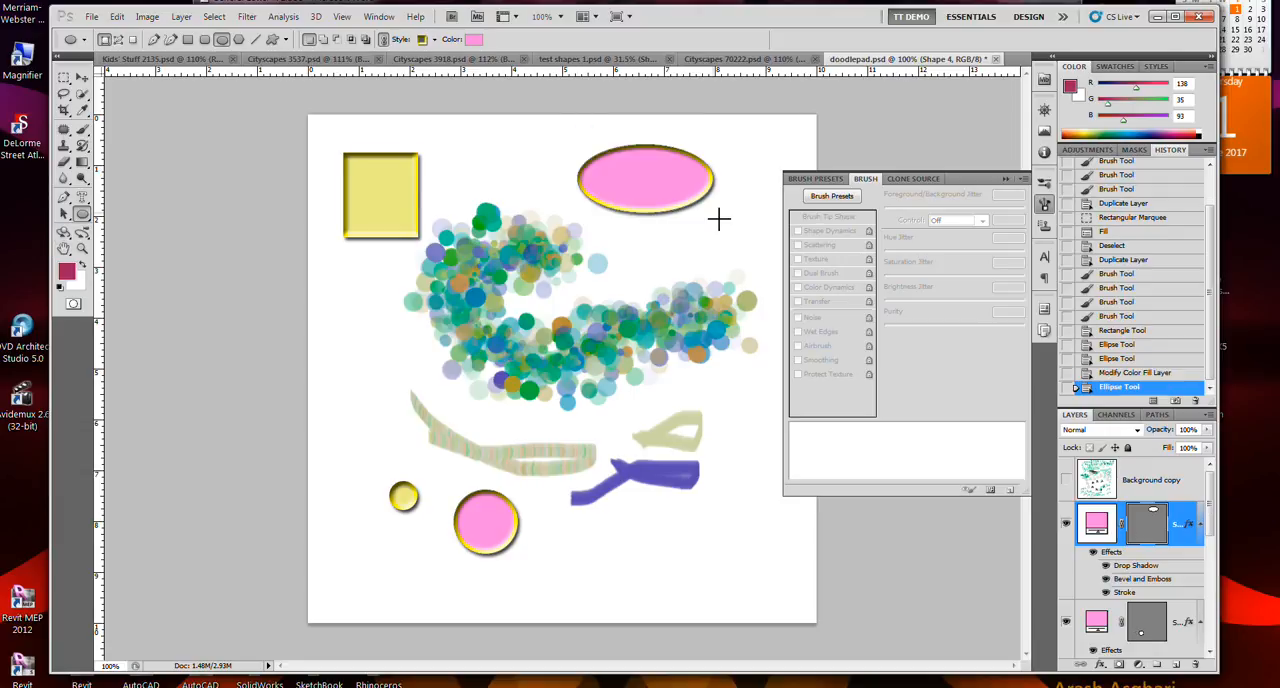
pyautogui.click(473, 39)
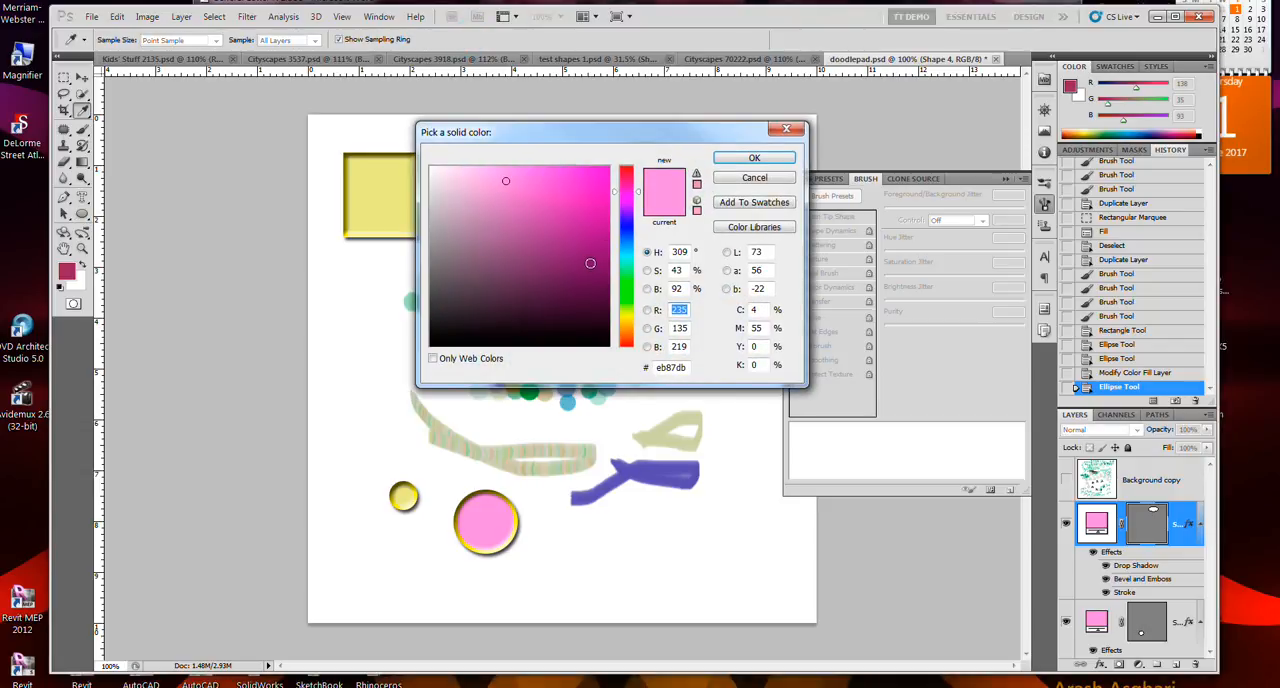
pyautogui.click(626, 233)
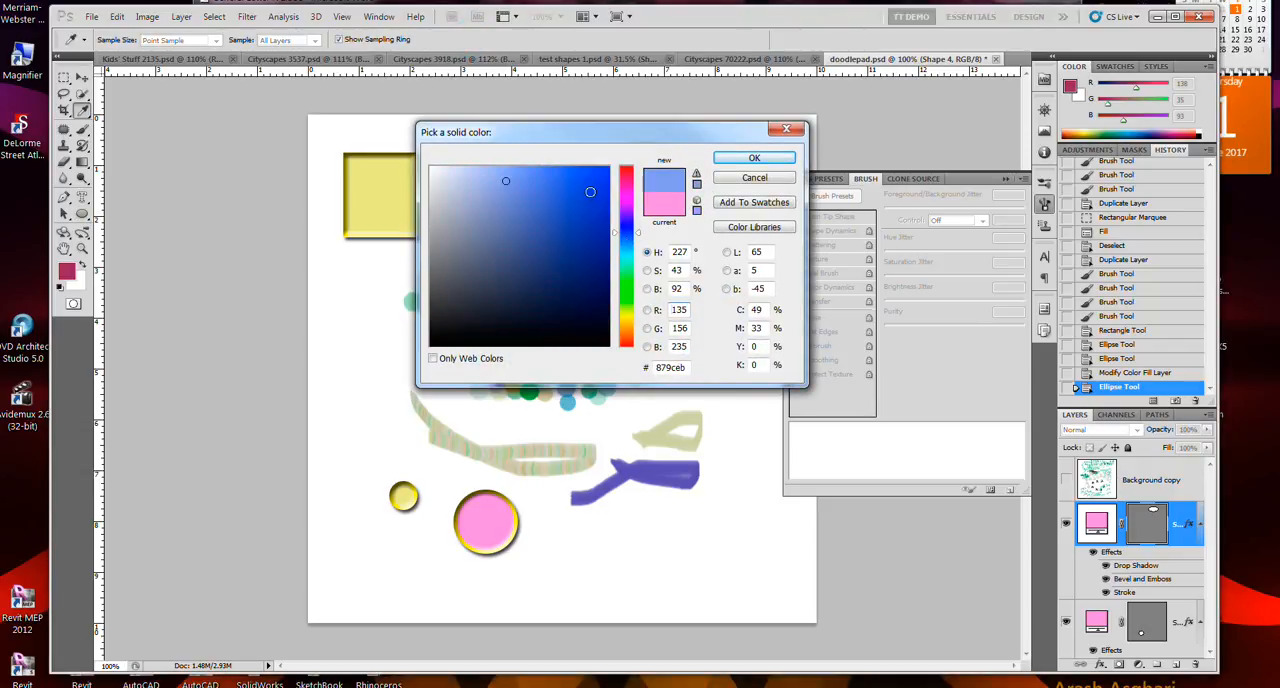
pyautogui.click(590, 182)
pyautogui.click(754, 158)
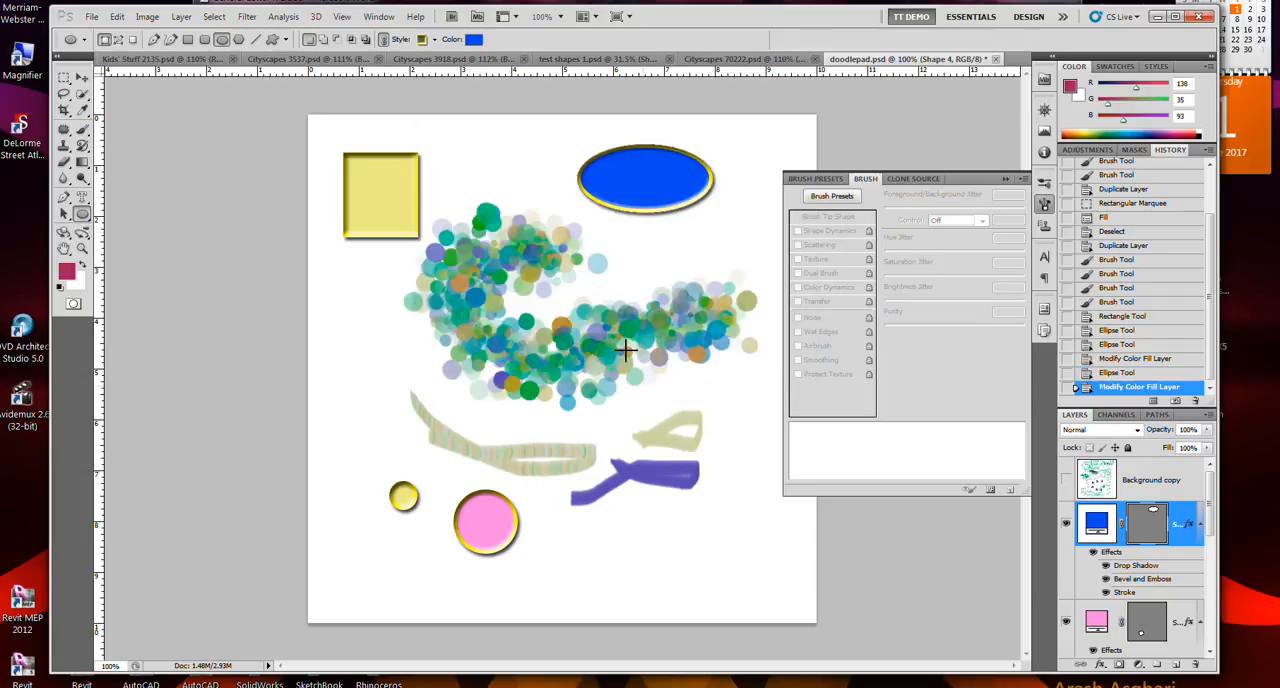
# - Switch to the Mixer Brush Tool, rasterize the blue ellipse's shape layer and dab the brush on the ellipse
pyautogui.click(82, 130)
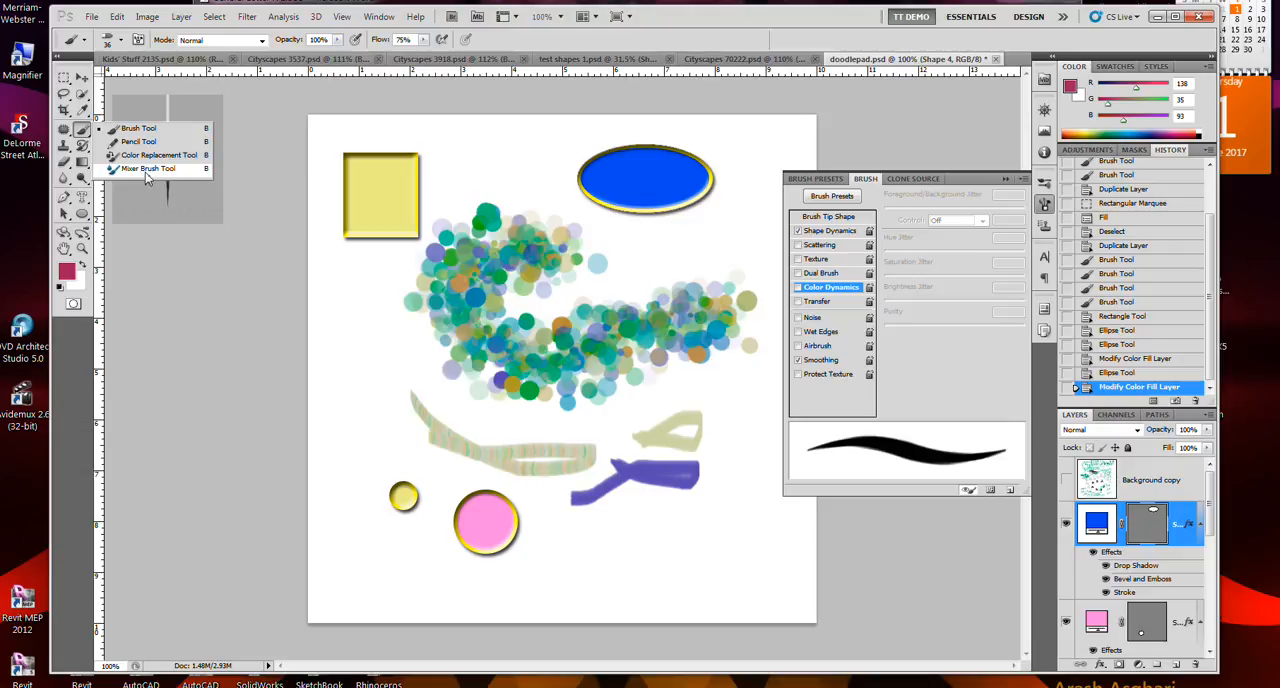
pyautogui.click(146, 169)
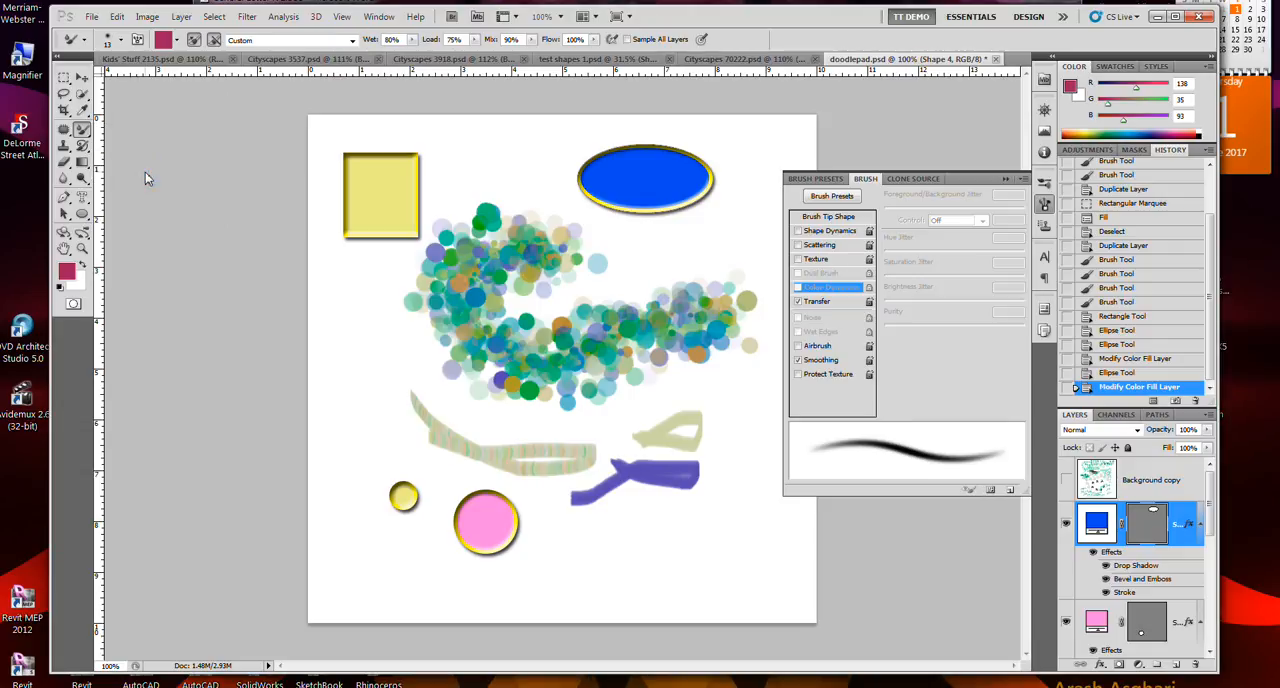
pyautogui.click(385, 211)
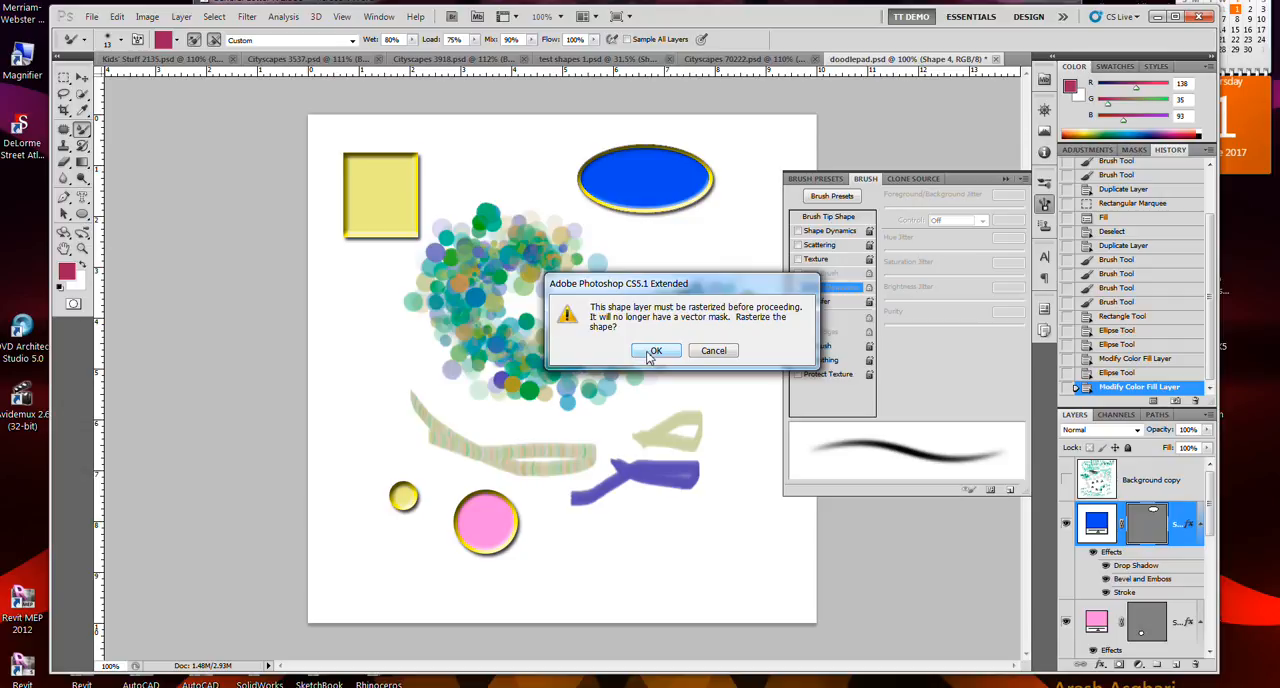
pyautogui.click(652, 351)
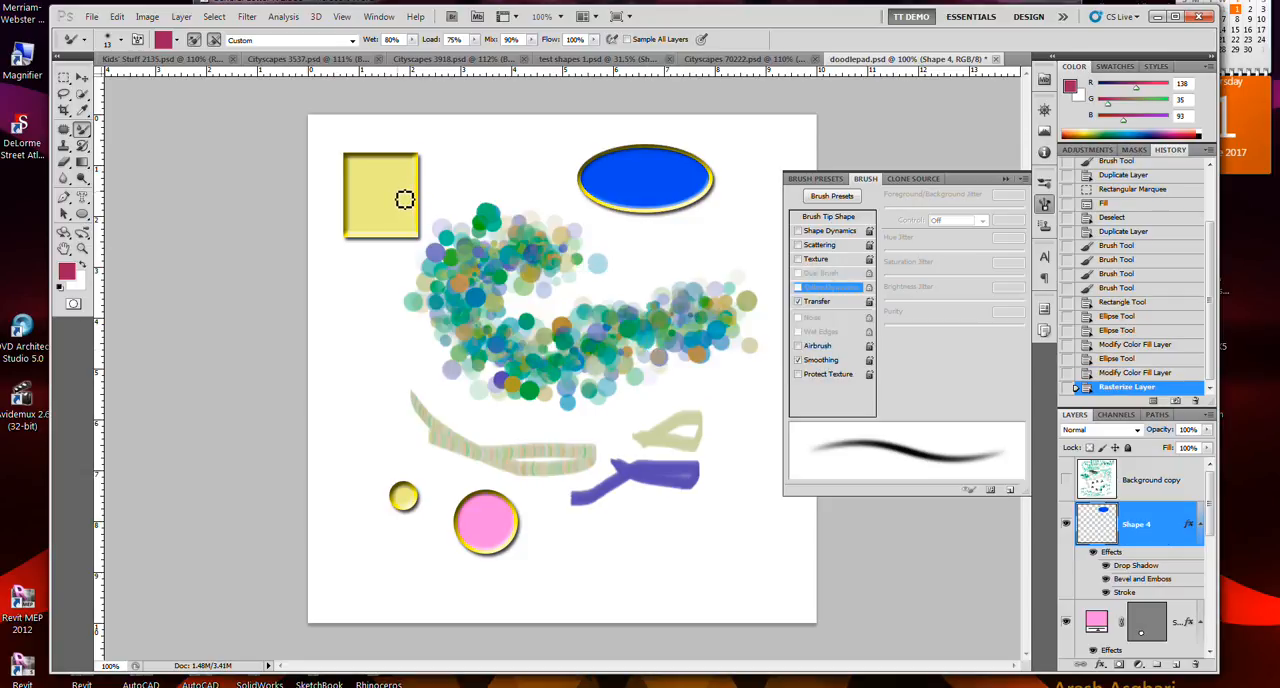
pyautogui.click(641, 184)
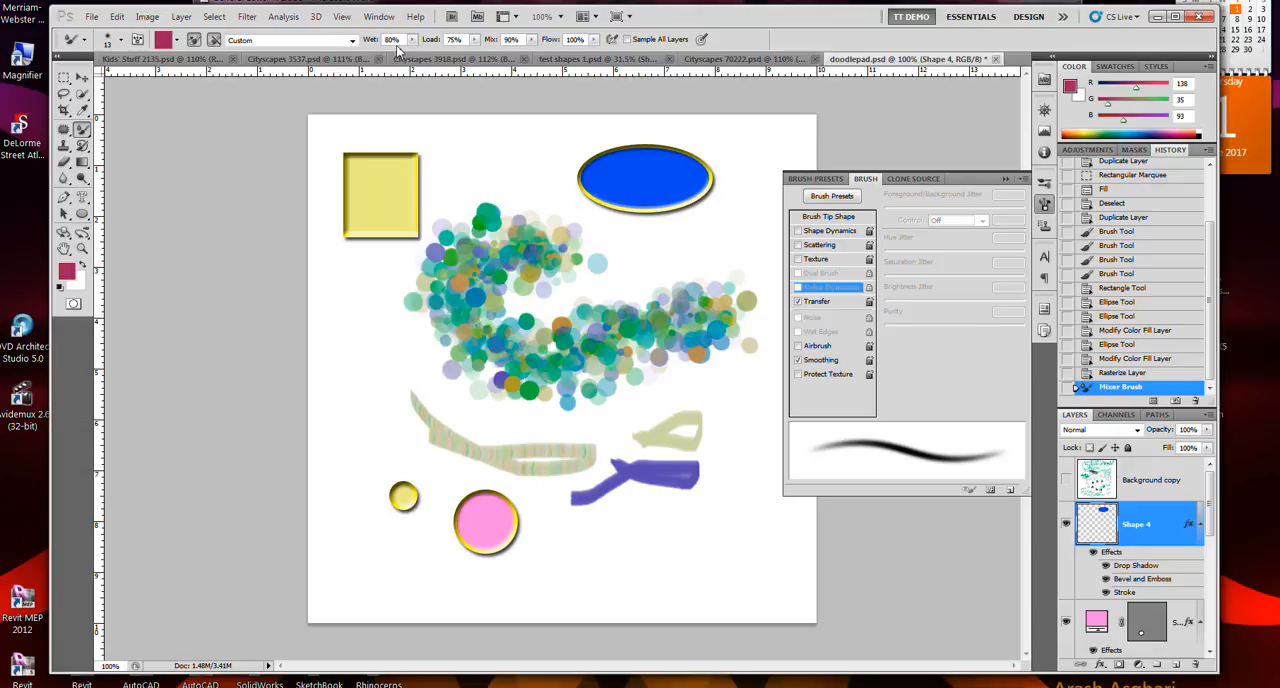
# - Paint Mixer Brush strokes over the yellow rectangle and a short curved one up from the topmost green dot on layer Shape 4
pyautogui.moveTo(444, 187)
pyautogui.mouseDown()
pyautogui.moveTo(455, 168)
pyautogui.moveTo(377, 197)
pyautogui.moveTo(375, 225)
pyautogui.moveTo(384, 198)
pyautogui.mouseUp()
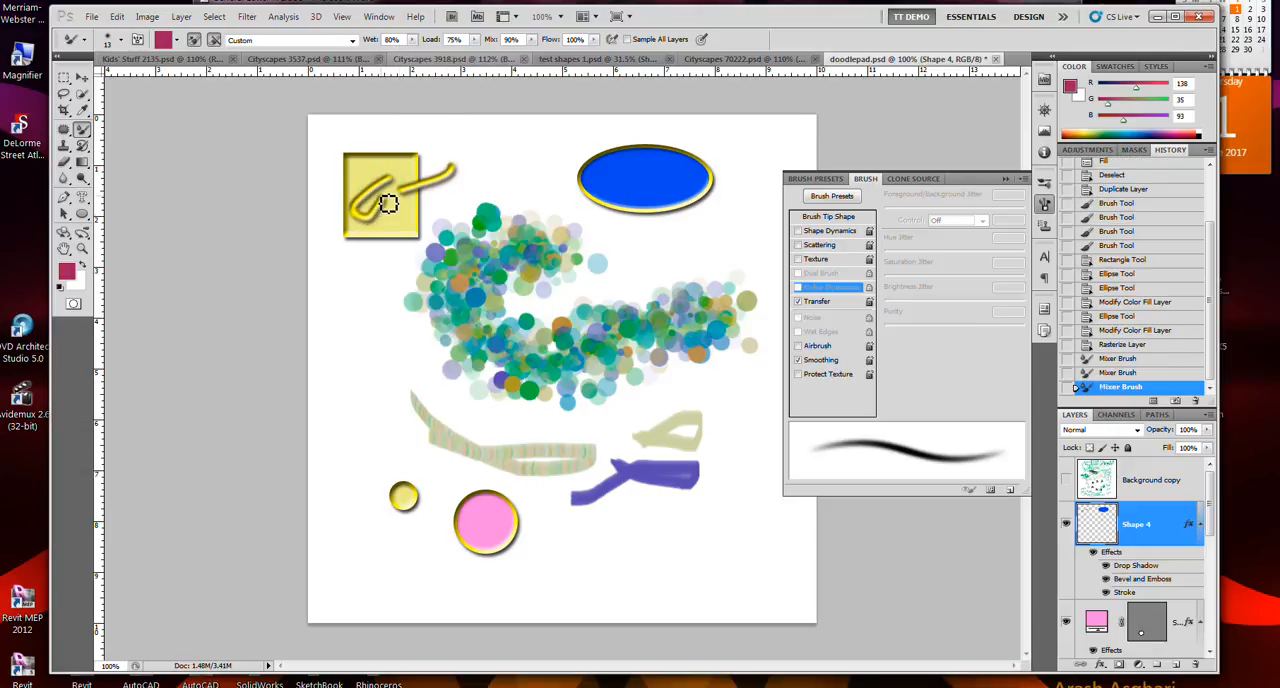
pyautogui.scroll(2, 403, 217)
pyautogui.scroll(1, 400, 217)
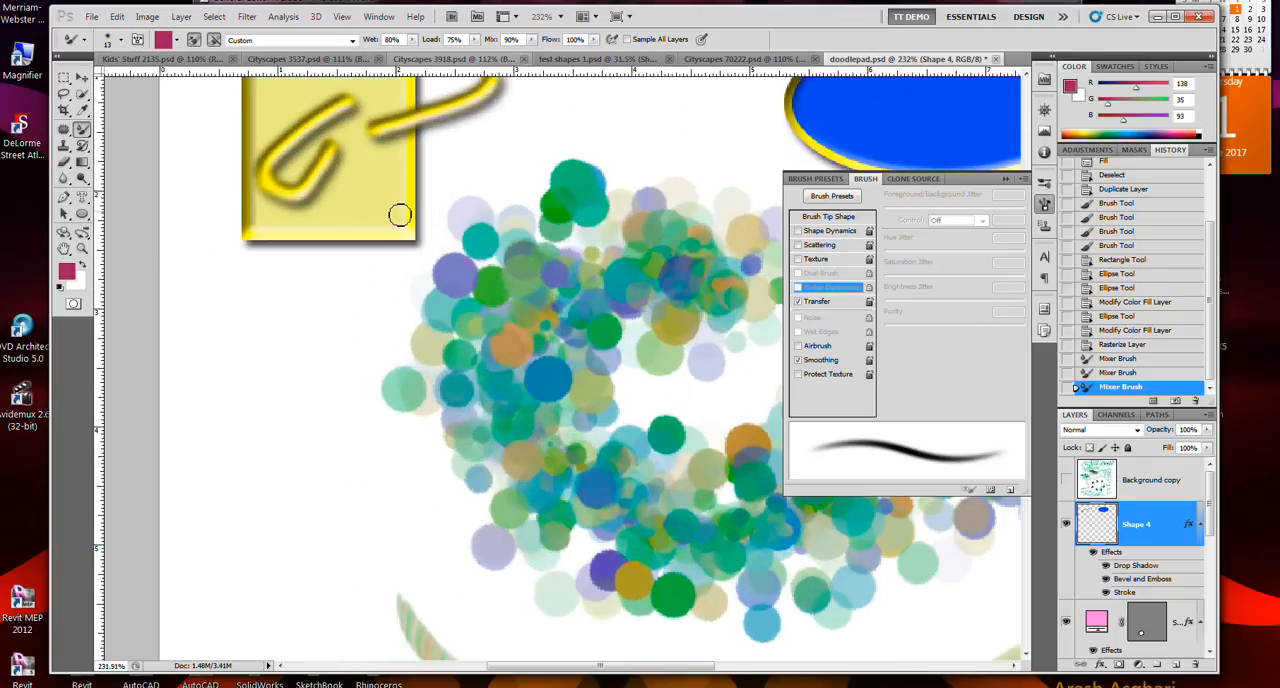
pyautogui.rightClick(397, 219)
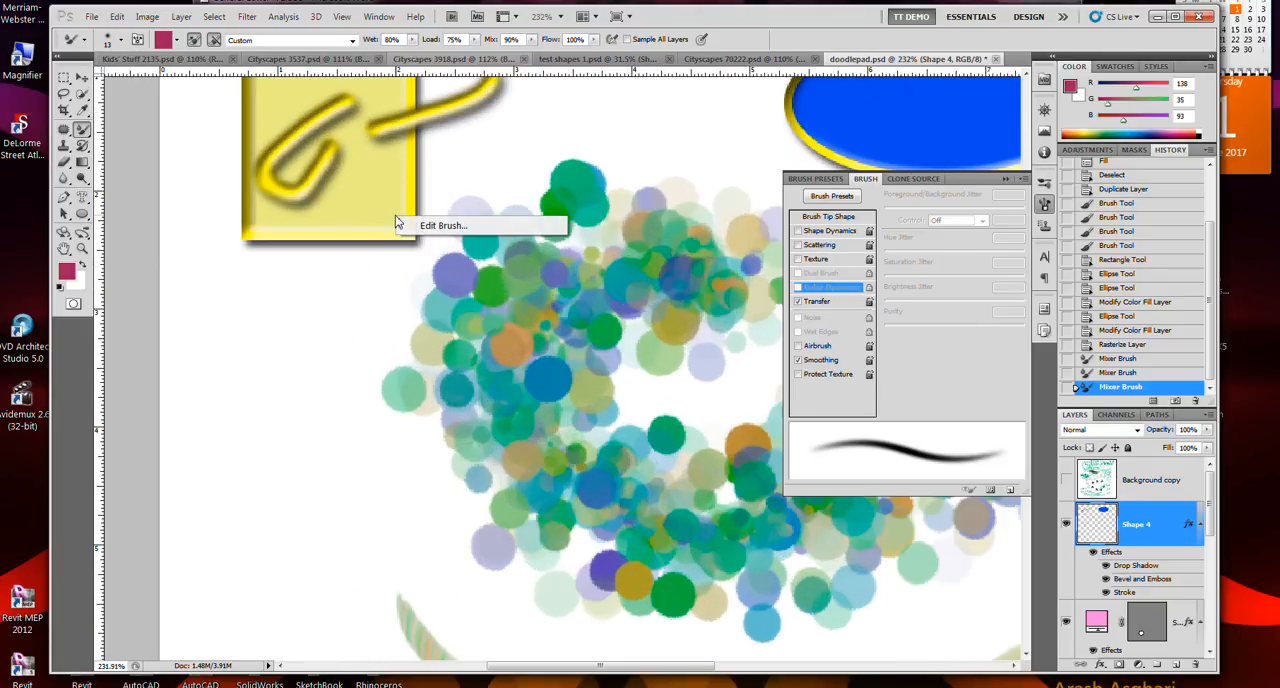
pyautogui.rightClick(363, 196)
pyautogui.press('space')
pyautogui.moveTo(333, 235); pyautogui.dragTo(334, 386)
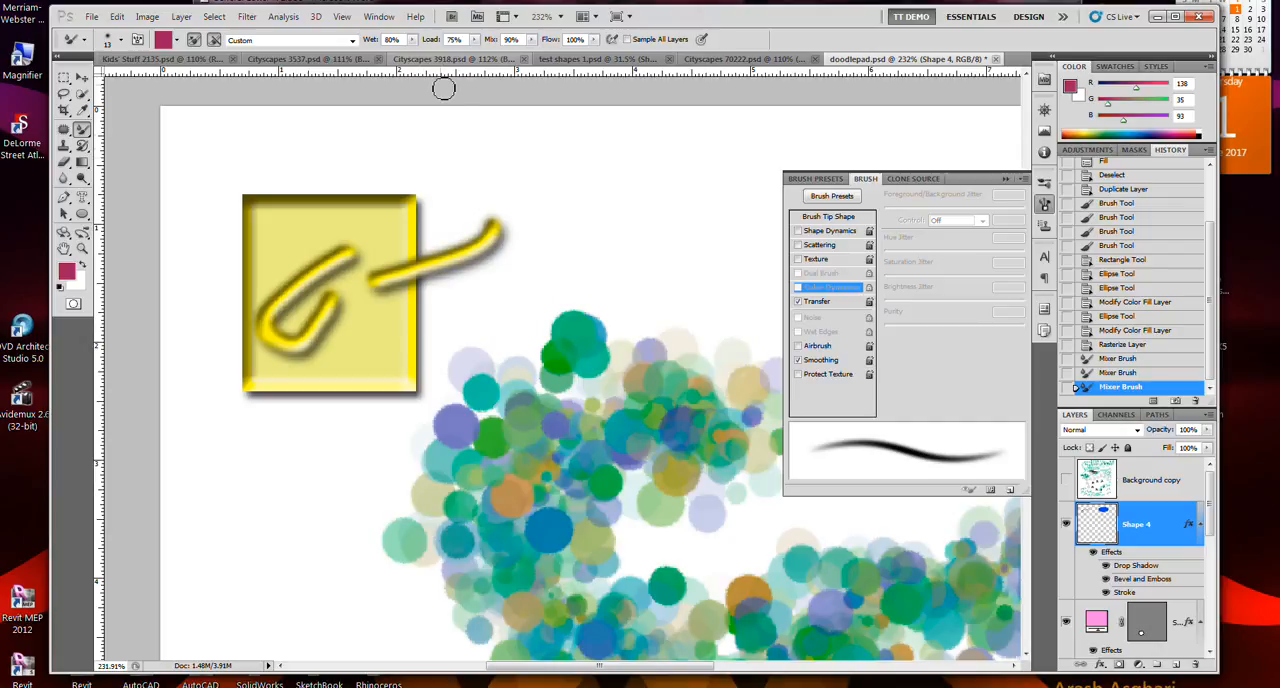
pyautogui.moveTo(591, 345)
pyautogui.mouseDown()
pyautogui.moveTo(609, 276)
pyautogui.moveTo(648, 280)
pyautogui.mouseUp()
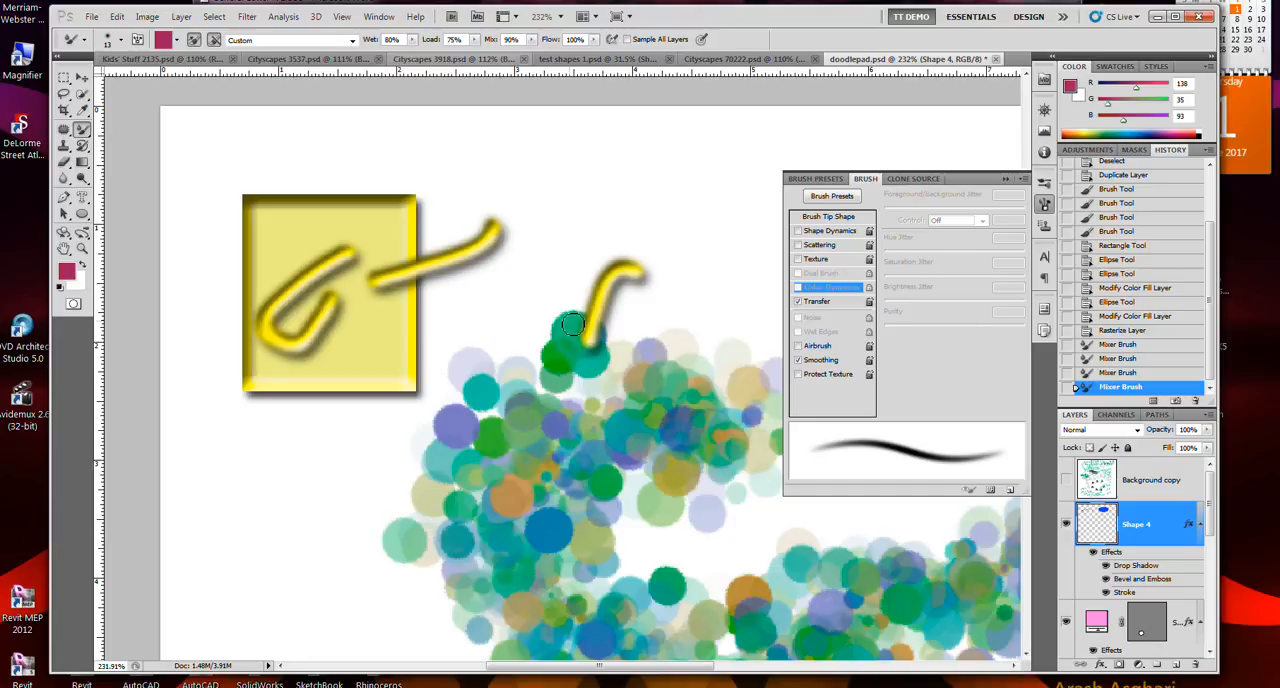
# - Make Background copy 2 the active layer and smear the dots up and to the right with a Mixer Brush stroke
pyautogui.click(81, 78)
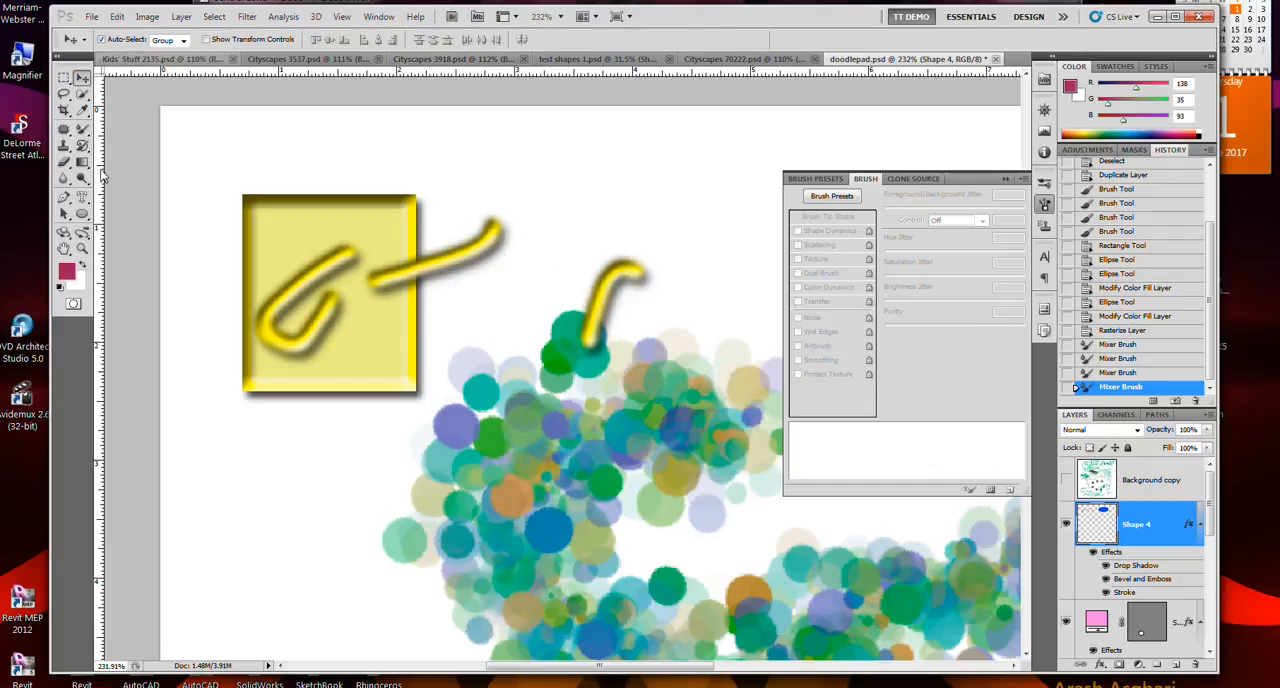
pyautogui.click(82, 129)
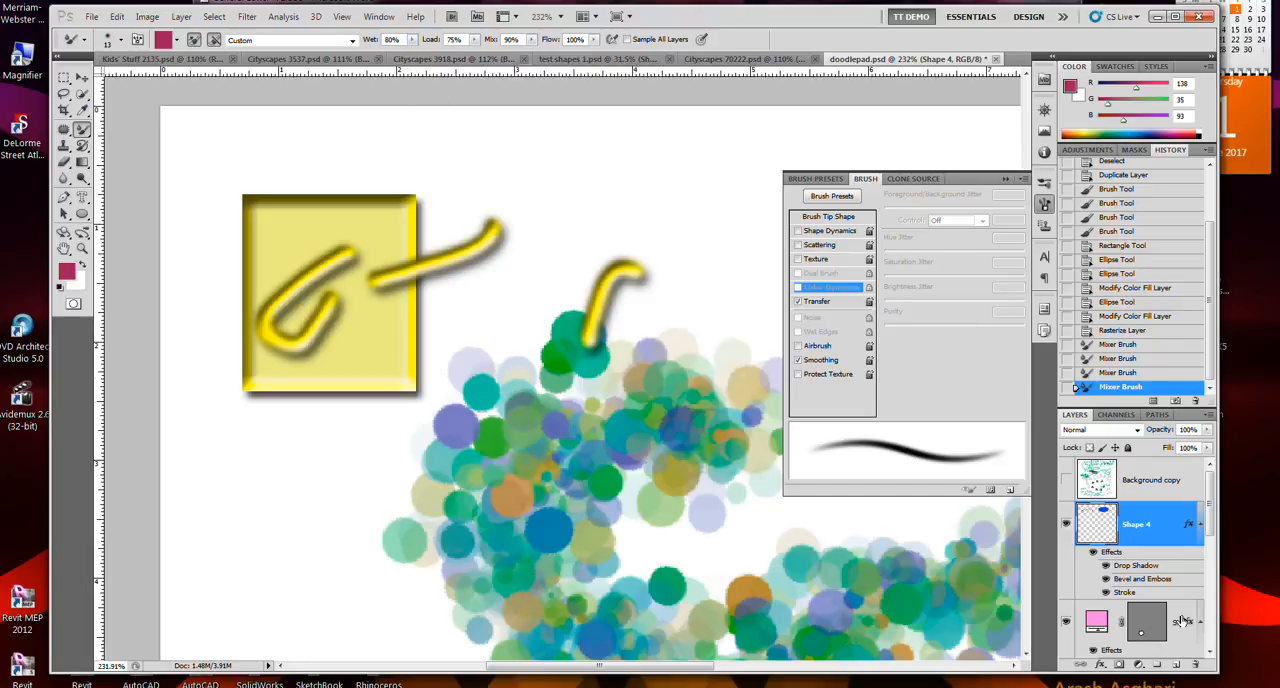
pyautogui.click(1208, 530)
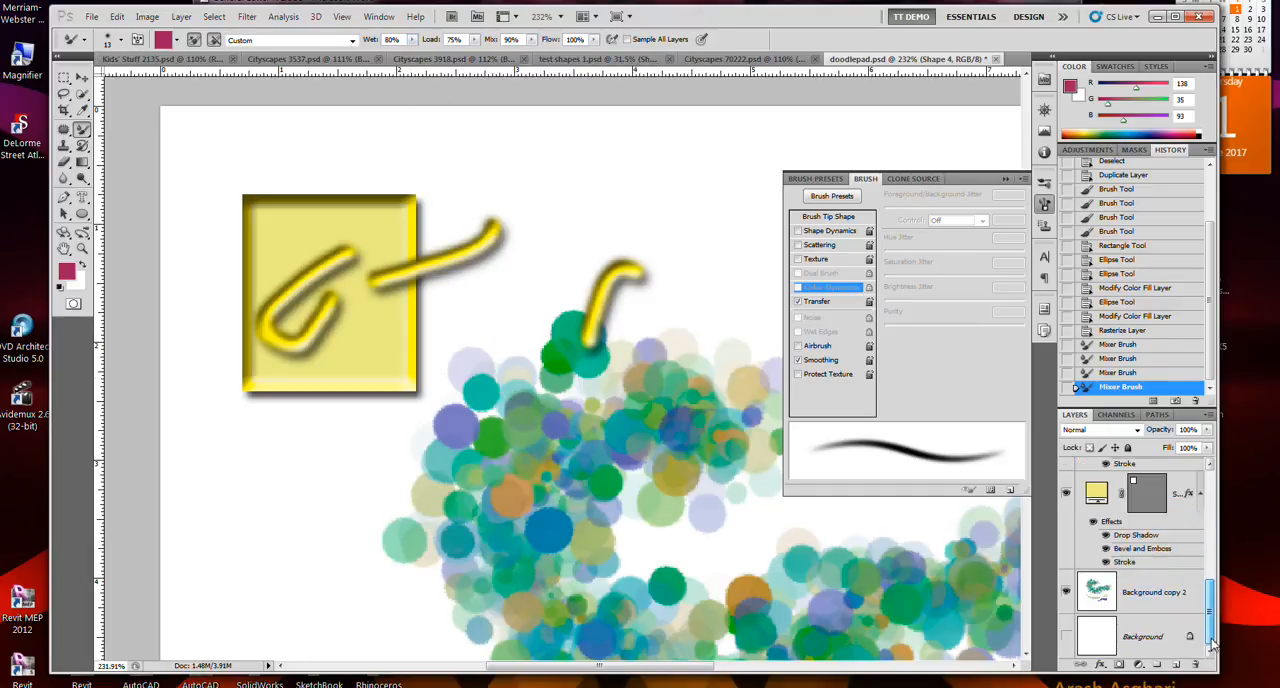
pyautogui.click(1171, 594)
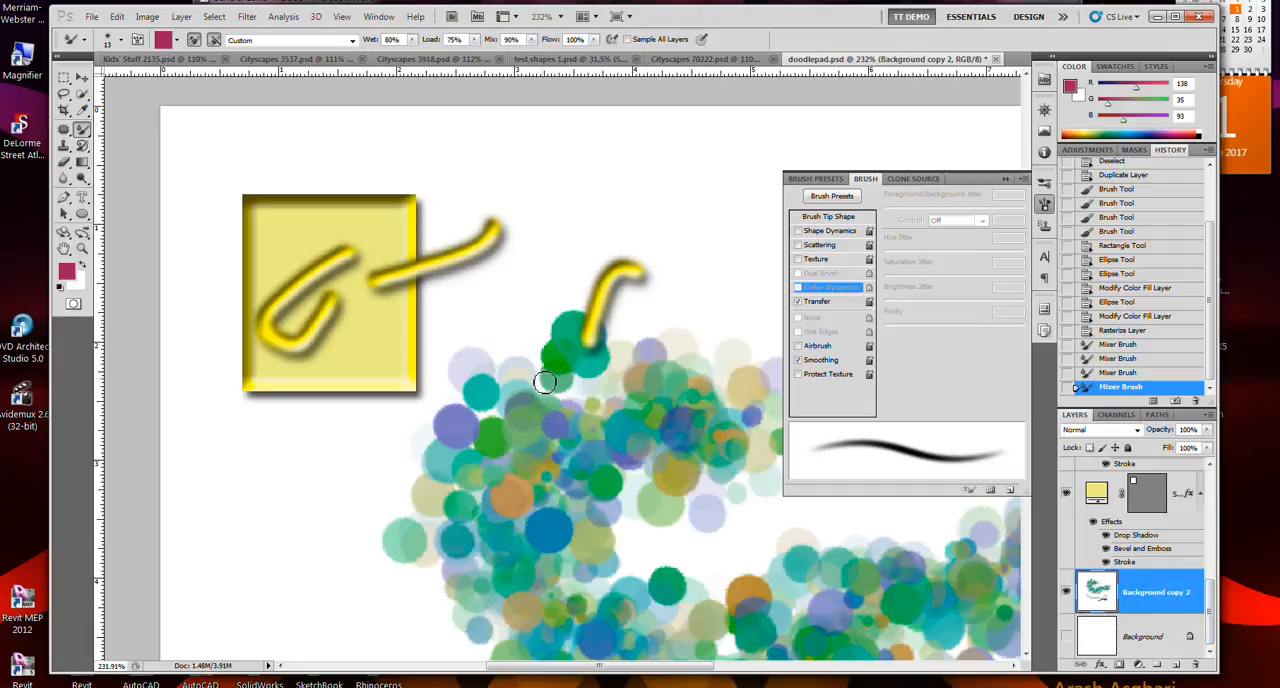
pyautogui.moveTo(487, 397)
pyautogui.mouseDown()
pyautogui.moveTo(529, 301)
pyautogui.moveTo(614, 222)
pyautogui.mouseUp()
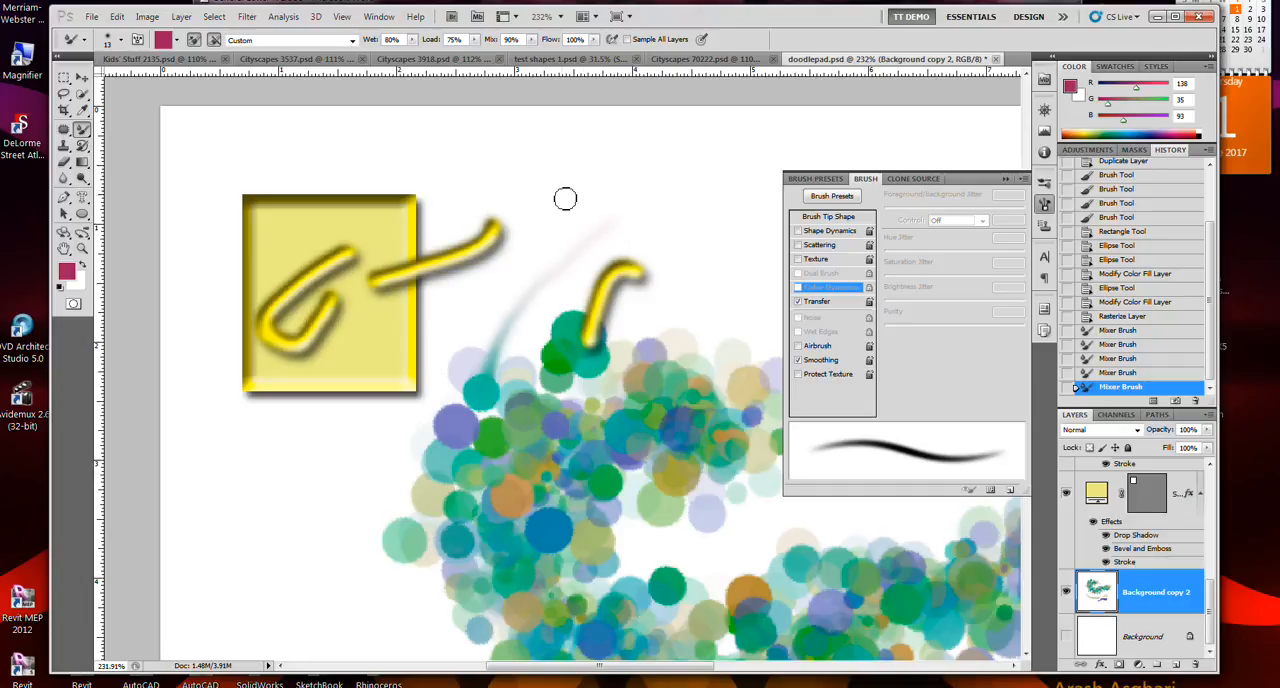
# - Look through the open Cityscapes documents and switch to Kids' Stuff 2135.psd
pyautogui.click(476, 40)
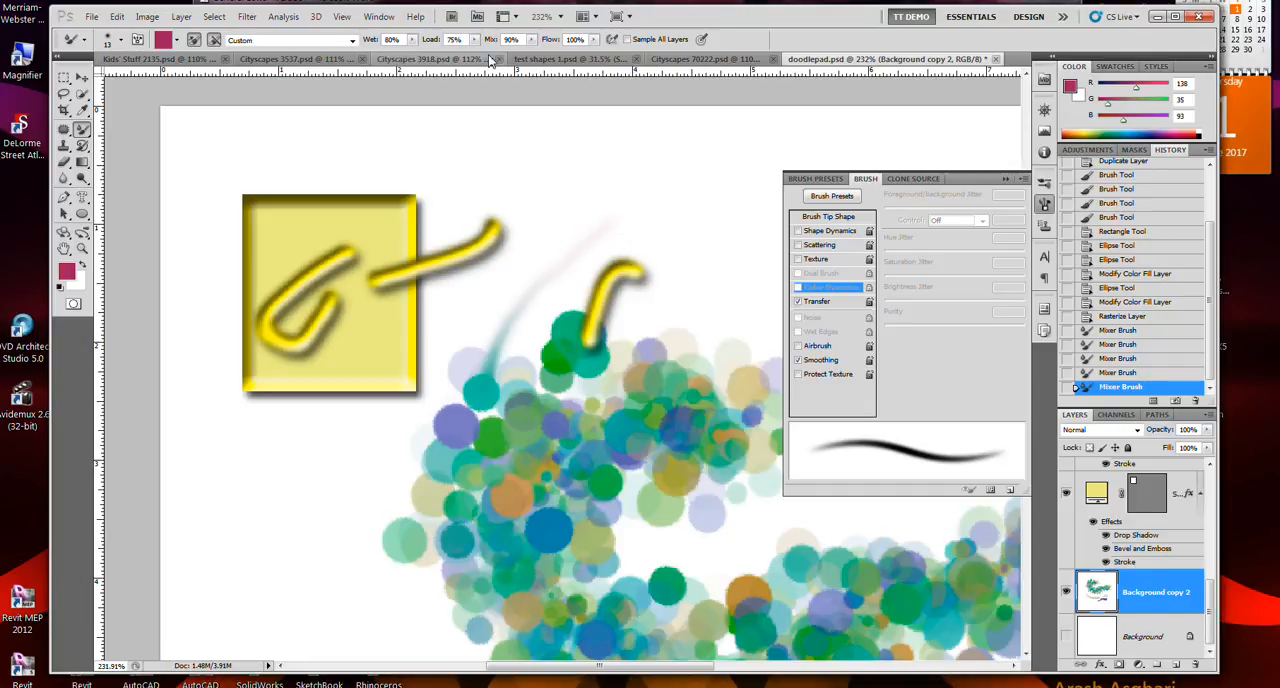
pyautogui.click(485, 58)
pyautogui.click(475, 42)
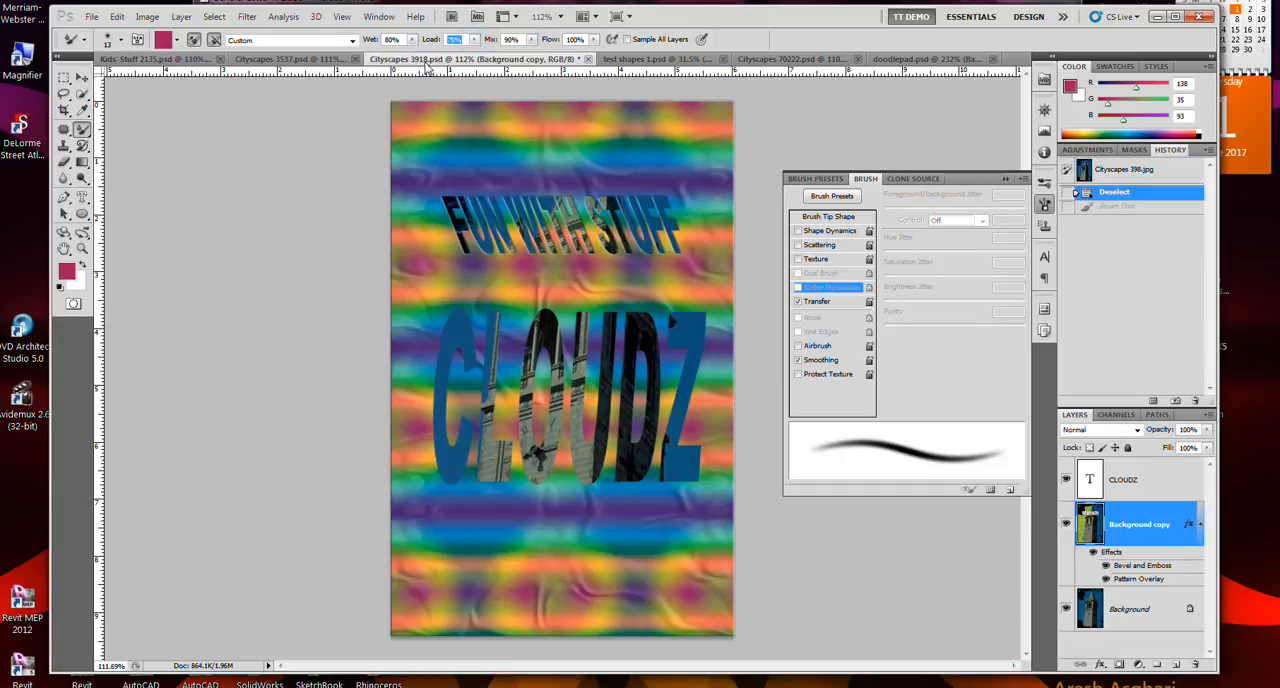
pyautogui.click(330, 59)
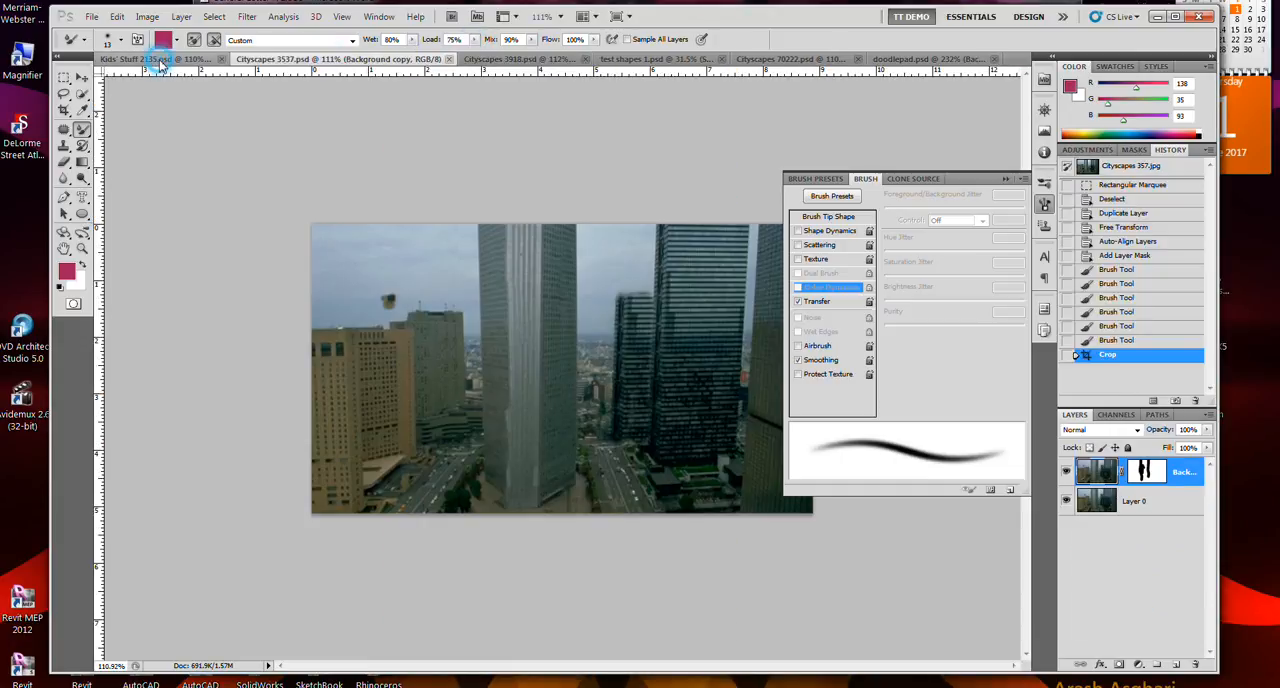
pyautogui.click(160, 59)
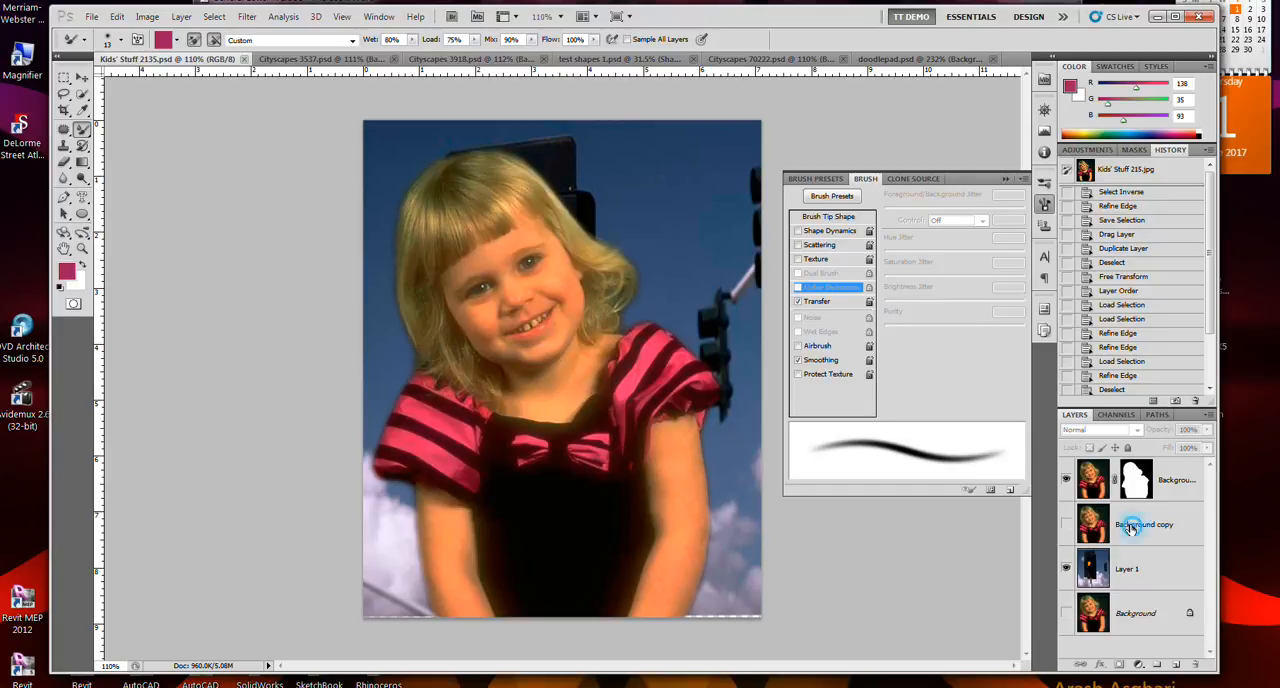
# - Hide the masked portrait layer and the traffic-light Layer 1, and show only the original Background layer
pyautogui.click(1130, 530)
pyautogui.click(1066, 479)
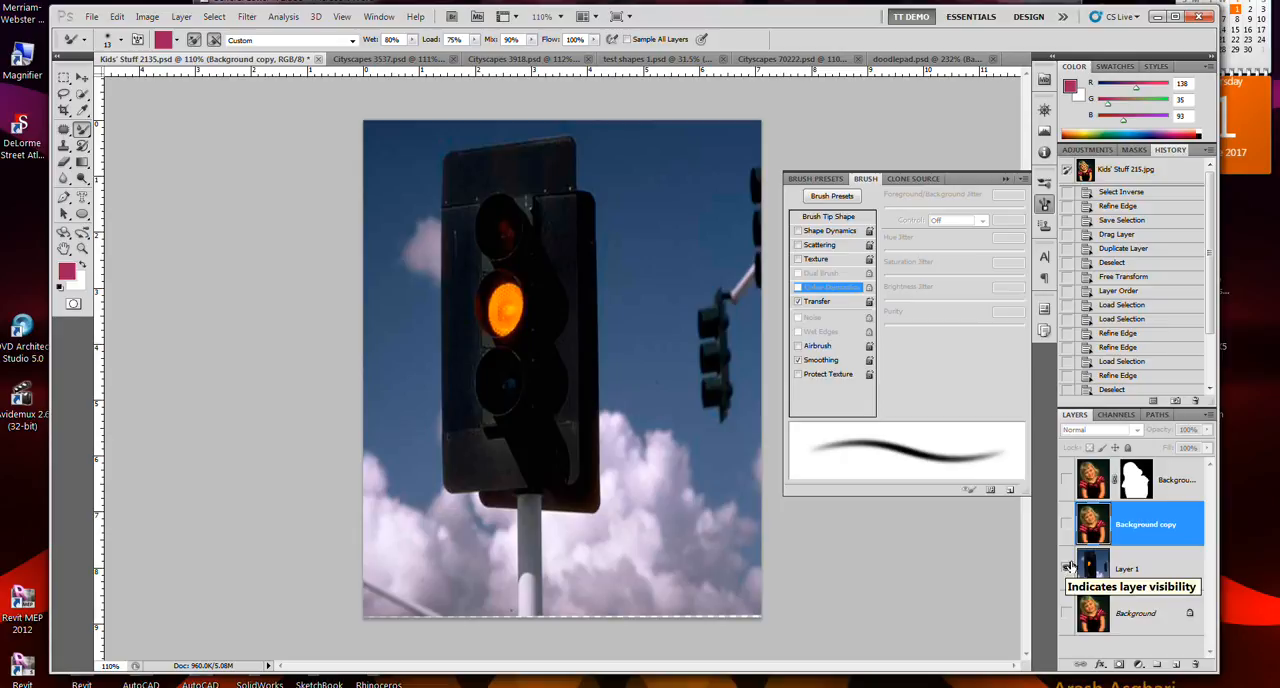
pyautogui.click(1066, 568)
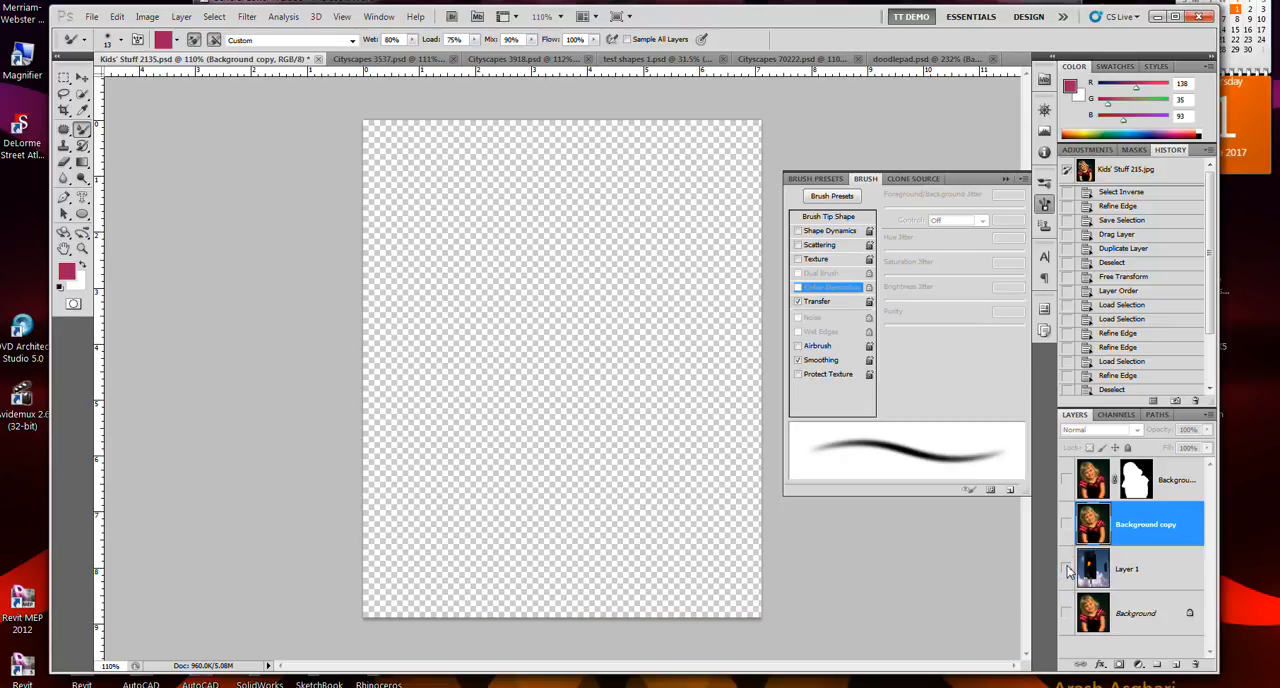
pyautogui.click(1066, 613)
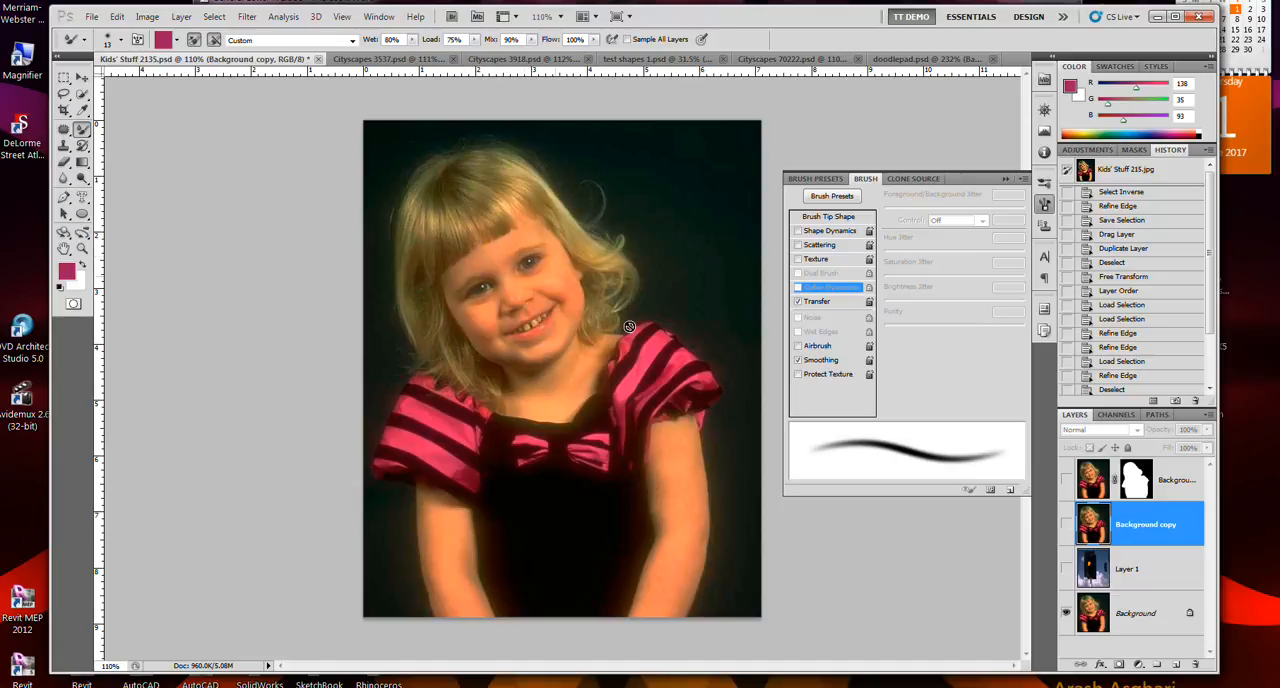
# - Duplicate the original Background layer within Kids' Stuff 2135.psd
pyautogui.rightClick(1117, 610)
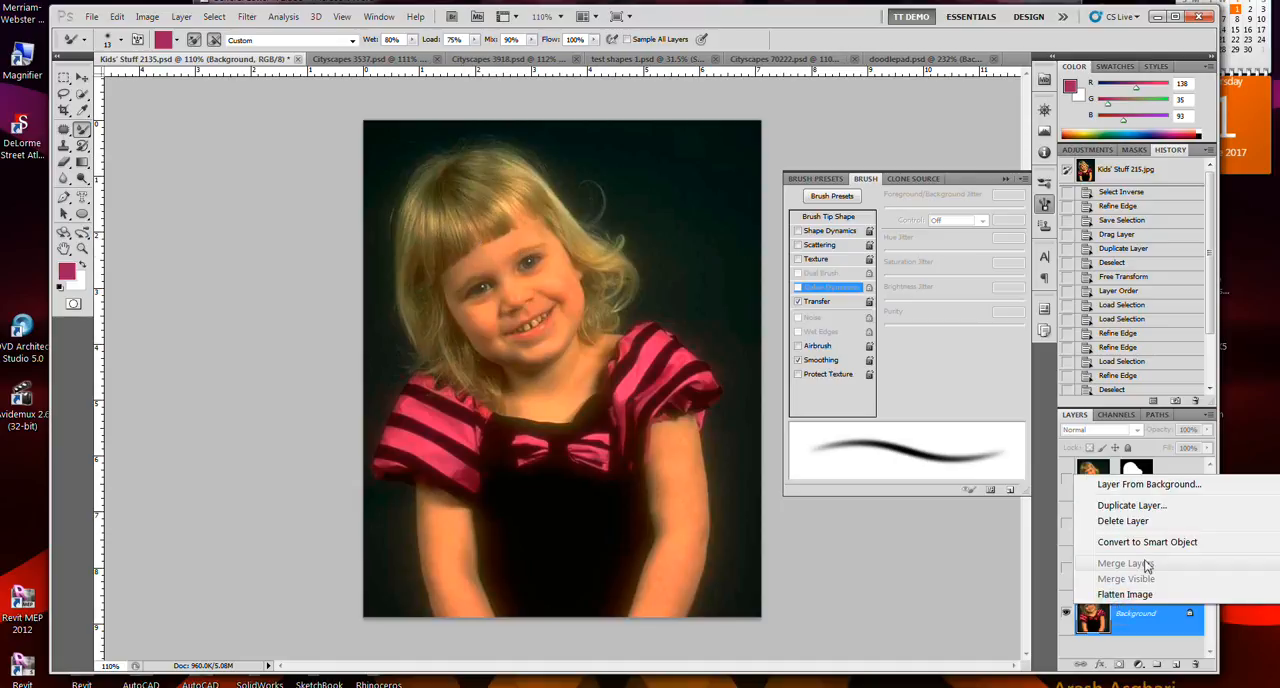
pyautogui.click(1131, 505)
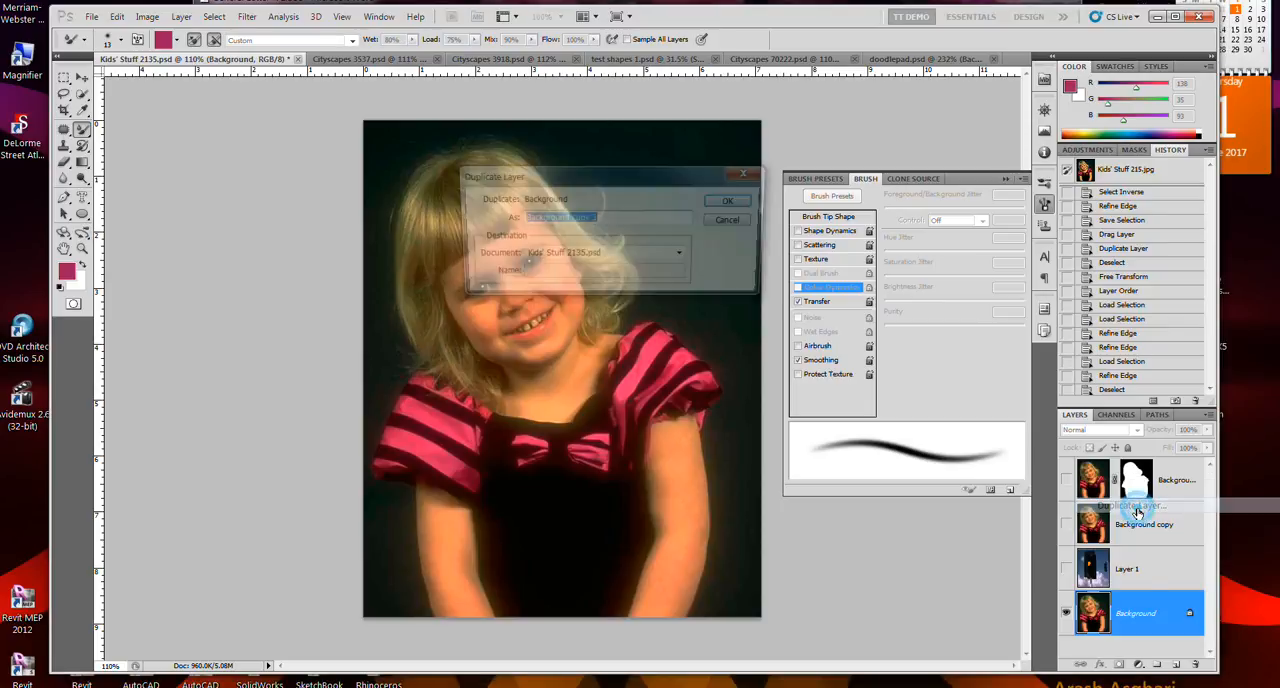
pyautogui.click(743, 206)
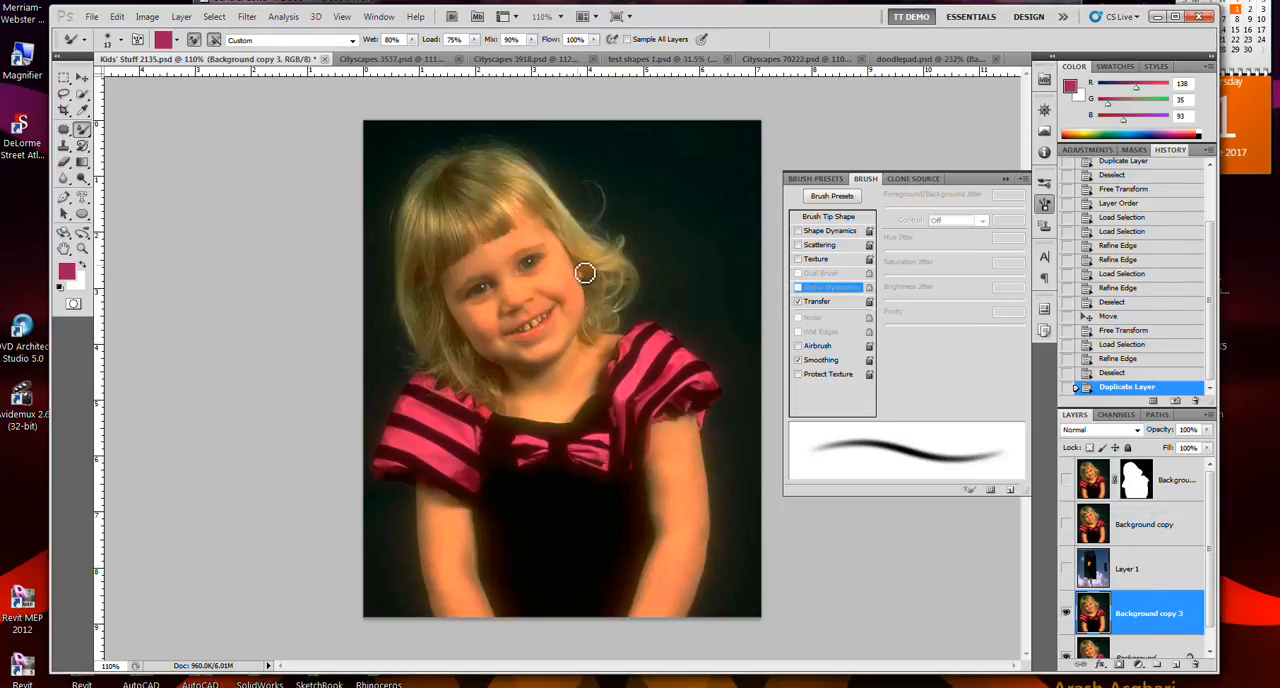
# - Smear a hair strand outward, then set the Mixer Brush Load to 100% and pull two strokes from the face's edge into the background
pyautogui.scroll(4, 585, 271)
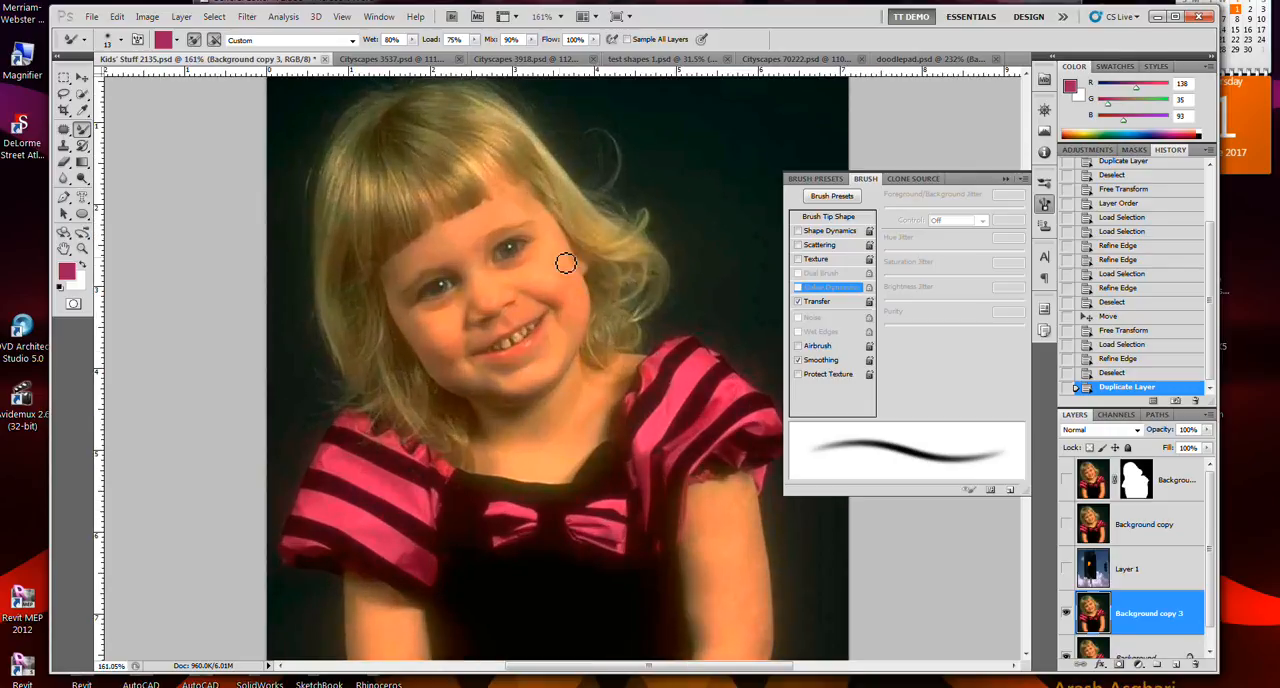
pyautogui.moveTo(650, 218); pyautogui.dragTo(669, 183)
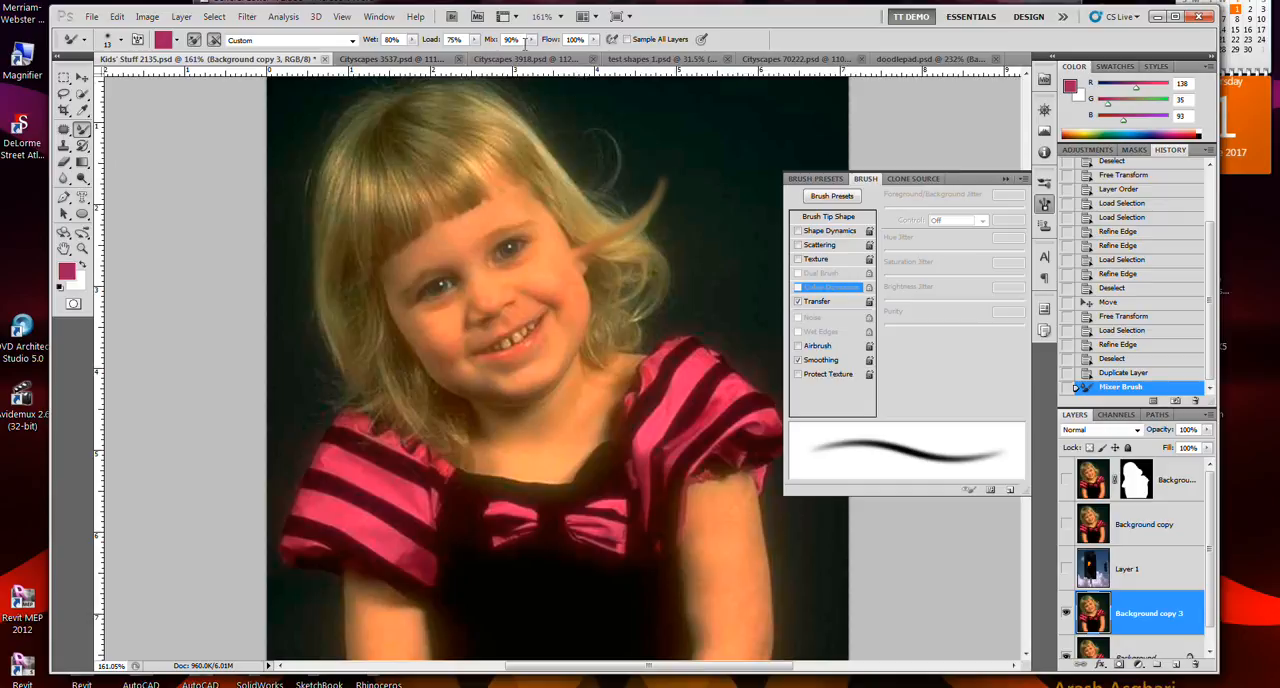
pyautogui.click(474, 39)
pyautogui.moveTo(479, 58); pyautogui.dragTo(495, 62)
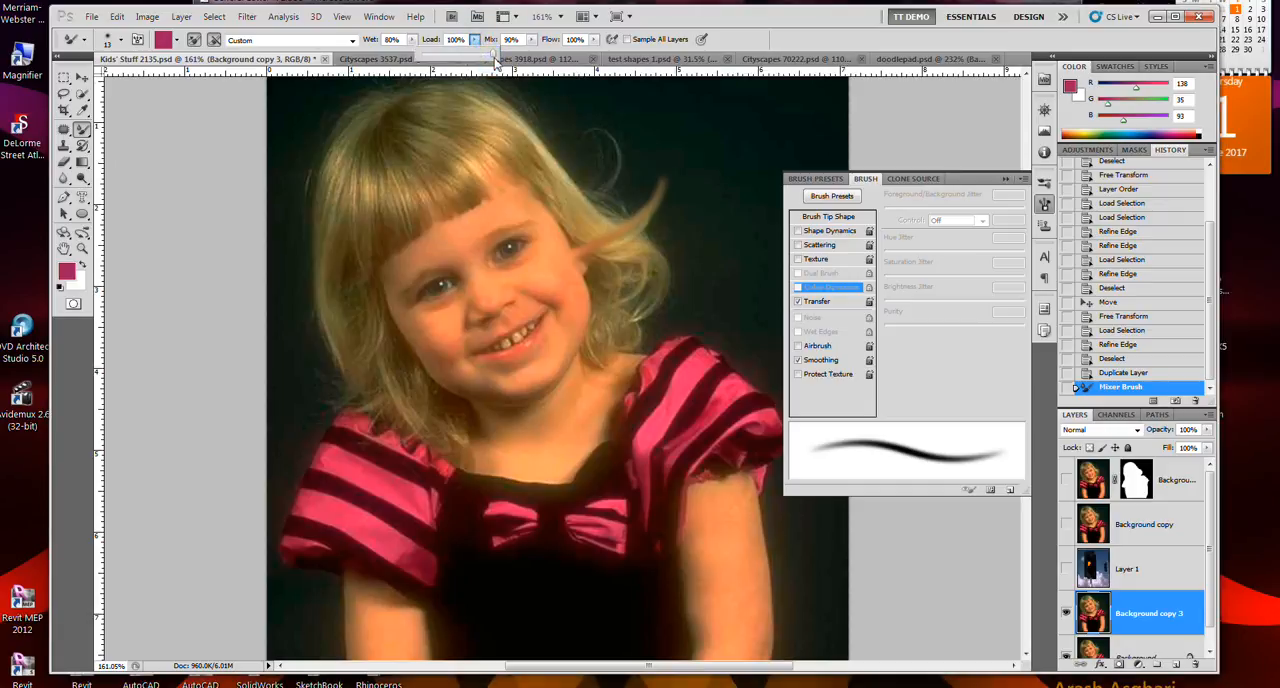
pyautogui.click(565, 248)
pyautogui.moveTo(565, 246); pyautogui.dragTo(697, 117)
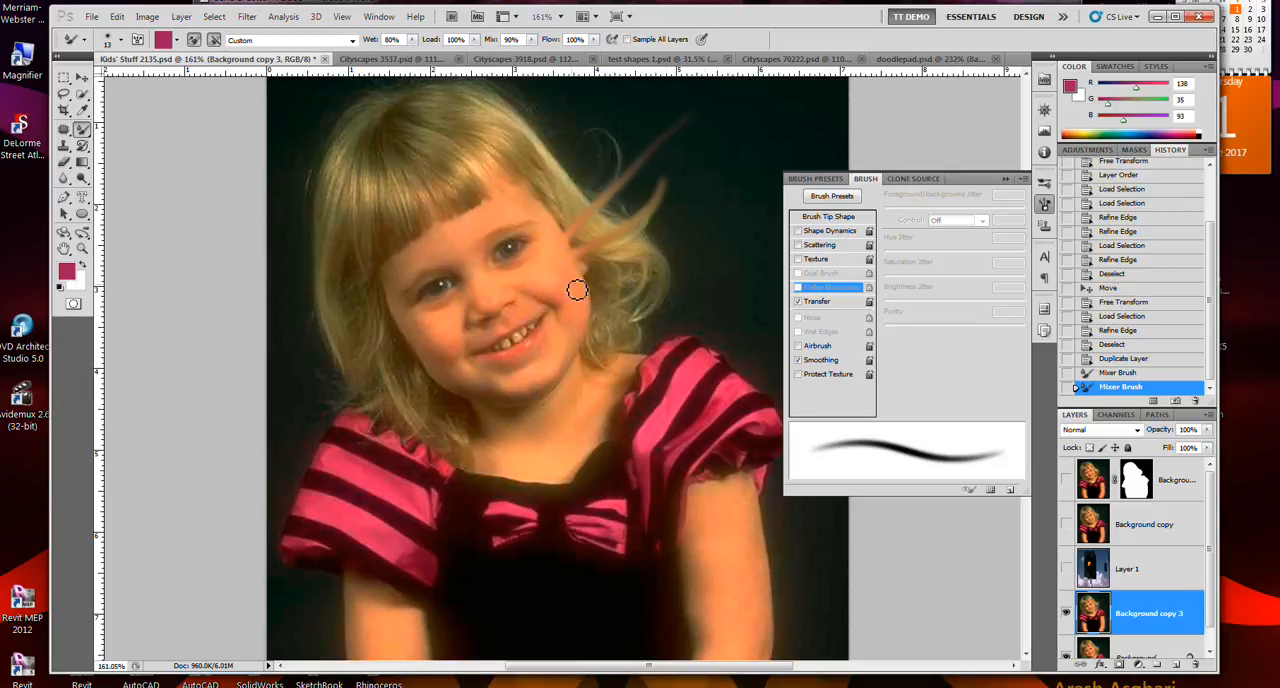
pyautogui.moveTo(574, 286); pyautogui.dragTo(737, 261)
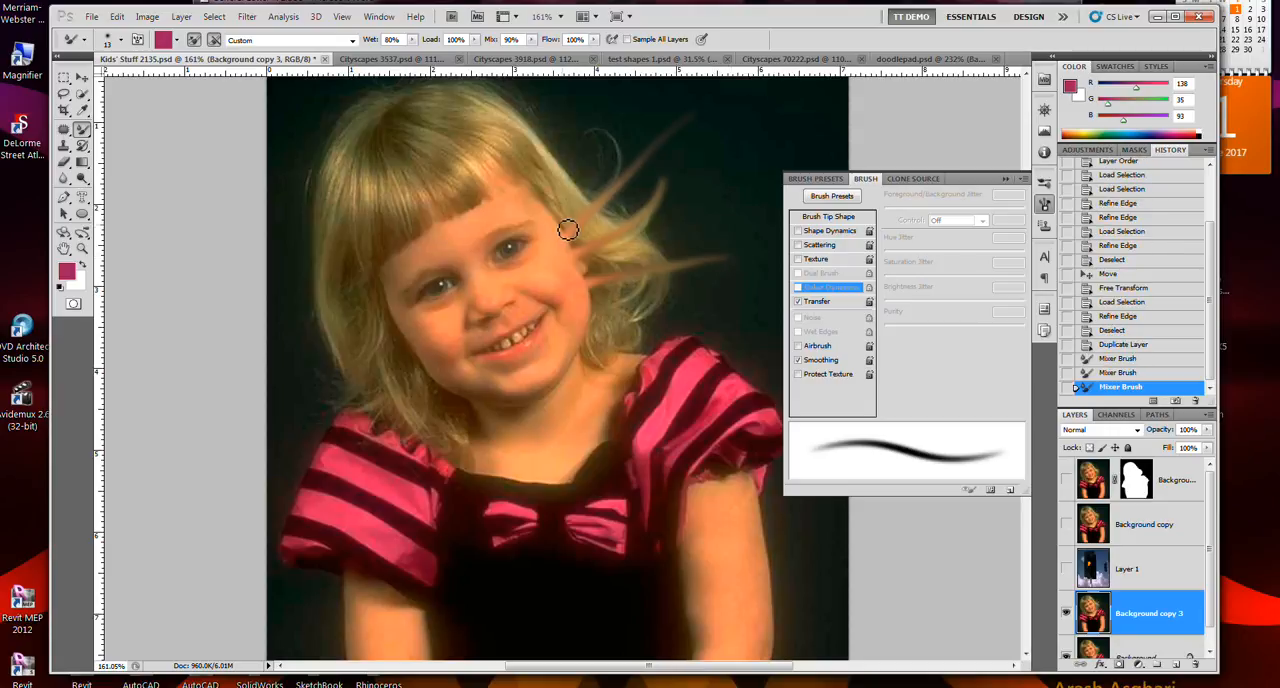
# - Undo the Mixer Brush strokes and smear new, shorter strands outward from the hair beside the face
pyautogui.hotkey('ctrl', 'z')
pyautogui.hotkey('ctrl', 'z')
pyautogui.hotkey('ctrl', 'alt', 'z')
pyautogui.hotkey('ctrl', 'alt', 'z')
pyautogui.hotkey('ctrl', 'alt', 'z')
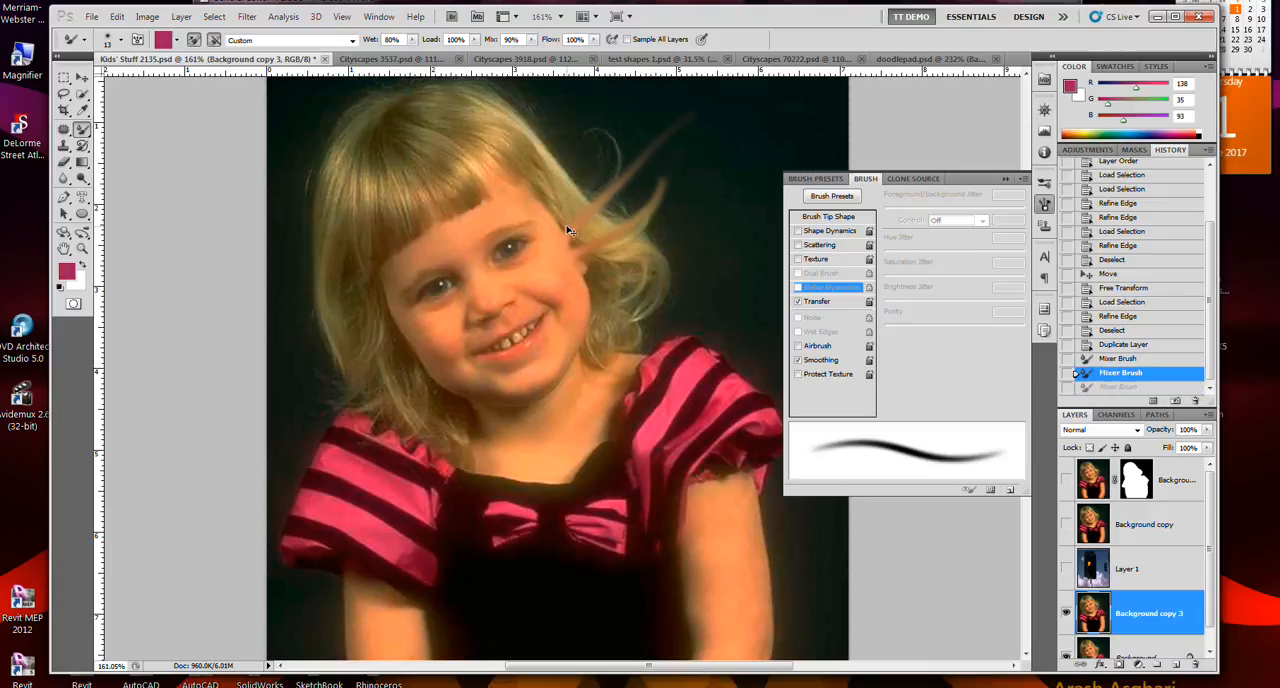
pyautogui.moveTo(624, 244); pyautogui.dragTo(688, 177)
pyautogui.moveTo(608, 215)
pyautogui.mouseDown()
pyautogui.moveTo(637, 191)
pyautogui.moveTo(585, 209)
pyautogui.moveTo(624, 178)
pyautogui.moveTo(576, 186)
pyautogui.moveTo(591, 177)
pyautogui.mouseUp()
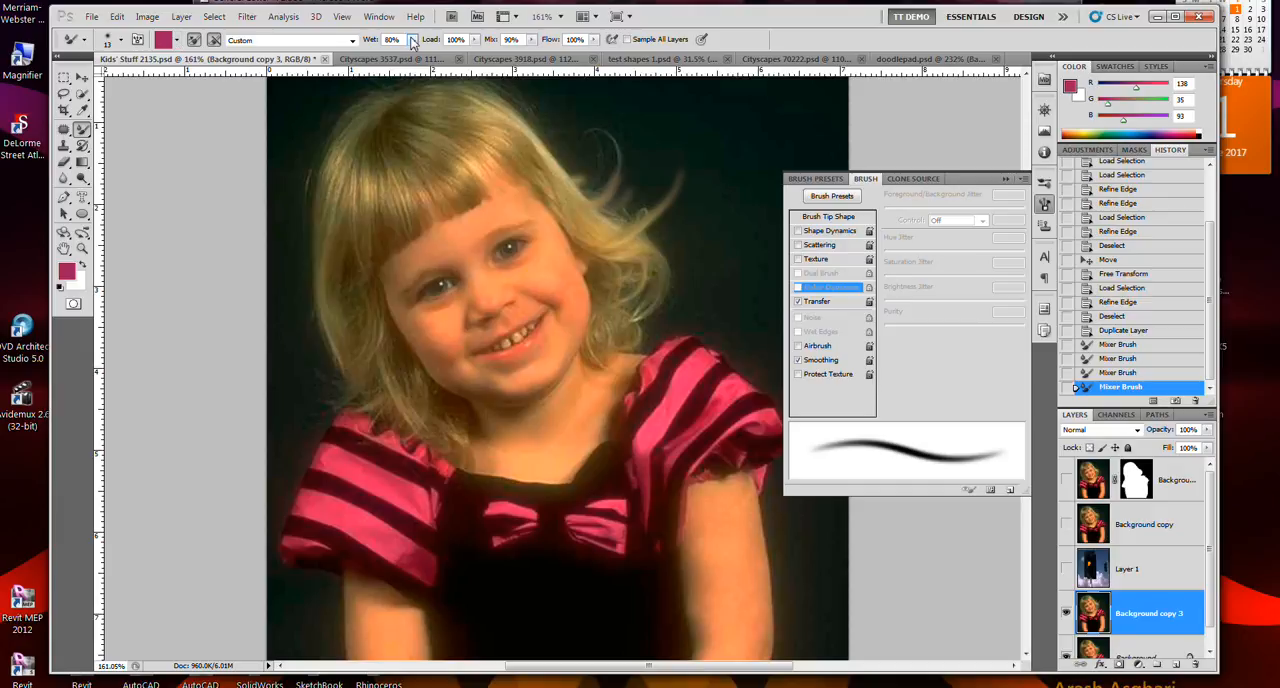
# - Set the Mixer Brush Load to 1% and smear two strands from the hair up into the dark background
pyautogui.click(476, 40)
pyautogui.moveTo(431, 60); pyautogui.dragTo(400, 62)
pyautogui.moveTo(570, 185)
pyautogui.mouseDown()
pyautogui.moveTo(665, 147)
pyautogui.moveTo(718, 106)
pyautogui.moveTo(770, 98)
pyautogui.mouseUp()
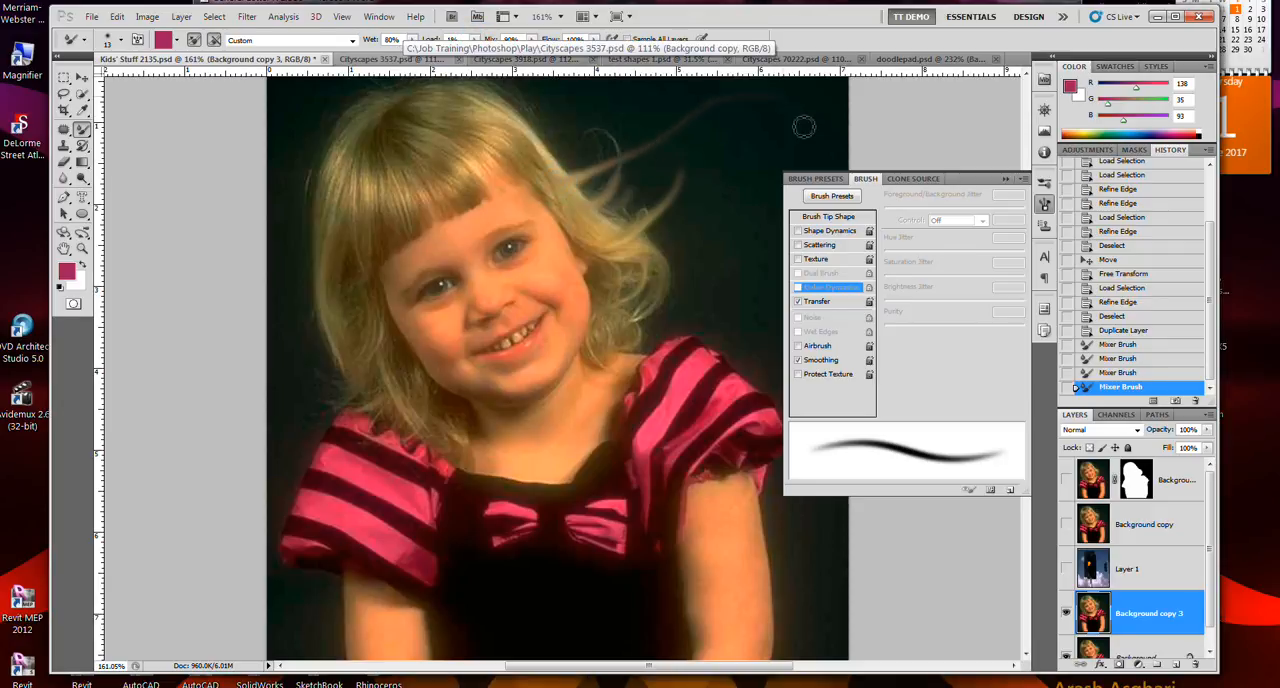
pyautogui.moveTo(572, 205); pyautogui.dragTo(677, 147)
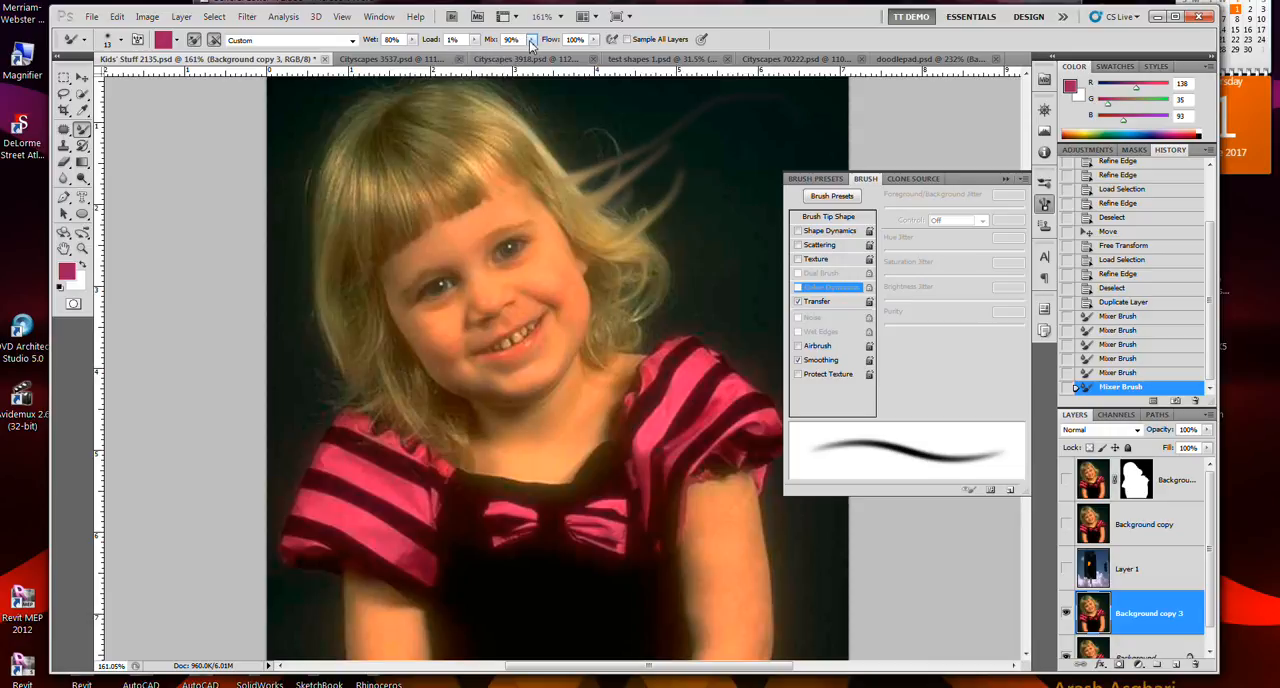
# - Set the Mixer Brush Mix to 24% and paint two short strands outward from the upper edge of the hair
pyautogui.moveTo(504, 64); pyautogui.dragTo(486, 62)
pyautogui.moveTo(528, 140); pyautogui.dragTo(598, 124)
pyautogui.moveTo(529, 163); pyautogui.dragTo(597, 149)
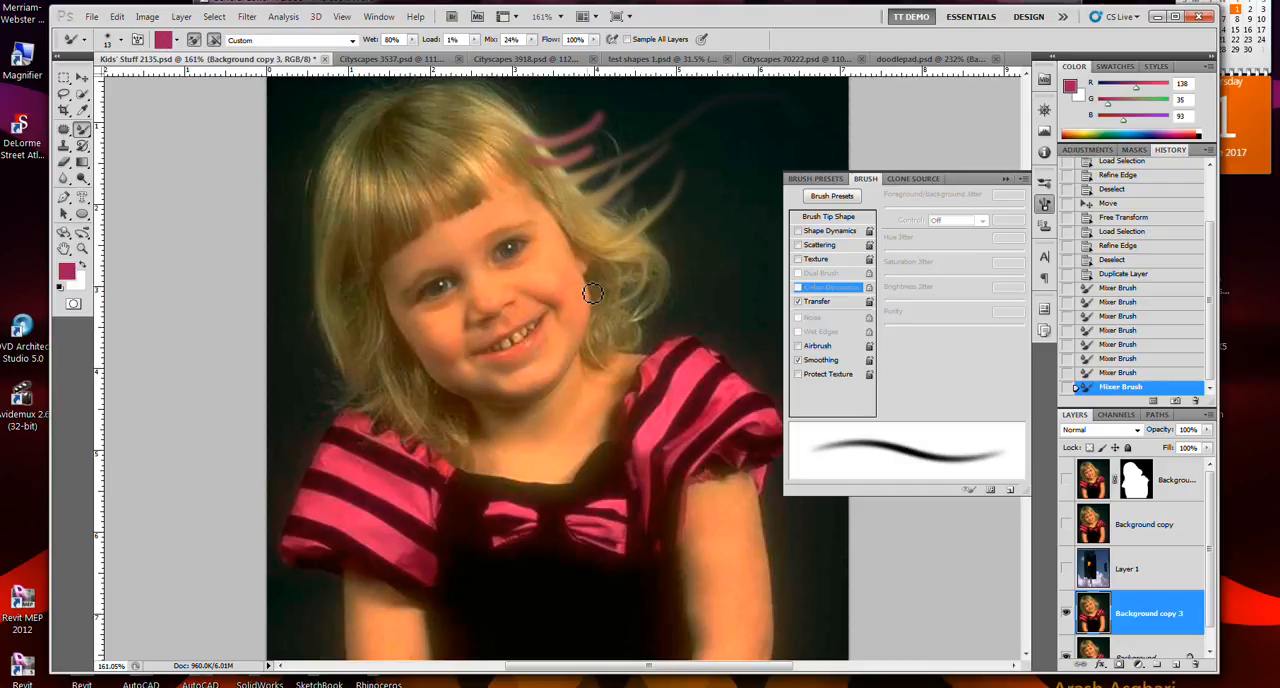
# - Load the Mixer Brush from the striped sleeve, the cheek and finally the eye, and paint a long strand out from the hair
pyautogui.keyDown('alt'); pyautogui.click(692, 382); pyautogui.keyUp('alt')
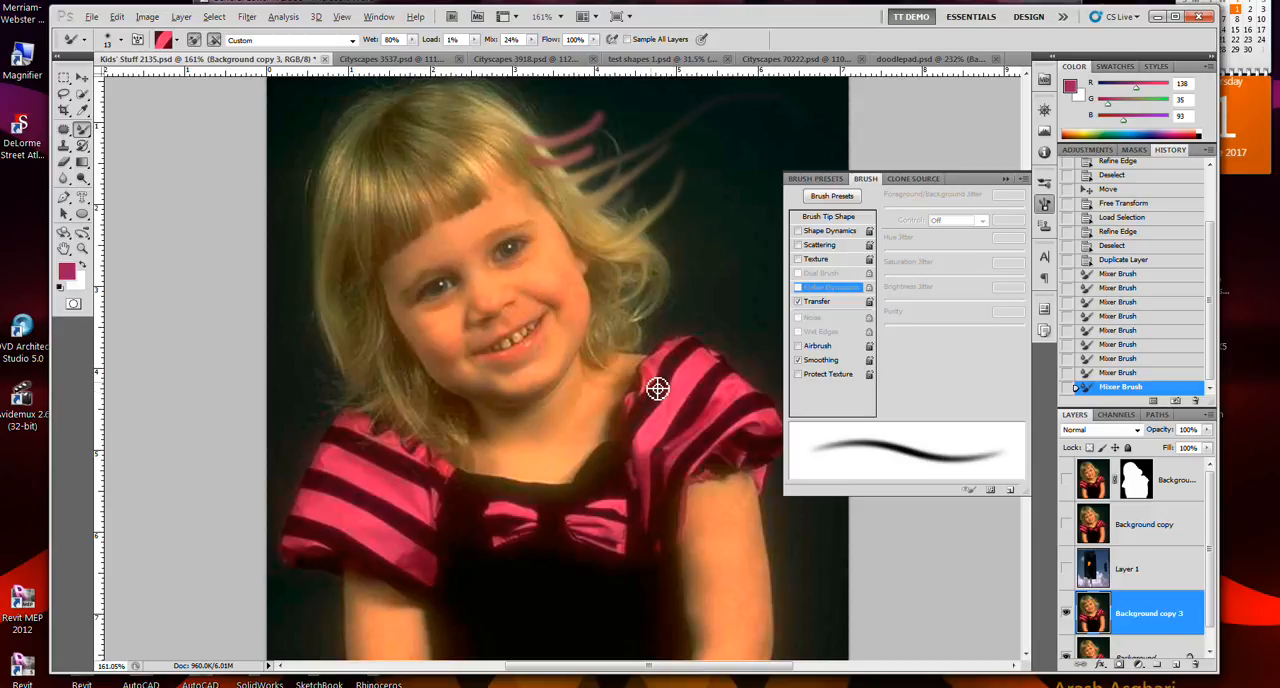
pyautogui.keyDown('alt'); pyautogui.click(662, 392); pyautogui.keyUp('alt')
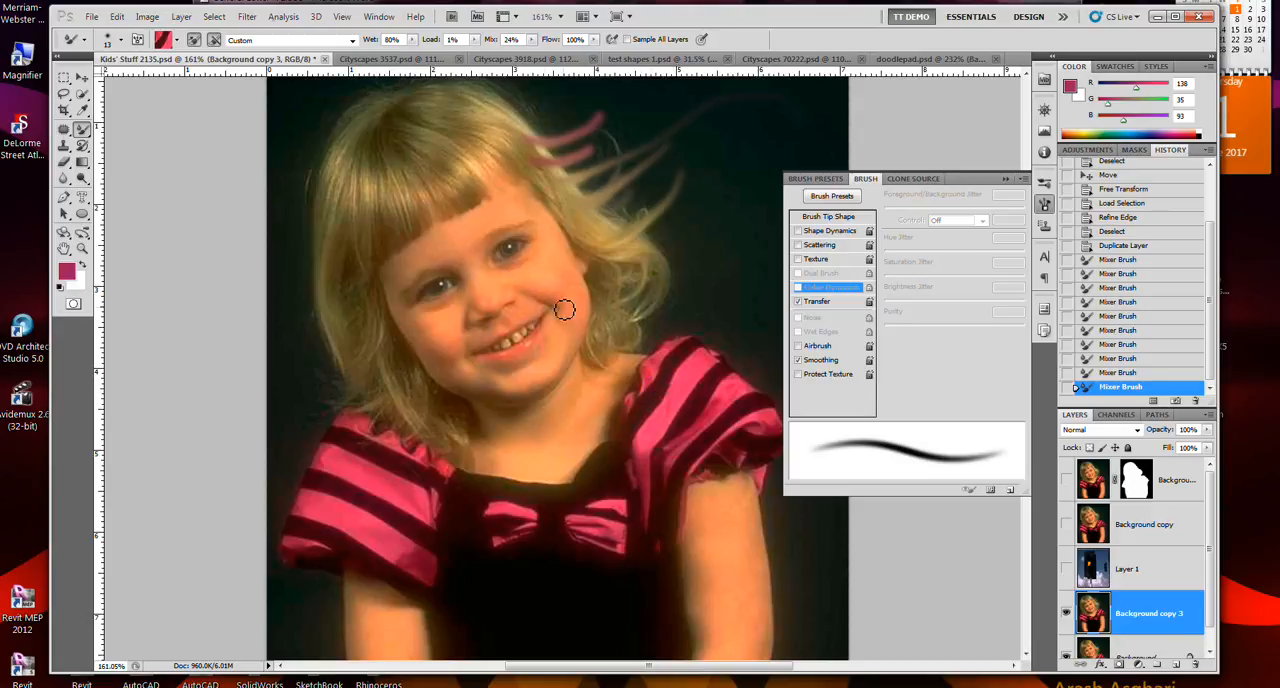
pyautogui.keyDown('alt'); pyautogui.click(539, 263); pyautogui.keyUp('alt')
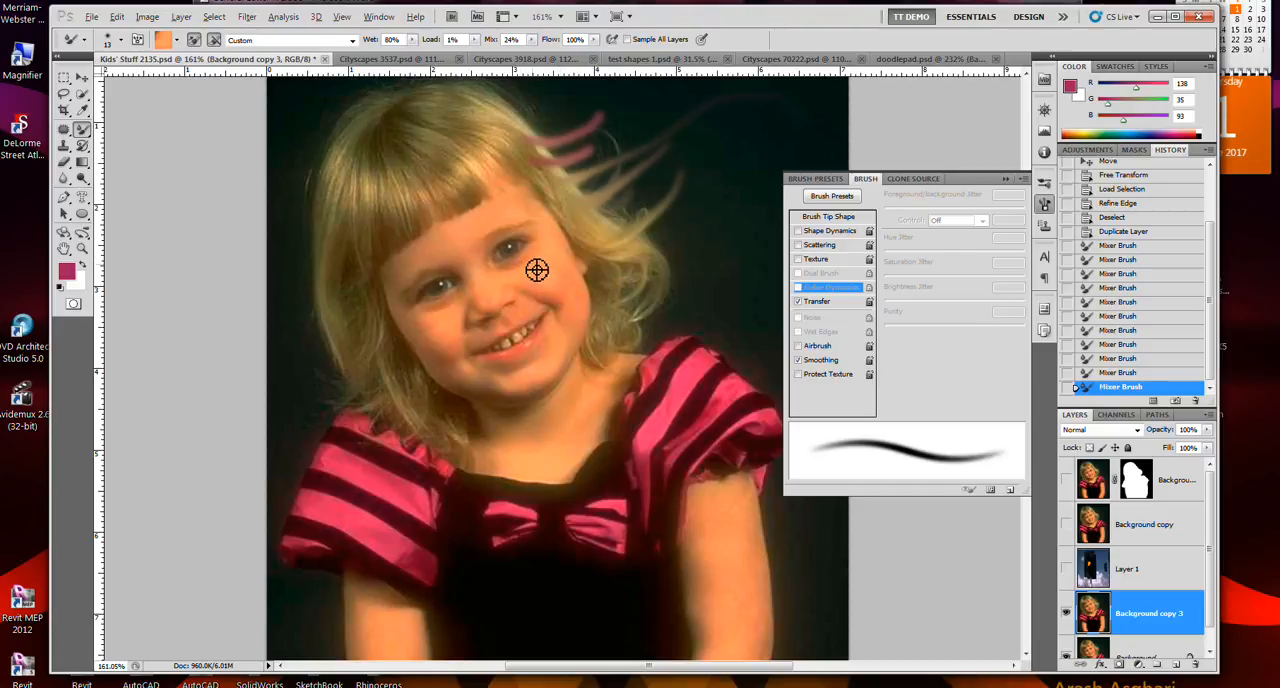
pyautogui.keyDown('alt'); pyautogui.click(510, 251); pyautogui.keyUp('alt')
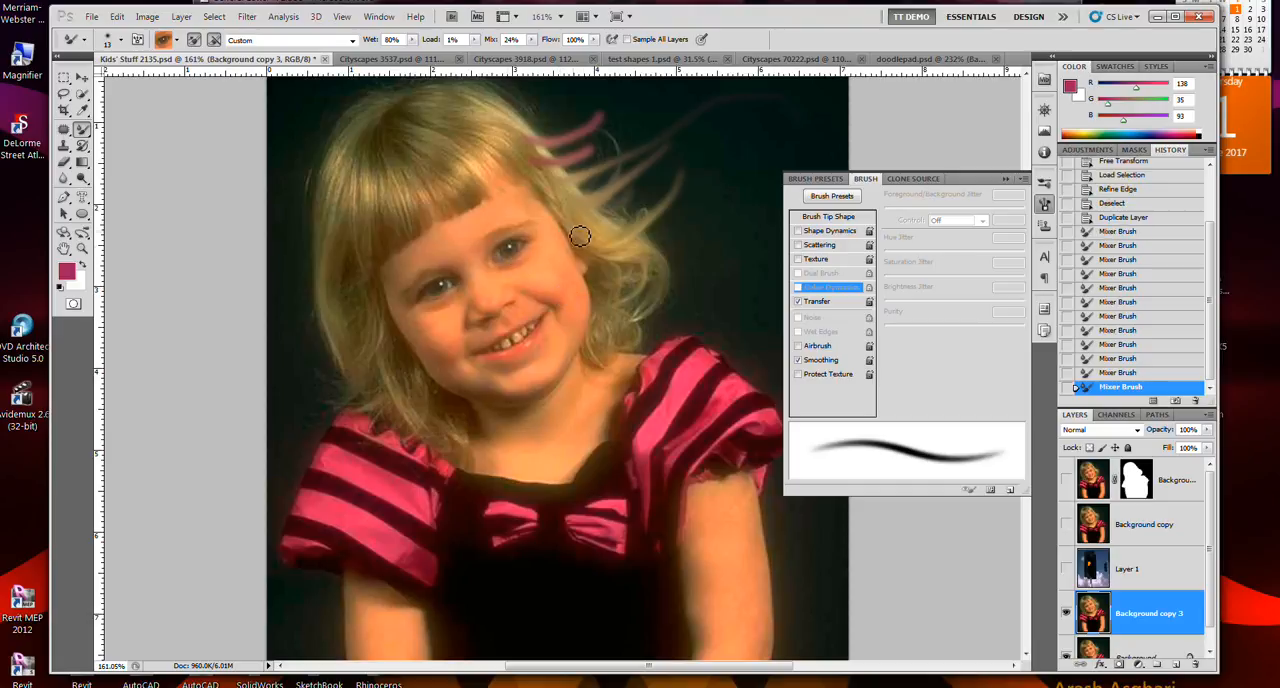
pyautogui.moveTo(612, 232)
pyautogui.mouseDown()
pyautogui.moveTo(676, 196)
pyautogui.moveTo(718, 145)
pyautogui.mouseUp()
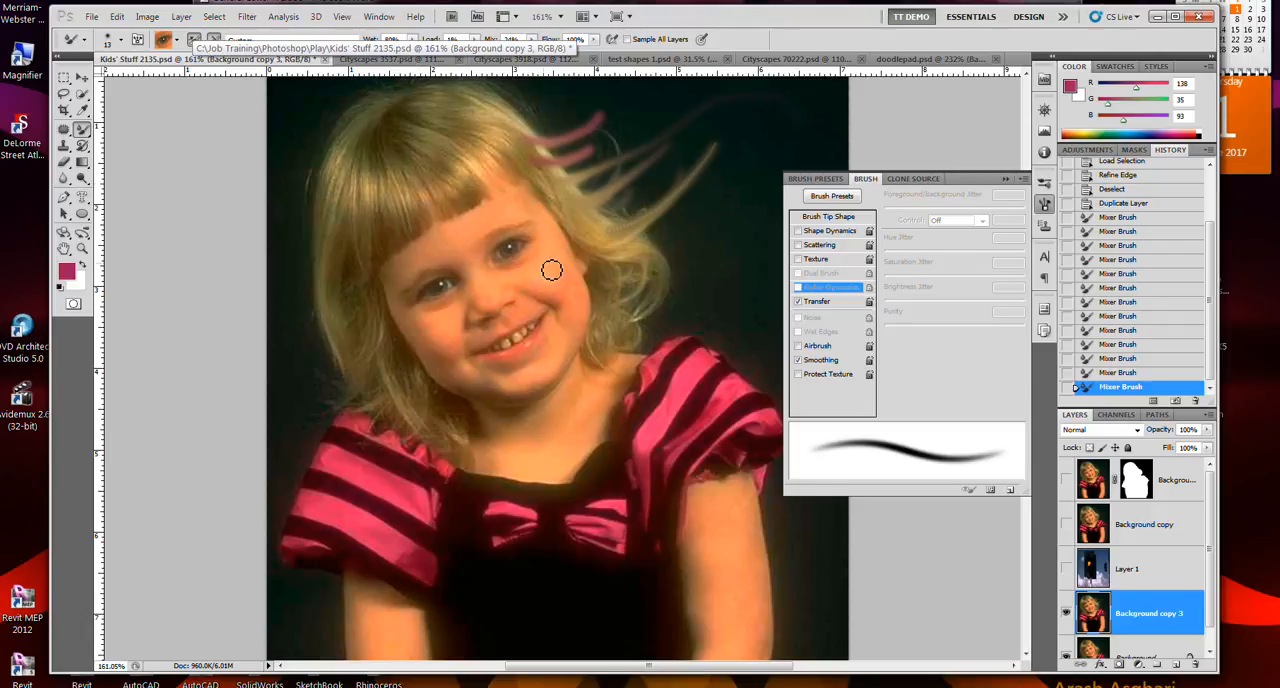
# - Set the Mixer Brush Wet to 100% and dab a short stroke on the cheek beside the eye
pyautogui.click(412, 40)
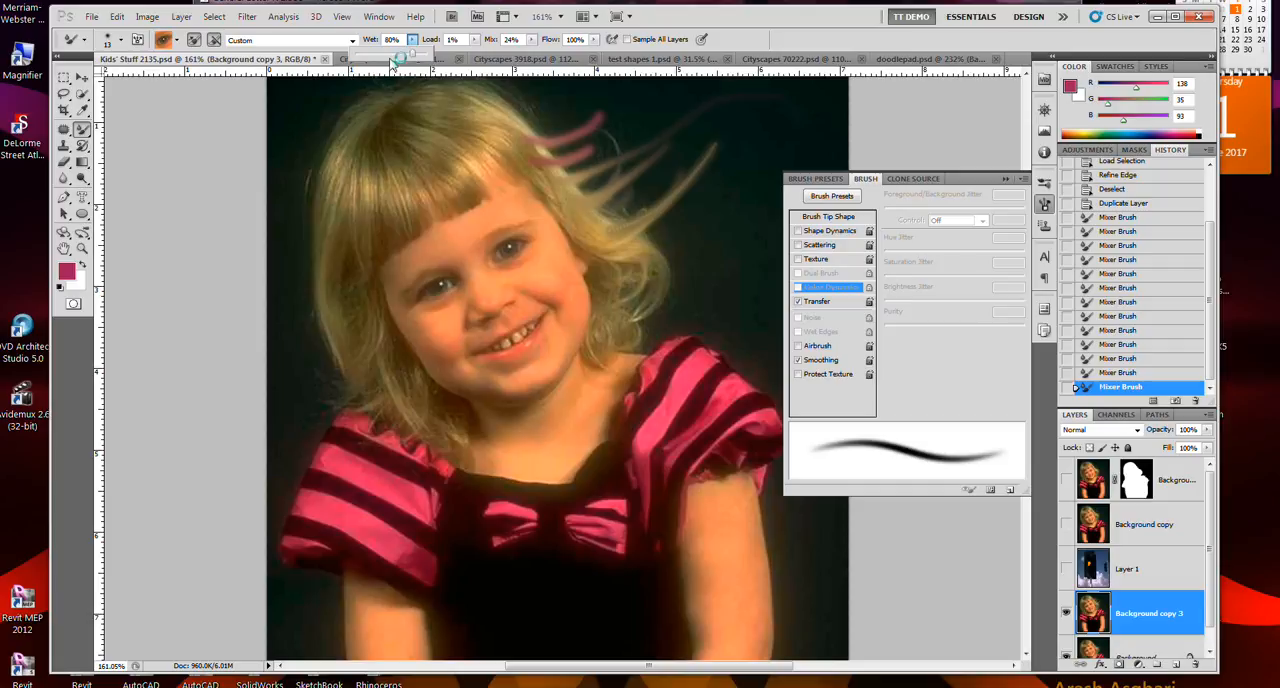
pyautogui.moveTo(387, 62); pyautogui.dragTo(437, 64)
pyautogui.moveTo(563, 271)
pyautogui.mouseDown()
pyautogui.moveTo(563, 257)
pyautogui.moveTo(580, 279)
pyautogui.moveTo(578, 261)
pyautogui.moveTo(600, 262)
pyautogui.moveTo(562, 262)
pyautogui.mouseUp()
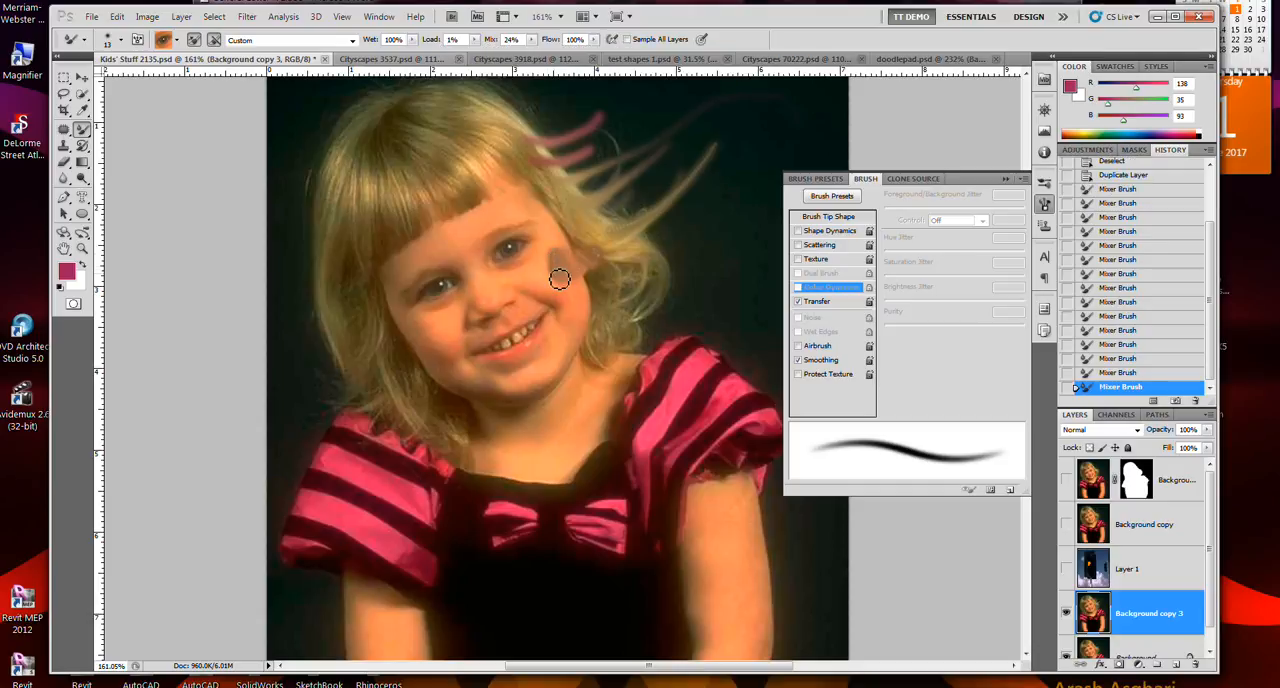
# - Clean the Mixer Brush, turn on Load Solid Colors Only and sample the pink of the sleeve
pyautogui.click(177, 44)
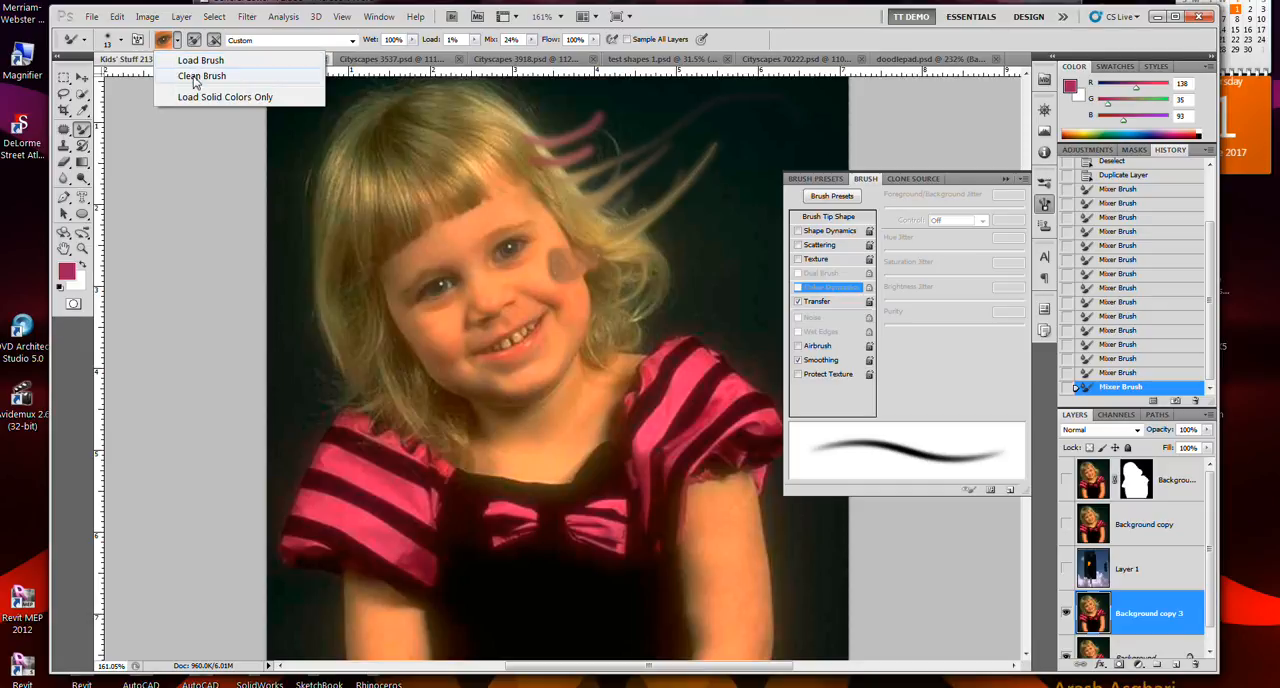
pyautogui.click(190, 76)
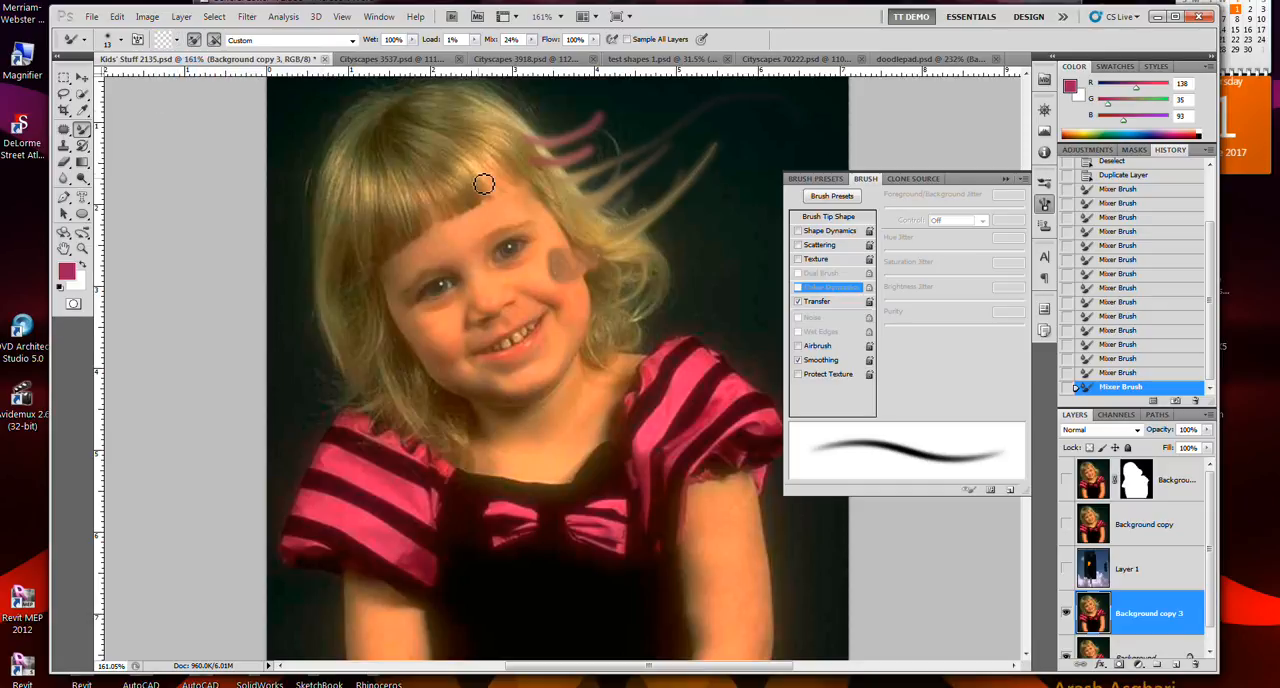
pyautogui.click(176, 41)
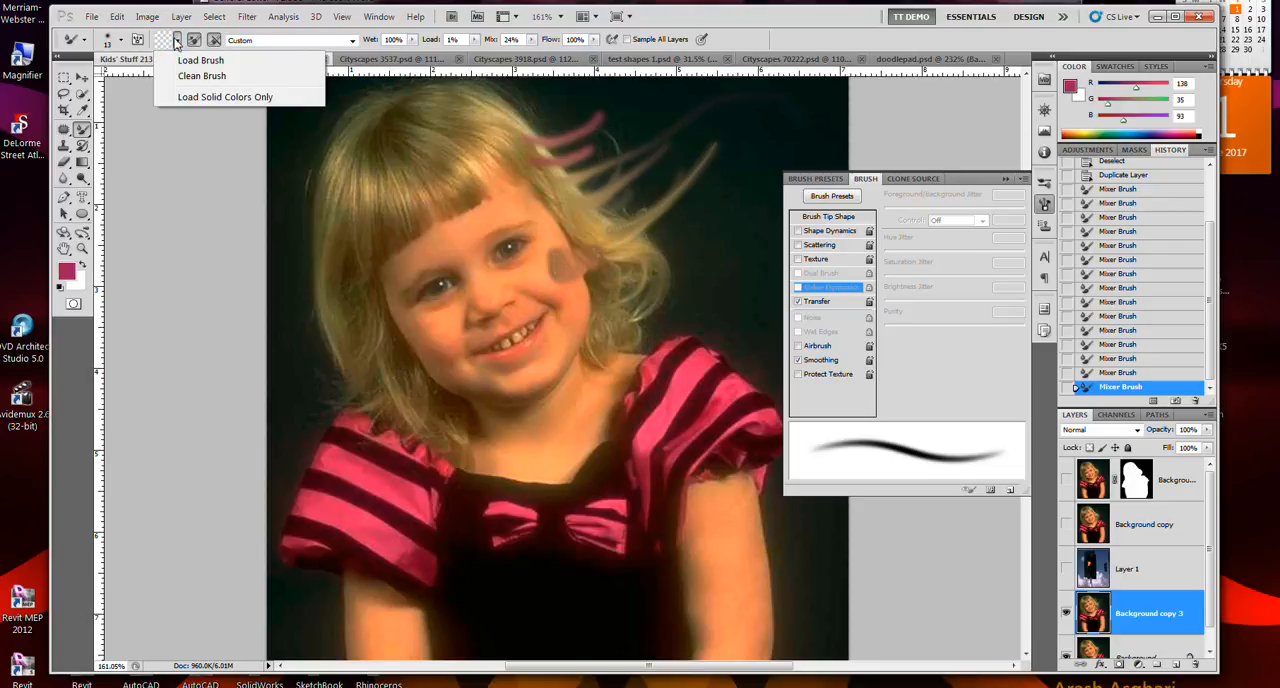
pyautogui.click(197, 97)
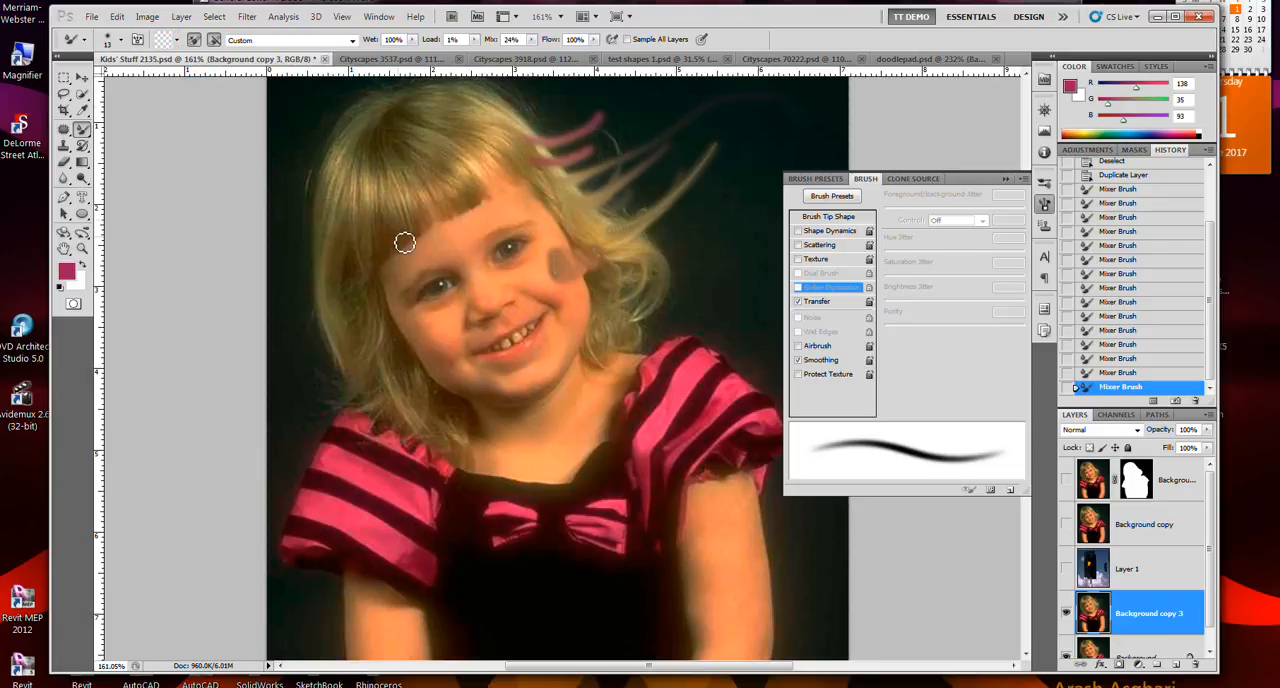
pyautogui.keyDown('alt'); pyautogui.click(686, 375); pyautogui.keyUp('alt')
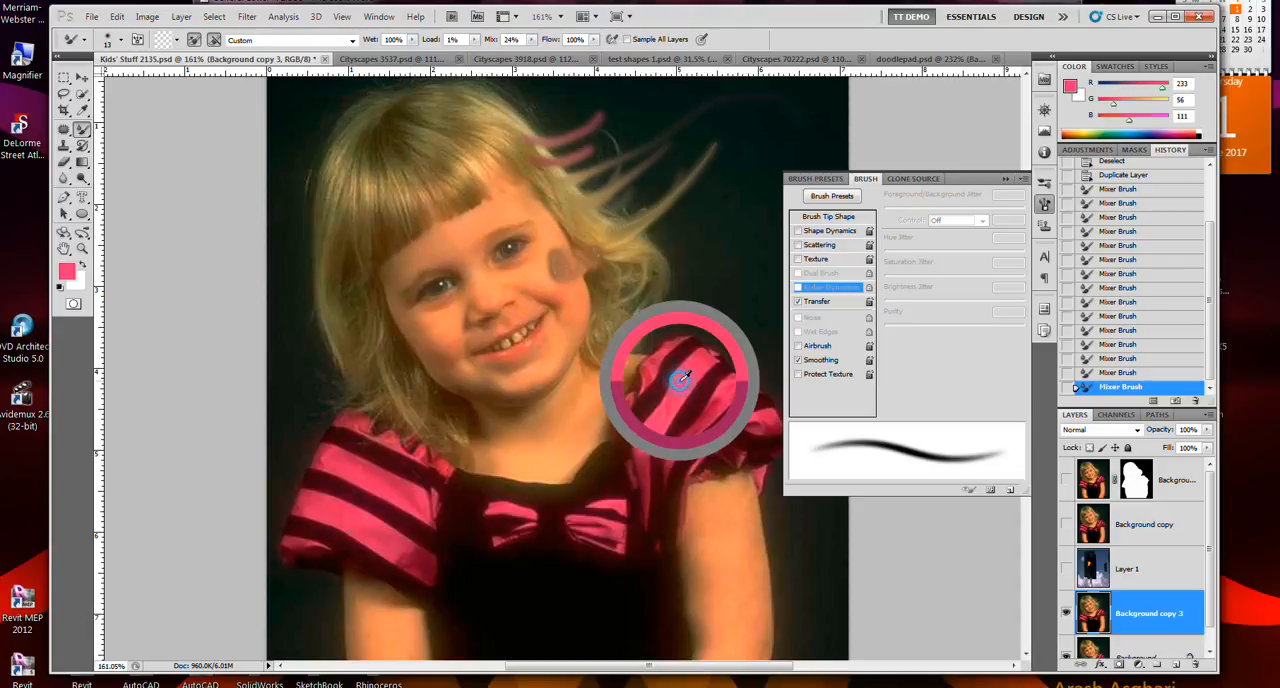
# - Reload the Mixer Brush with the sampled pink, then clean the brush
pyautogui.click(178, 41)
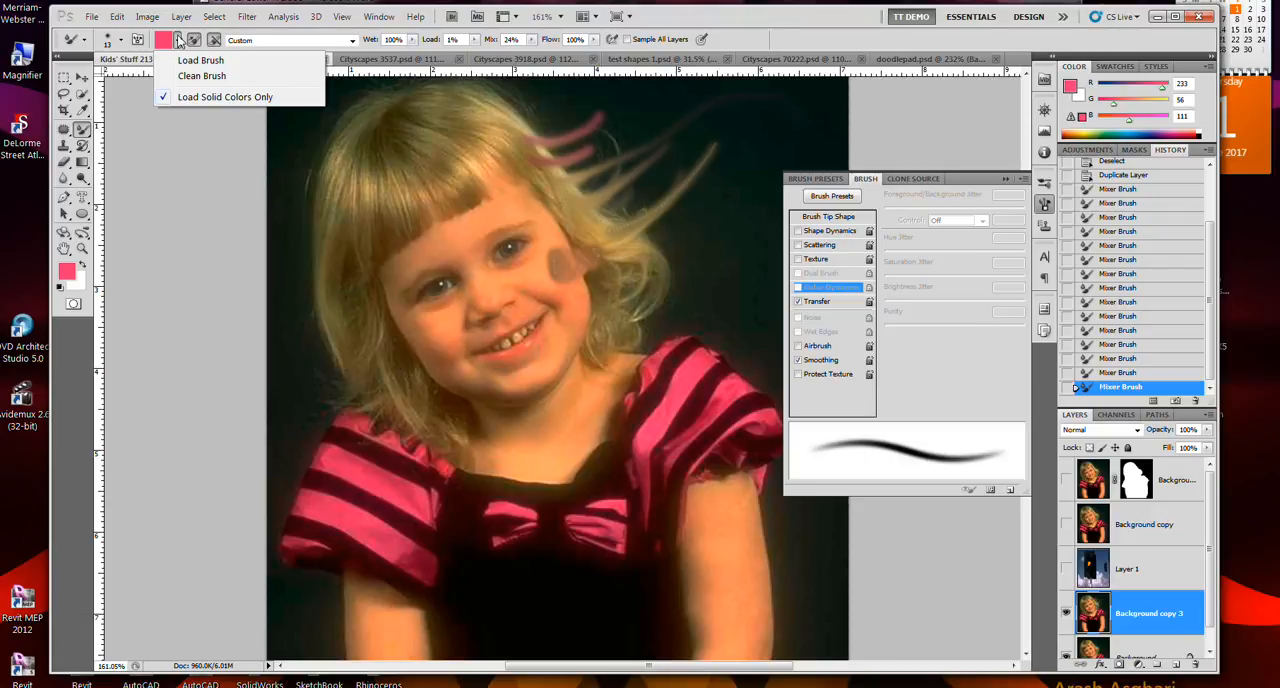
pyautogui.click(178, 41)
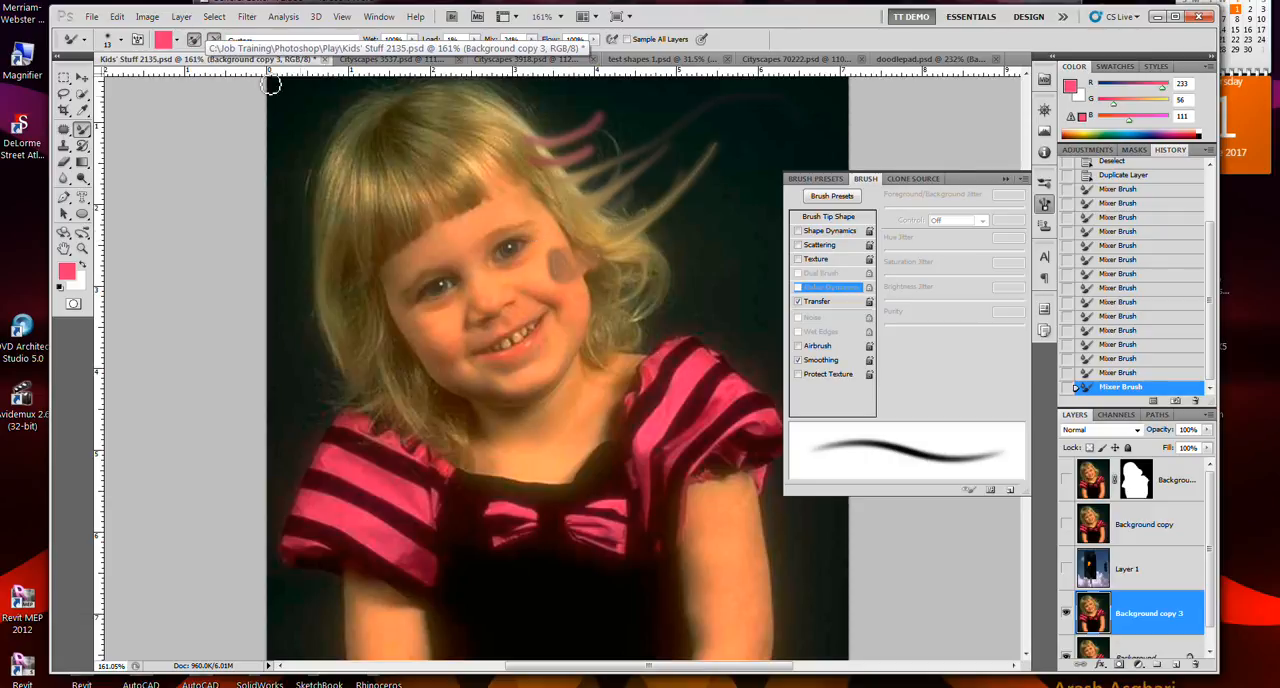
pyautogui.click(178, 44)
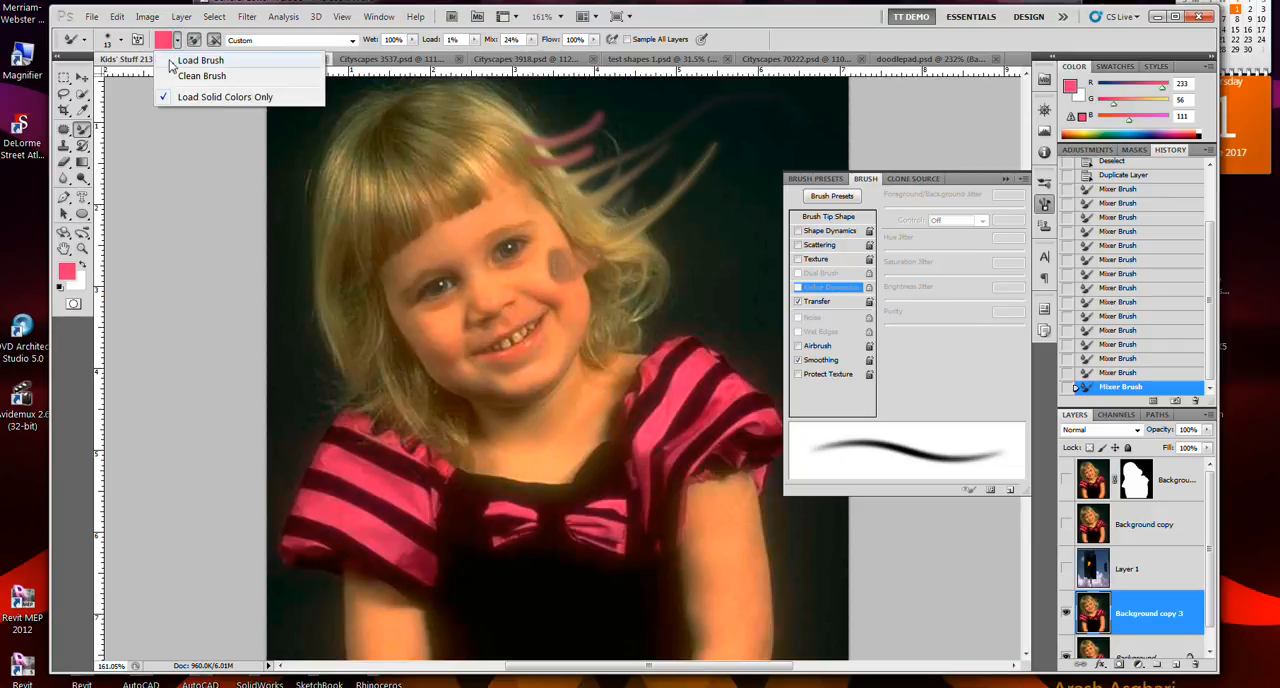
pyautogui.click(171, 61)
pyautogui.press('alt')
pyautogui.click(178, 44)
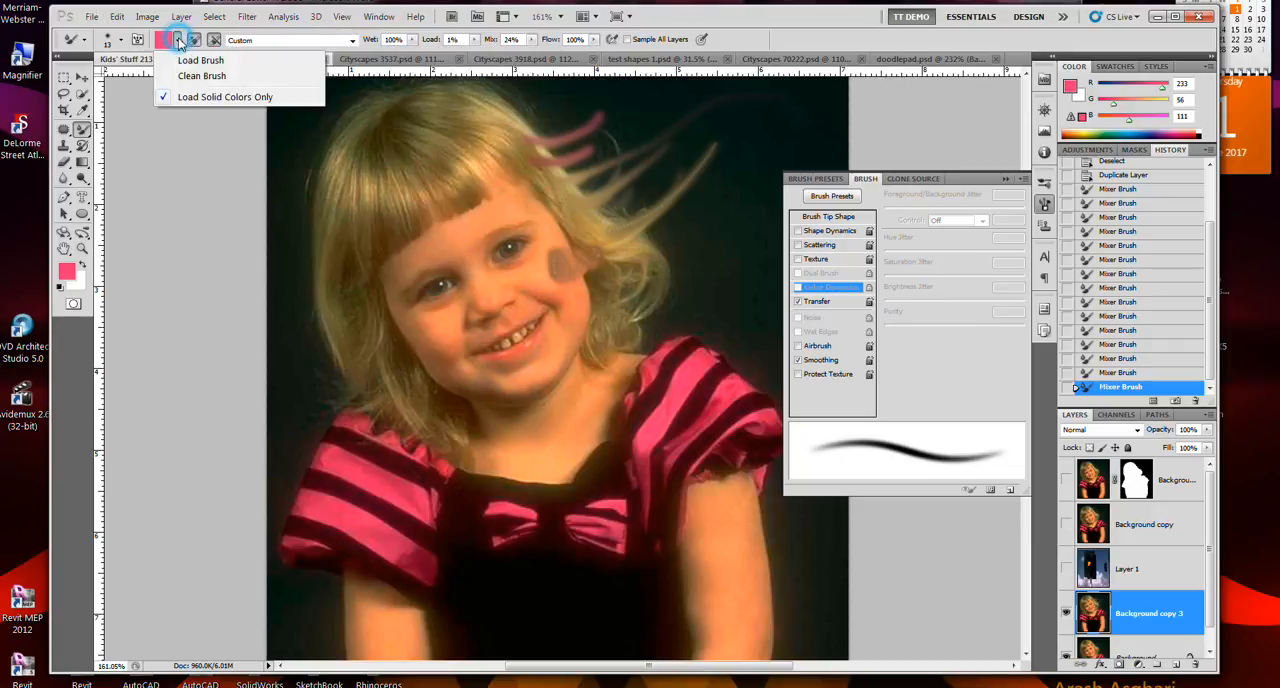
pyautogui.click(172, 76)
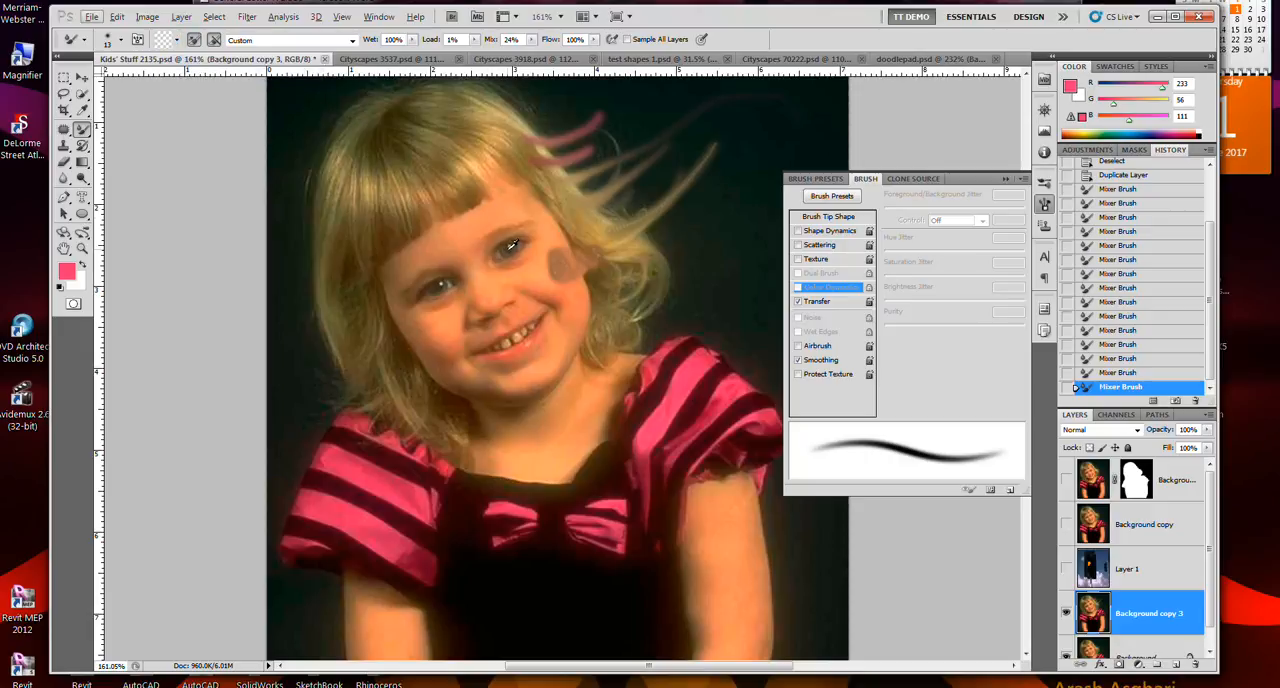
# - Sample a dark solid color from the eye, stroke over the eye and reload the Mixer Brush with that color
pyautogui.keyDown('alt'); pyautogui.click(512, 246); pyautogui.keyUp('alt')
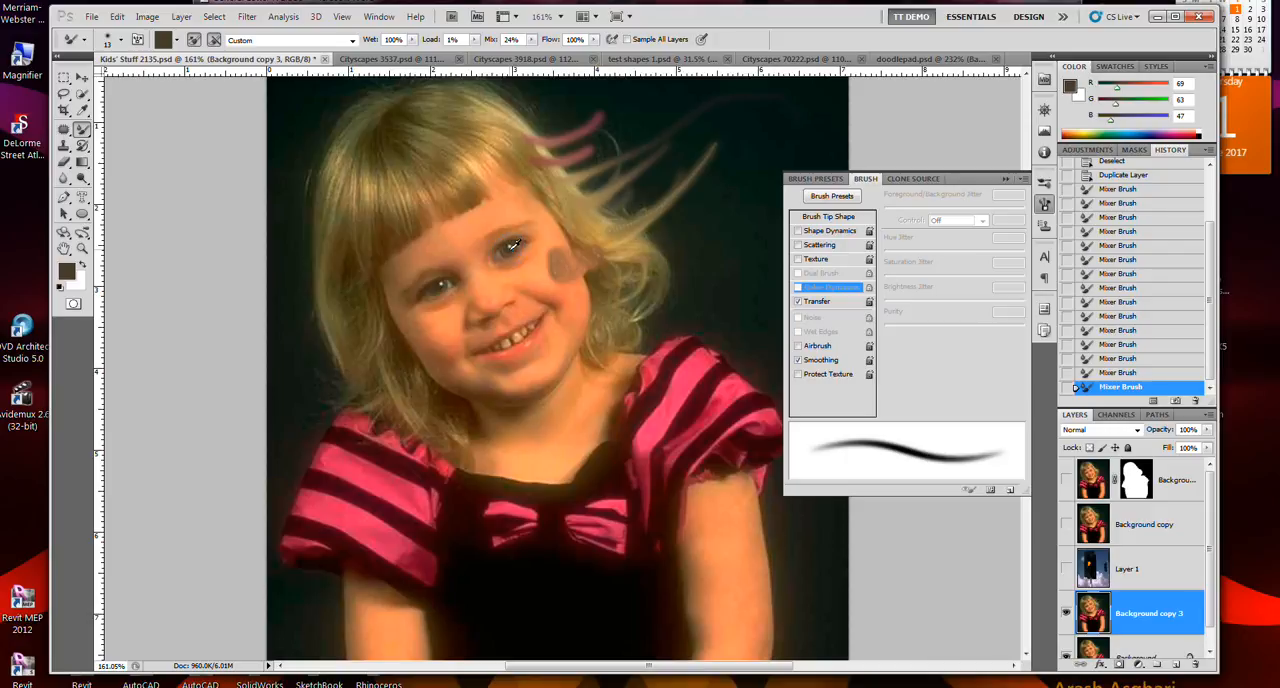
pyautogui.moveTo(520, 255); pyautogui.dragTo(510, 250)
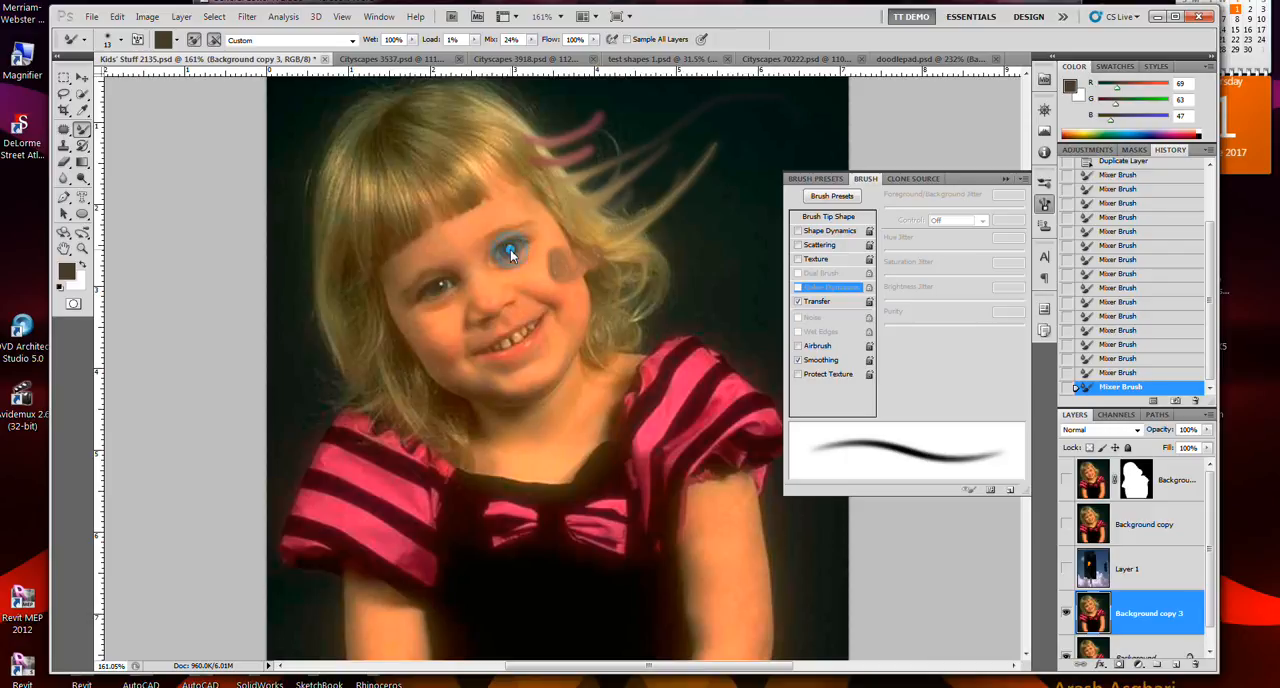
pyautogui.click(178, 41)
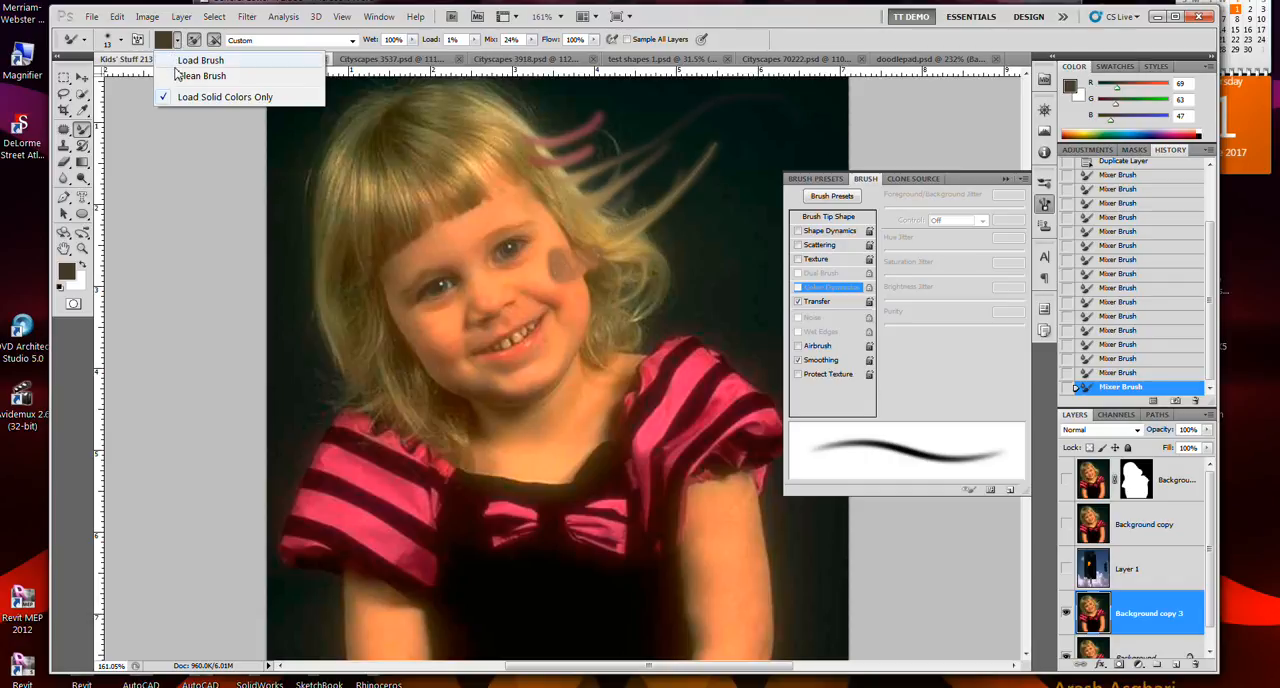
pyautogui.click(181, 62)
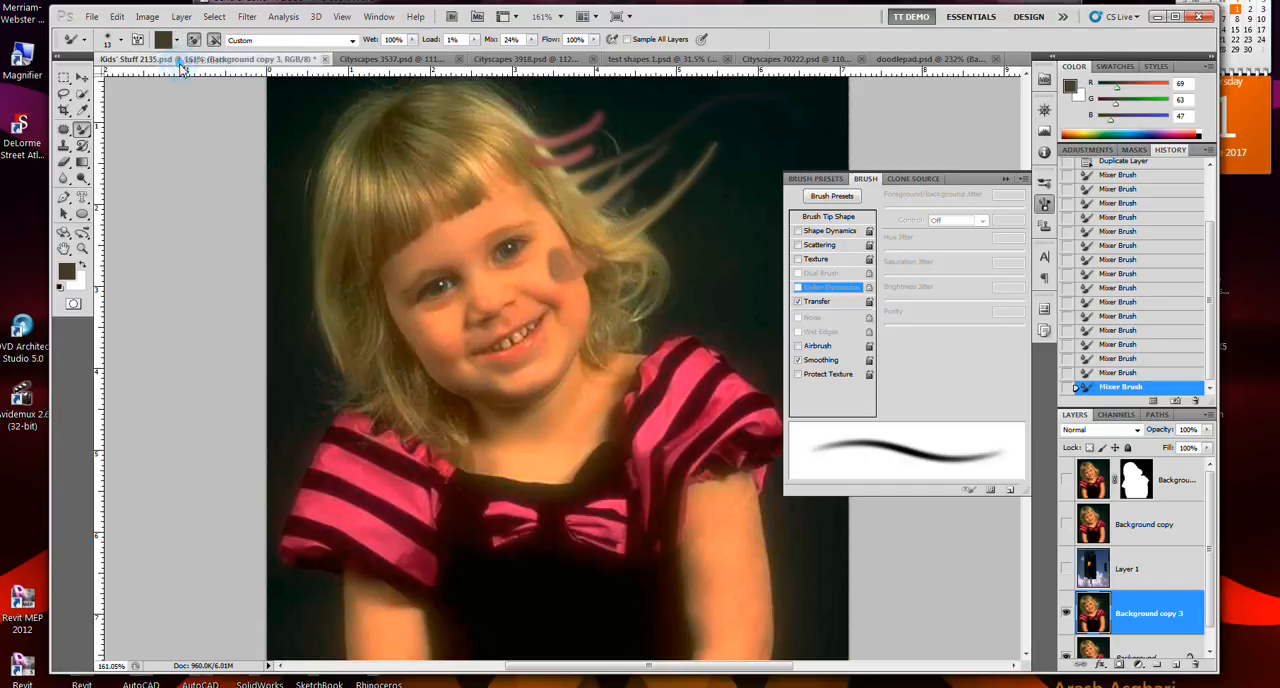
pyautogui.click(178, 41)
pyautogui.click(174, 61)
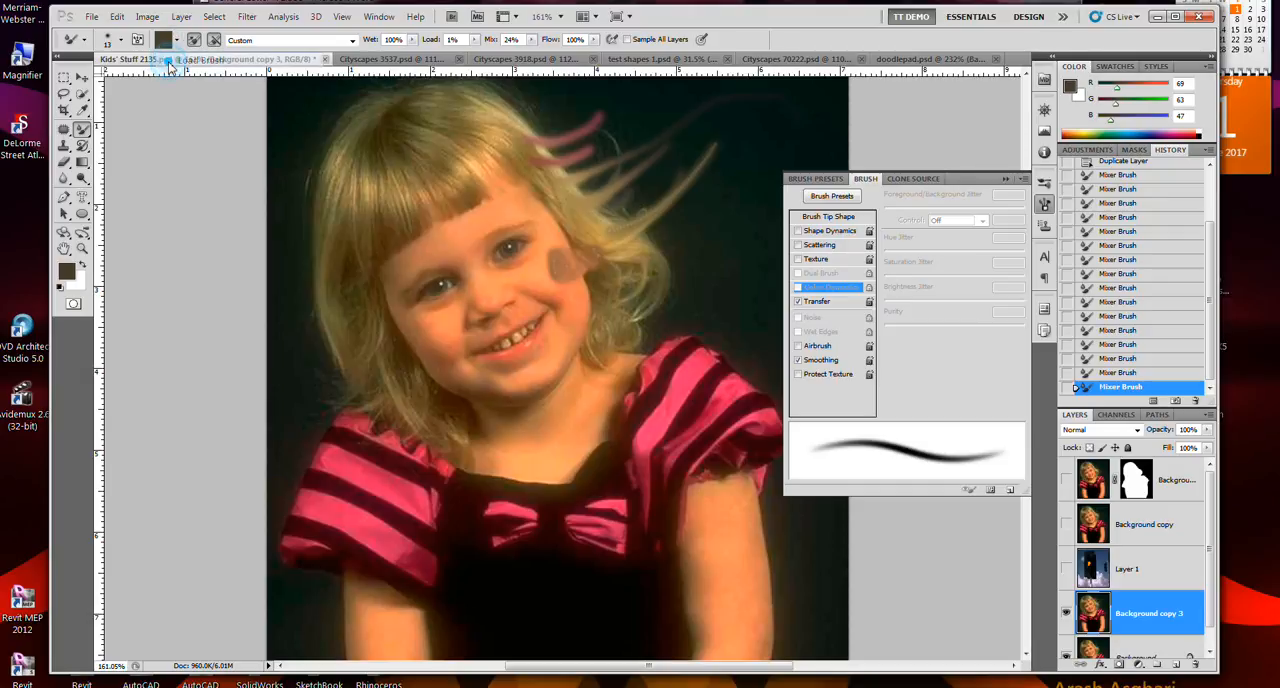
# - Turn off Load Solid Colors Only and load the Mixer Brush with the image detail of the eye
pyautogui.click(178, 42)
pyautogui.click(170, 96)
pyautogui.click(179, 40)
pyautogui.click(177, 39)
pyautogui.keyDown('alt'); pyautogui.click(509, 258); pyautogui.keyUp('alt')
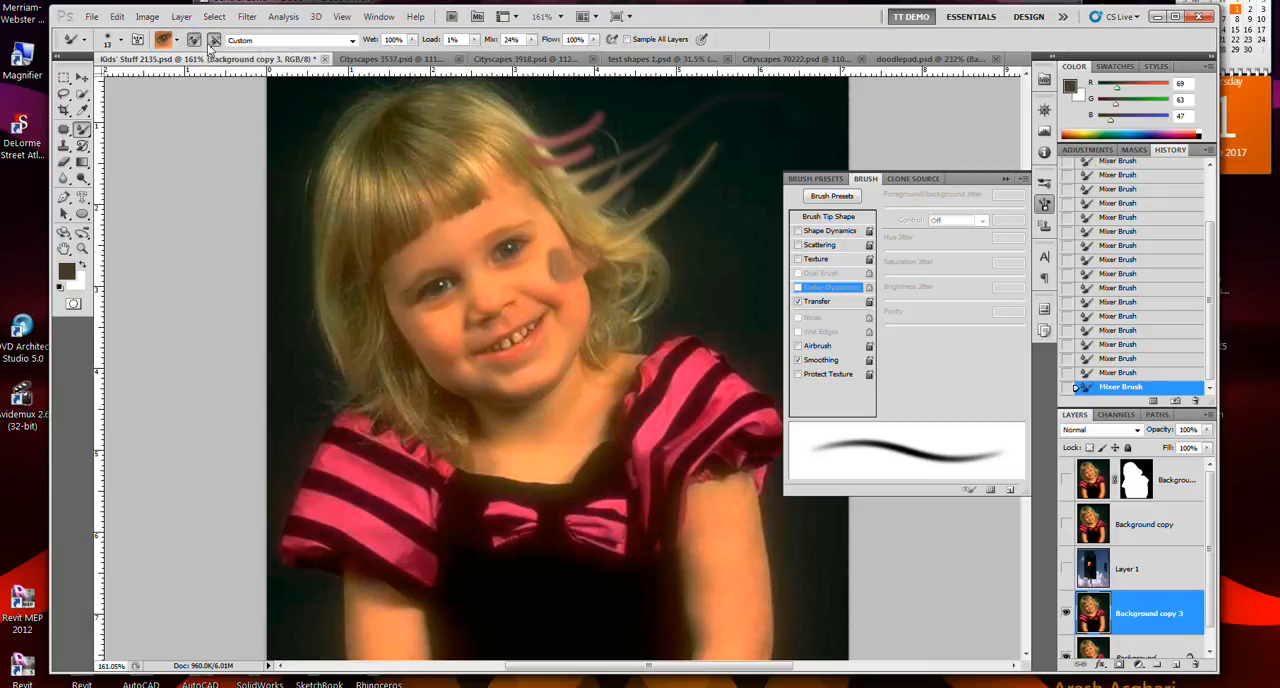
# - Turn on Load Solid Colors Only and sample solid colors from the eye and the pink sleeve
pyautogui.click(177, 42)
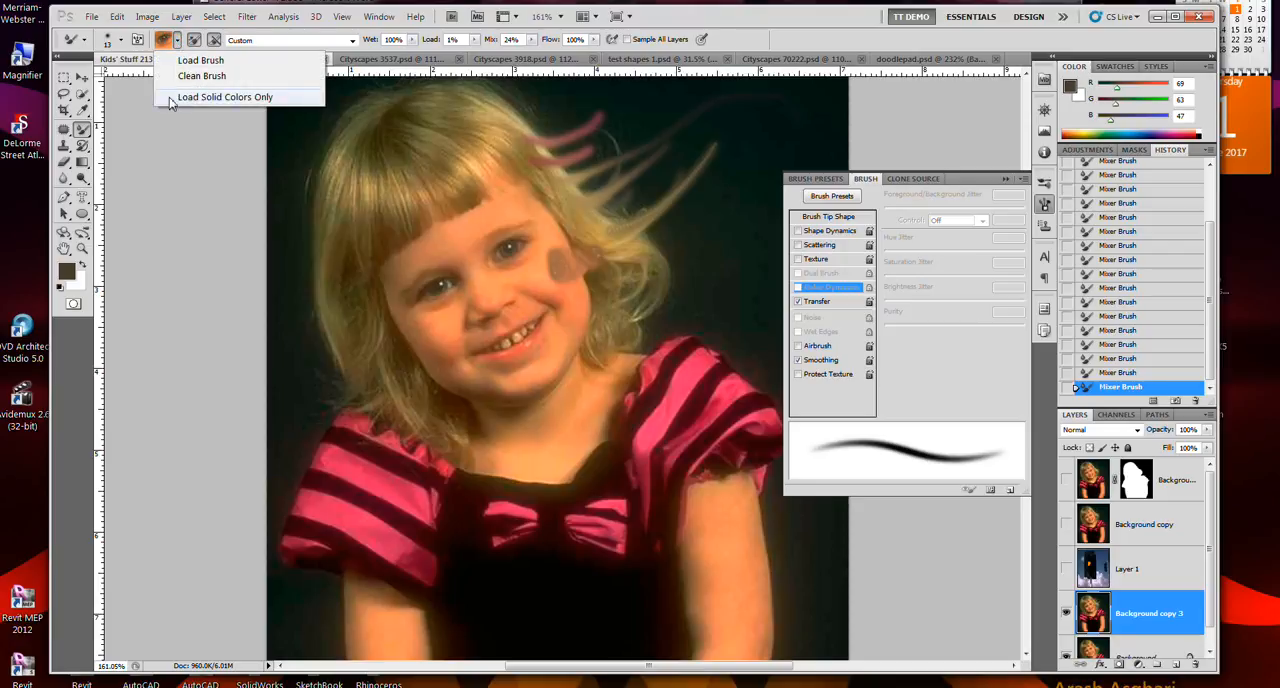
pyautogui.click(210, 94)
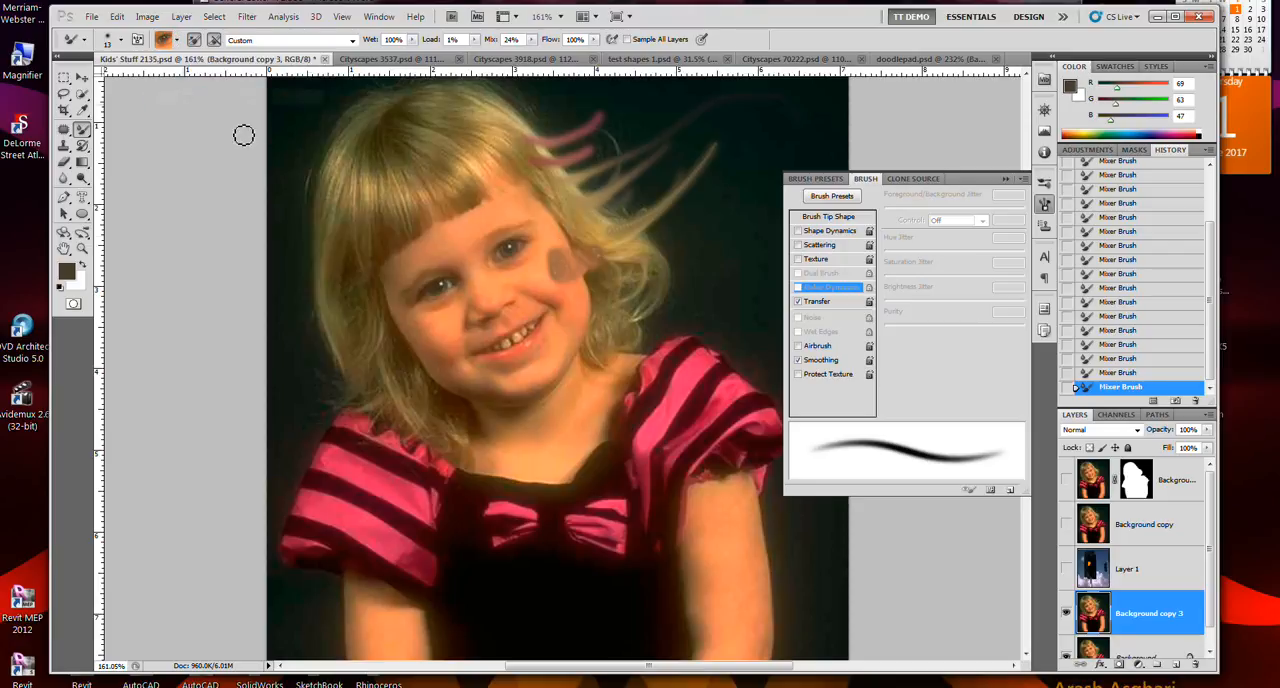
pyautogui.keyDown('alt'); pyautogui.click(513, 245); pyautogui.keyUp('alt')
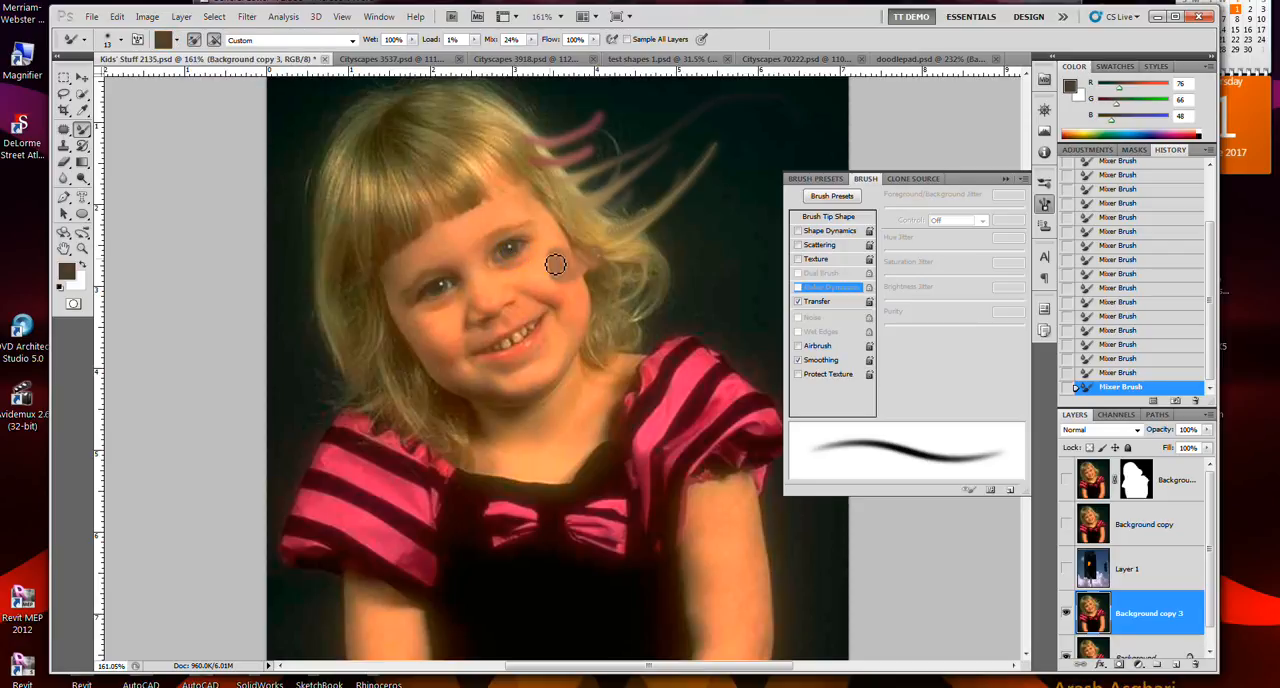
pyautogui.keyDown('alt'); pyautogui.click(665, 372); pyautogui.keyUp('alt')
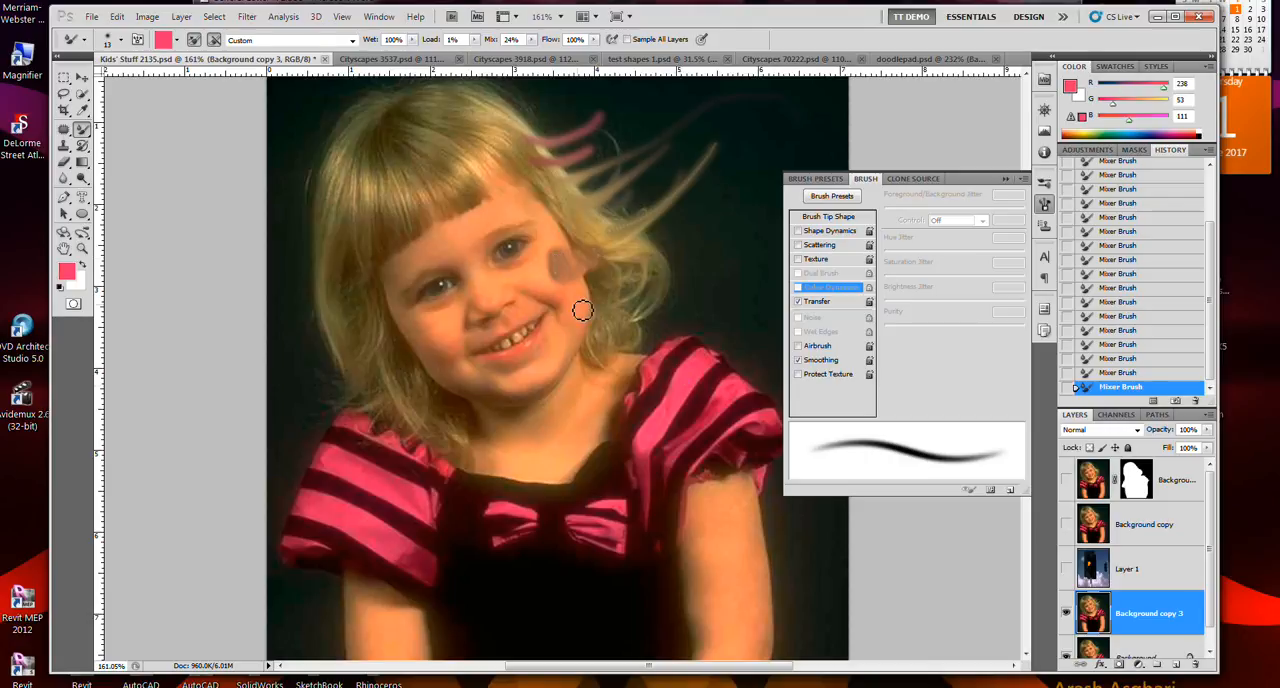
# - Dab the sampled pink over the cheek smudge, and undo the recent Mixer Brush strokes on the cheek
pyautogui.moveTo(559, 271)
pyautogui.mouseDown()
pyautogui.moveTo(566, 280)
pyautogui.moveTo(543, 284)
pyautogui.moveTo(574, 271)
pyautogui.mouseUp()
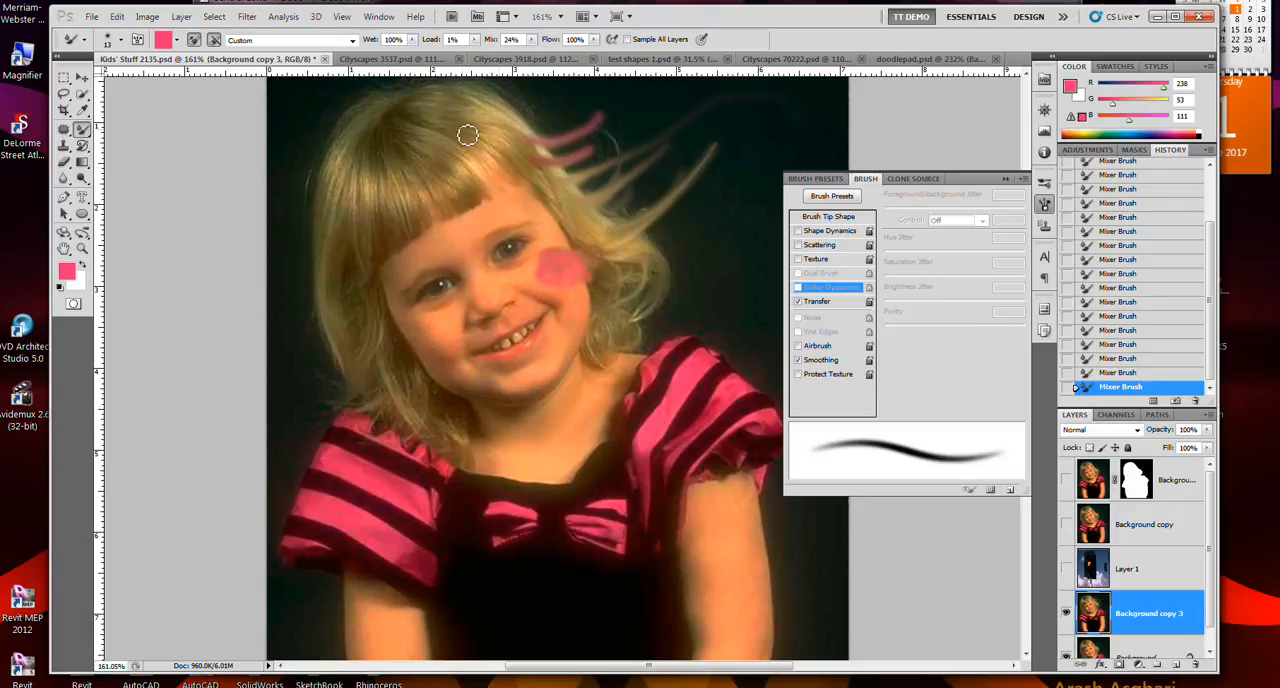
pyautogui.hotkey('ctrl', 'z')
pyautogui.hotkey('ctrl', 'alt', 'z')
pyautogui.hotkey('ctrl', 'alt', 'z')
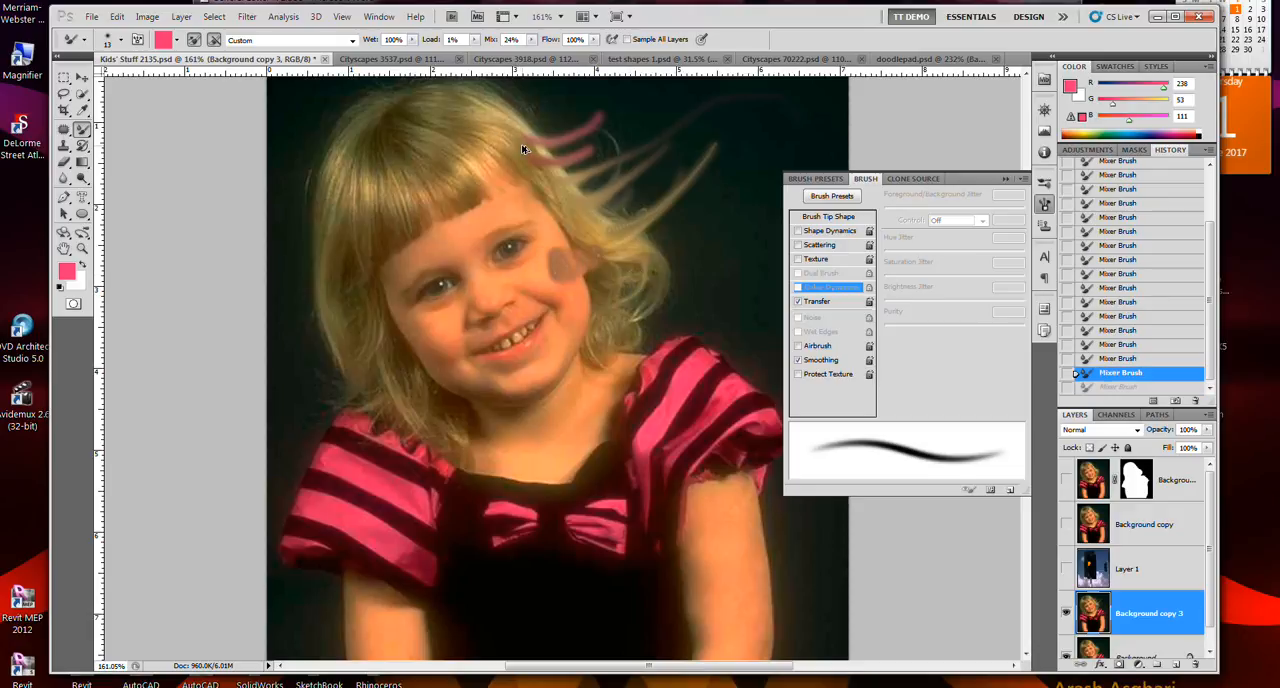
pyautogui.hotkey('ctrl', 'alt', 'z')
pyautogui.hotkey('ctrl', 'alt', 'z')
pyautogui.hotkey('ctrl', 'alt', 'z')
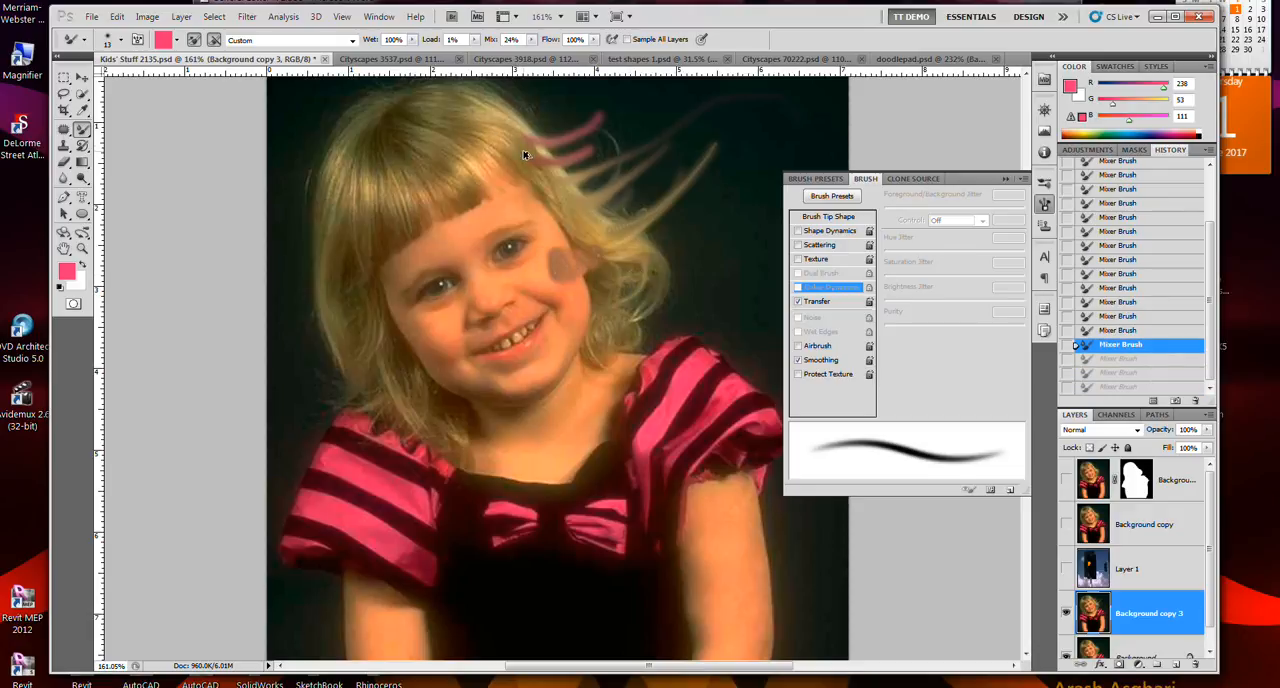
# - Set Load to 52% and Mix to 79%, and paint pink strands from the side of the face into the hair
pyautogui.click(474, 40)
pyautogui.moveTo(474, 52); pyautogui.dragTo(513, 62)
pyautogui.click(532, 40)
pyautogui.moveTo(531, 50); pyautogui.dragTo(548, 66)
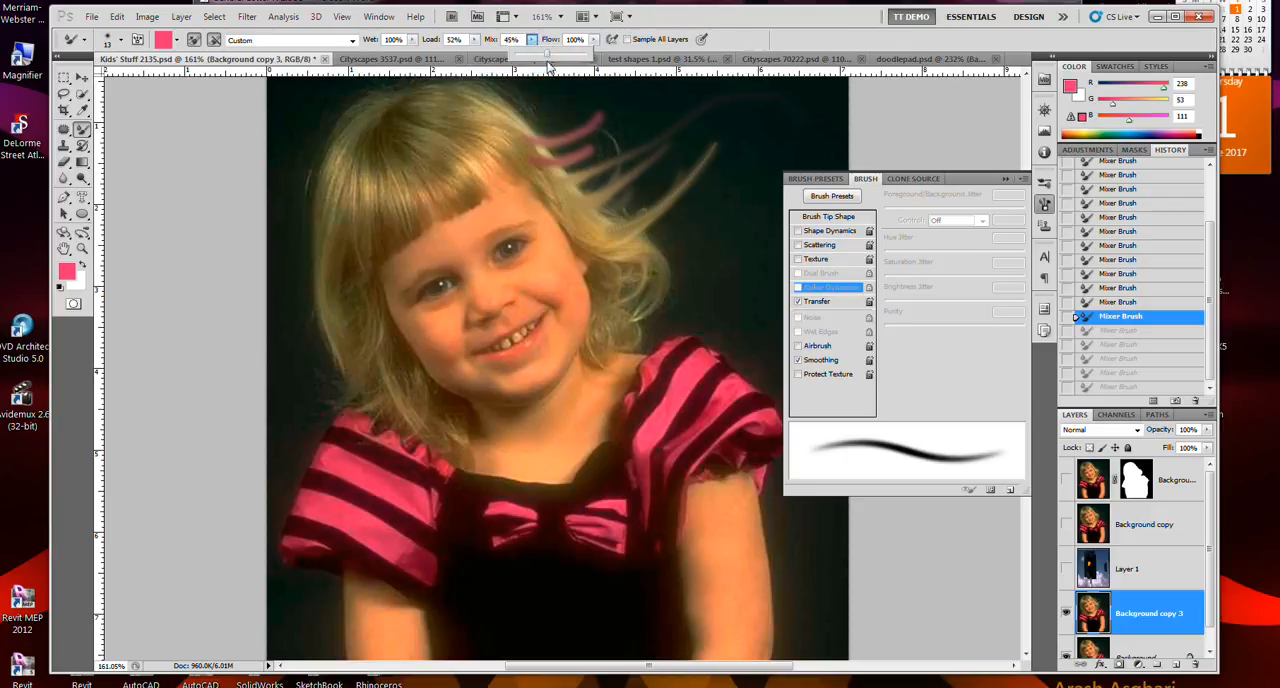
pyautogui.moveTo(543, 214)
pyautogui.mouseDown()
pyautogui.moveTo(567, 221)
pyautogui.moveTo(610, 200)
pyautogui.mouseUp()
pyautogui.moveTo(564, 238); pyautogui.dragTo(628, 209)
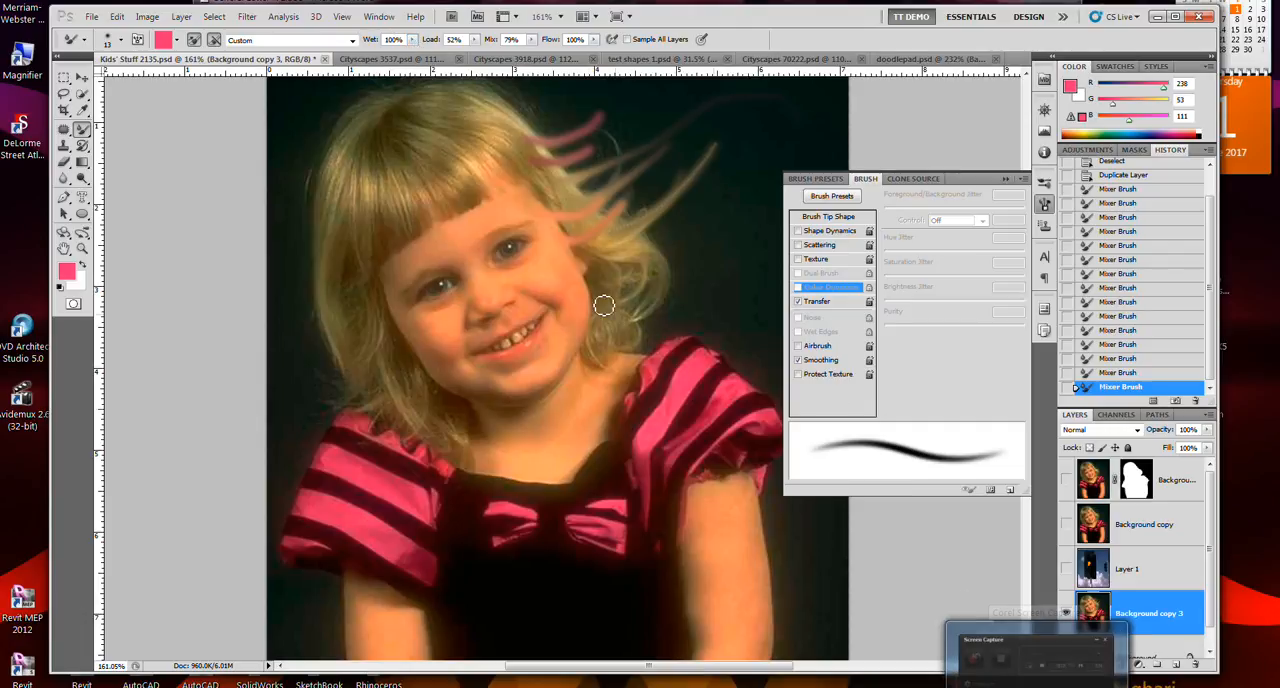
pyautogui.click(515, 256)
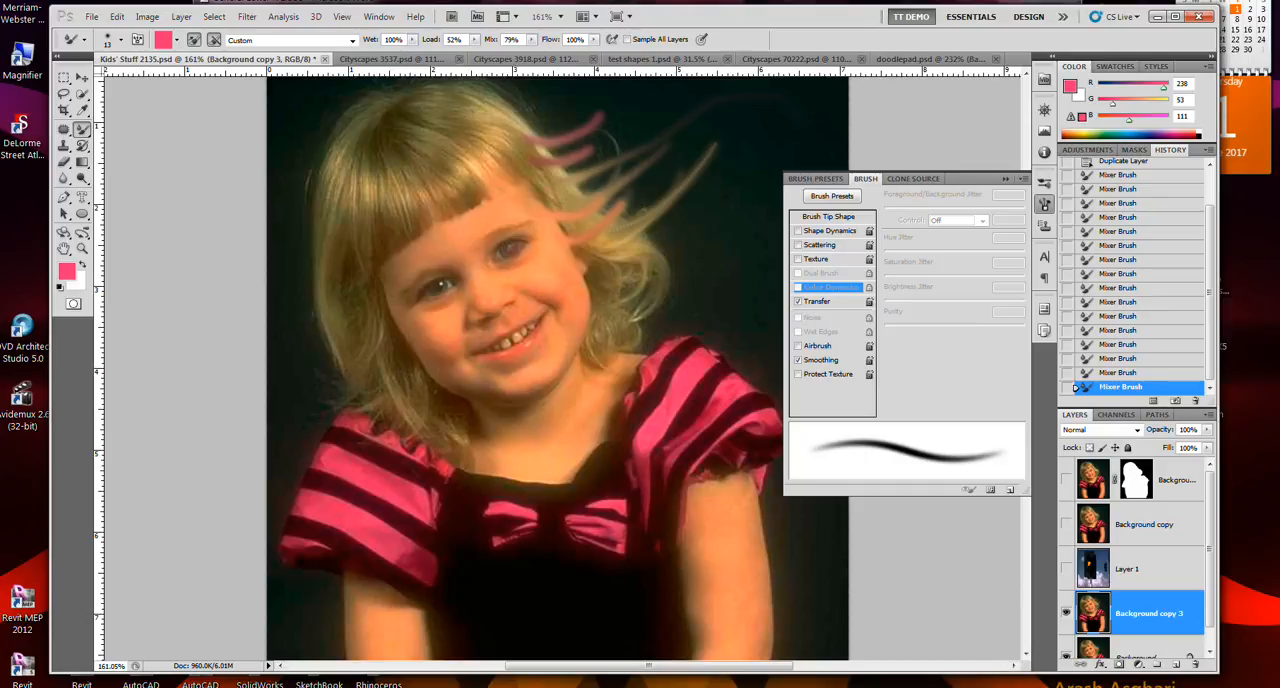
# - Set Mix to 7%, try a pink stroke across the forehead and undo it
pyautogui.click(532, 40)
pyautogui.moveTo(518, 53); pyautogui.dragTo(487, 55)
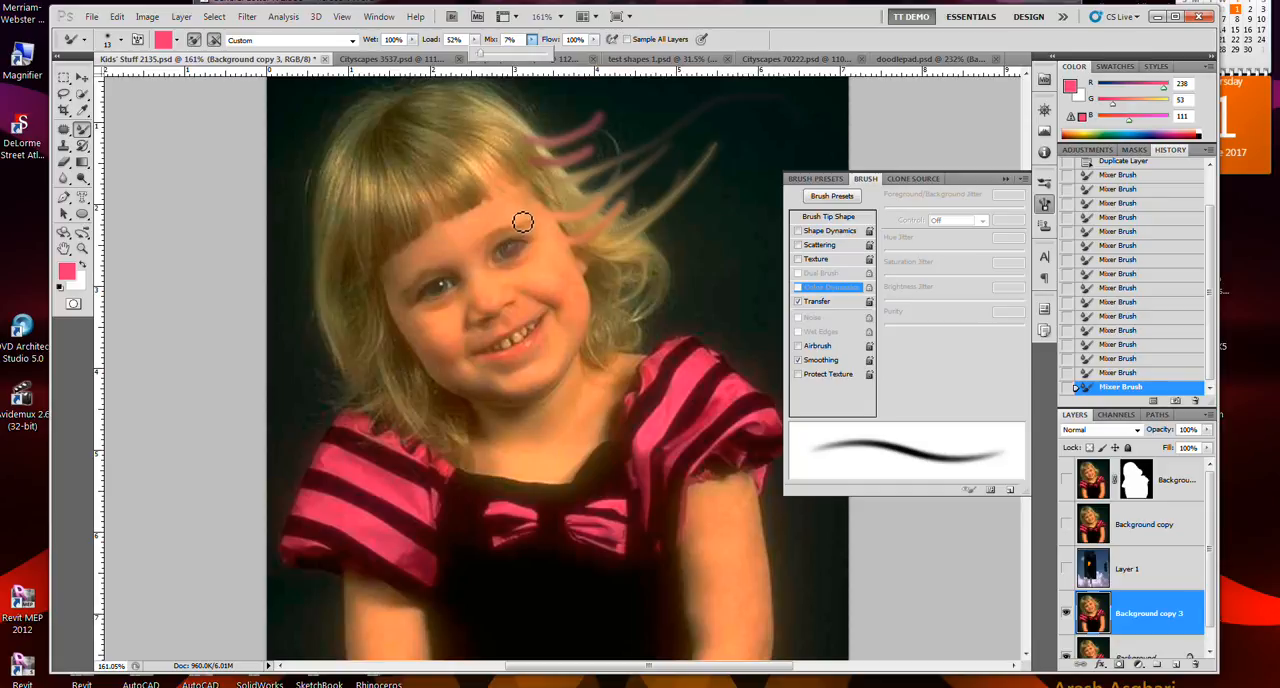
pyautogui.moveTo(531, 211)
pyautogui.mouseDown()
pyautogui.moveTo(503, 198)
pyautogui.moveTo(511, 212)
pyautogui.moveTo(524, 188)
pyautogui.moveTo(503, 184)
pyautogui.moveTo(482, 201)
pyautogui.moveTo(517, 230)
pyautogui.mouseUp()
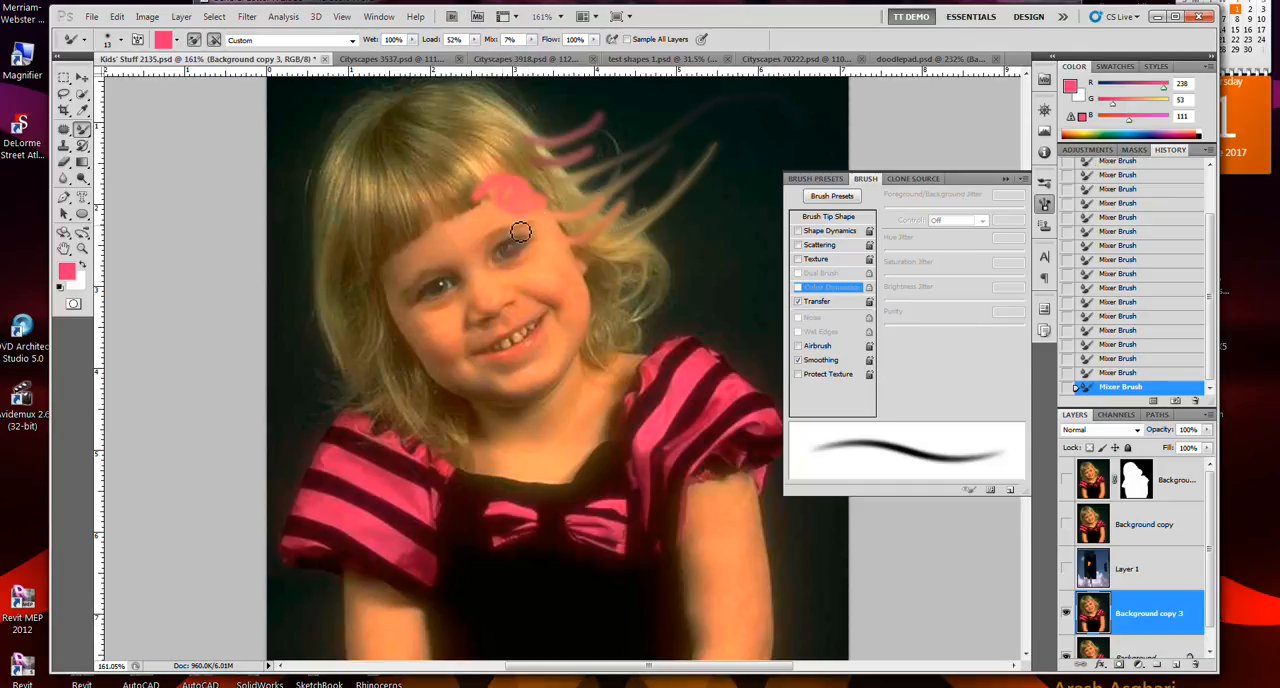
pyautogui.hotkey('ctrl', 'z')
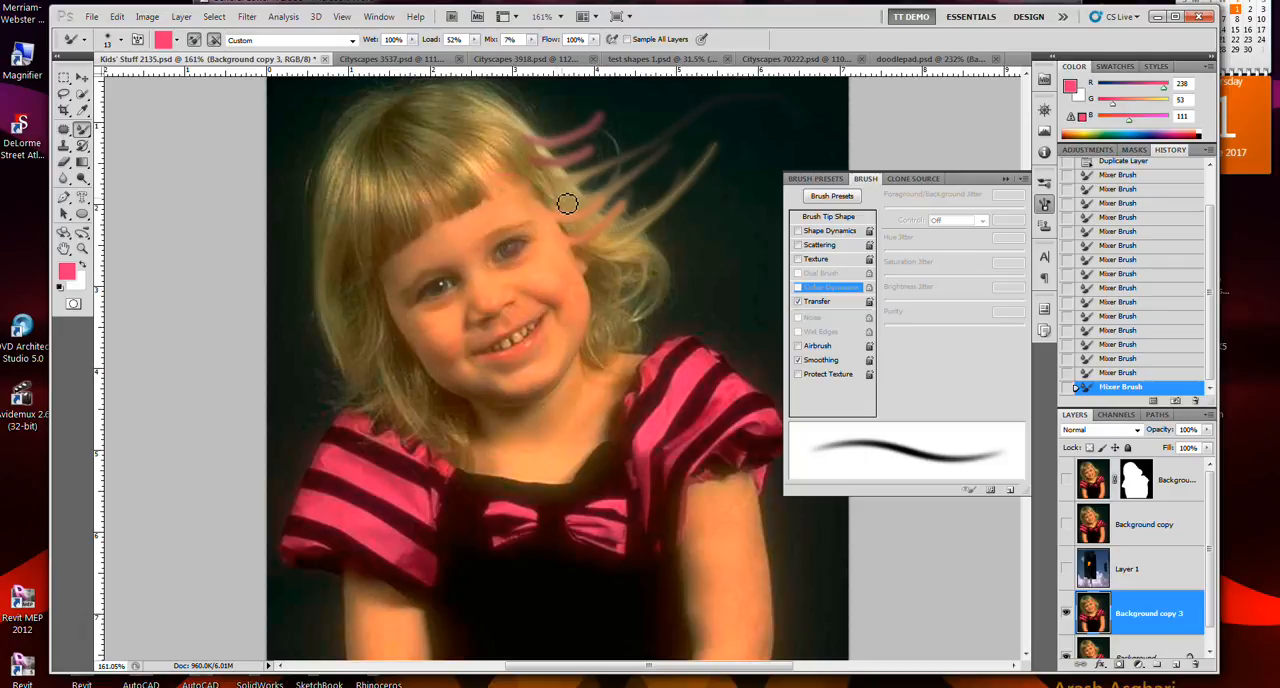
# - Set Mix to 100% and paint a stroke from the temple up over the hair into the dark background
pyautogui.click(531, 42)
pyautogui.moveTo(540, 56); pyautogui.dragTo(605, 60)
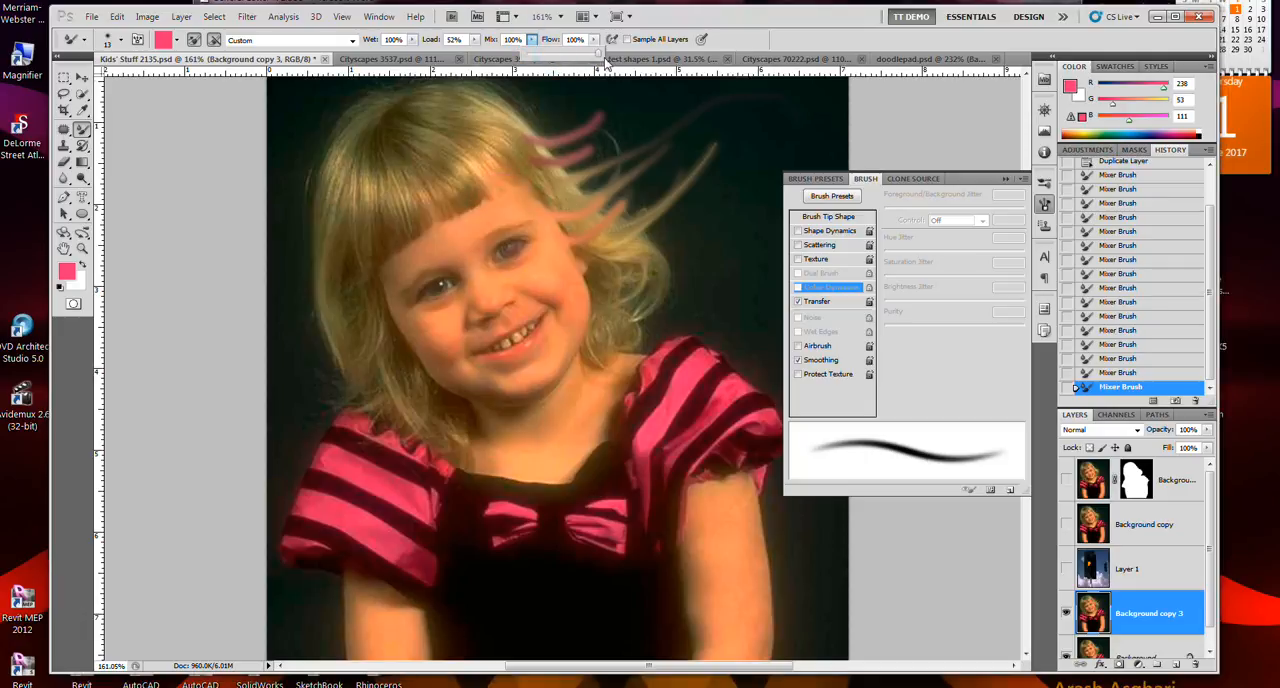
pyautogui.moveTo(531, 217)
pyautogui.mouseDown()
pyautogui.moveTo(577, 147)
pyautogui.moveTo(576, 113)
pyautogui.mouseUp()
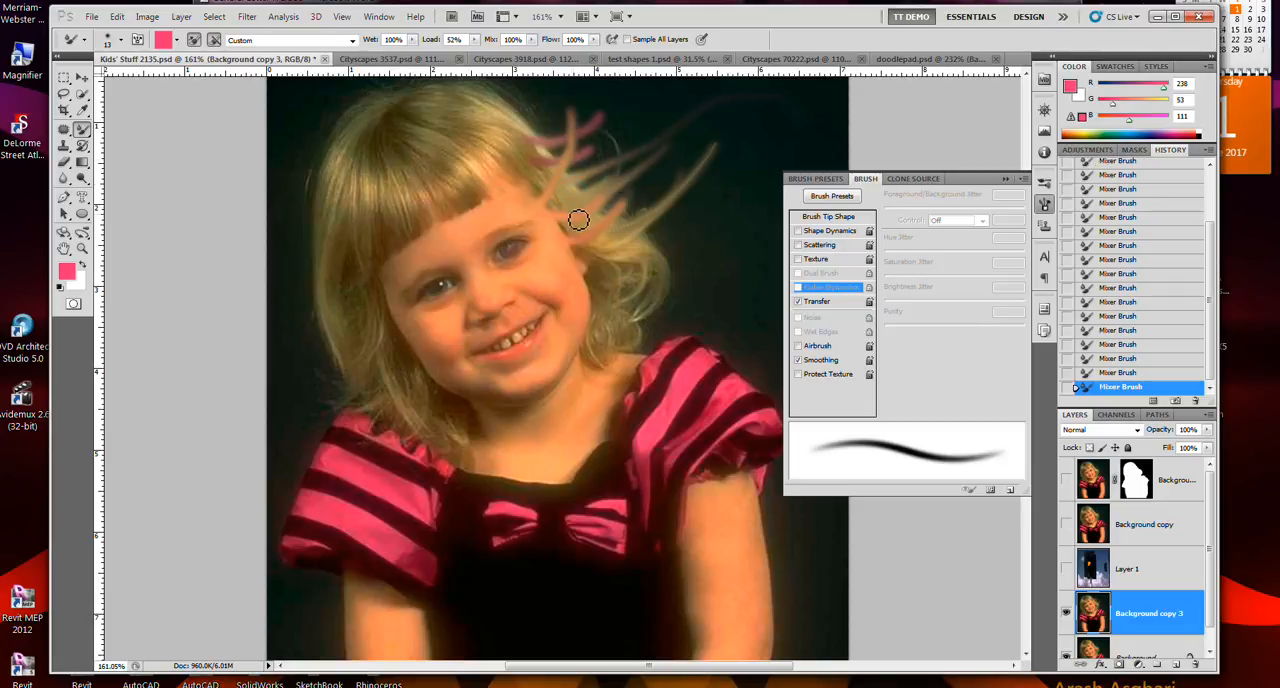
# - Set Mix to 79% and stroke outward from the cheek through the hair
pyautogui.click(531, 41)
pyautogui.moveTo(534, 55); pyautogui.dragTo(518, 62)
pyautogui.moveTo(572, 274); pyautogui.dragTo(649, 240)
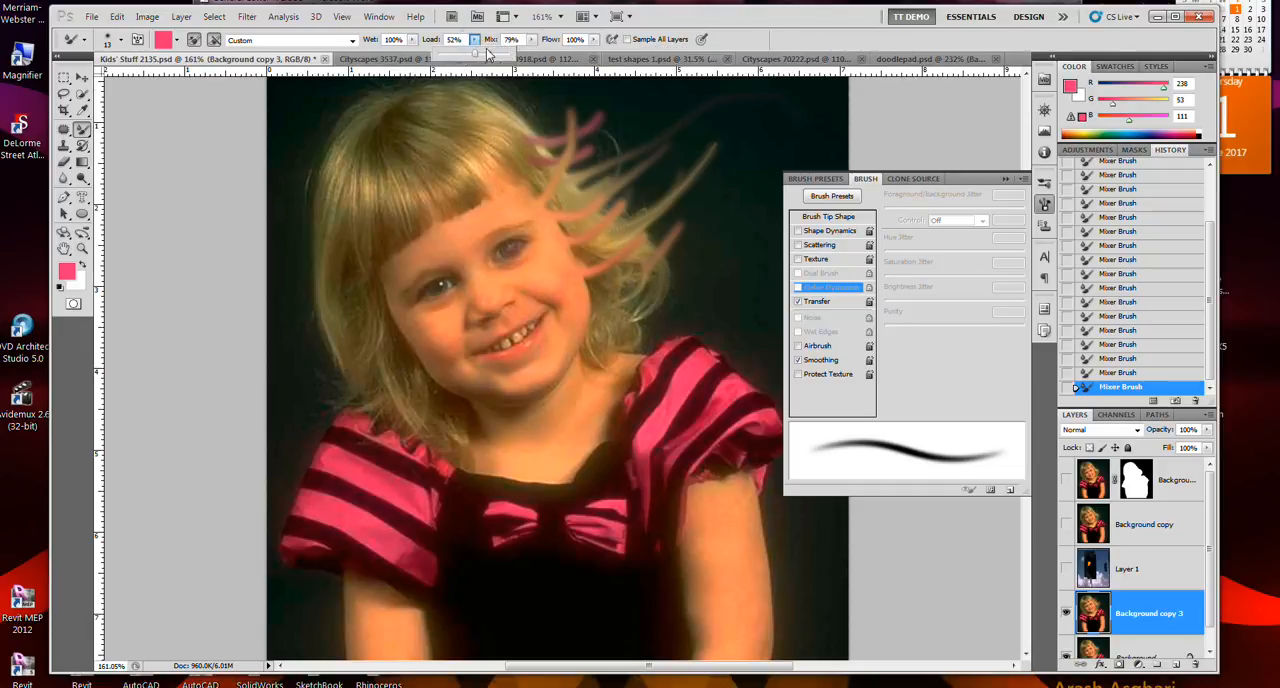
# - Set Load to 100% and paint long looping pink strokes over the dark background beside the hair
pyautogui.click(475, 41)
pyautogui.click(439, 55)
pyautogui.moveTo(580, 202)
pyautogui.mouseDown()
pyautogui.moveTo(742, 103)
pyautogui.moveTo(844, 121)
pyautogui.moveTo(828, 150)
pyautogui.moveTo(740, 177)
pyautogui.moveTo(701, 209)
pyautogui.moveTo(694, 264)
pyautogui.moveTo(719, 305)
pyautogui.moveTo(752, 210)
pyautogui.mouseUp()
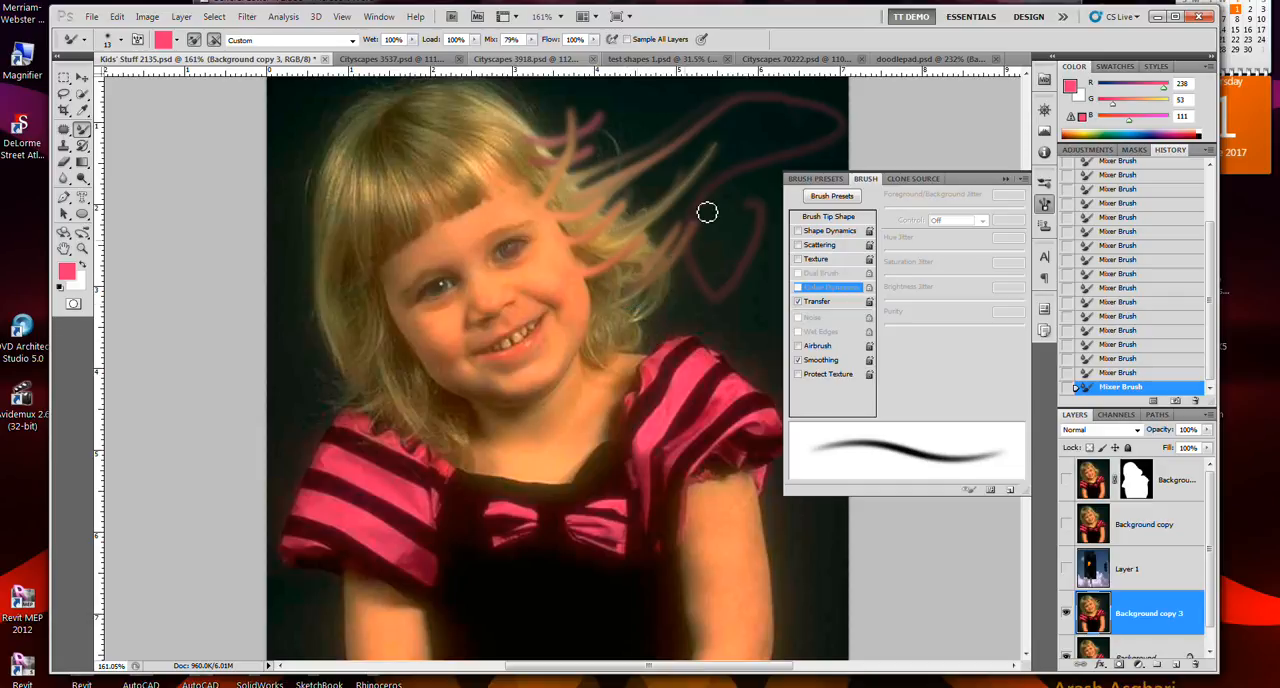
pyautogui.moveTo(654, 105)
pyautogui.mouseDown()
pyautogui.moveTo(622, 110)
pyautogui.moveTo(624, 160)
pyautogui.moveTo(662, 203)
pyautogui.moveTo(710, 194)
pyautogui.mouseUp()
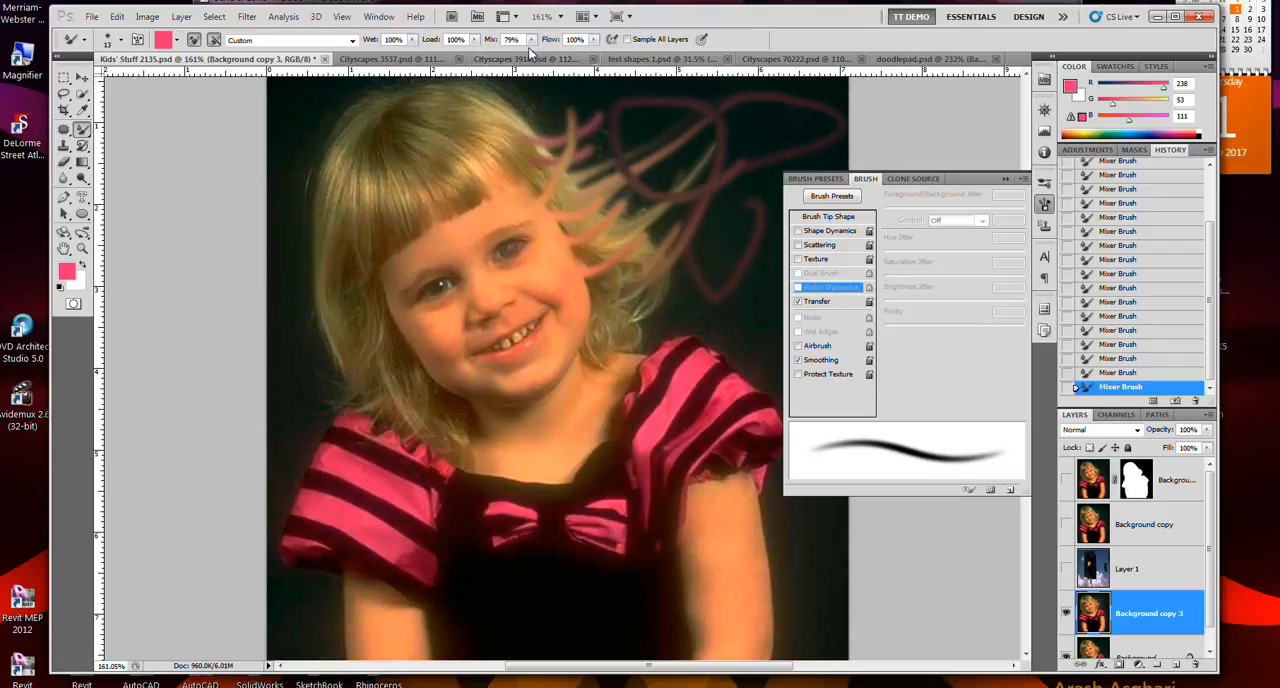
# - Set Load to 59%, Mix to 54% and Flow to 39%, and stroke from the cheek across the hair
pyautogui.moveTo(531, 41); pyautogui.dragTo(452, 63)
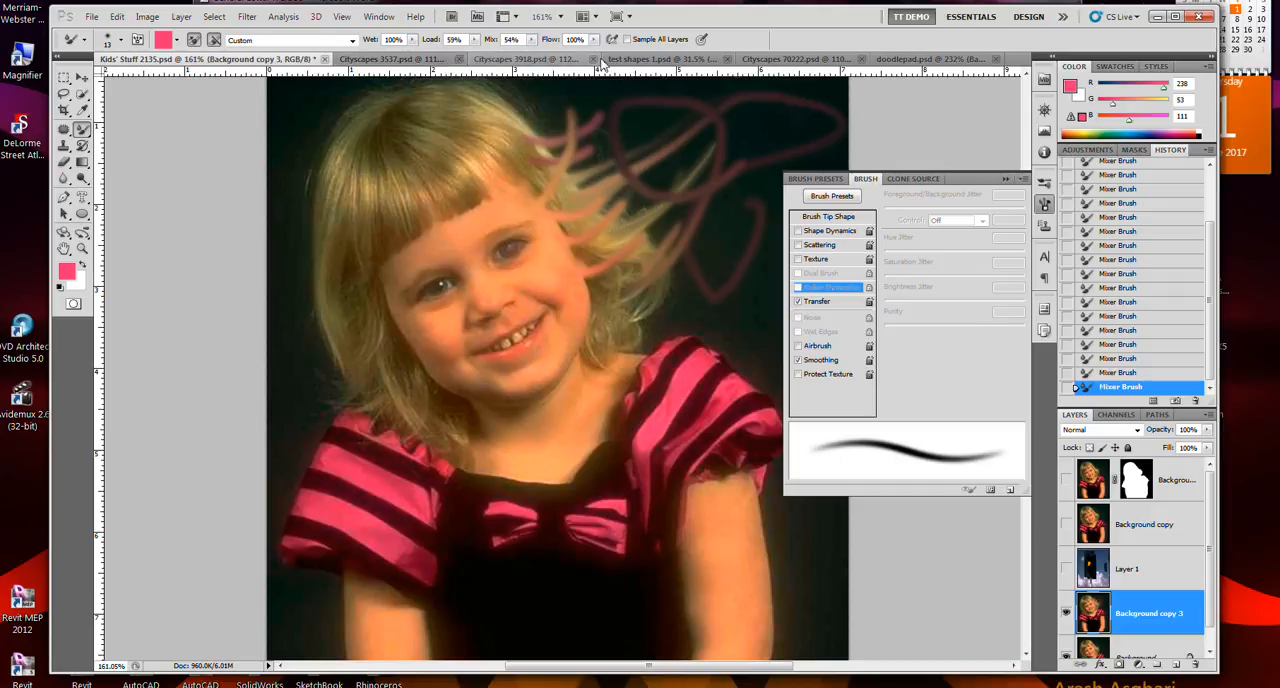
pyautogui.moveTo(596, 43); pyautogui.dragTo(555, 60)
pyautogui.moveTo(551, 260)
pyautogui.mouseDown()
pyautogui.moveTo(656, 216)
pyautogui.moveTo(681, 160)
pyautogui.moveTo(674, 135)
pyautogui.moveTo(606, 123)
pyautogui.moveTo(551, 131)
pyautogui.moveTo(538, 168)
pyautogui.mouseUp()
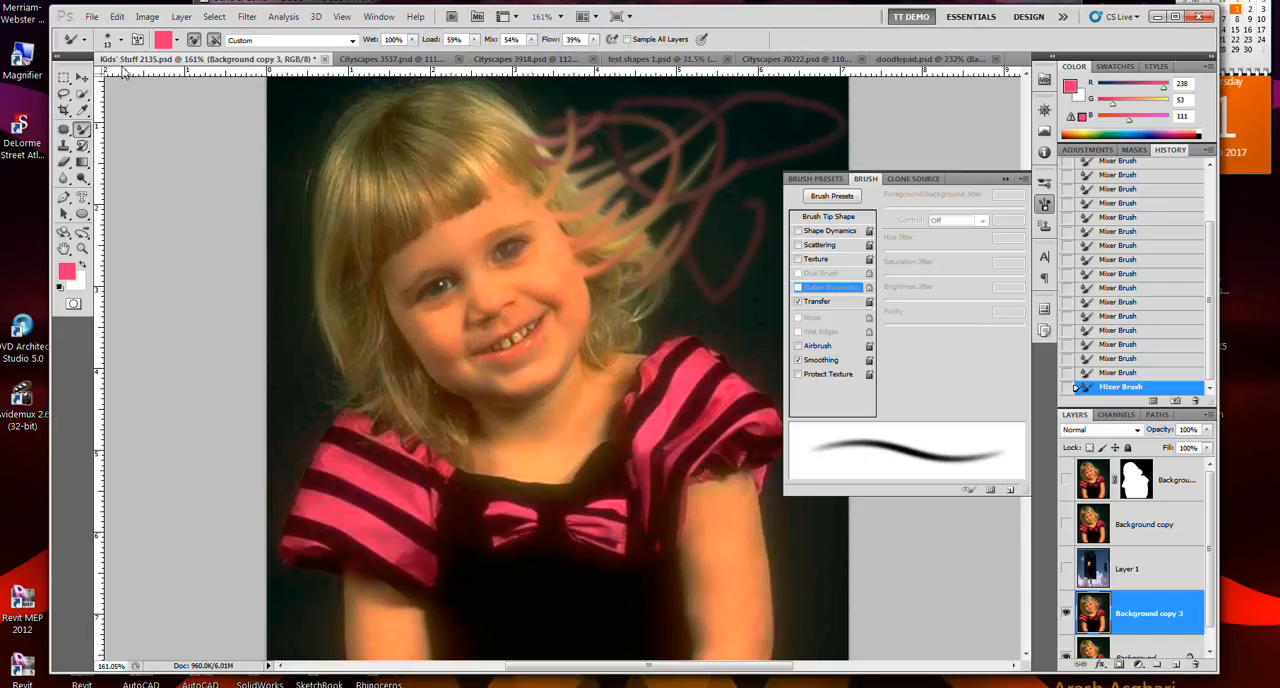
# - Turn off Load Solid Colors Only, load the brush with the eye's image detail and apply the Wet blending preset
pyautogui.click(178, 42)
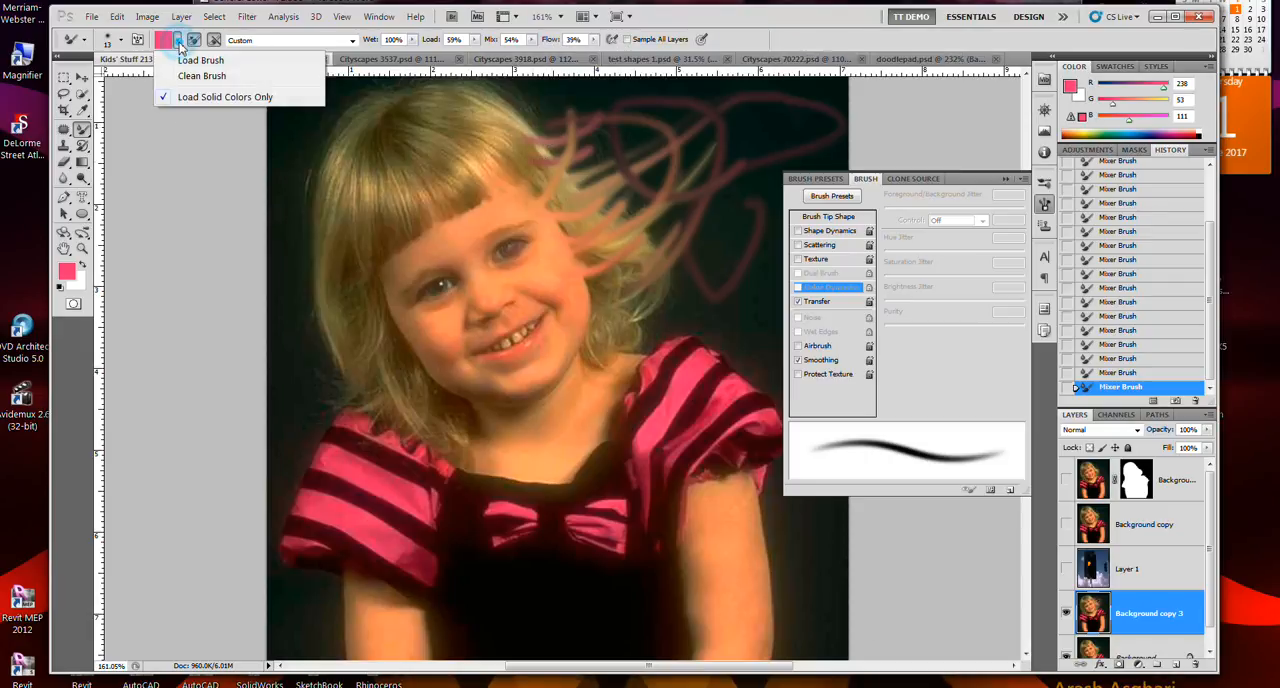
pyautogui.click(208, 98)
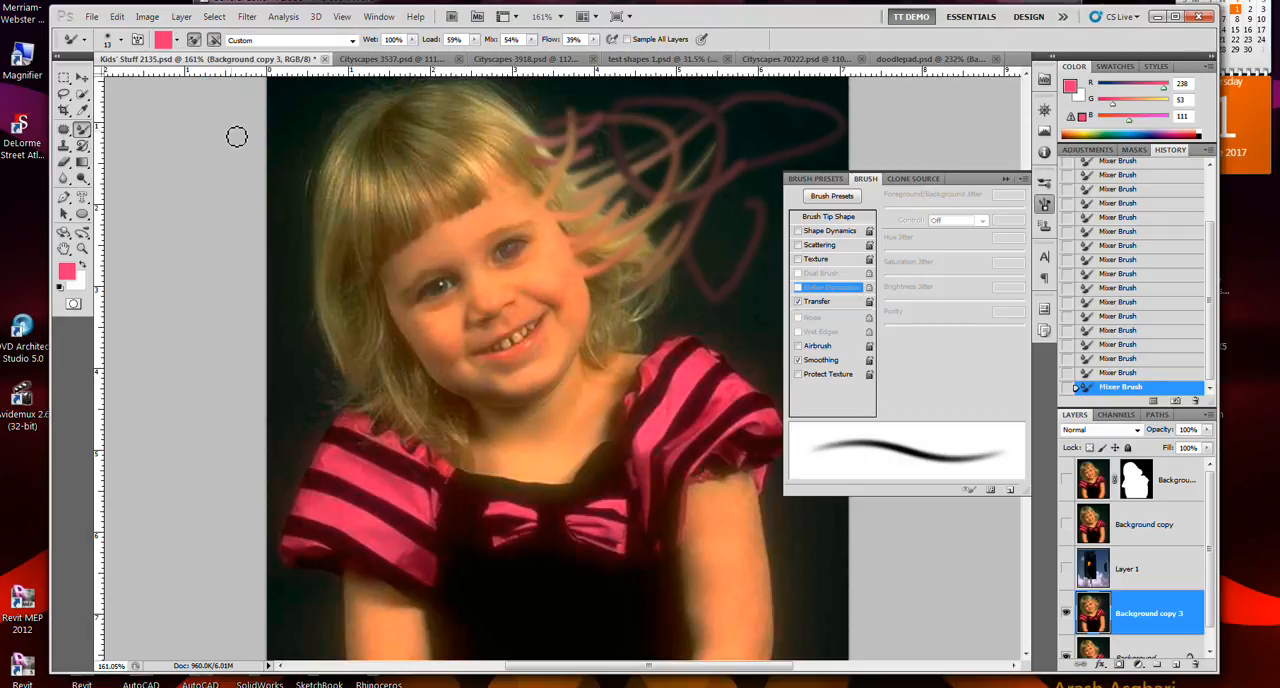
pyautogui.keyDown('alt'); pyautogui.click(500, 252); pyautogui.keyUp('alt')
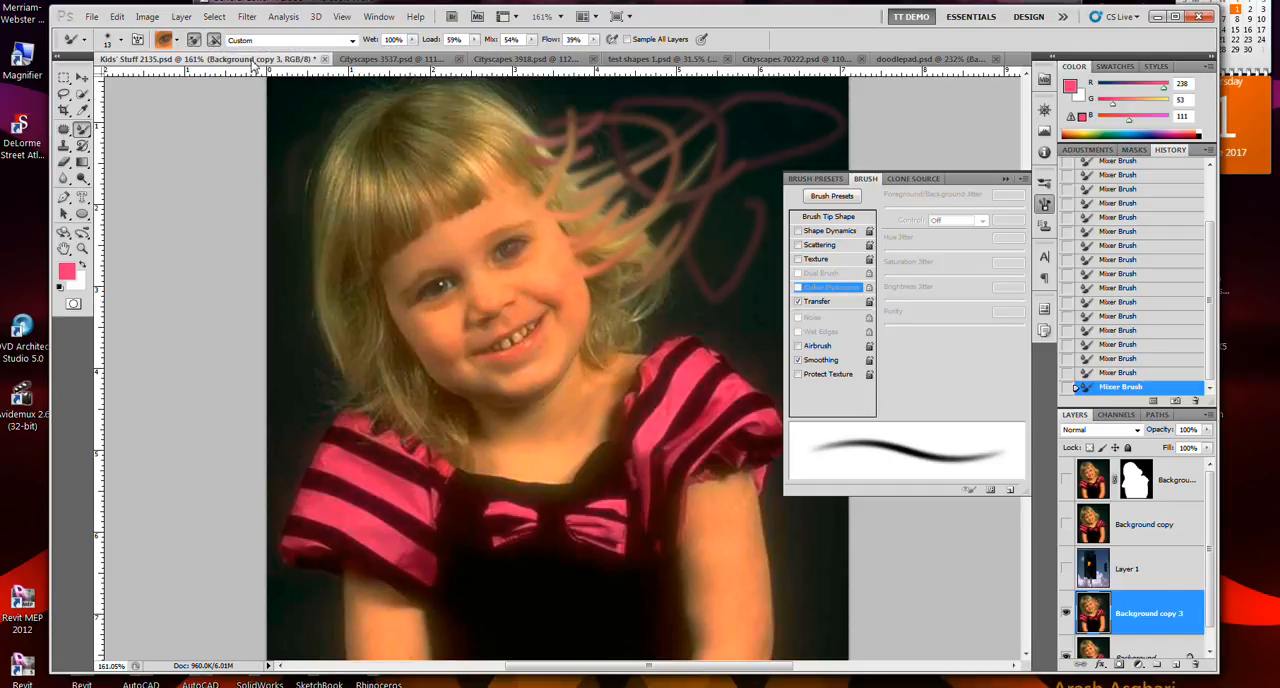
pyautogui.click(353, 41)
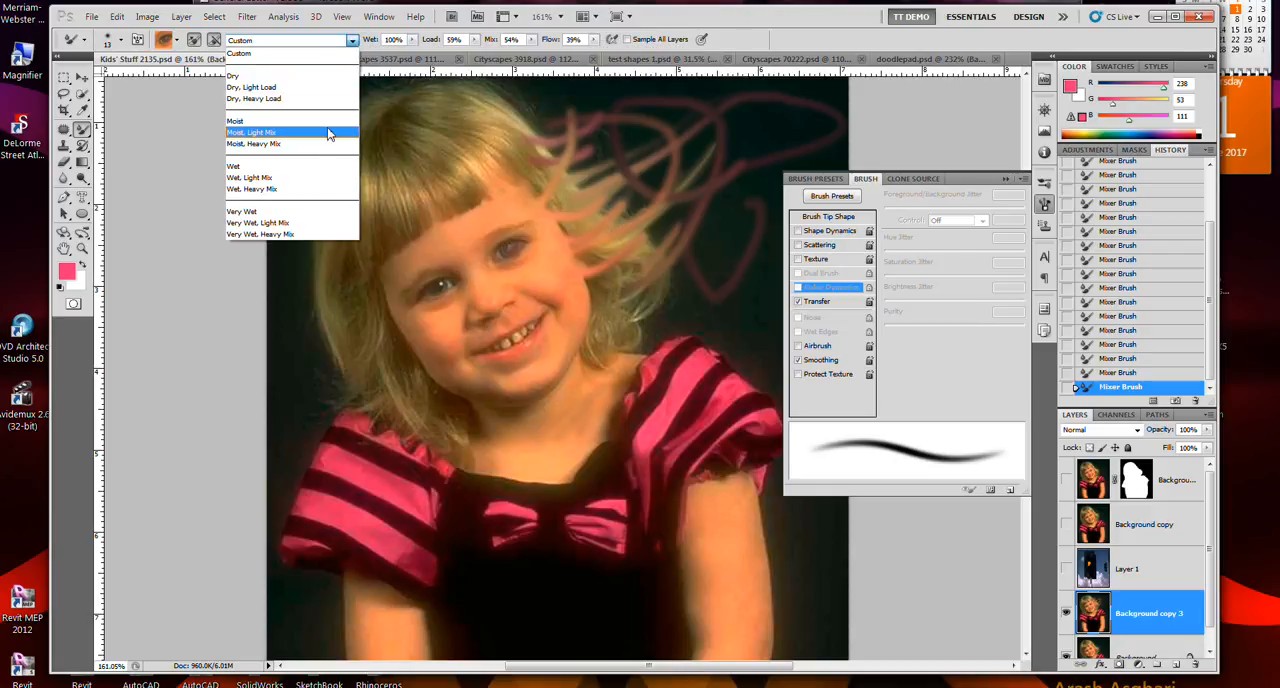
pyautogui.click(311, 166)
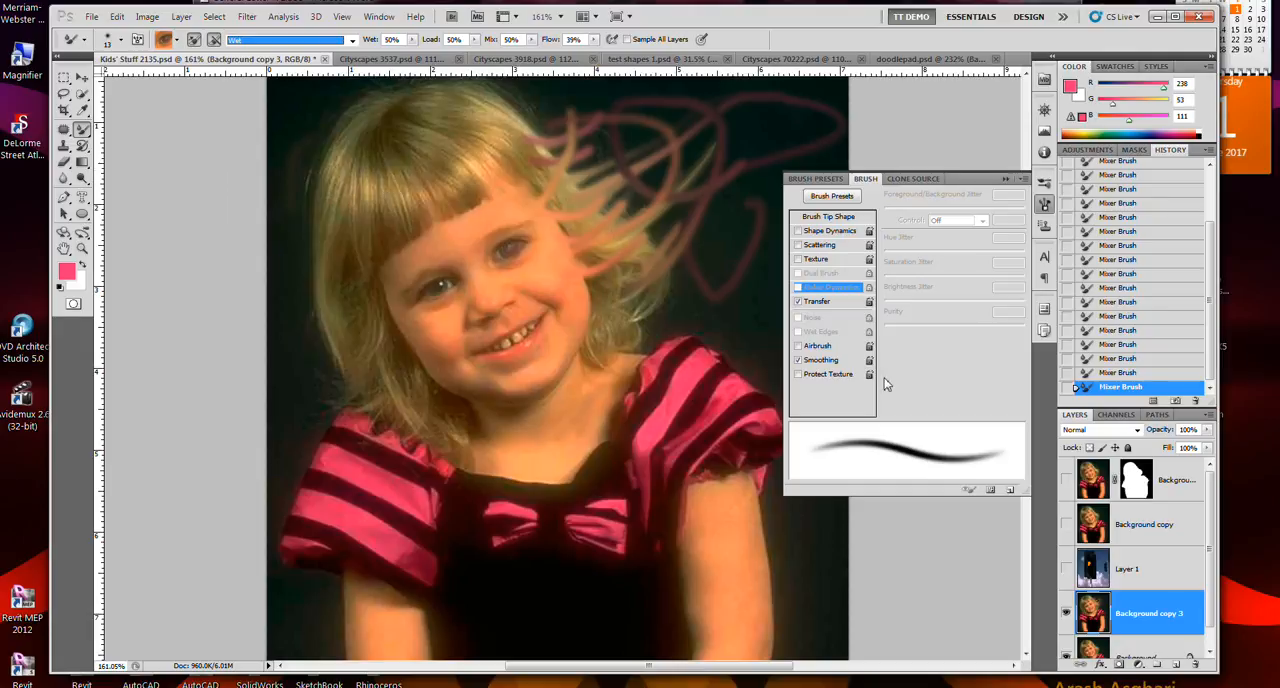
# - Choose the soft 75 px brush preset, resize it to 35 px and smear the lower ends of the pink loops
pyautogui.click(816, 181)
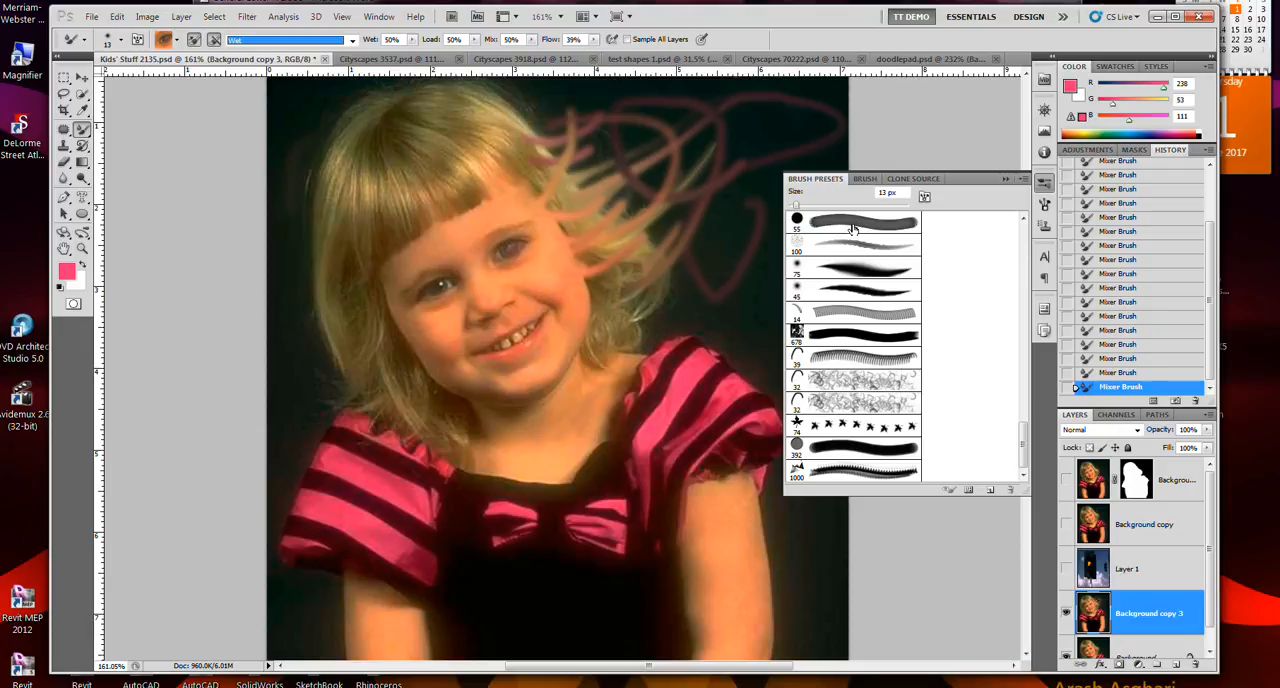
pyautogui.click(851, 272)
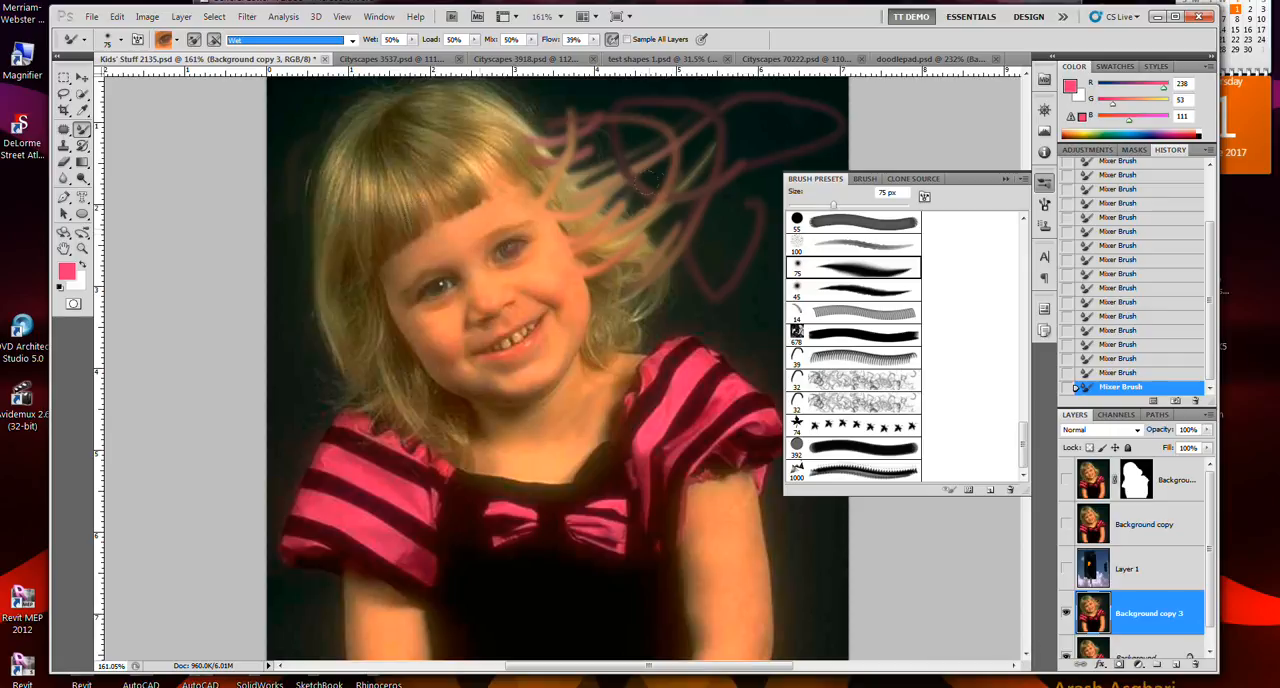
pyautogui.click(805, 205)
pyautogui.moveTo(611, 259)
pyautogui.mouseDown()
pyautogui.moveTo(689, 268)
pyautogui.moveTo(680, 291)
pyautogui.moveTo(700, 316)
pyautogui.mouseUp()
pyautogui.press(']')
pyautogui.press(']')
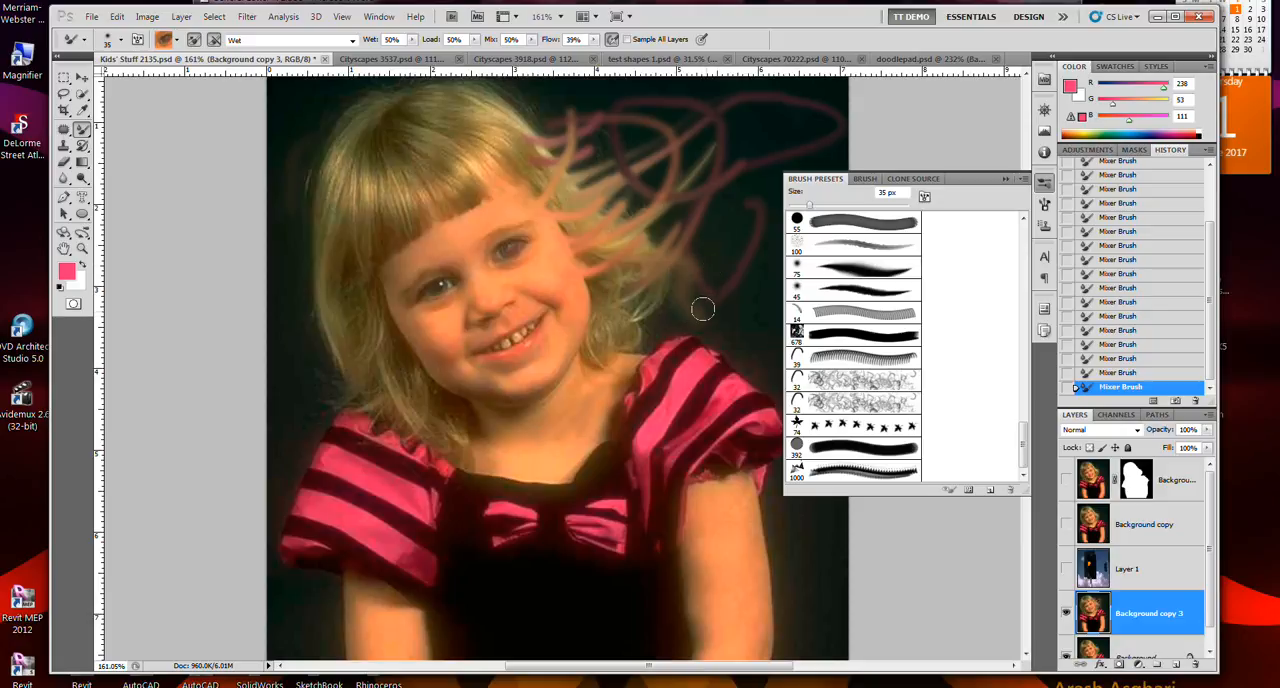
pyautogui.moveTo(704, 310); pyautogui.dragTo(731, 310)
# - Choose the speckled 100 px brush preset, try a smear across the lower face and undo it
pyautogui.click(836, 333)
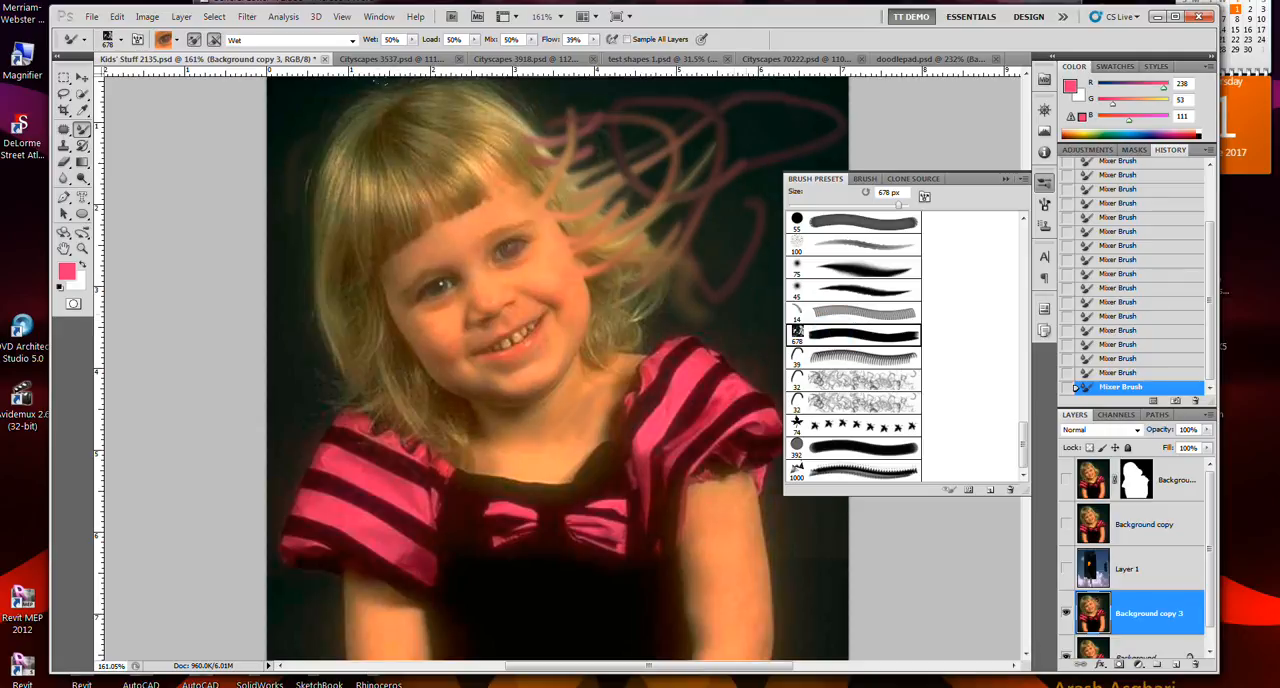
pyautogui.click(902, 250)
pyautogui.moveTo(711, 297)
pyautogui.mouseDown()
pyautogui.moveTo(600, 400)
pyautogui.moveTo(475, 318)
pyautogui.moveTo(408, 358)
pyautogui.moveTo(521, 342)
pyautogui.mouseUp()
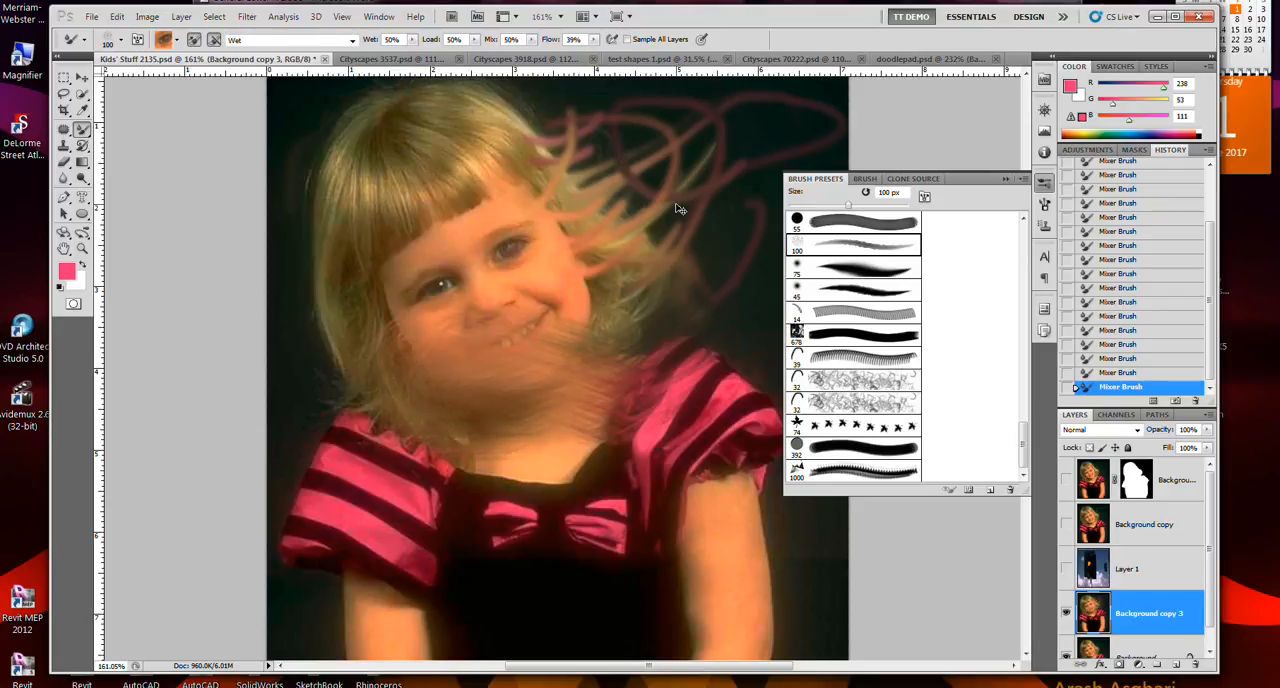
pyautogui.hotkey('ctrl', 'z')
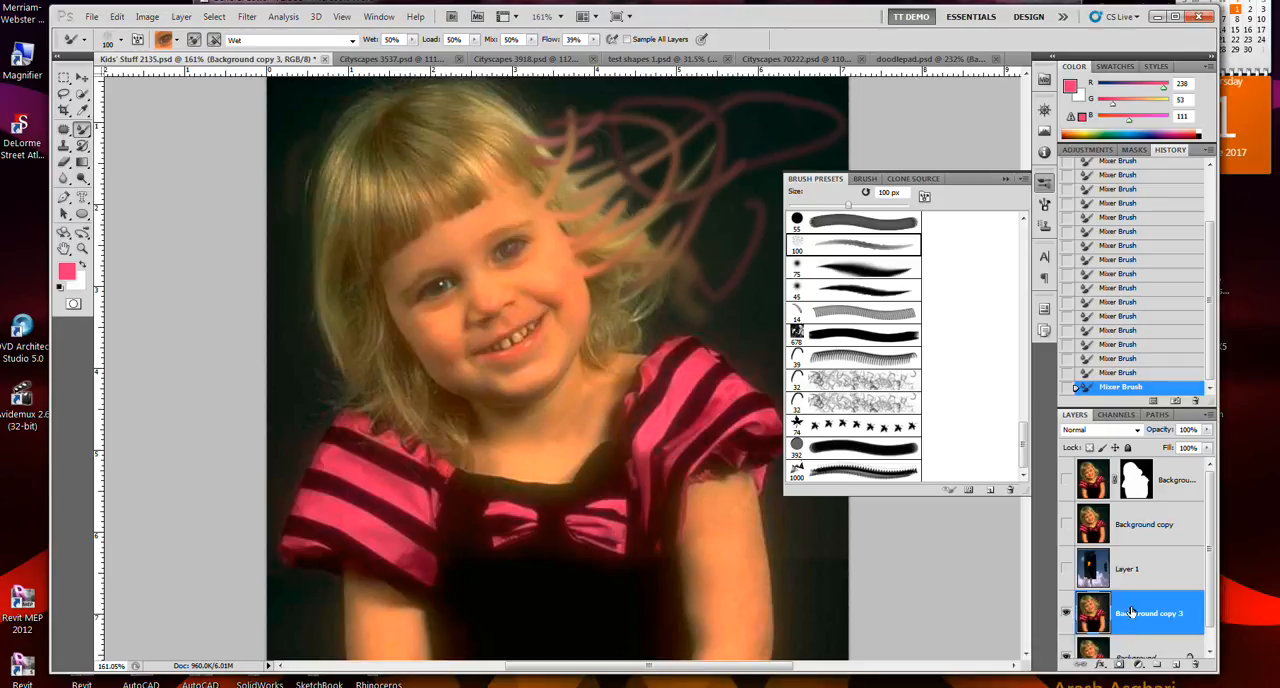
# - Select the Background layer with Background copy 3 hidden, and set the brush size to 53 px
pyautogui.scroll(-1, 1140, 620)
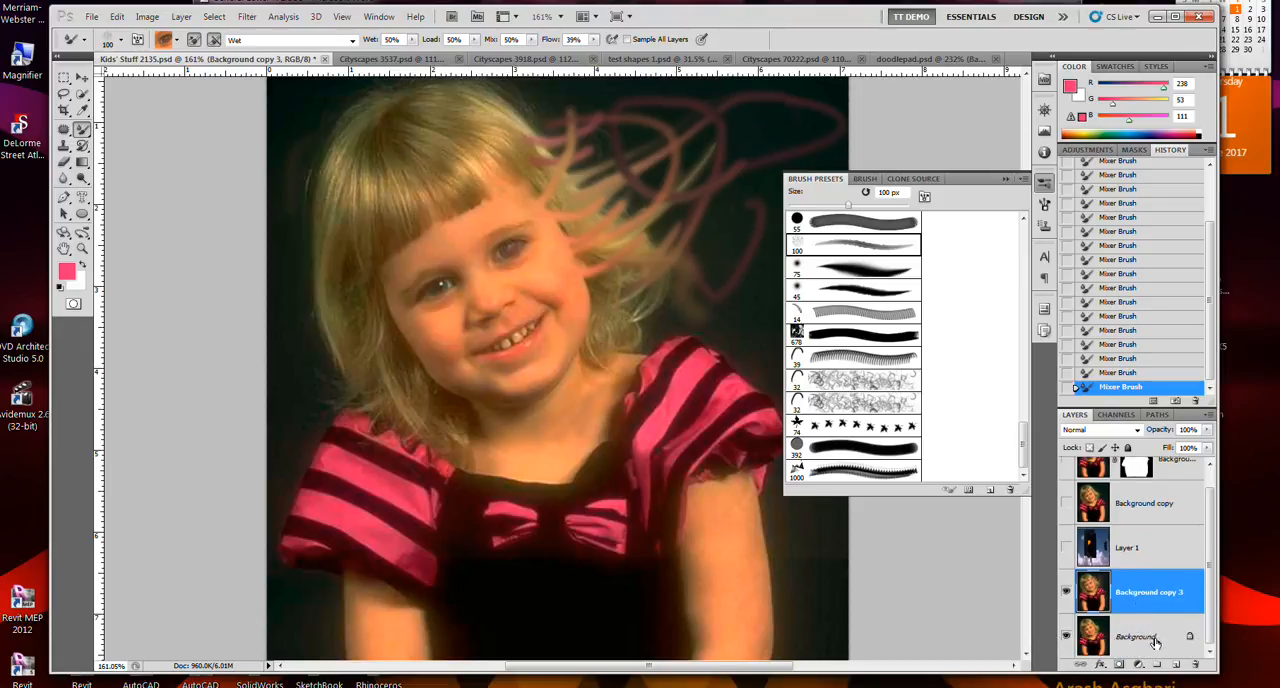
pyautogui.click(1140, 637)
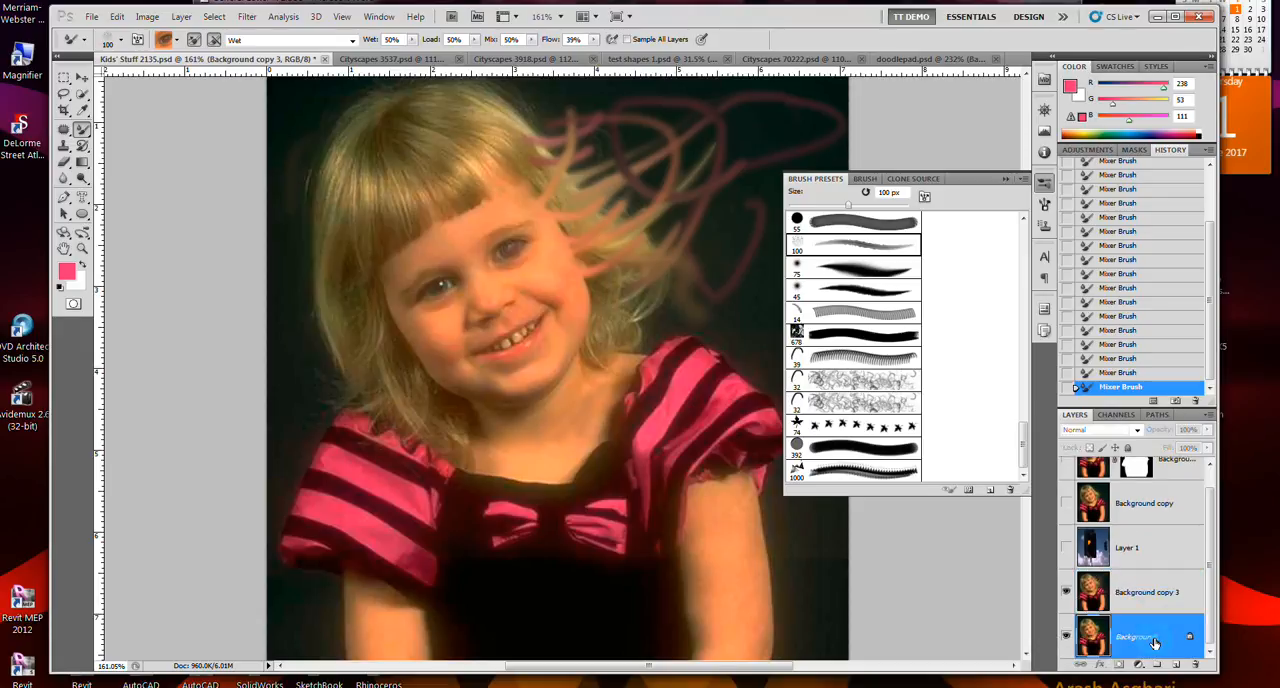
pyautogui.click(1066, 592)
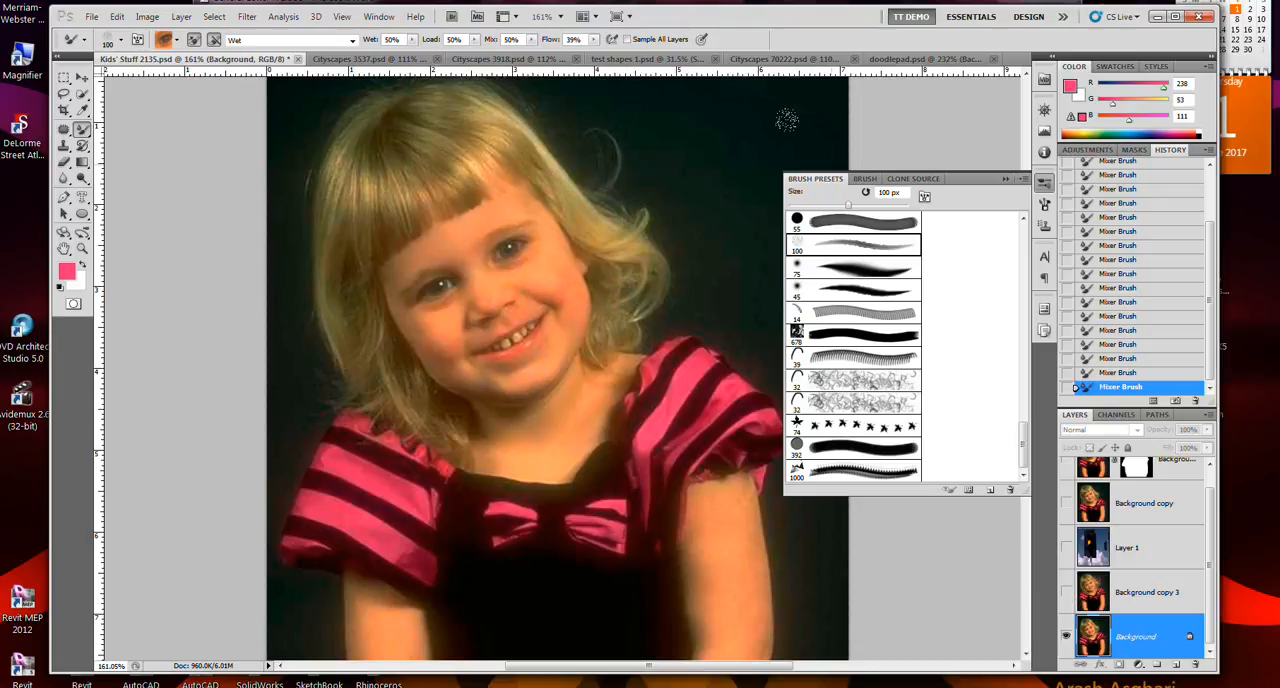
pyautogui.click(821, 207)
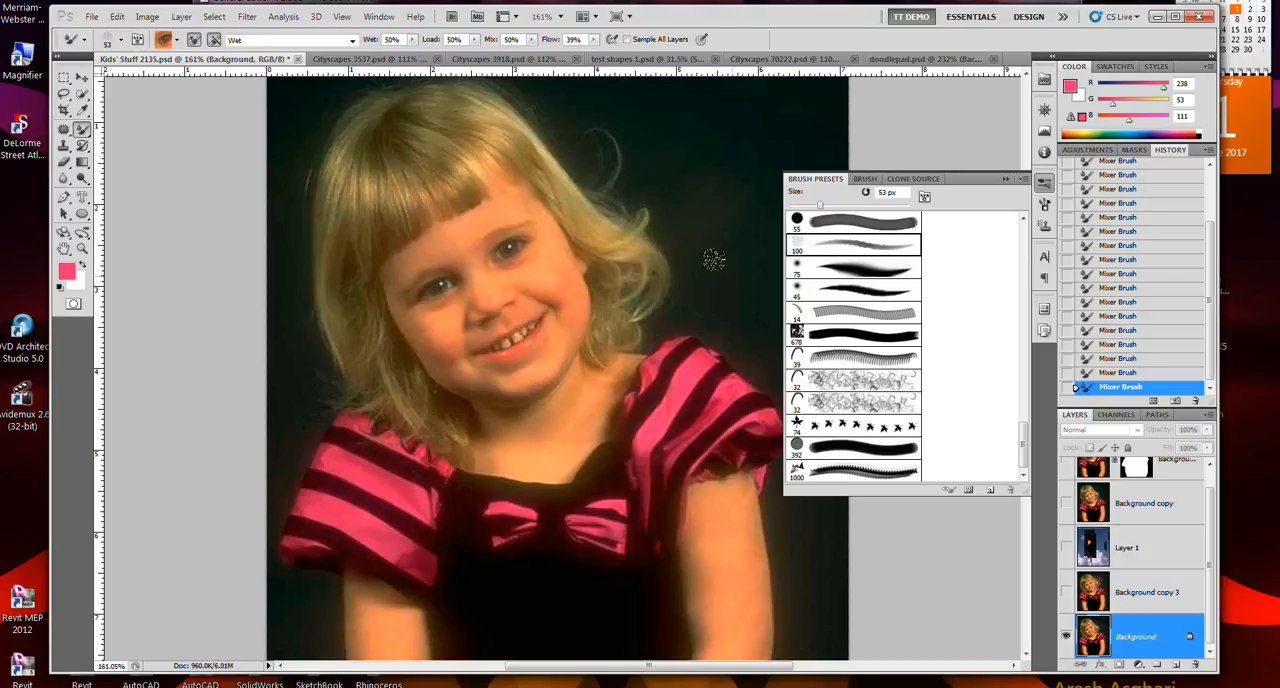
# - Add a new empty layer directly above the Background layer
pyautogui.rightClick(1141, 648)
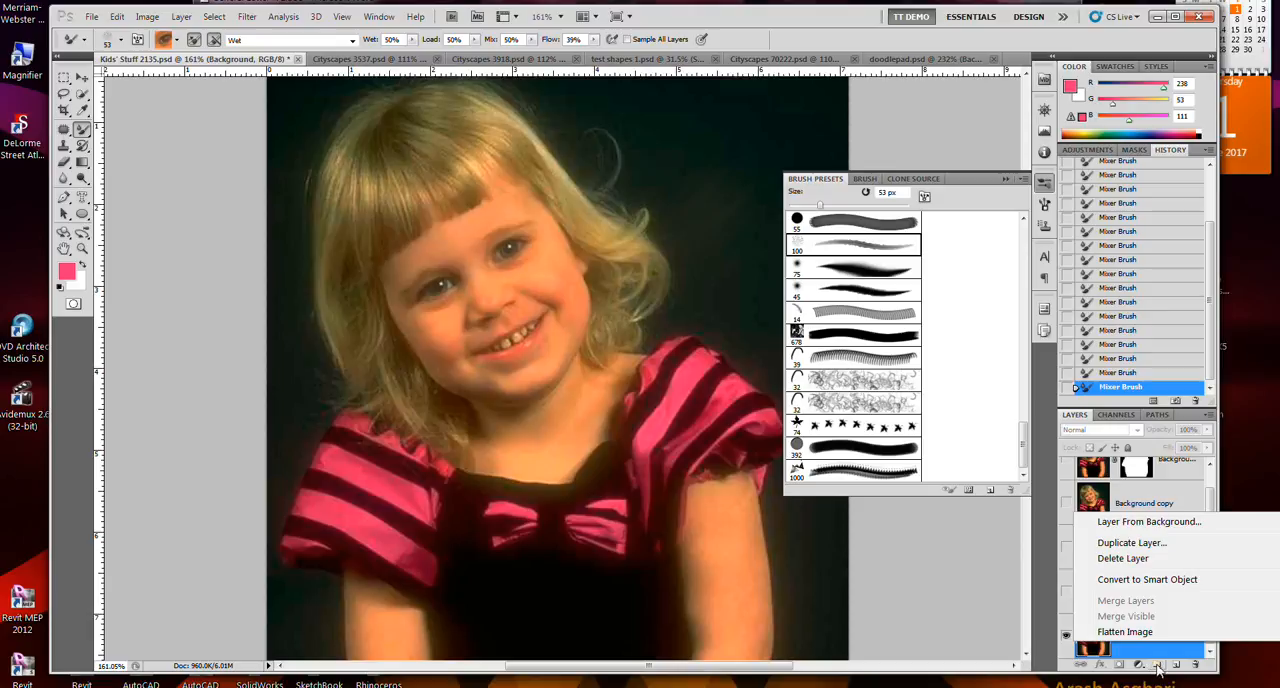
pyautogui.click(1173, 667)
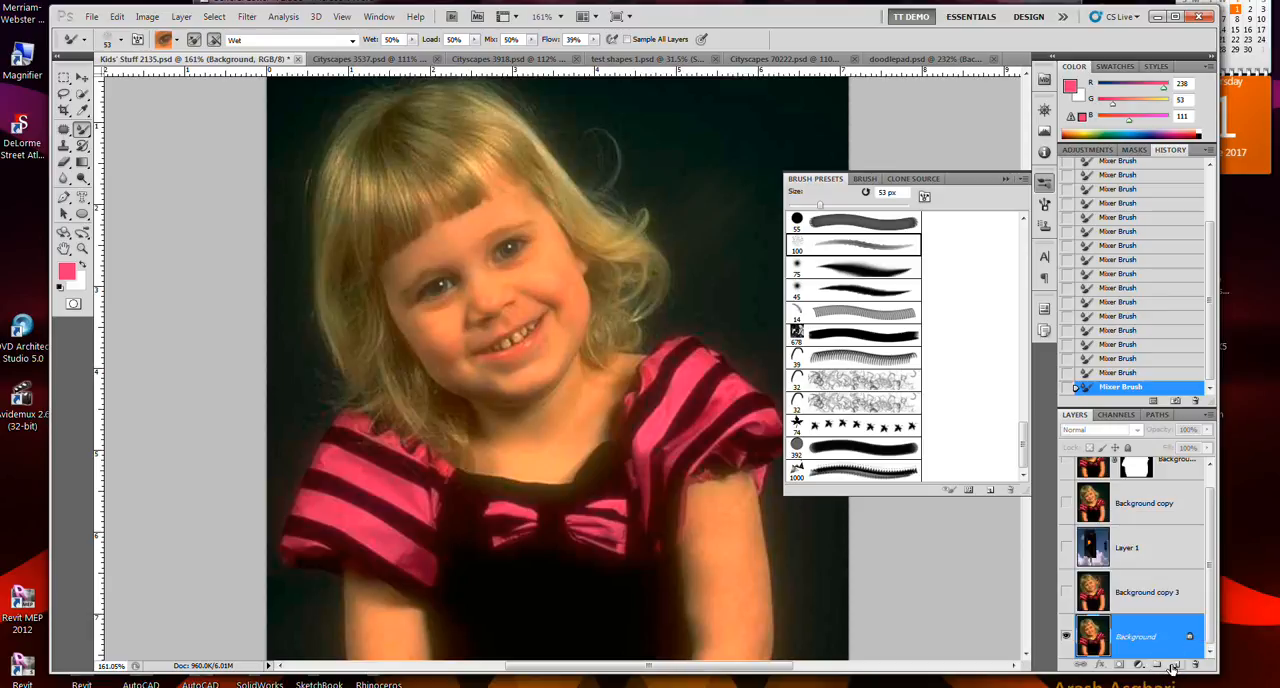
pyautogui.click(1174, 667)
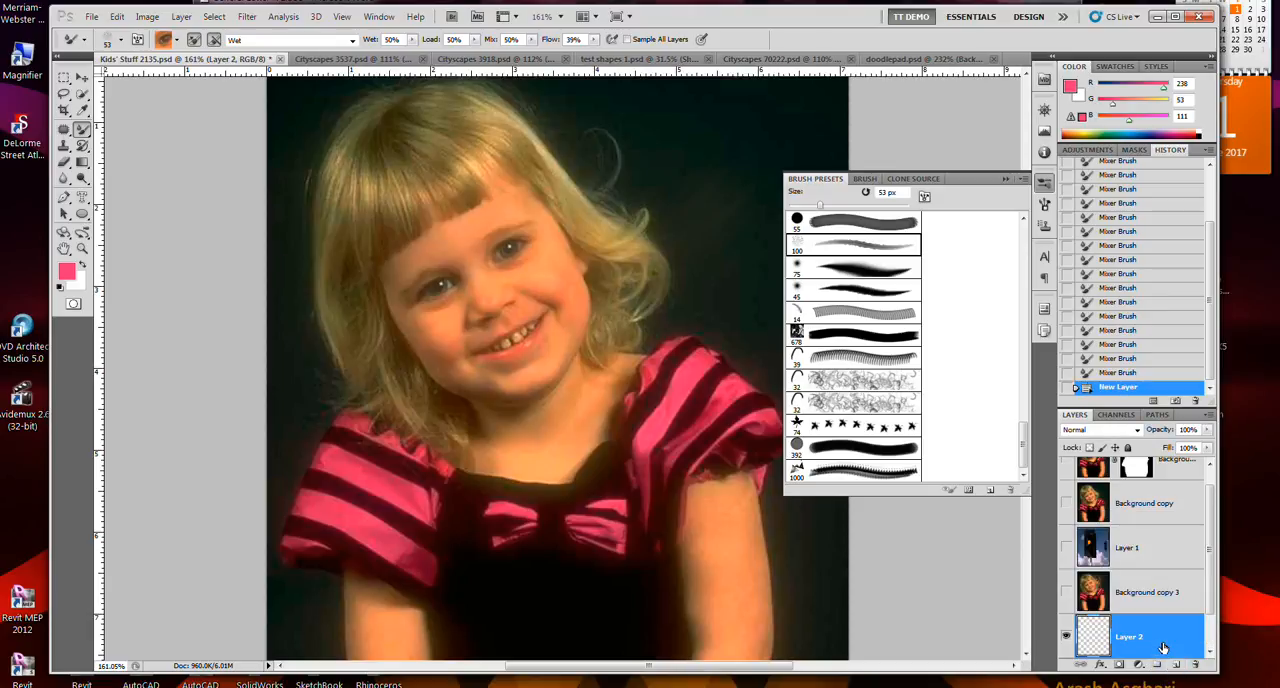
pyautogui.scroll(-1, 1160, 637)
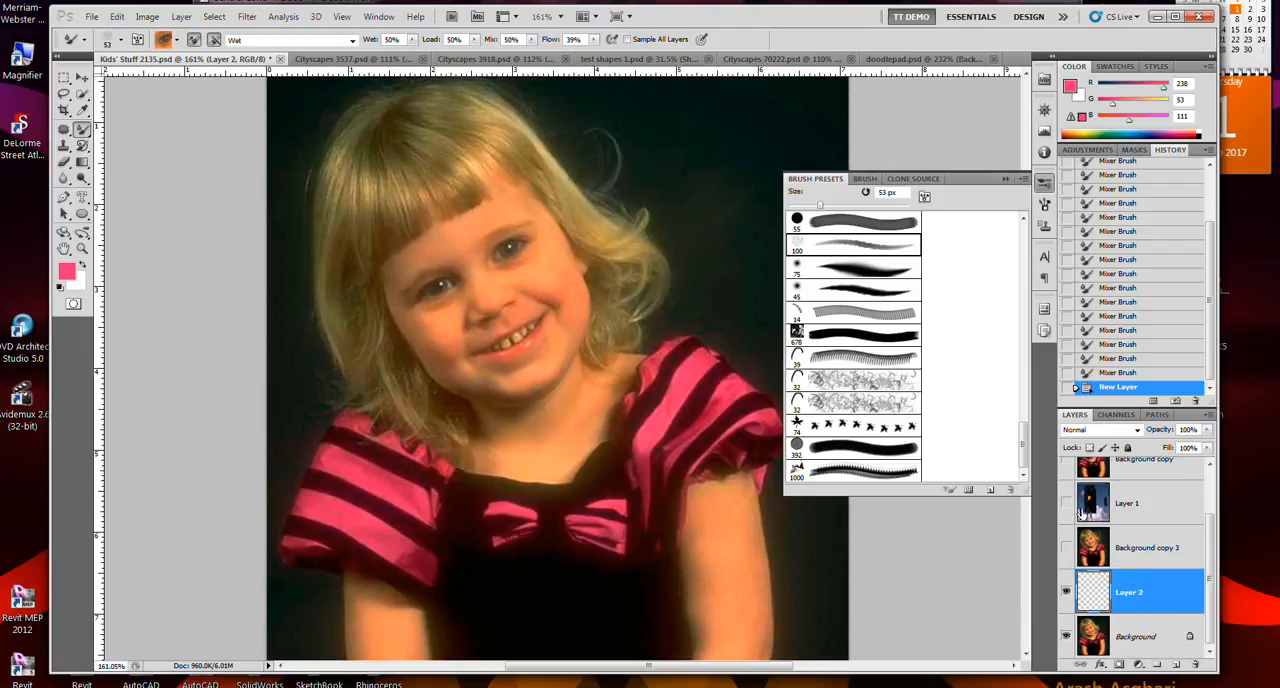
# - Try Mixer Brush strokes across the hair, face and shoulder on the empty layer without sampling all layers, and undo them
pyautogui.moveTo(640, 205)
pyautogui.mouseDown()
pyautogui.moveTo(579, 265)
pyautogui.moveTo(666, 156)
pyautogui.moveTo(583, 176)
pyautogui.moveTo(500, 255)
pyautogui.moveTo(675, 247)
pyautogui.moveTo(658, 193)
pyautogui.moveTo(566, 258)
pyautogui.mouseUp()
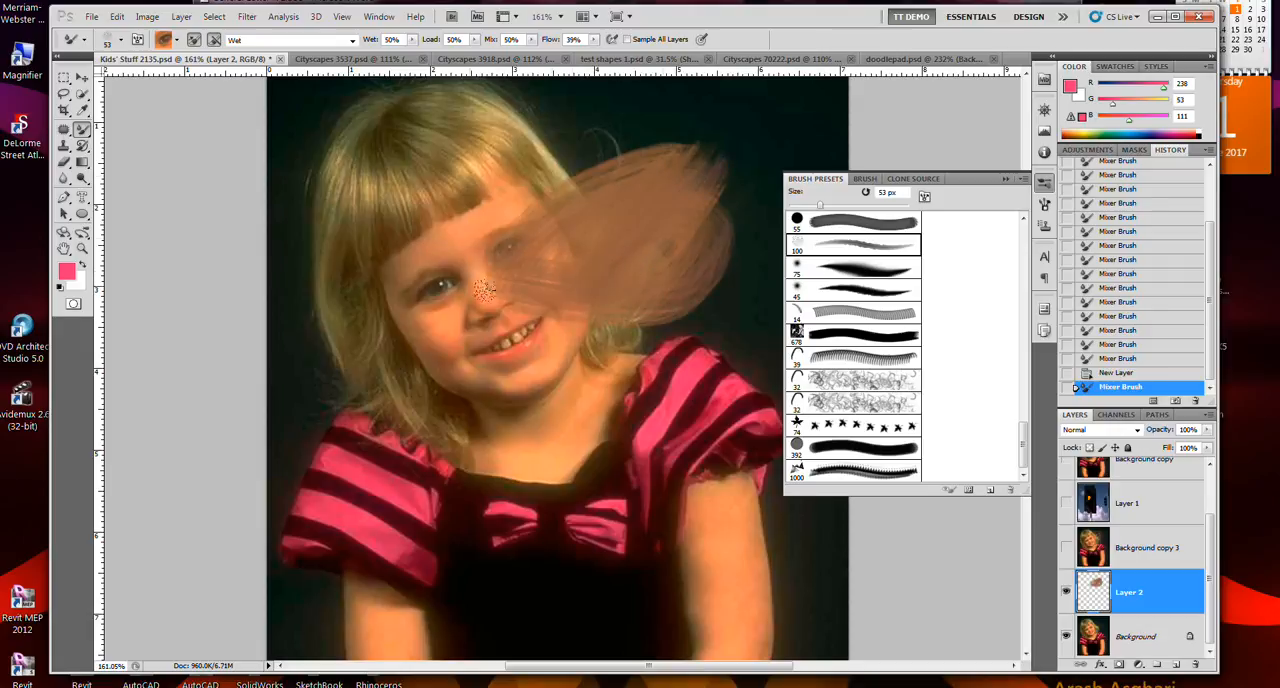
pyautogui.moveTo(628, 377)
pyautogui.mouseDown()
pyautogui.moveTo(648, 394)
pyautogui.moveTo(665, 323)
pyautogui.moveTo(688, 385)
pyautogui.moveTo(698, 320)
pyautogui.mouseUp()
pyautogui.moveTo(695, 363)
pyautogui.mouseDown()
pyautogui.moveTo(714, 380)
pyautogui.moveTo(718, 364)
pyautogui.moveTo(720, 414)
pyautogui.moveTo(718, 367)
pyautogui.mouseUp()
pyautogui.hotkey('ctrl', 'z')
pyautogui.hotkey('ctrl', 'z')
pyautogui.hotkey('ctrl', 'alt', 'z')
pyautogui.hotkey('ctrl', 'alt', 'z')
pyautogui.hotkey('ctrl', 'alt', 'z')
pyautogui.hotkey('ctrl', 'alt', 'z')
pyautogui.hotkey('ctrl', 'alt', 'z')
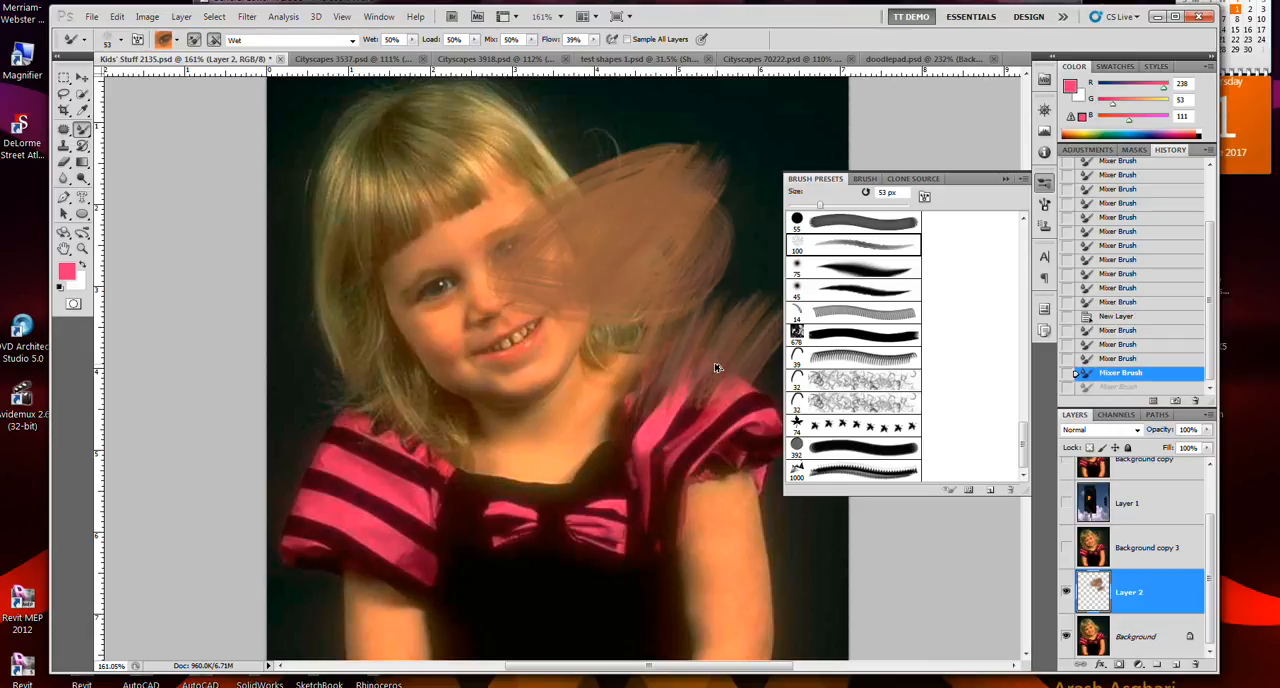
# - Turn on Sample All Layers and smear the pink sleeve on the image's right side upward into the dark background
pyautogui.click(627, 39)
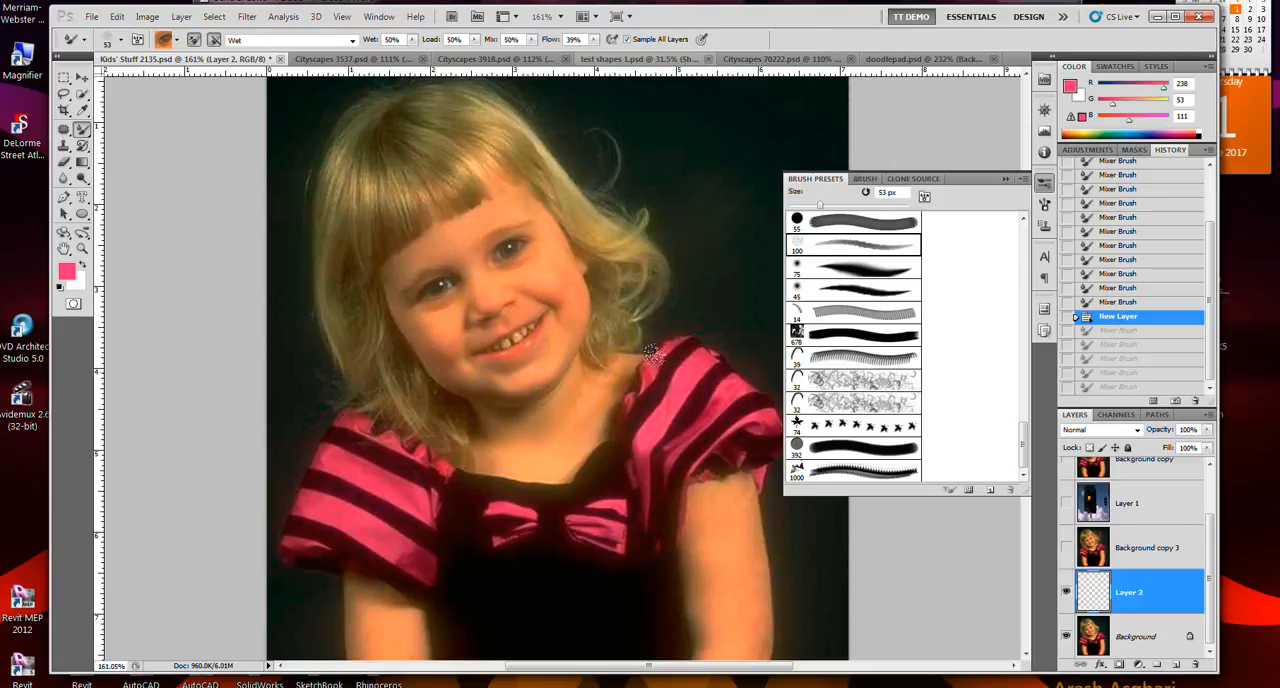
pyautogui.moveTo(698, 362); pyautogui.dragTo(714, 308)
pyautogui.moveTo(706, 259); pyautogui.dragTo(717, 228)
pyautogui.moveTo(693, 374); pyautogui.dragTo(719, 277)
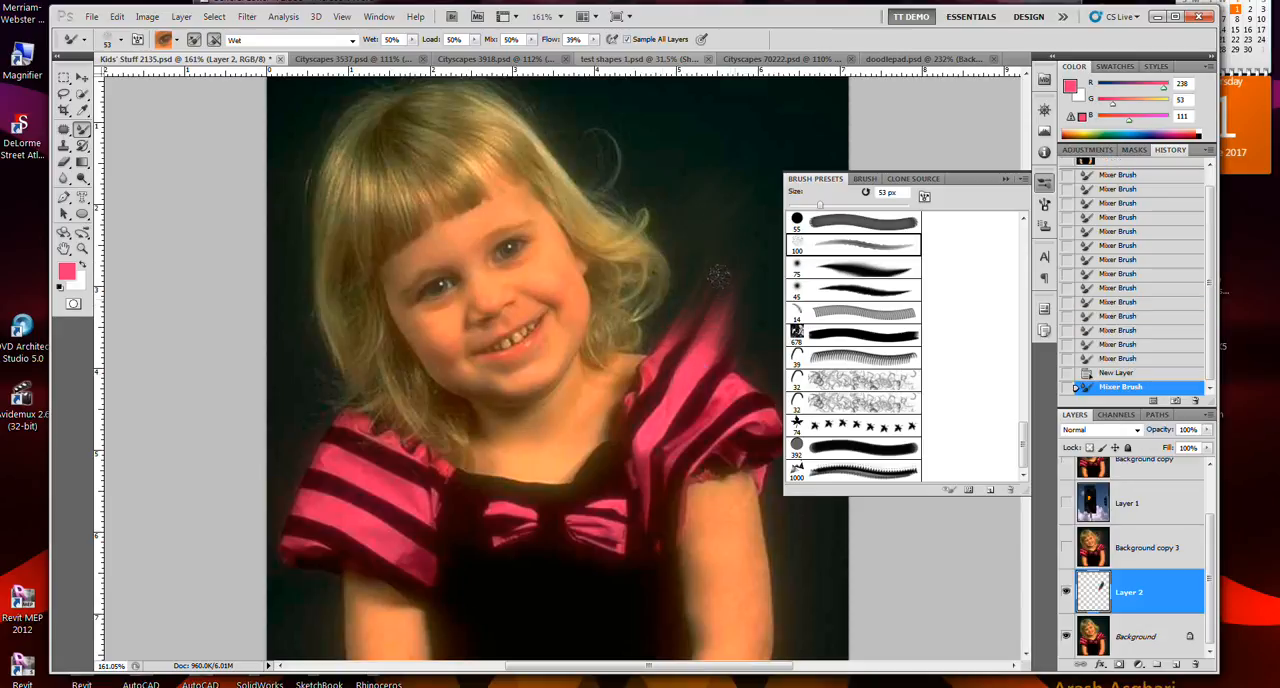
pyautogui.moveTo(692, 366); pyautogui.dragTo(726, 316)
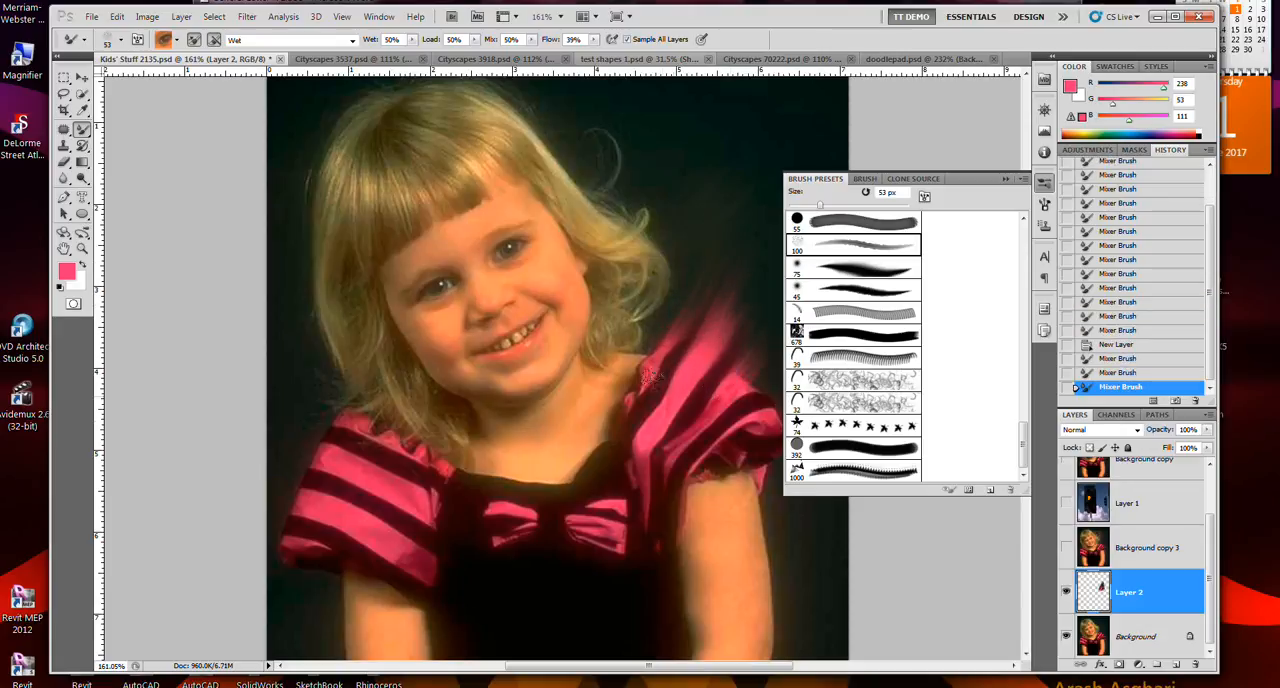
# - Smear the image's left sleeve outward into the background and extend the right sleeve's streaks farther up on Layer 2
pyautogui.moveTo(362, 437); pyautogui.dragTo(298, 395)
pyautogui.moveTo(356, 477); pyautogui.dragTo(279, 432)
pyautogui.moveTo(310, 480); pyautogui.dragTo(251, 472)
pyautogui.moveTo(297, 543); pyautogui.dragTo(234, 527)
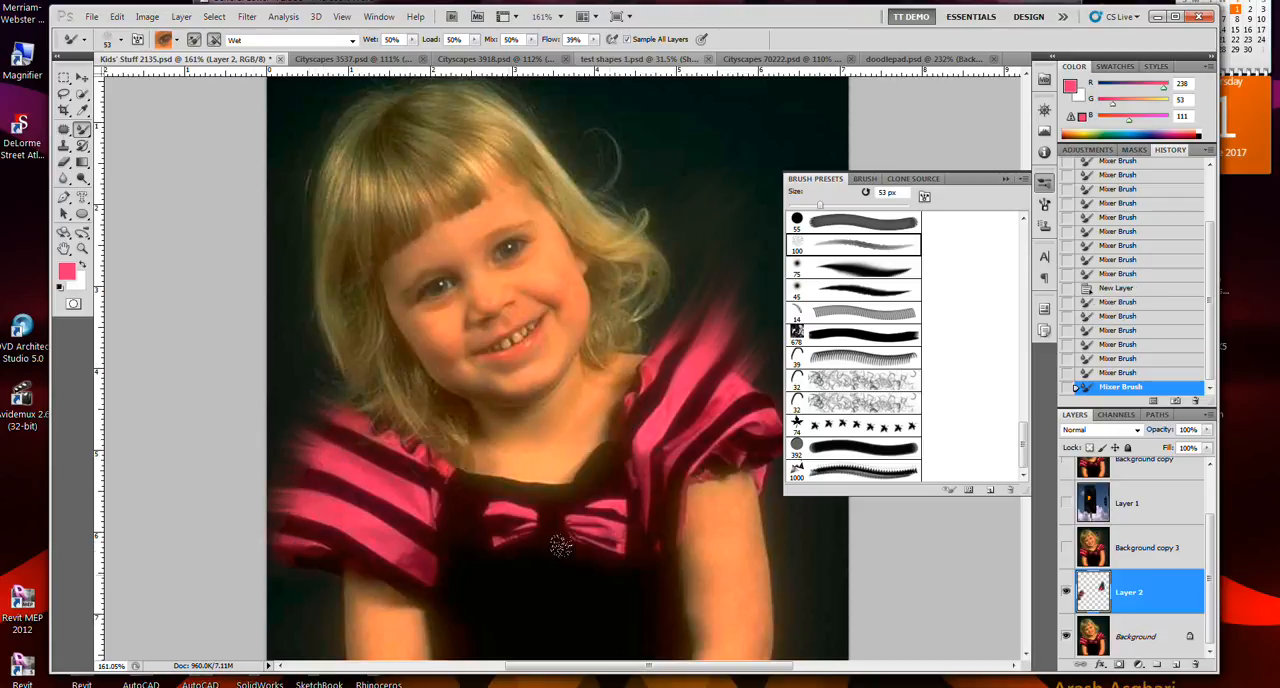
pyautogui.moveTo(723, 420); pyautogui.dragTo(781, 340)
pyautogui.moveTo(731, 390); pyautogui.dragTo(745, 332)
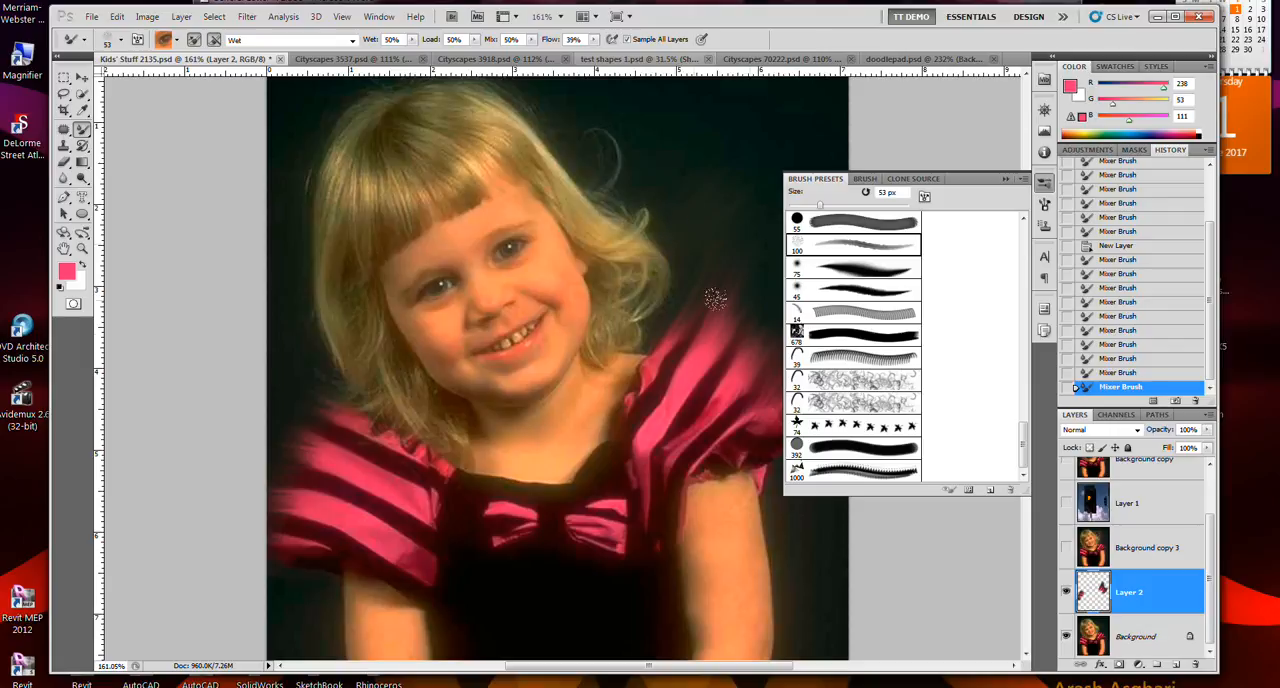
# - Hide and show Layer 2 to compare the photo without and with the smears, and select the Background layer
pyautogui.click(1066, 594)
pyautogui.click(1066, 594)
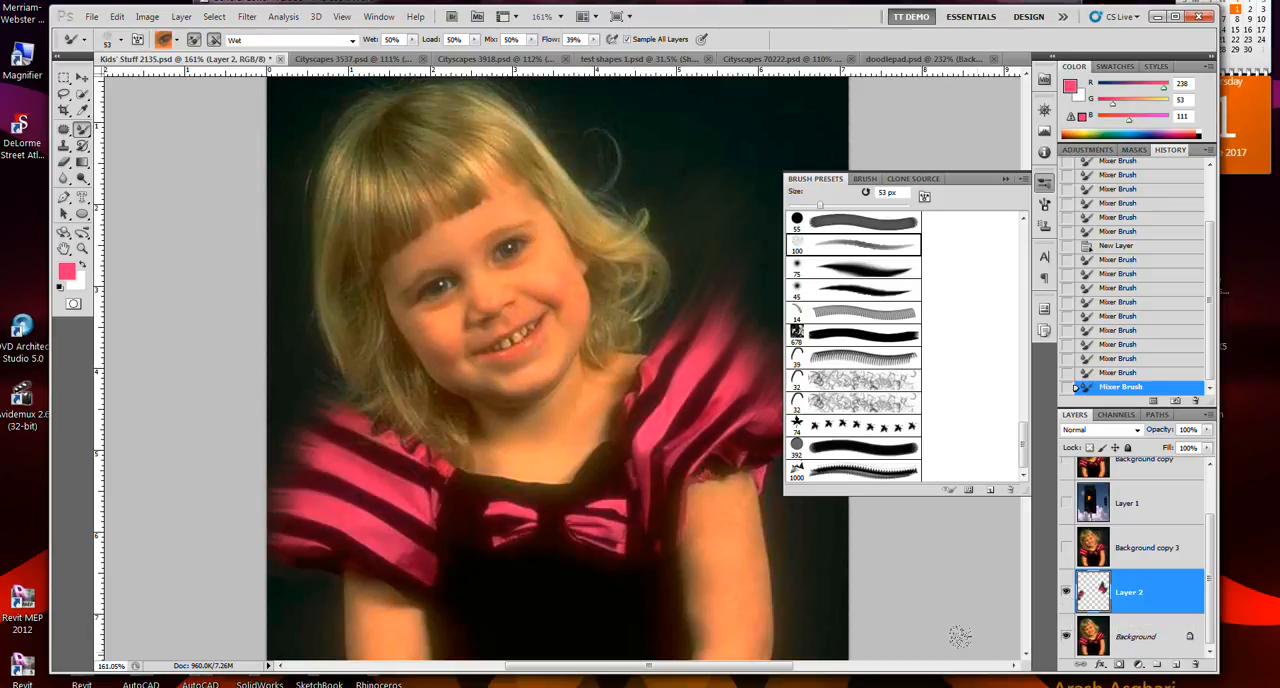
pyautogui.moveTo(1037, 687)
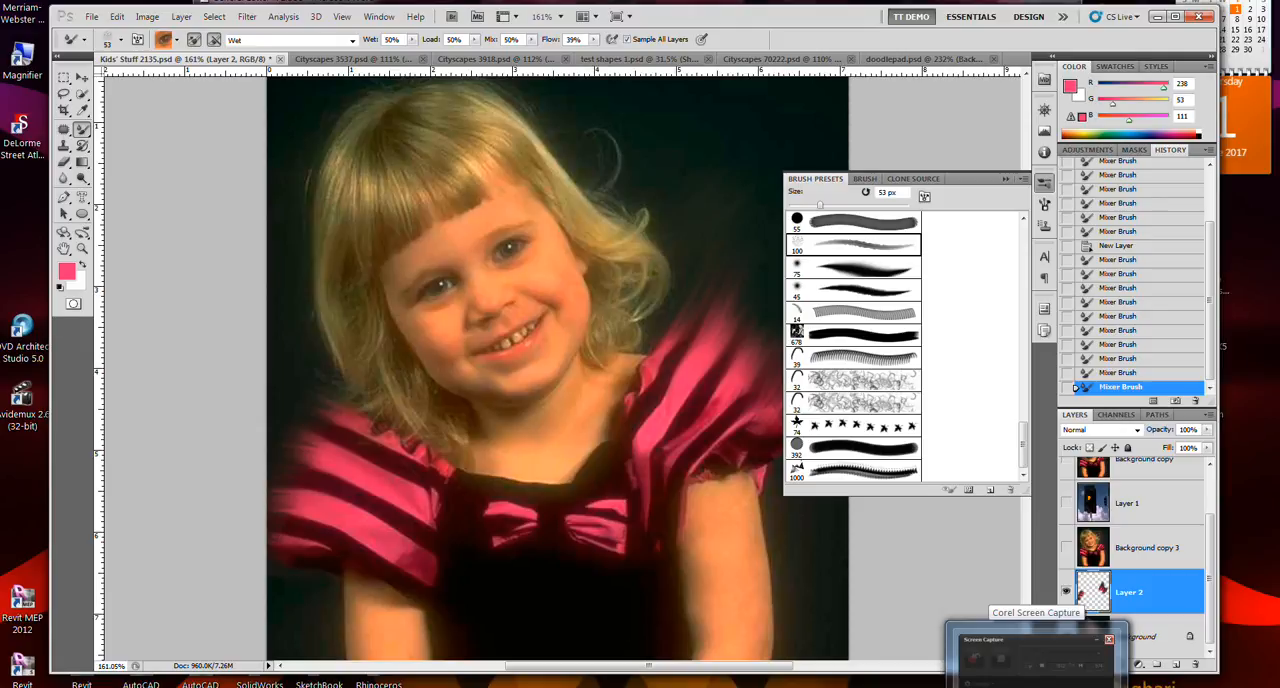
pyautogui.click(1140, 636)
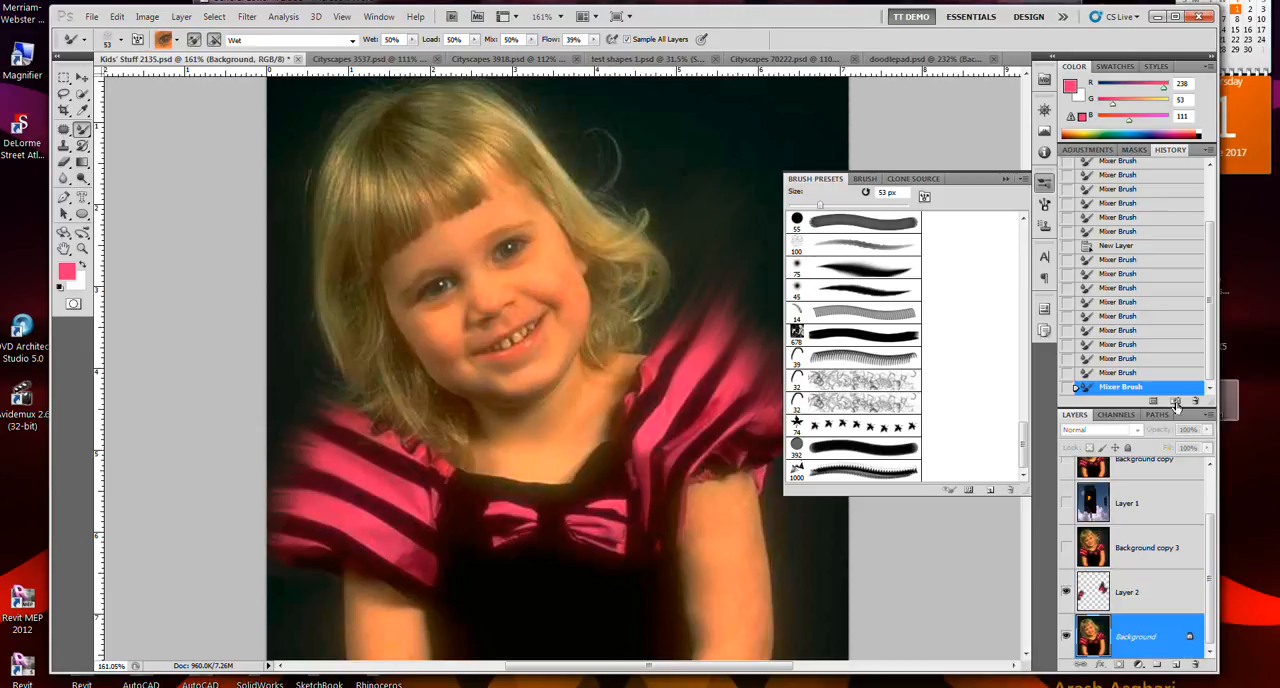